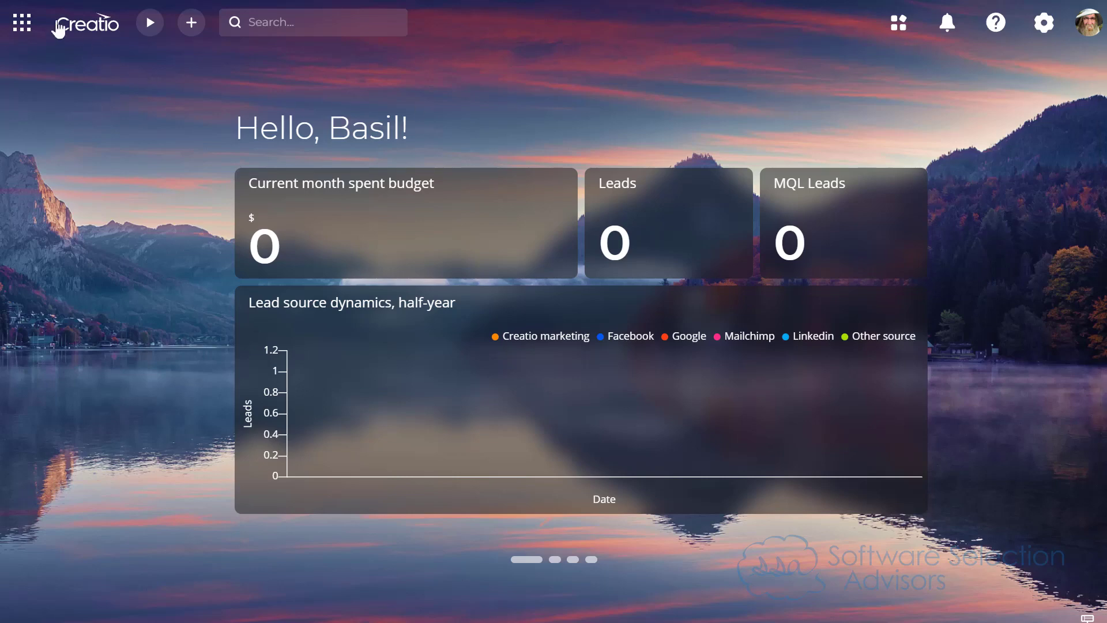
Step: Open the Software Selection Advisors, LLC account record and review its addresses and contacts
click(21, 29)
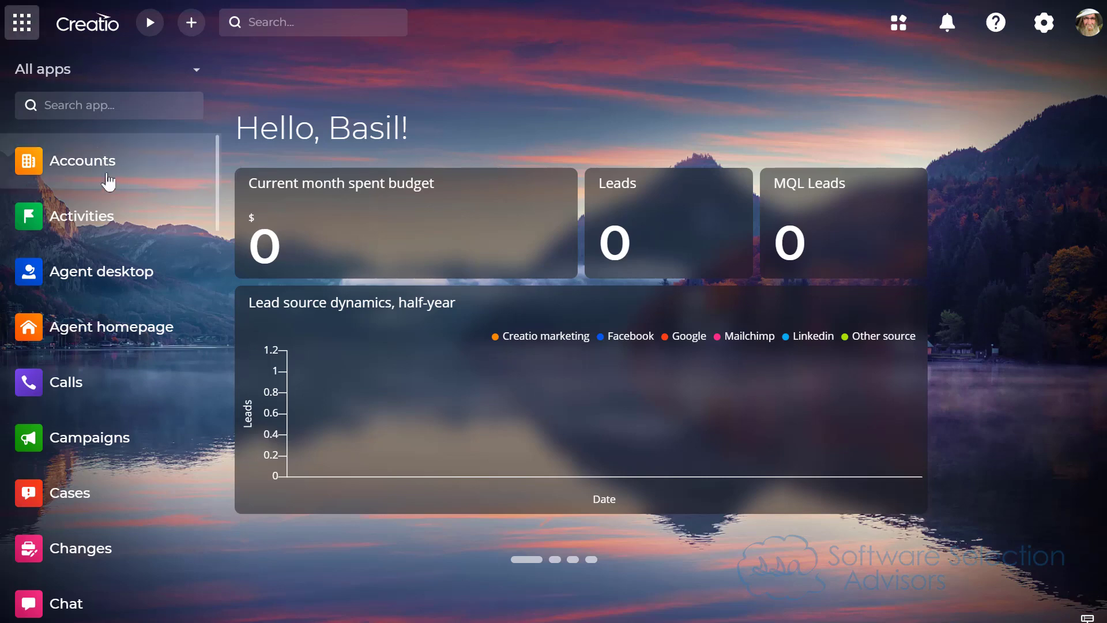
scroll(80, 478, down, 4)
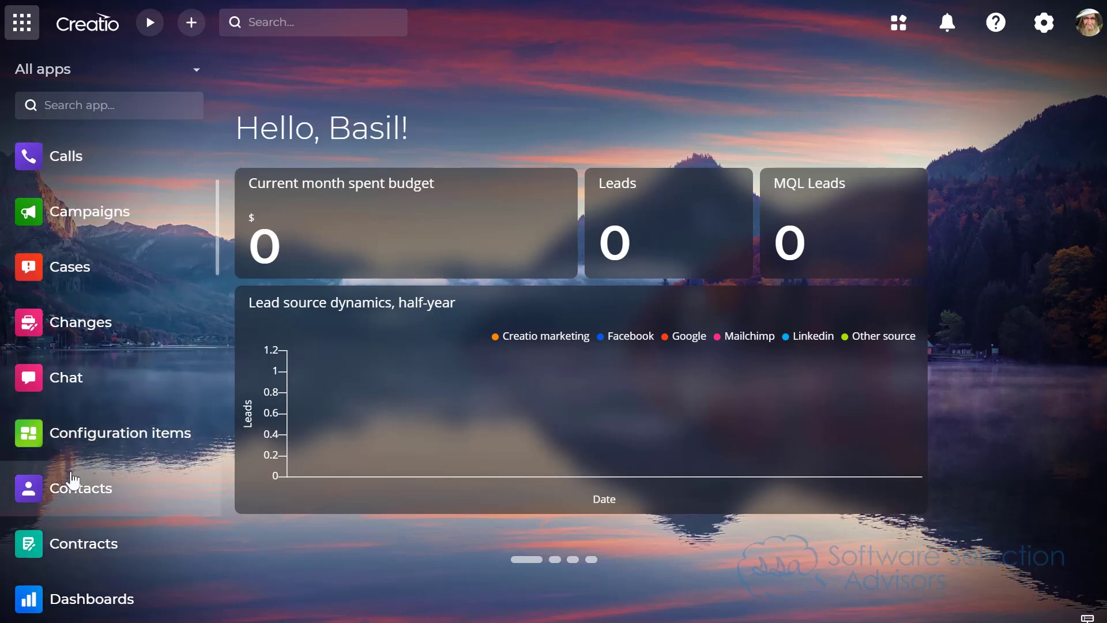
scroll(72, 479, up, 4)
click(81, 161)
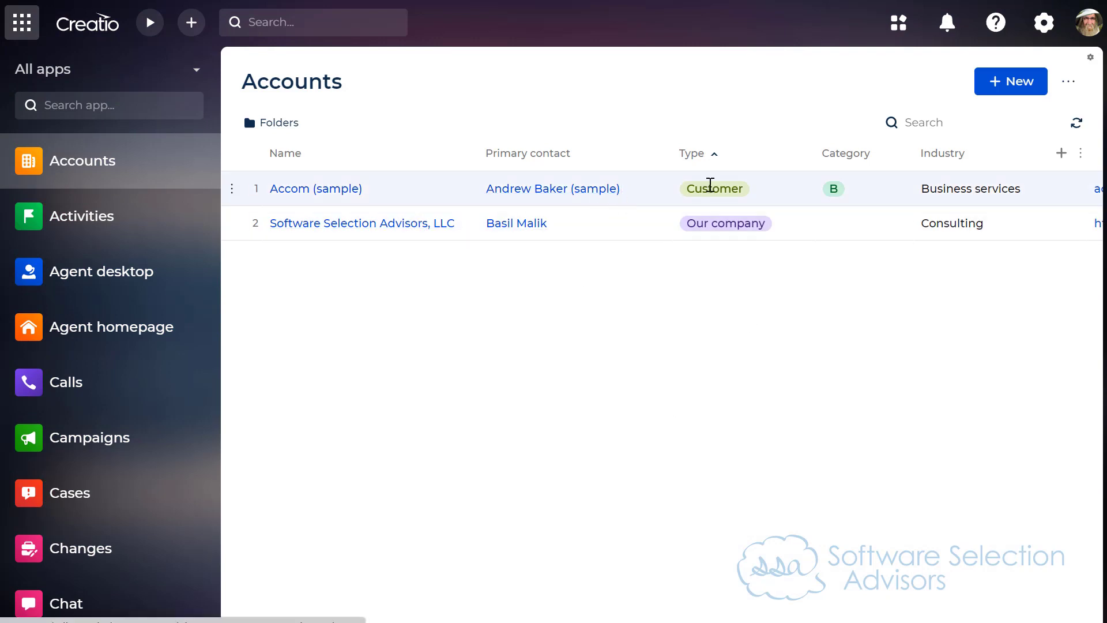
click(295, 222)
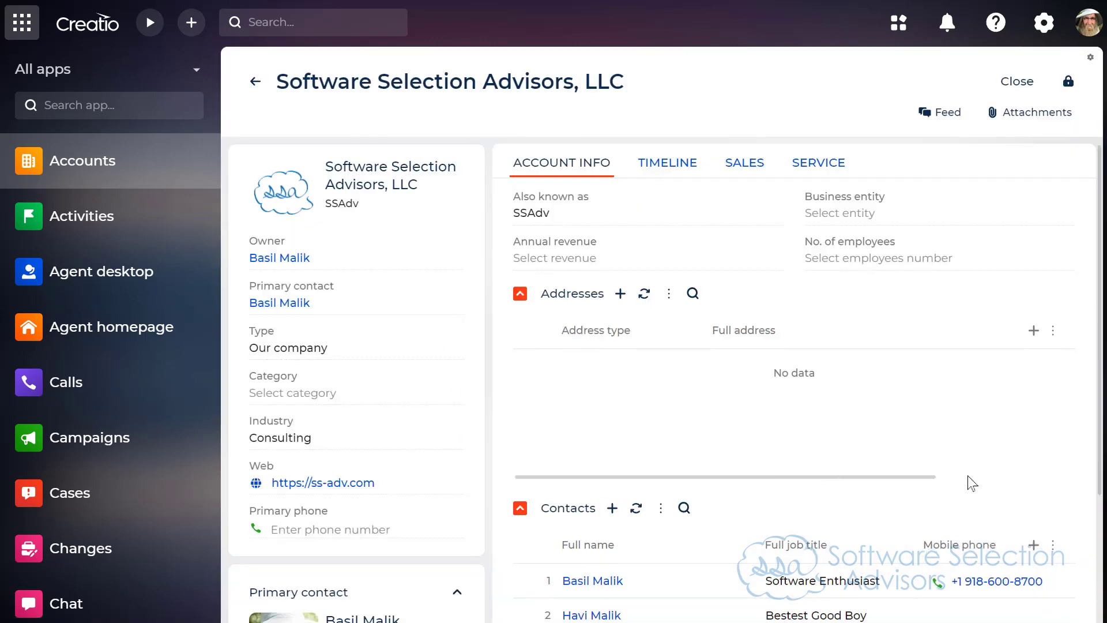
scroll(974, 507, down, 1)
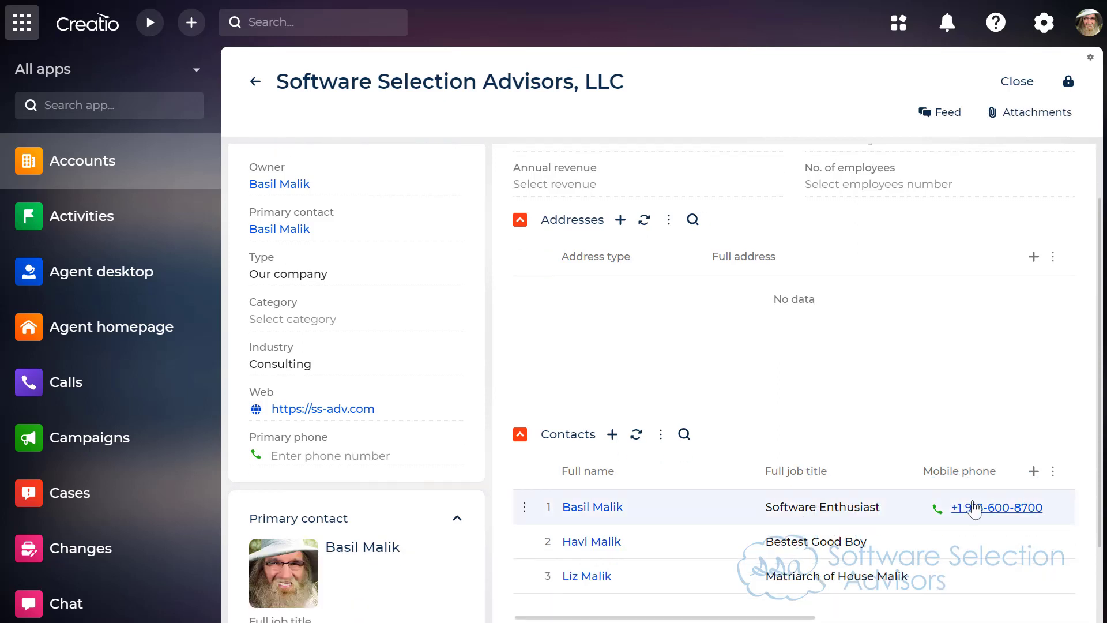
scroll(975, 509, down, 1)
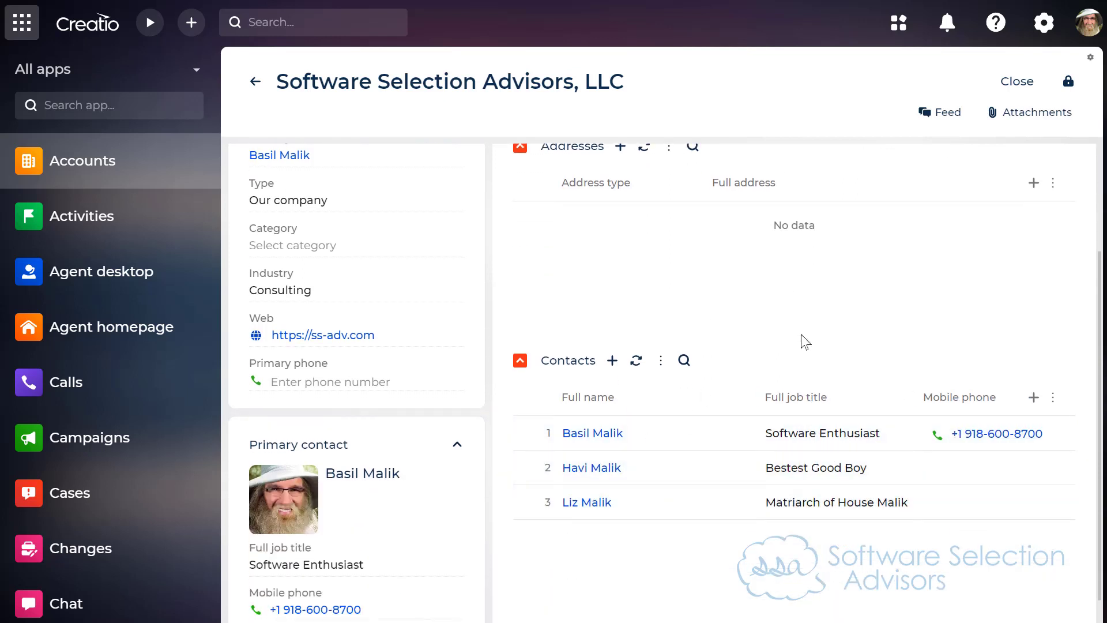
scroll(805, 342, up, 2)
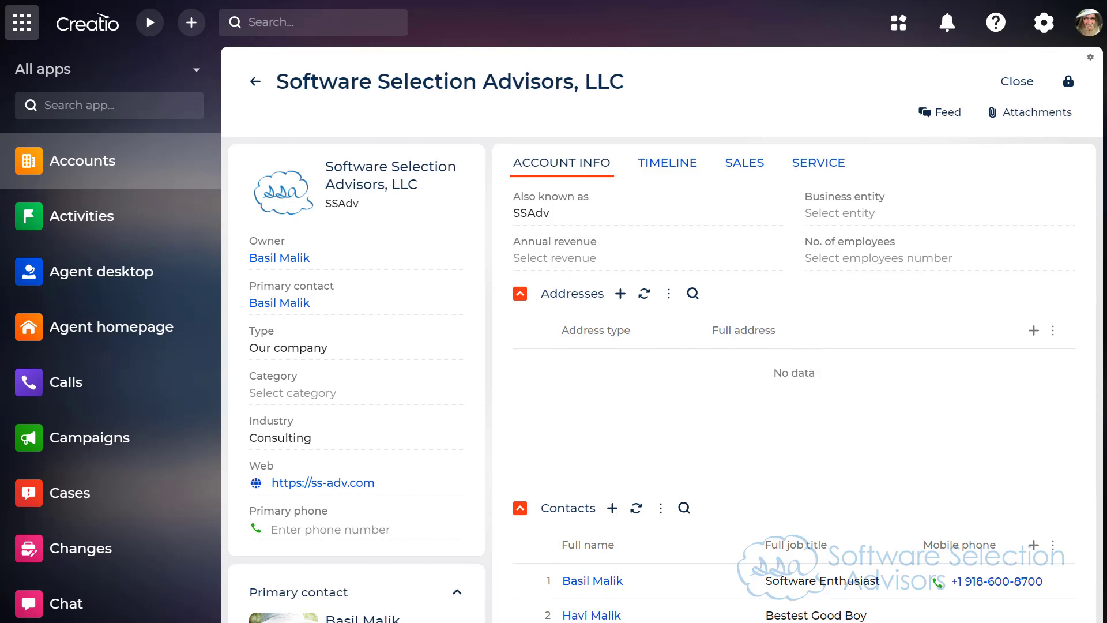
Step: Switch to the Corporate Wellness Program.xlsx workbook in Excel and review the object diagram and Wellness Program captions on the Database Layout sheet
key(alt+Tab)
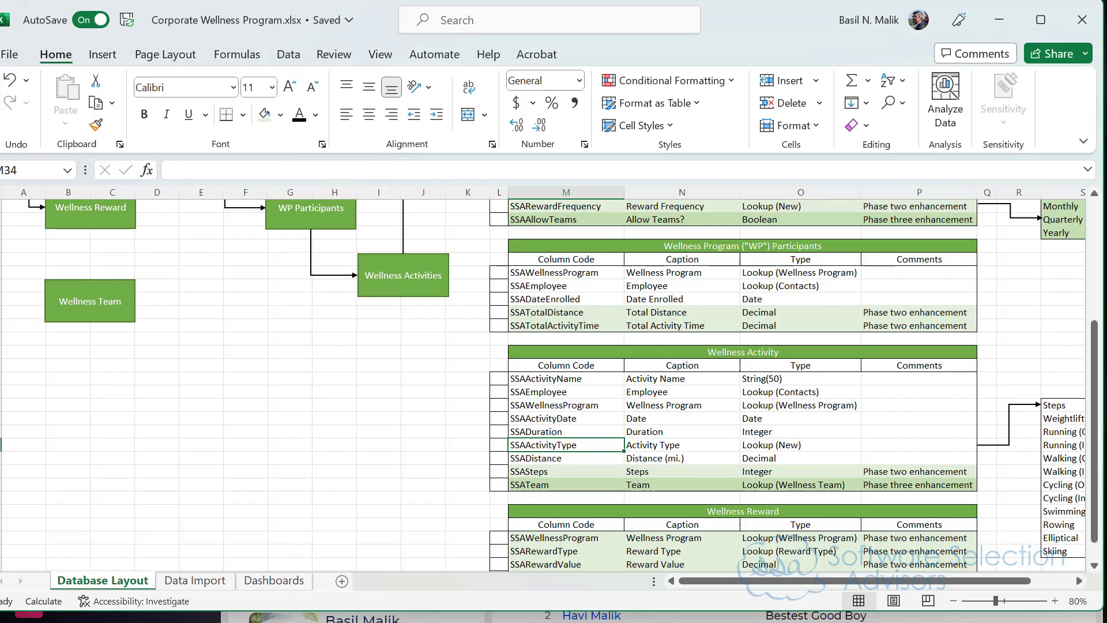
scroll(413, 343, up, 5)
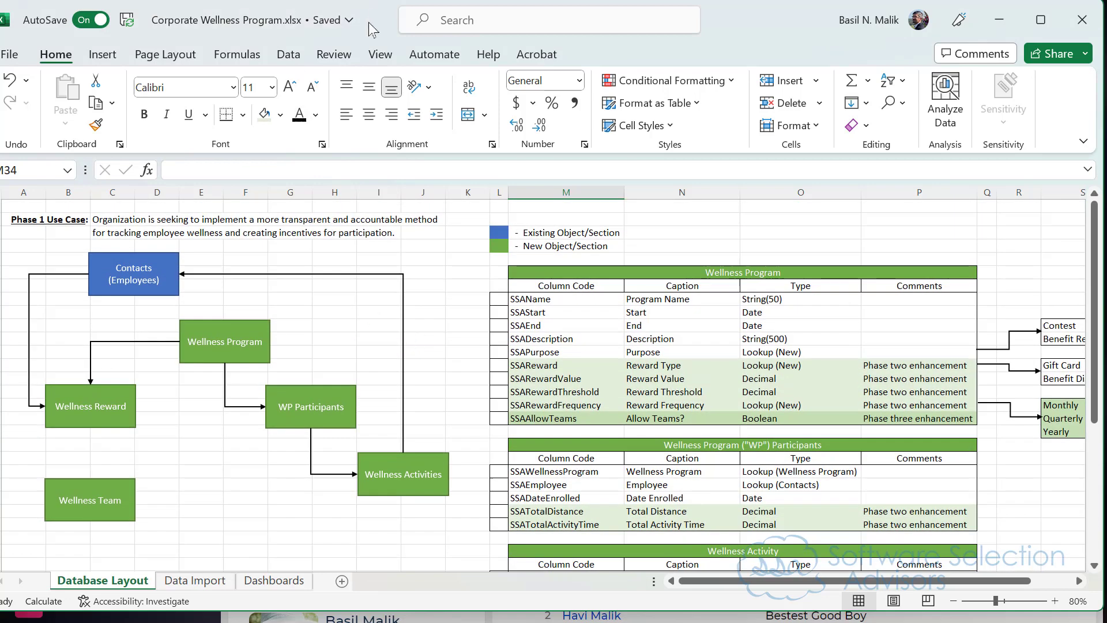
mouse_move(380, 24)
mouse_down()
mouse_move(403, 33)
mouse_move(379, 23)
mouse_up()
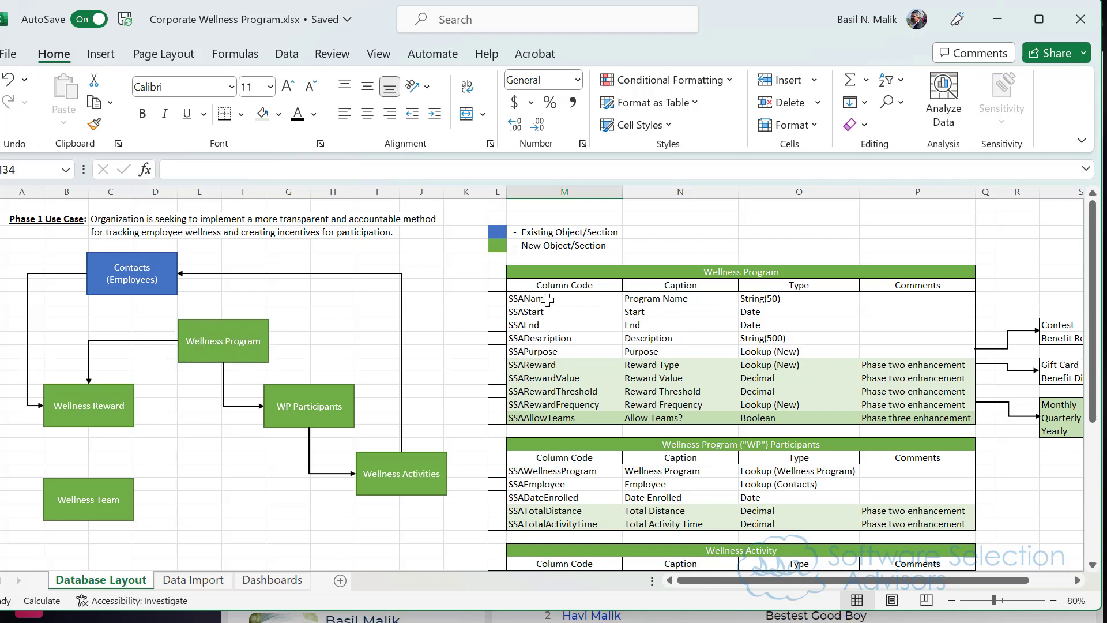
drag(670, 299, 674, 307)
click(655, 310)
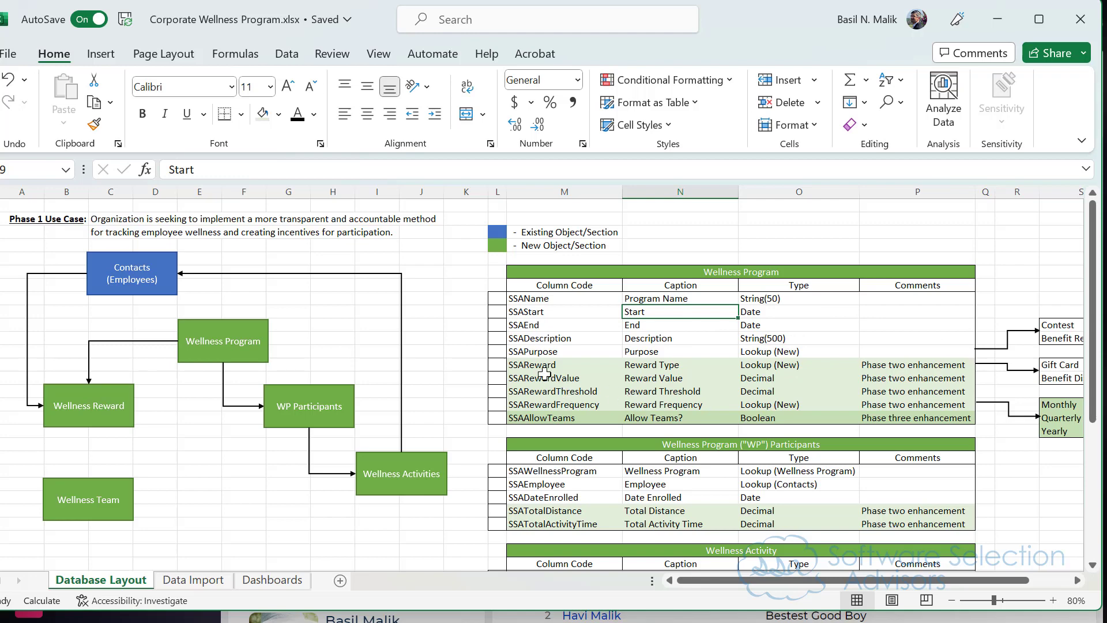
Step: Compare the initial columns with the phase two enhancement columns in the Wellness Program table
drag(542, 365, 884, 401)
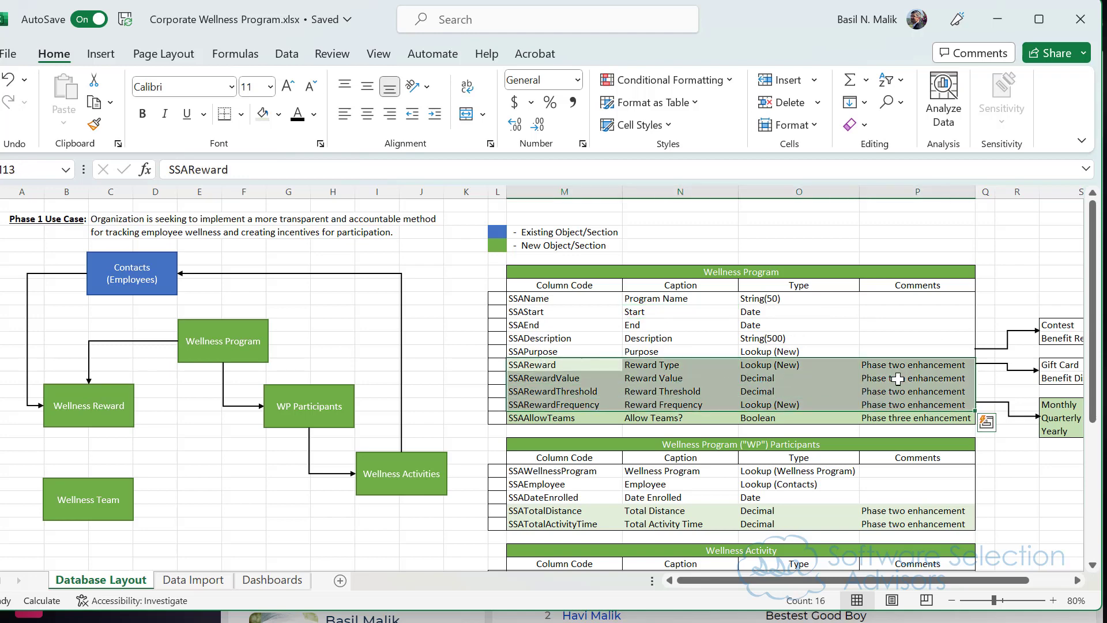
click(895, 338)
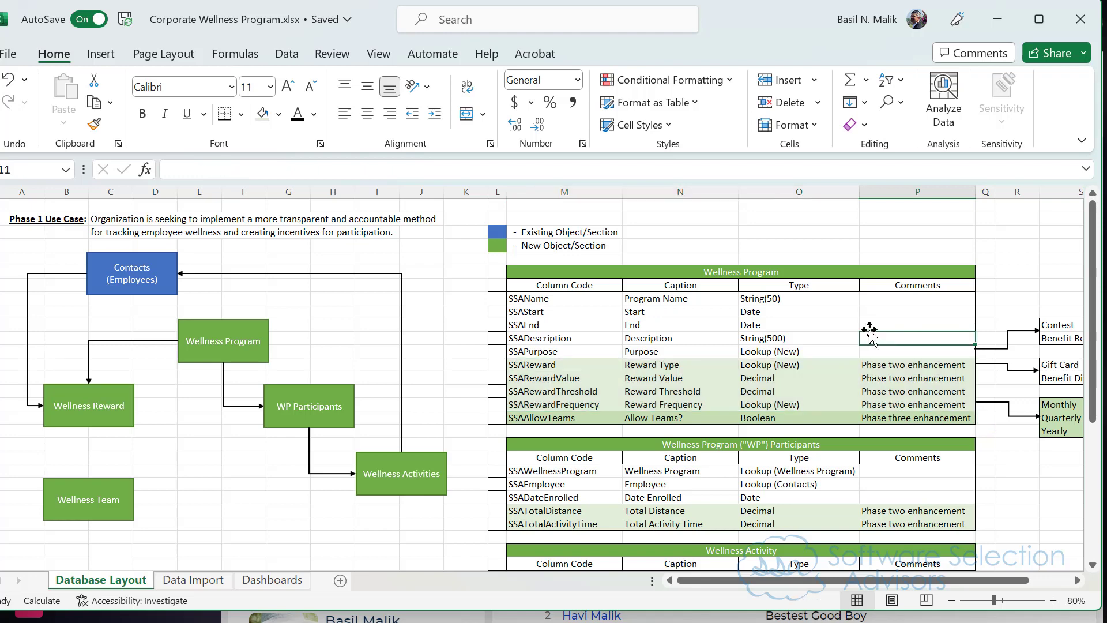
drag(555, 297, 893, 355)
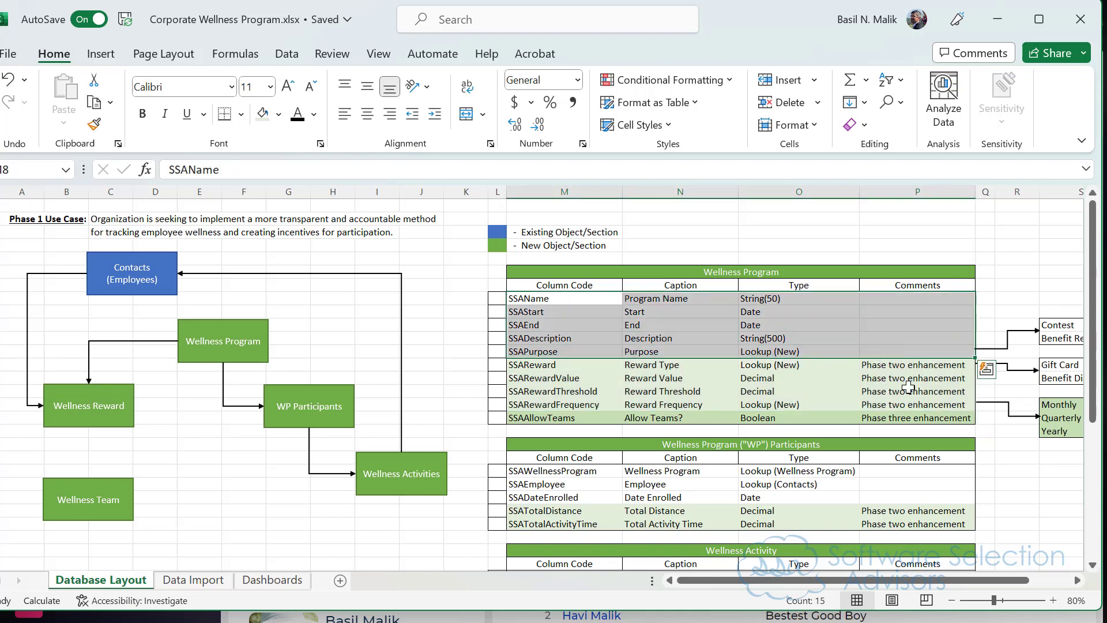
click(908, 391)
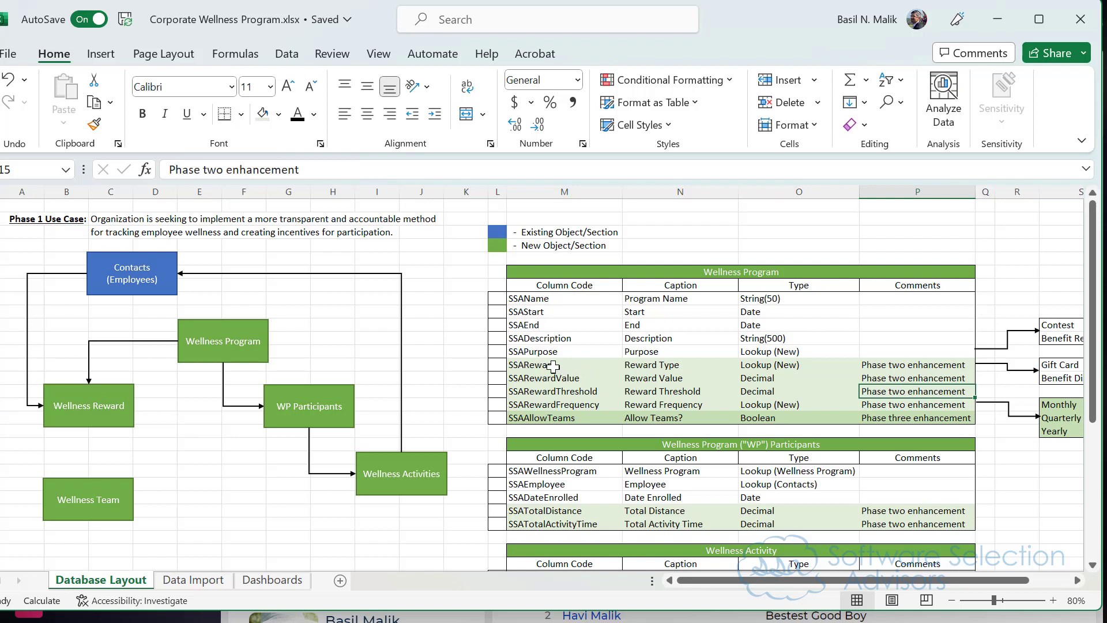
drag(558, 364, 892, 361)
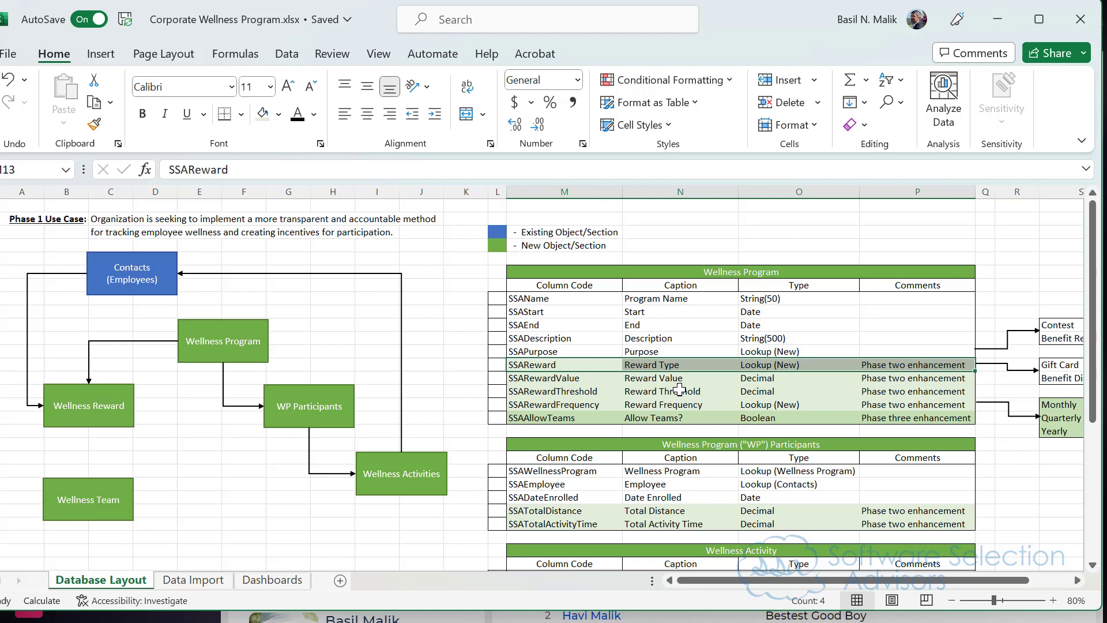
click(680, 390)
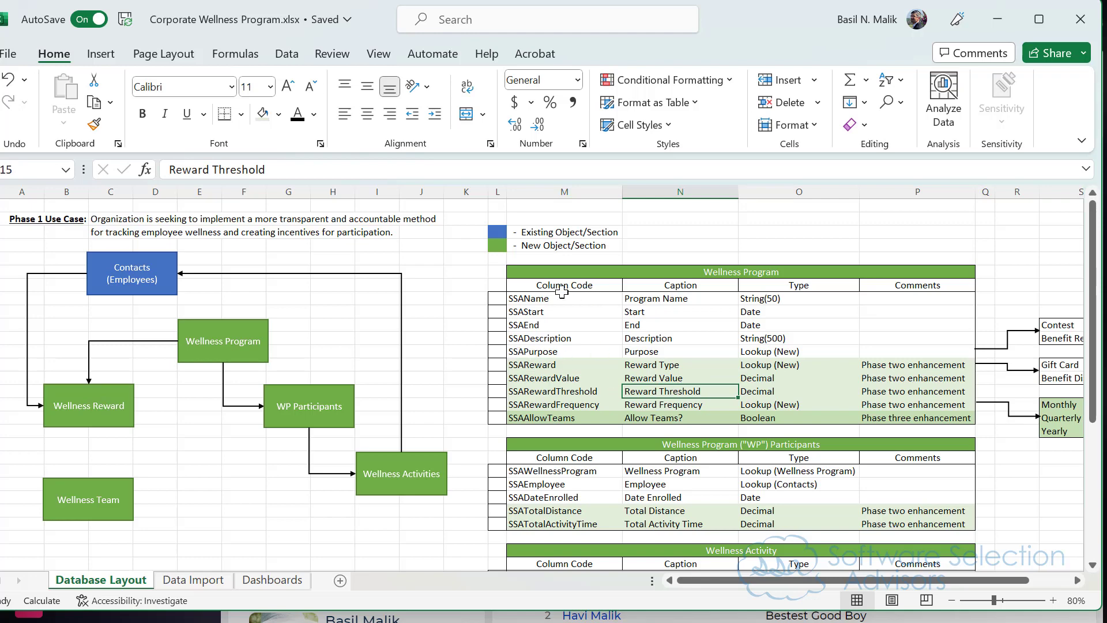
drag(521, 299, 894, 351)
drag(556, 364, 915, 412)
click(860, 524)
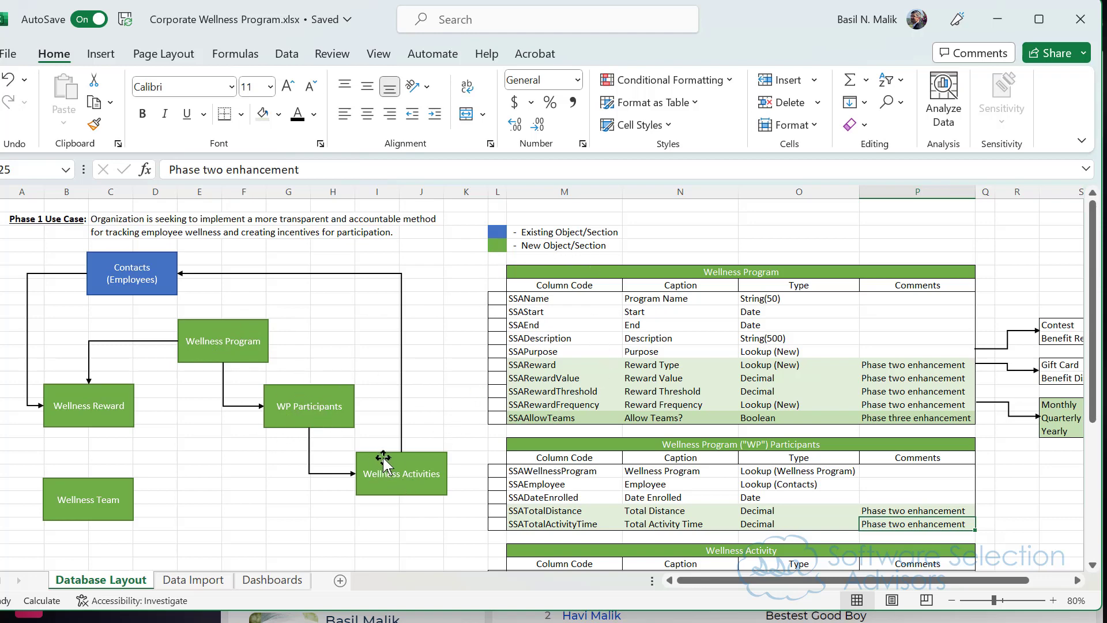
Step: Examine the column codes, captions and types in the Wellness Program Participants table and look over the Wellness Activity table
scroll(738, 416, down, 3)
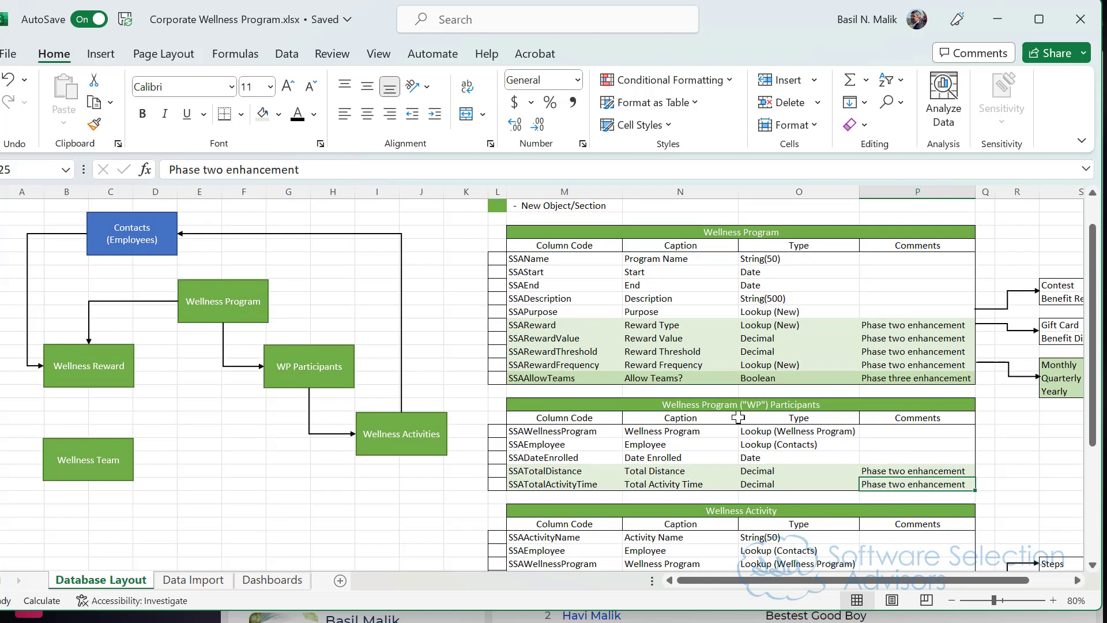
drag(558, 353, 869, 377)
click(581, 337)
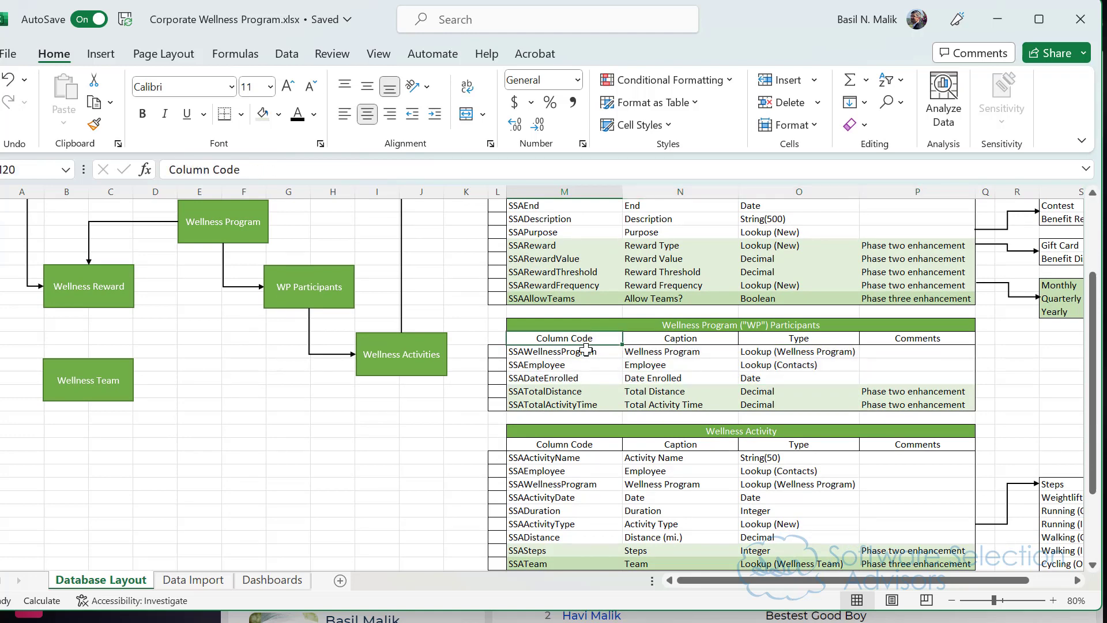
click(680, 342)
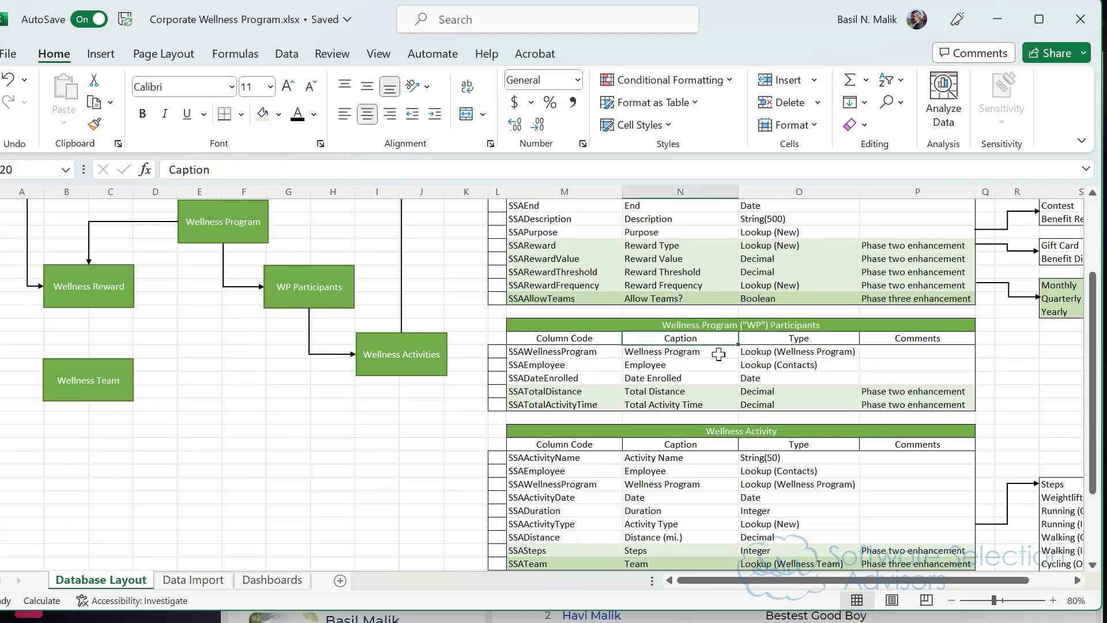
click(811, 337)
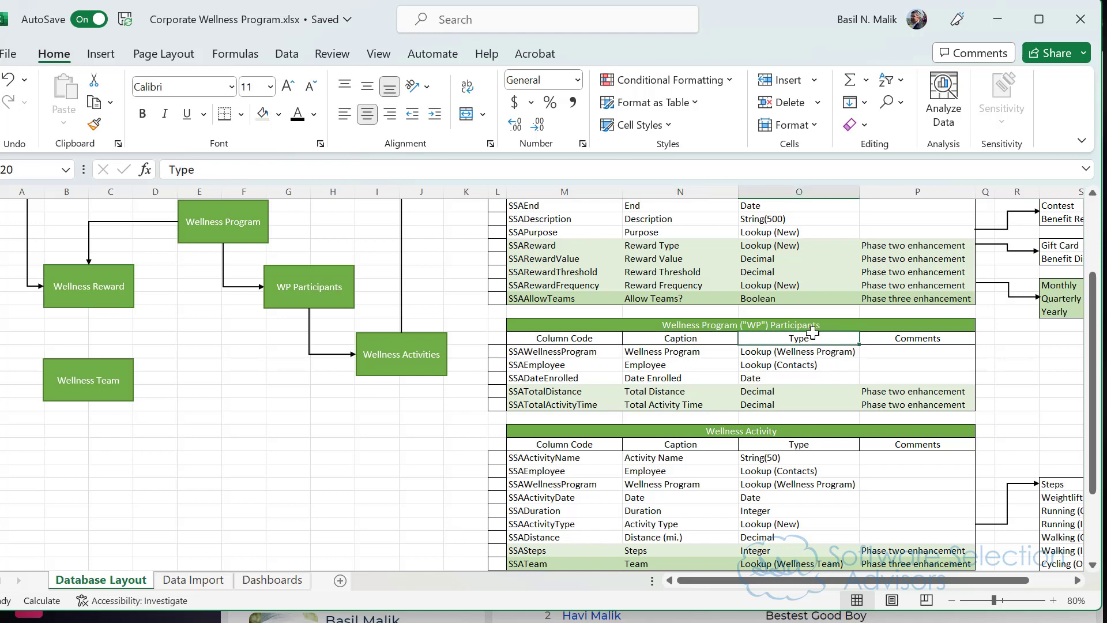
drag(659, 334, 659, 381)
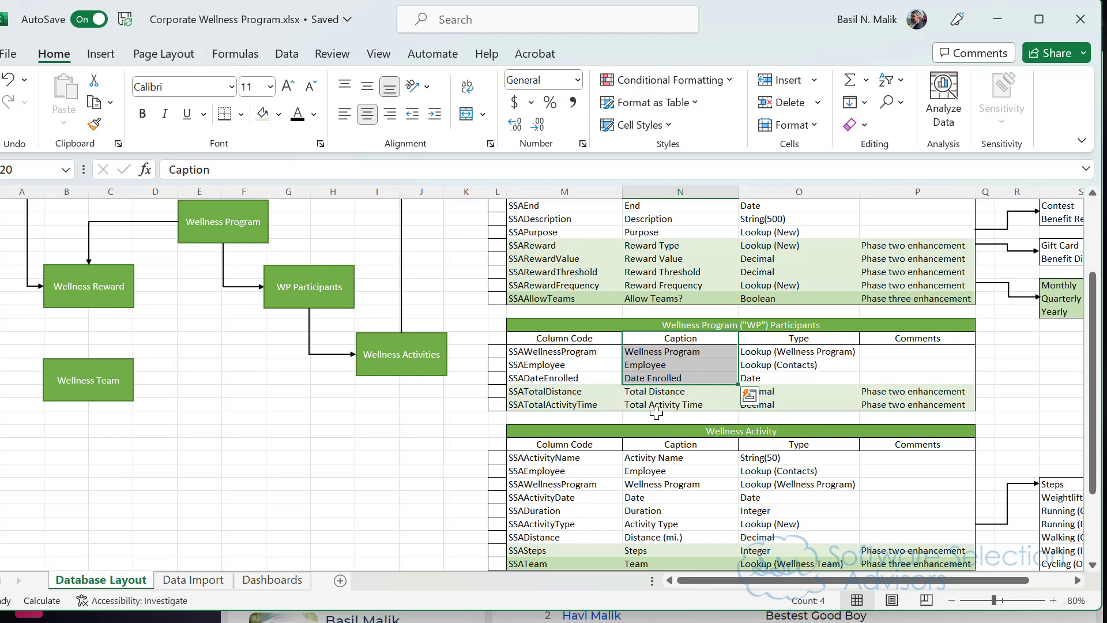
scroll(657, 412, down, 1)
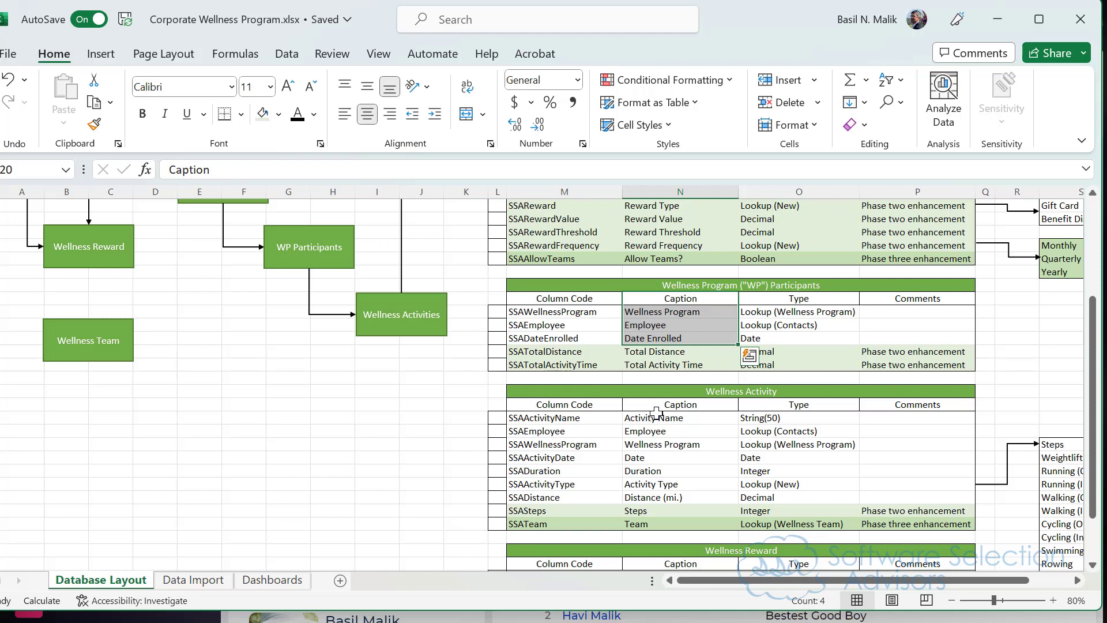
scroll(657, 412, up, 4)
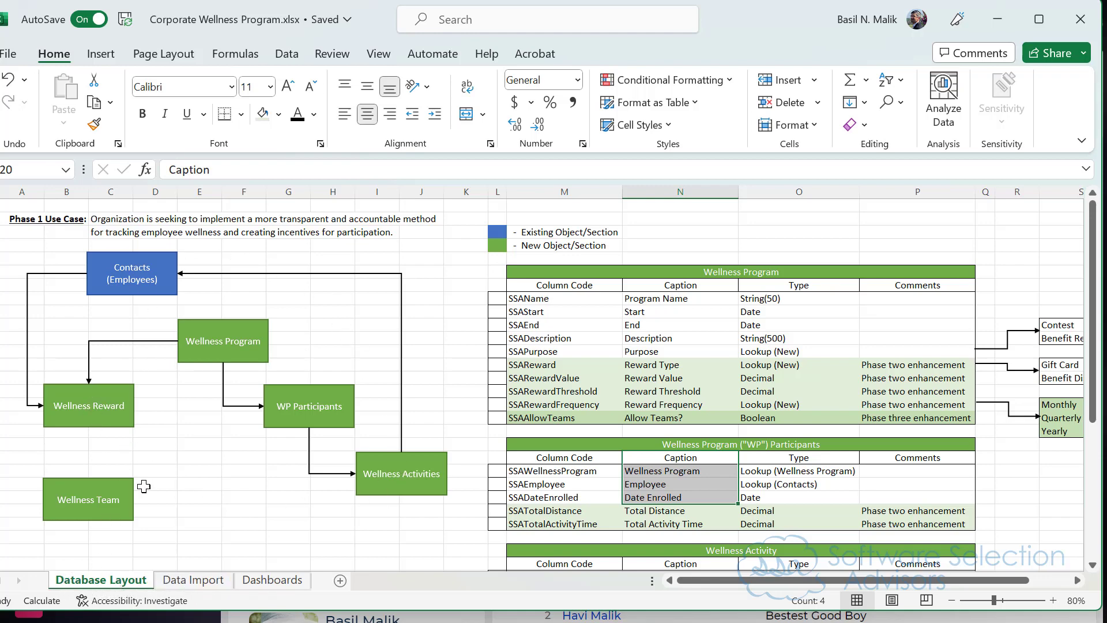
Step: Review the employee activity records on the Data Import sheet from the first row to the last
click(201, 582)
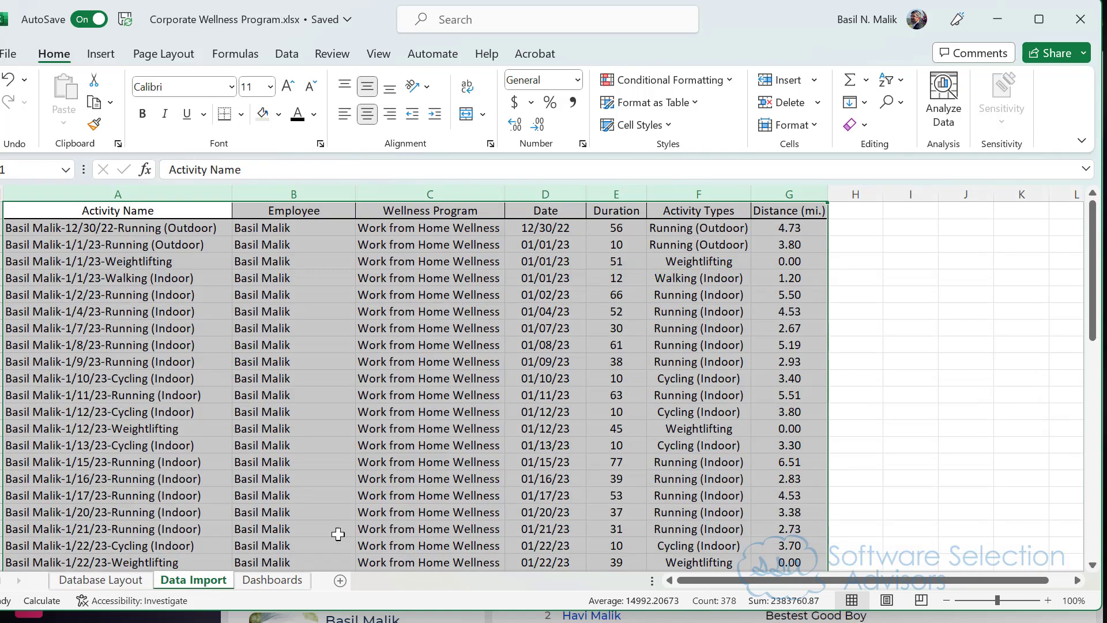
click(893, 384)
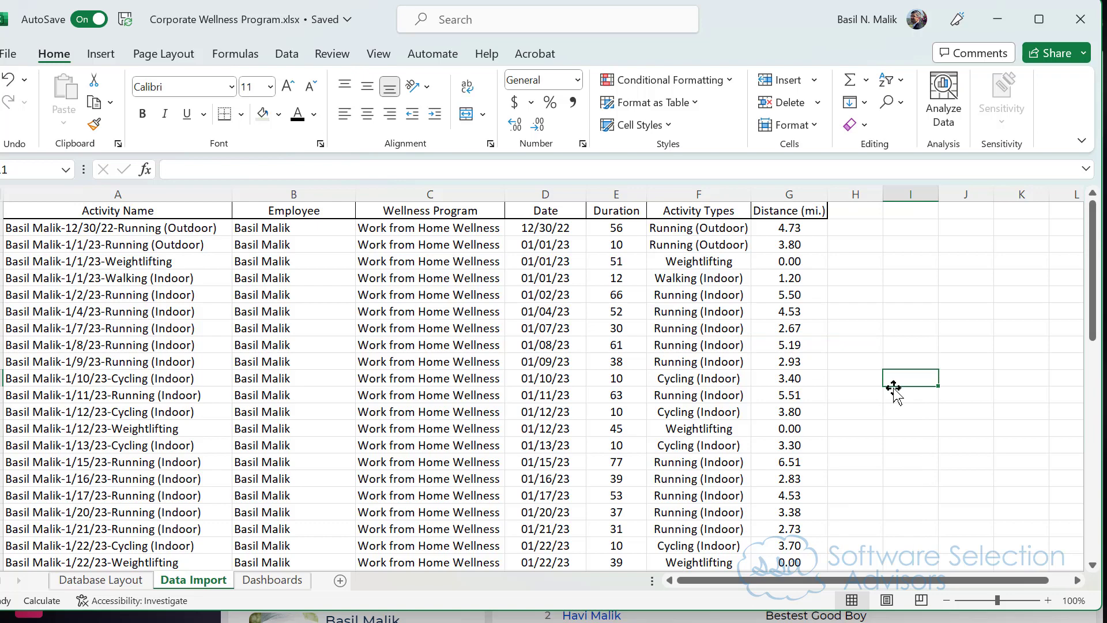
scroll(893, 384, down, 6)
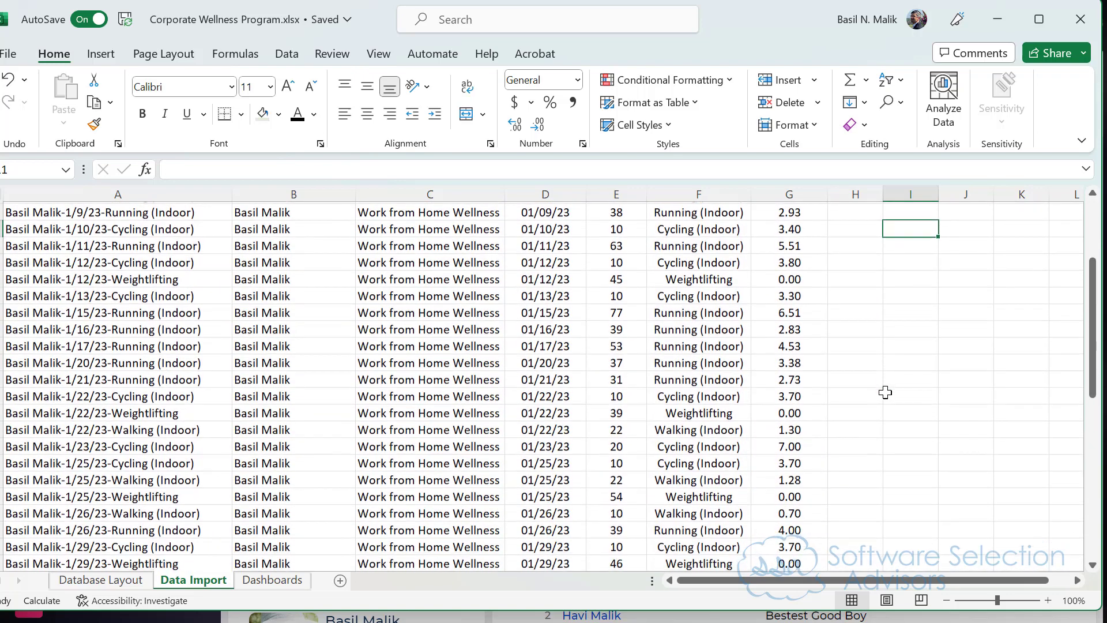
scroll(885, 392, down, 4)
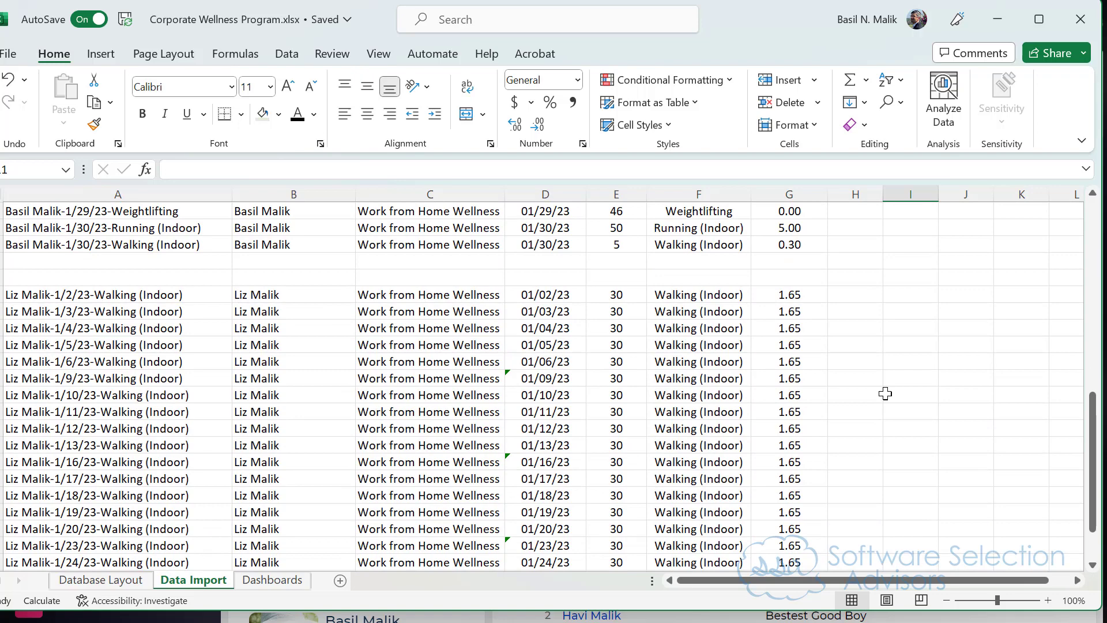
scroll(885, 392, down, 2)
scroll(885, 391, up, 15)
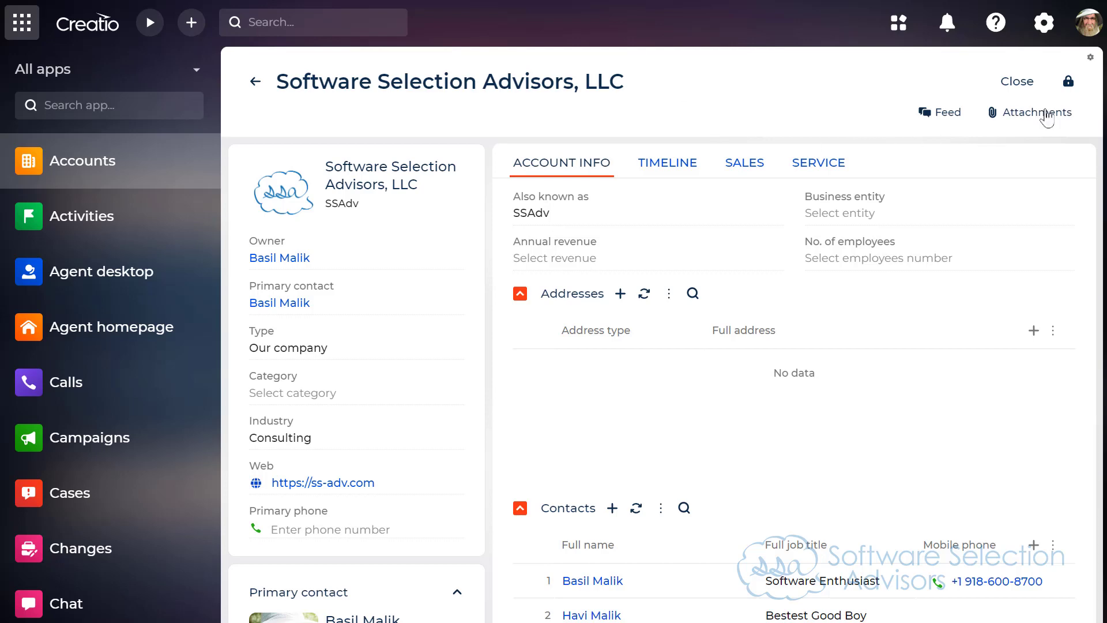
Step: Switch back to Creatio and open the Application Hub under Application management in the system settings
click(1044, 23)
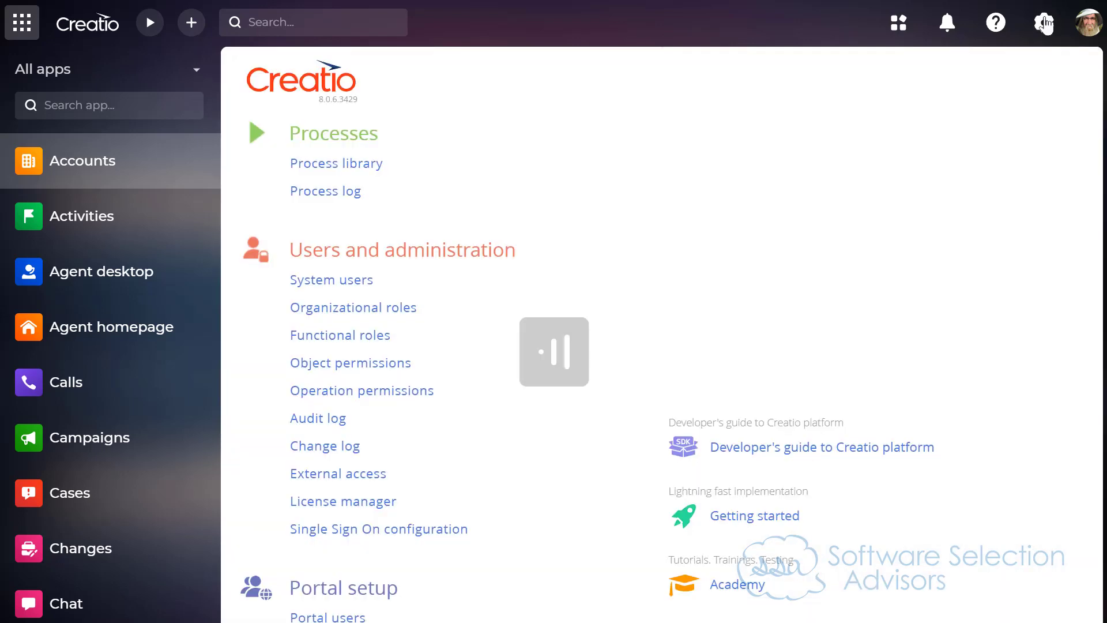
scroll(499, 297, down, 5)
scroll(499, 296, down, 7)
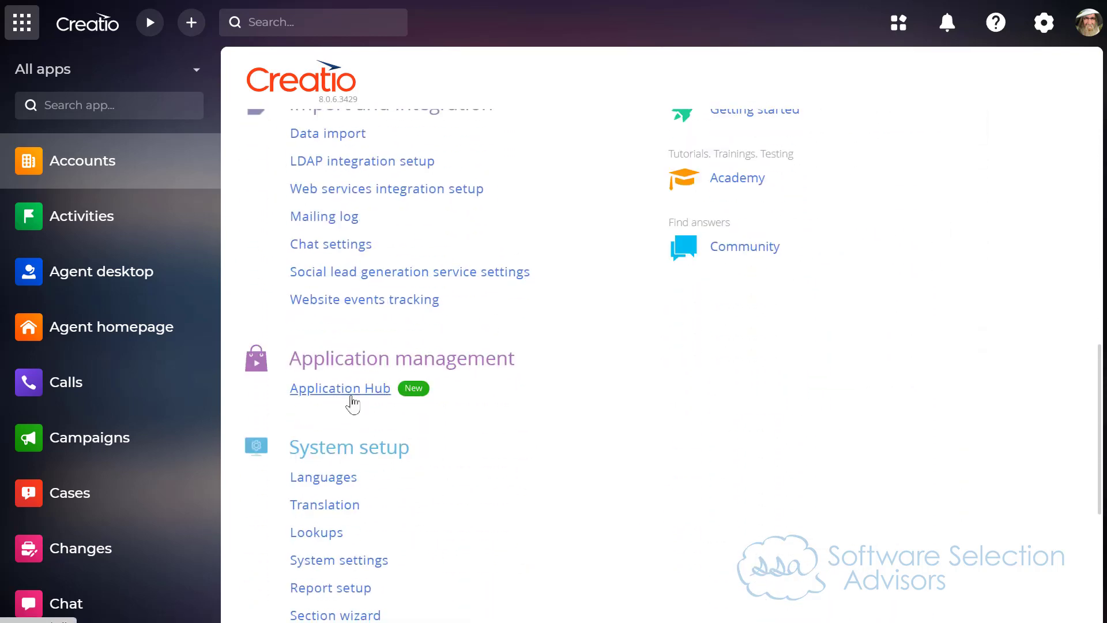
click(353, 397)
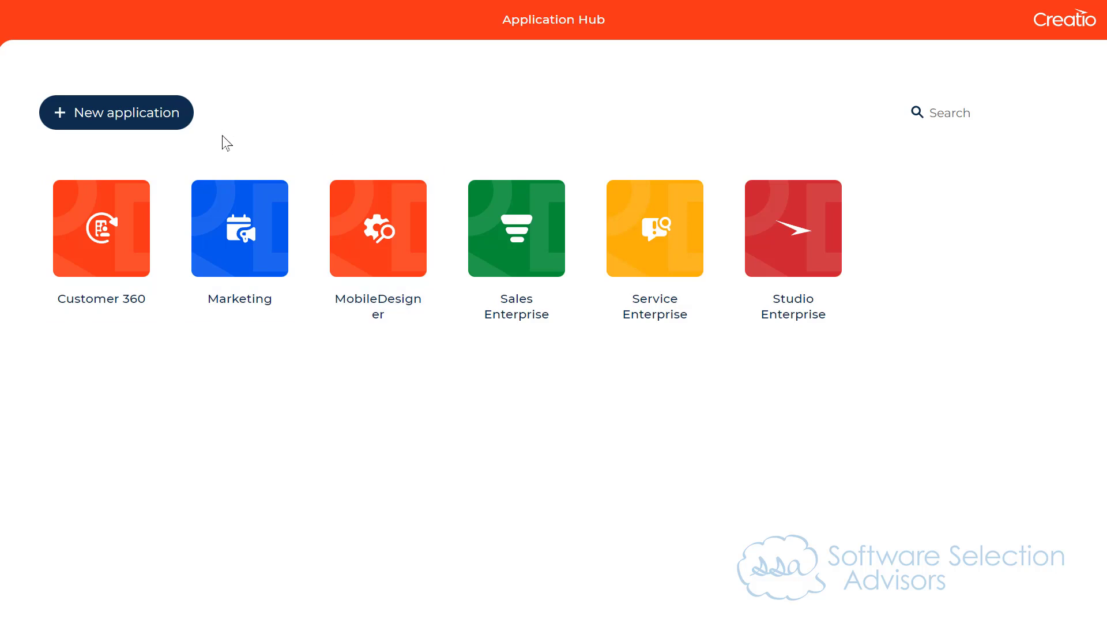
Step: Start a new application from the Records & Business Processes template and name it Corporate Wellness Program
click(65, 132)
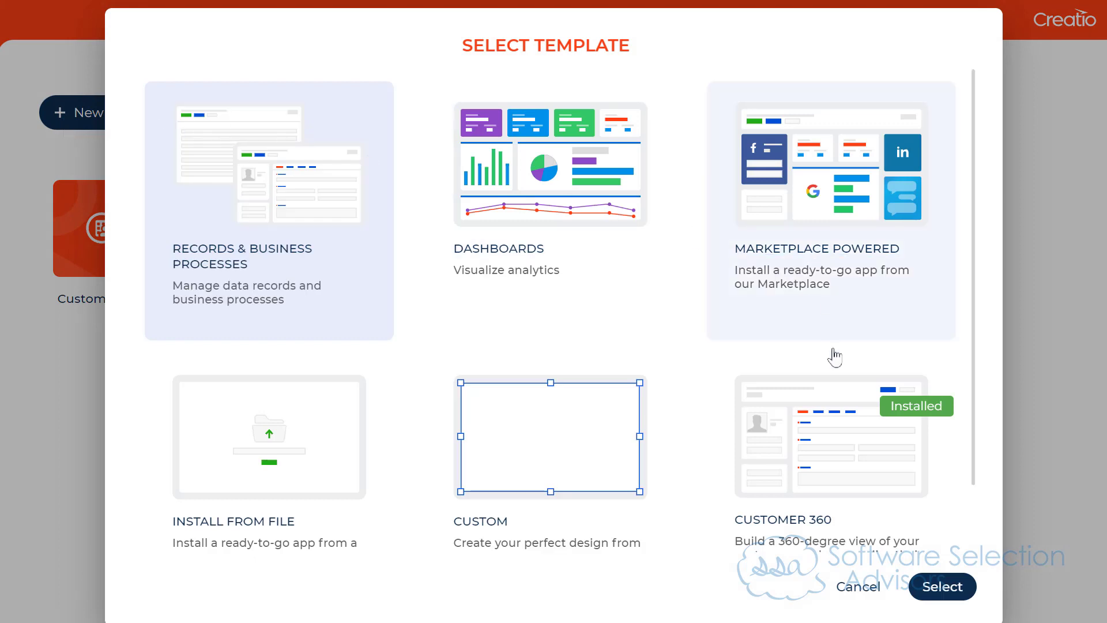
scroll(822, 424, down, 2)
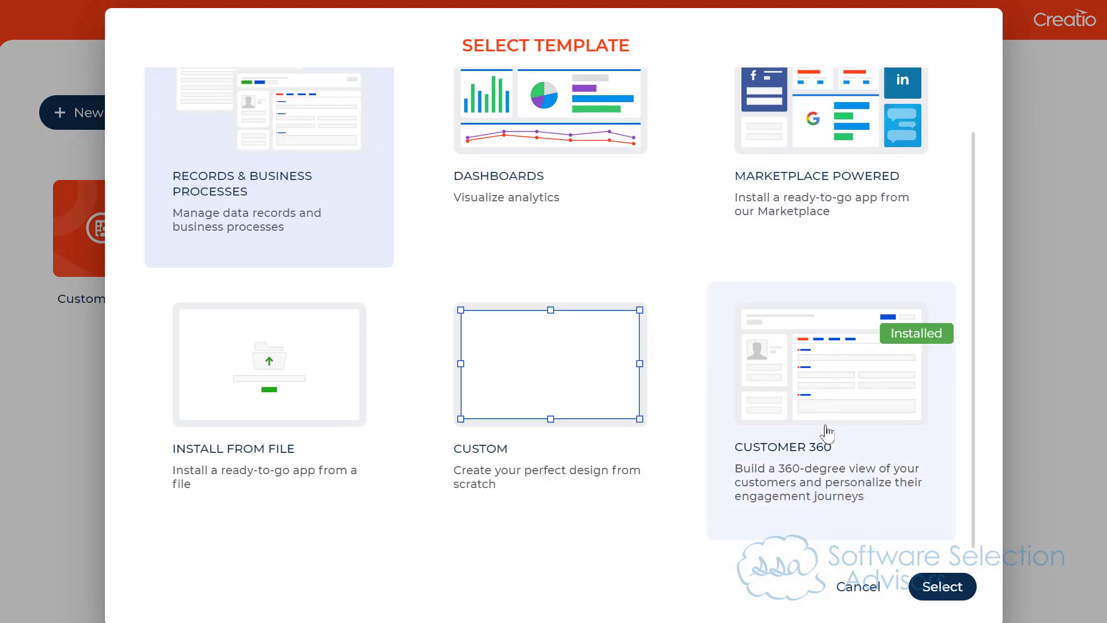
scroll(828, 433, up, 2)
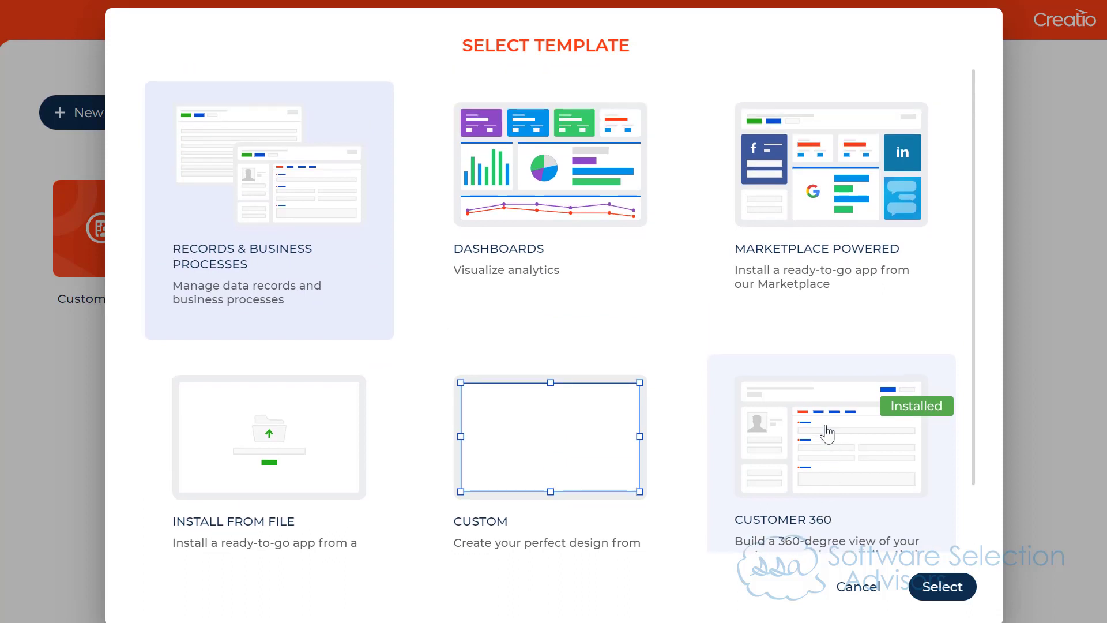
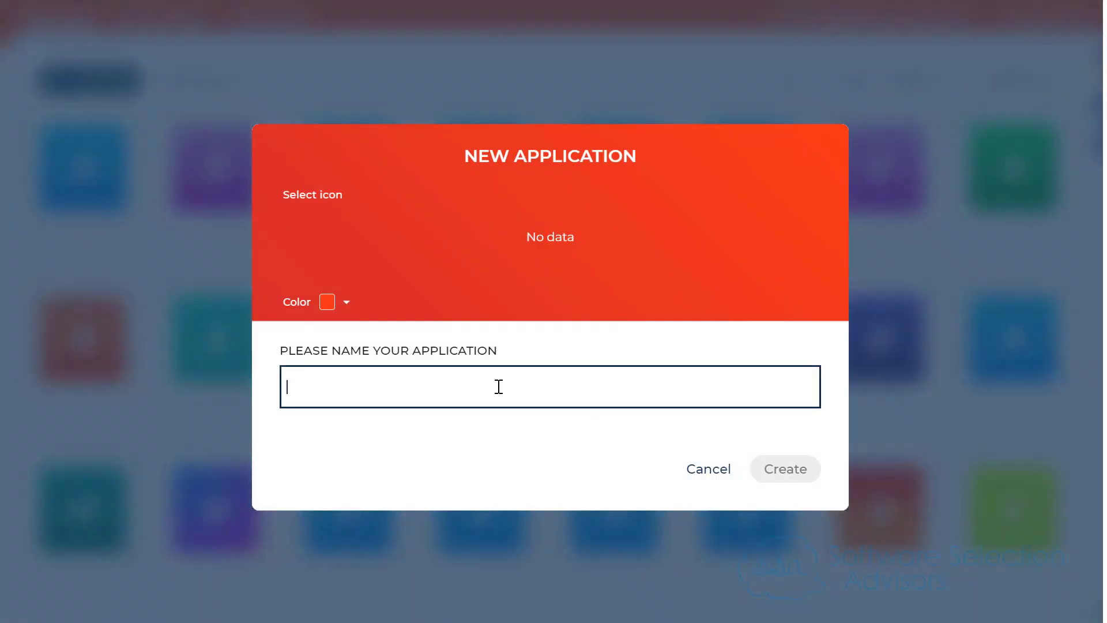
text(Corporate Wellness Program)
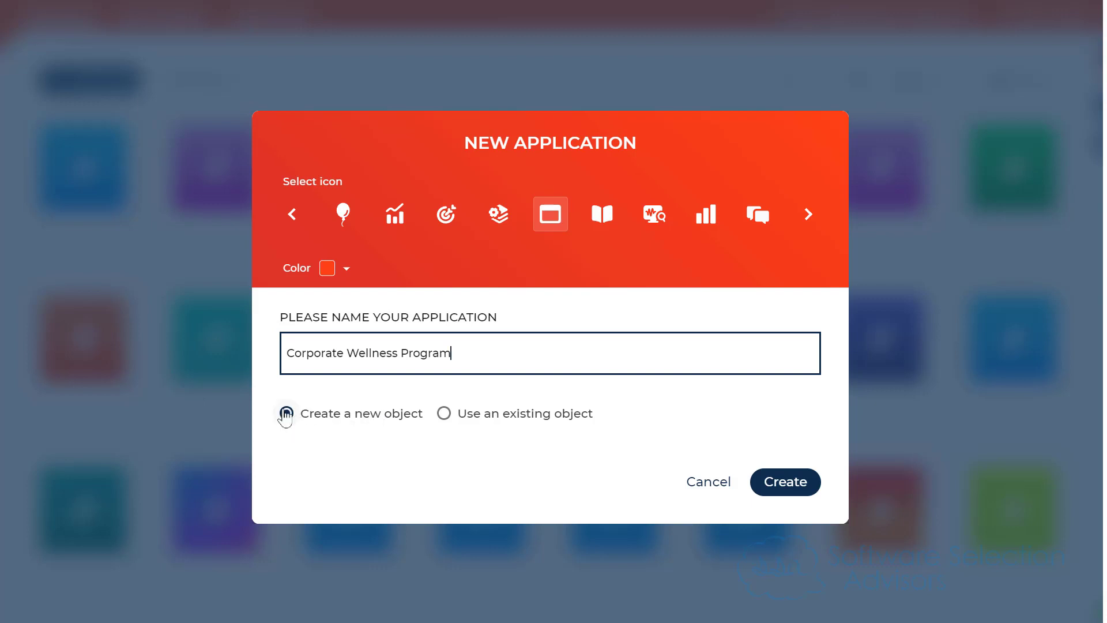
Step: Choose the hand holding a round dollar coin as the new application's icon
click(806, 228)
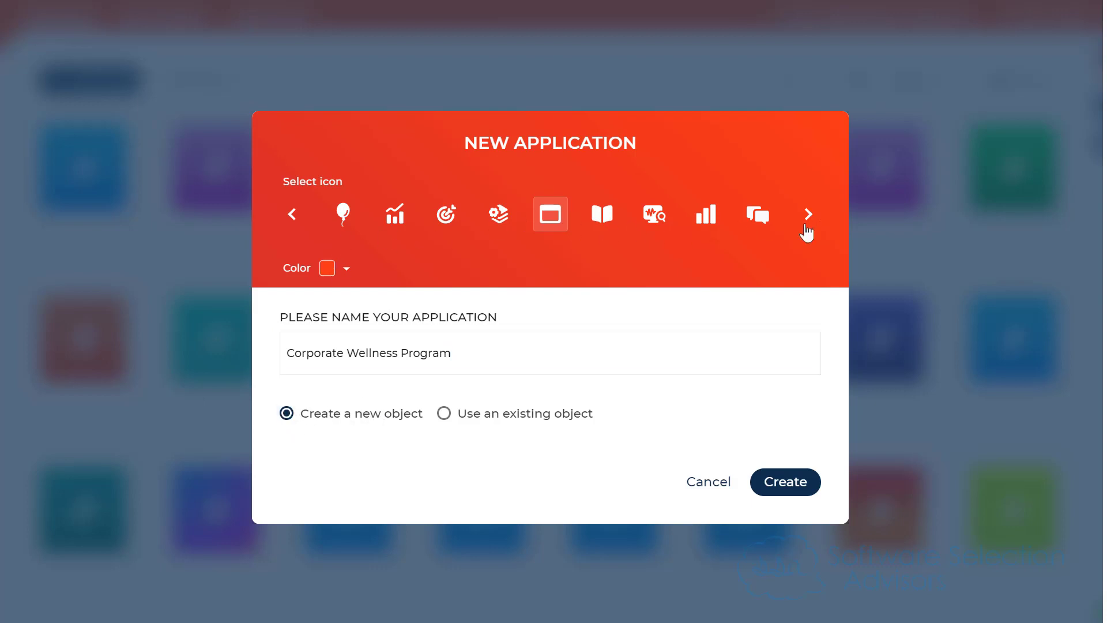
click(806, 226)
click(806, 219)
click(806, 218)
click(806, 217)
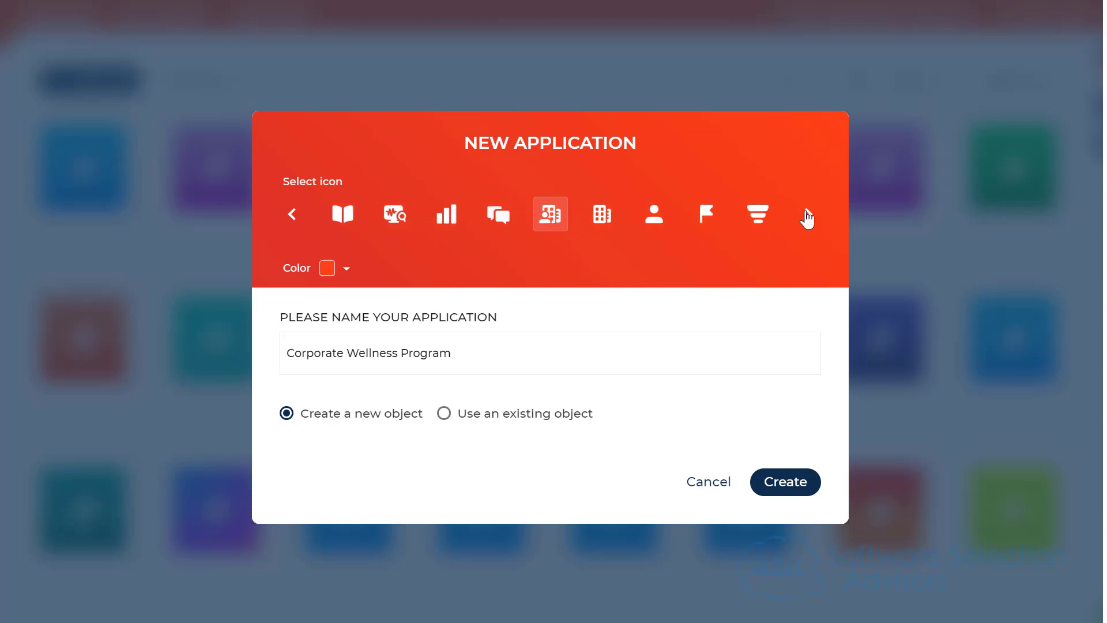
click(806, 217)
click(806, 218)
click(807, 218)
click(806, 218)
click(806, 218)
click(806, 218)
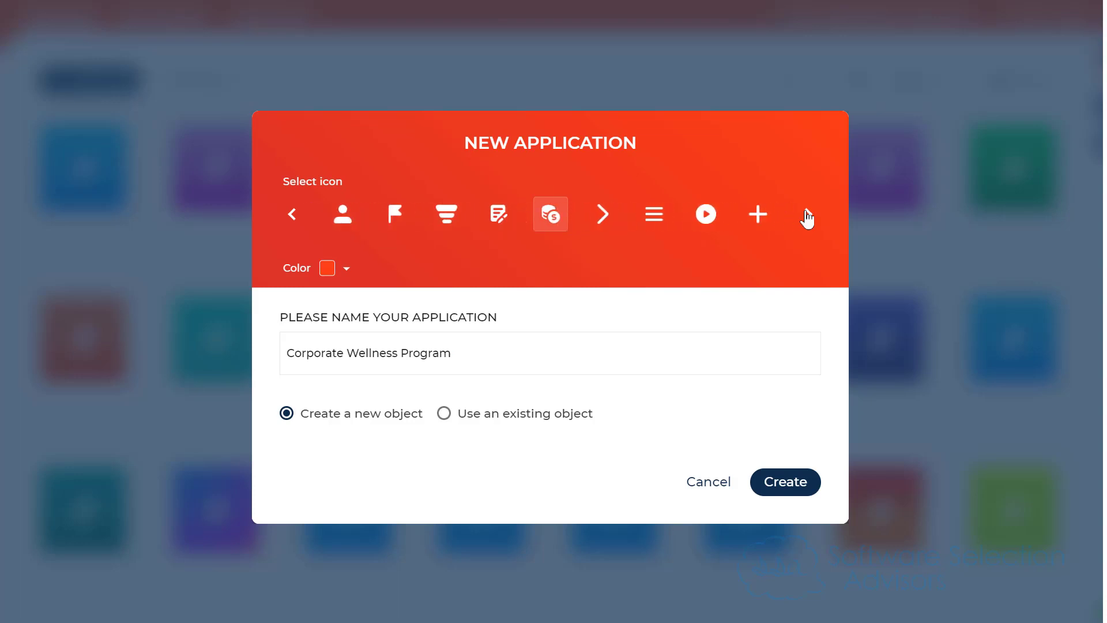
click(807, 218)
click(807, 218)
click(807, 218)
click(806, 218)
click(806, 217)
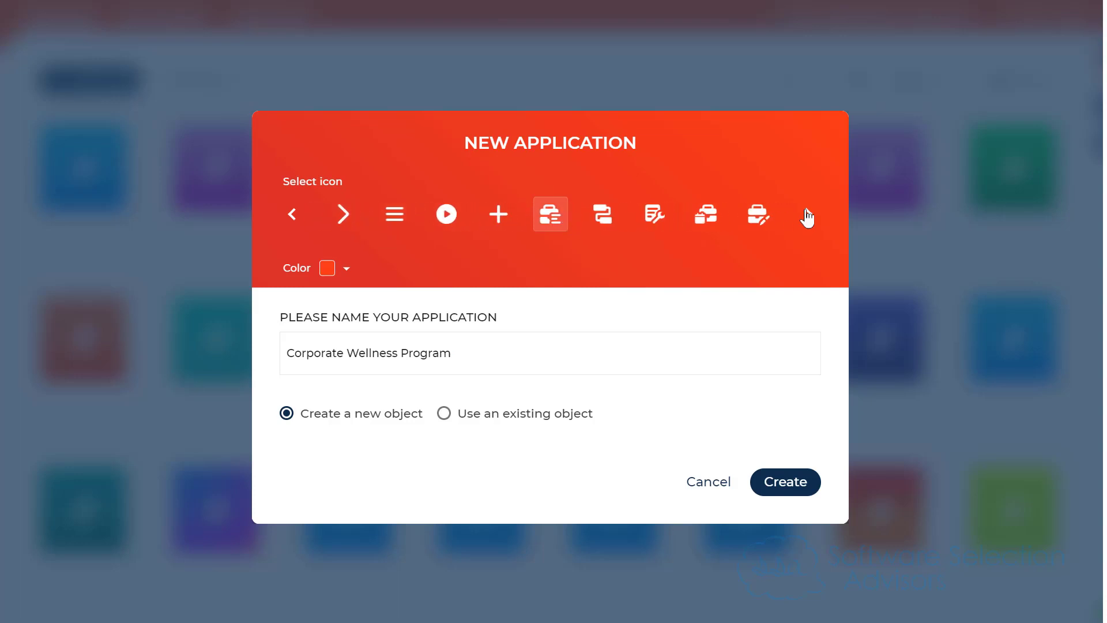
click(806, 218)
click(806, 218)
click(807, 218)
click(807, 218)
click(806, 217)
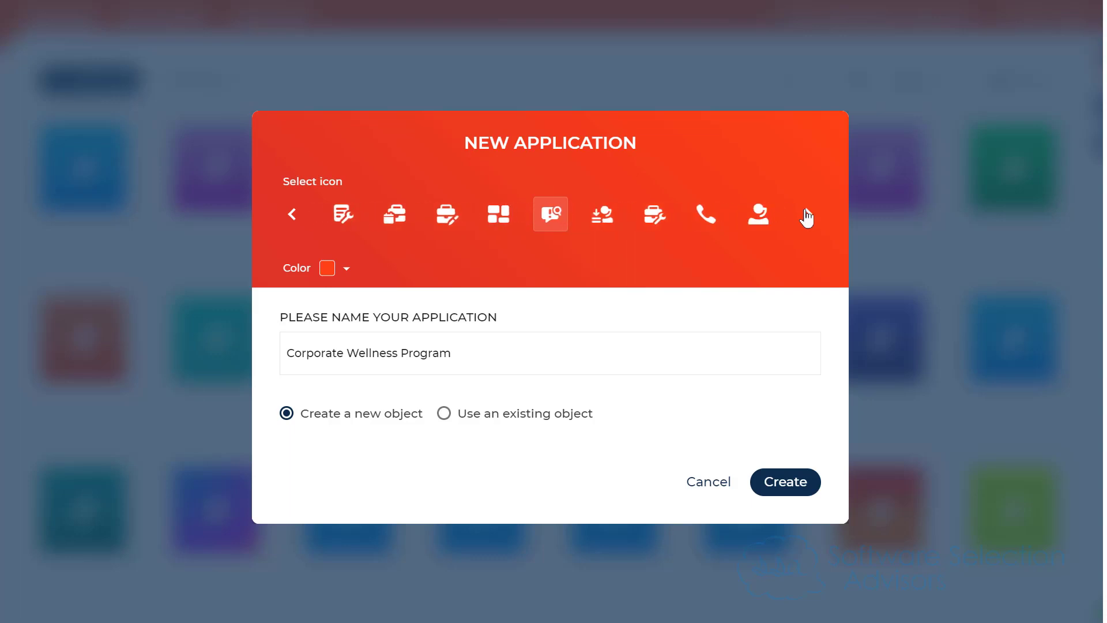
click(806, 218)
click(806, 218)
click(806, 218)
click(807, 218)
click(806, 218)
click(806, 218)
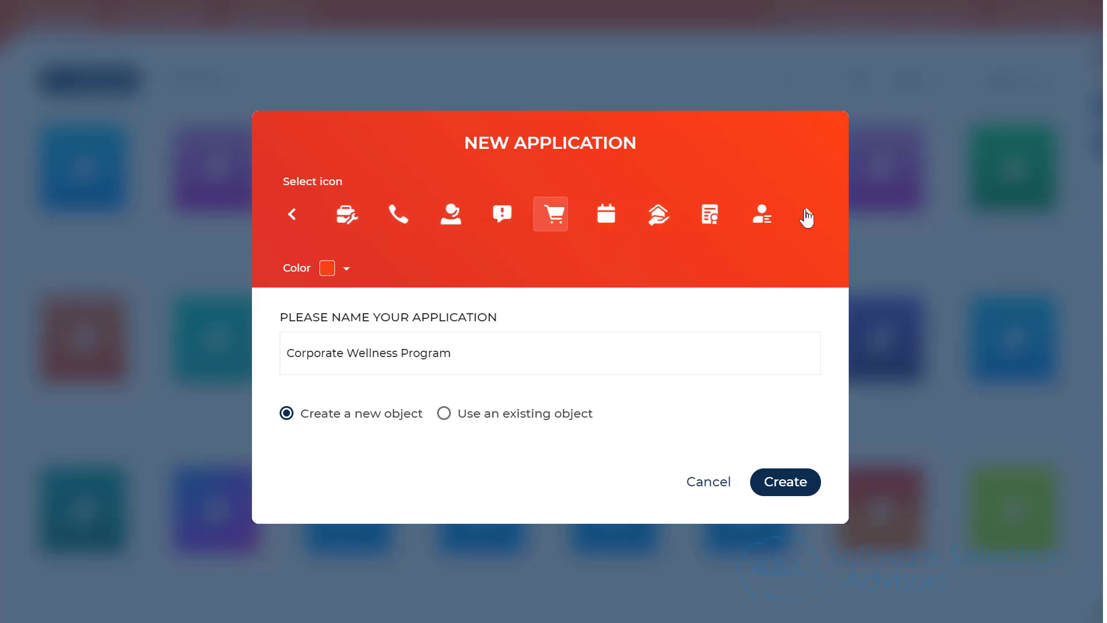
click(806, 218)
click(807, 218)
click(807, 218)
click(806, 218)
click(807, 218)
click(807, 218)
click(806, 218)
click(806, 218)
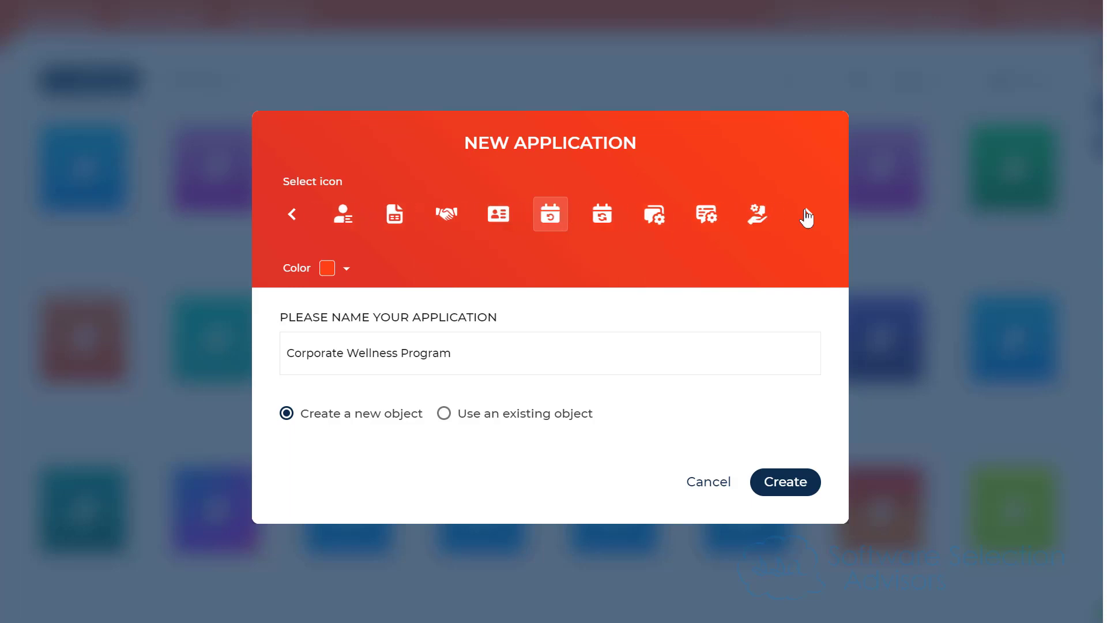
click(806, 218)
click(806, 218)
click(806, 218)
click(806, 218)
click(806, 218)
click(807, 218)
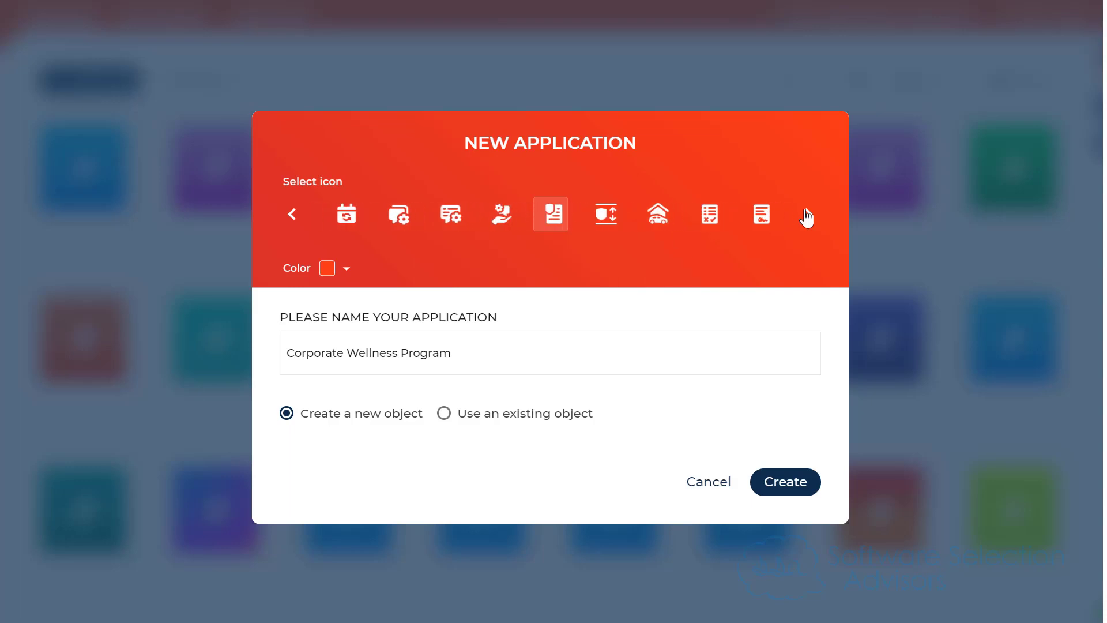
click(807, 218)
click(807, 218)
click(806, 218)
click(807, 217)
click(806, 218)
click(807, 218)
click(806, 218)
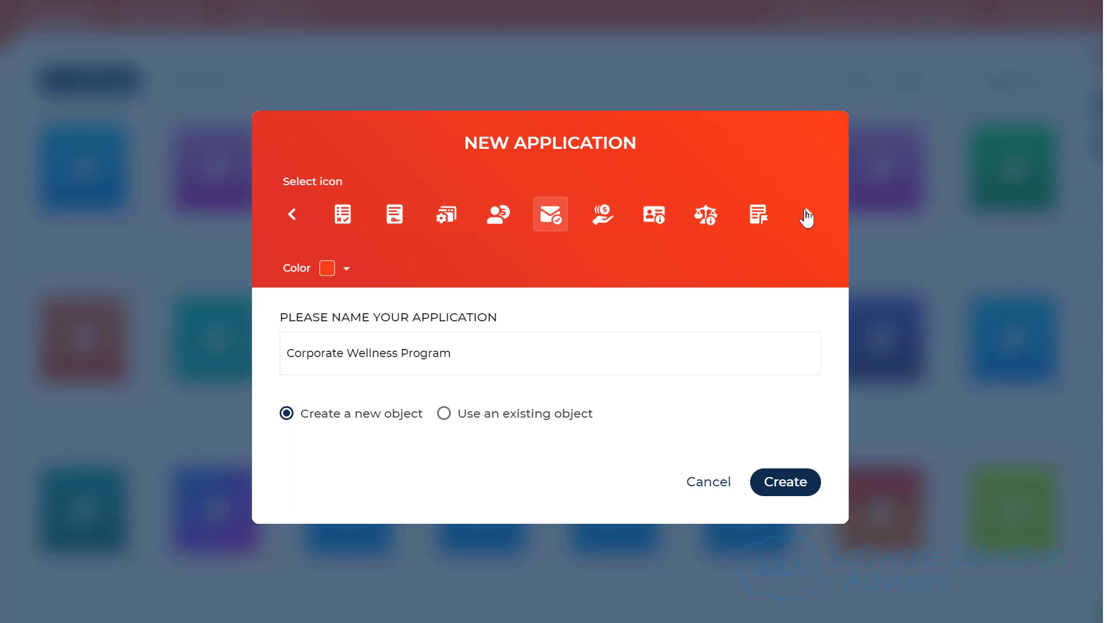
click(807, 218)
click(806, 218)
click(806, 218)
click(807, 218)
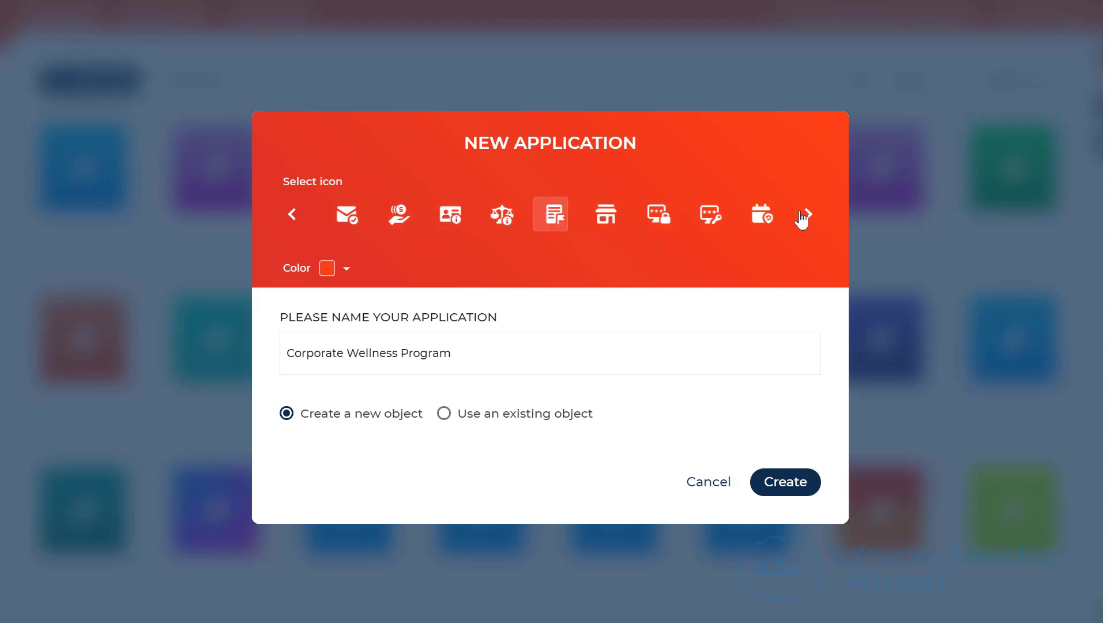
click(806, 218)
click(806, 218)
click(801, 218)
click(802, 218)
click(802, 218)
click(801, 218)
click(802, 218)
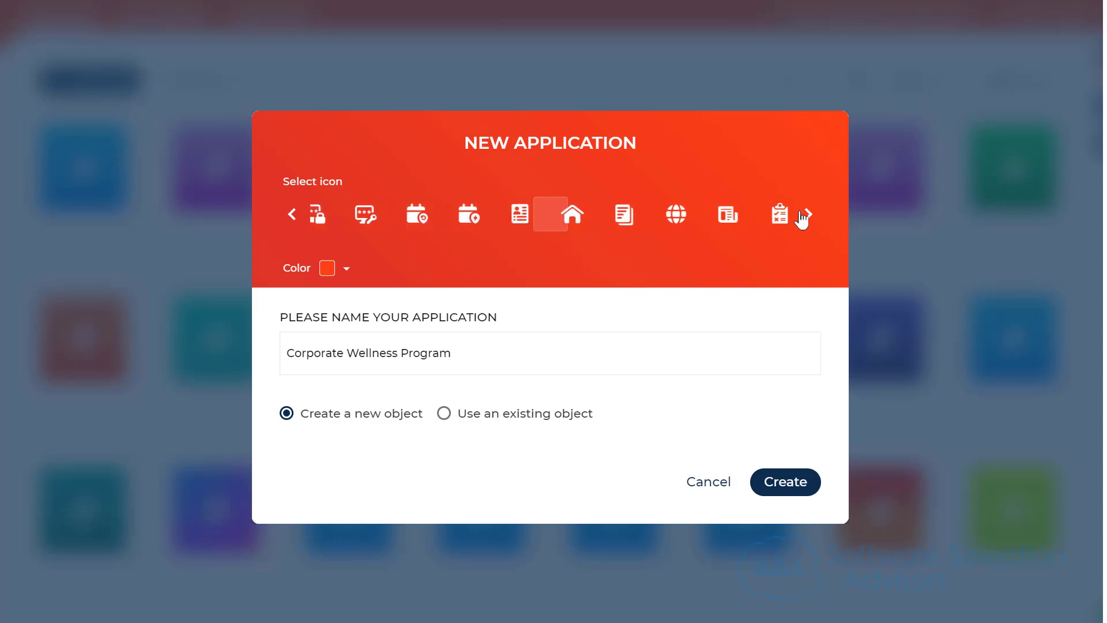
click(802, 218)
click(801, 218)
click(801, 218)
click(801, 218)
click(802, 218)
click(801, 218)
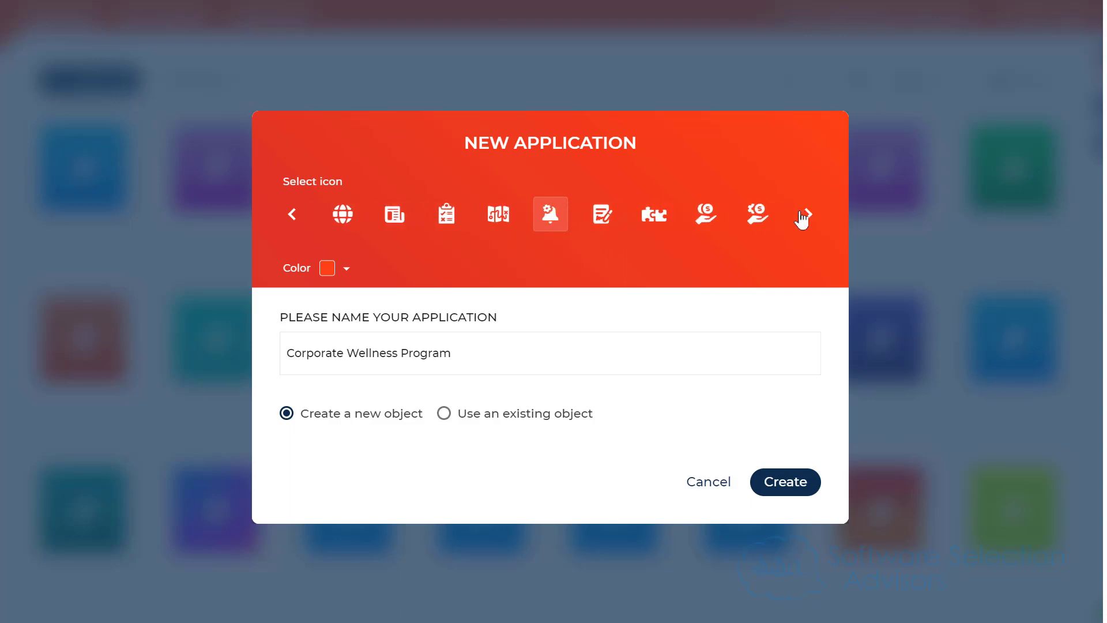
click(802, 218)
click(801, 218)
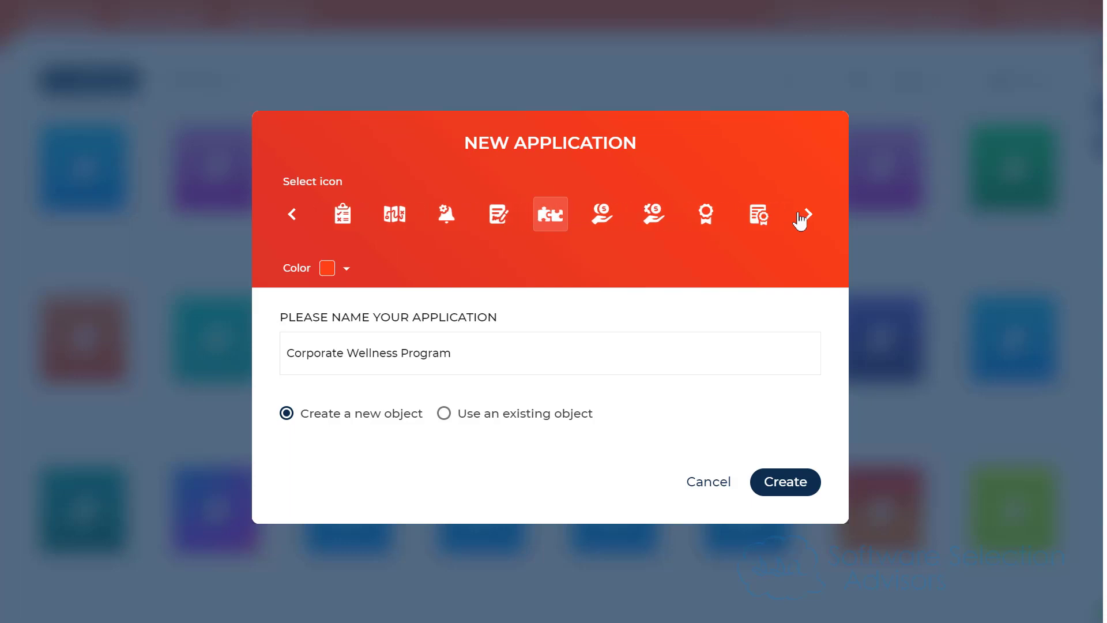
click(603, 223)
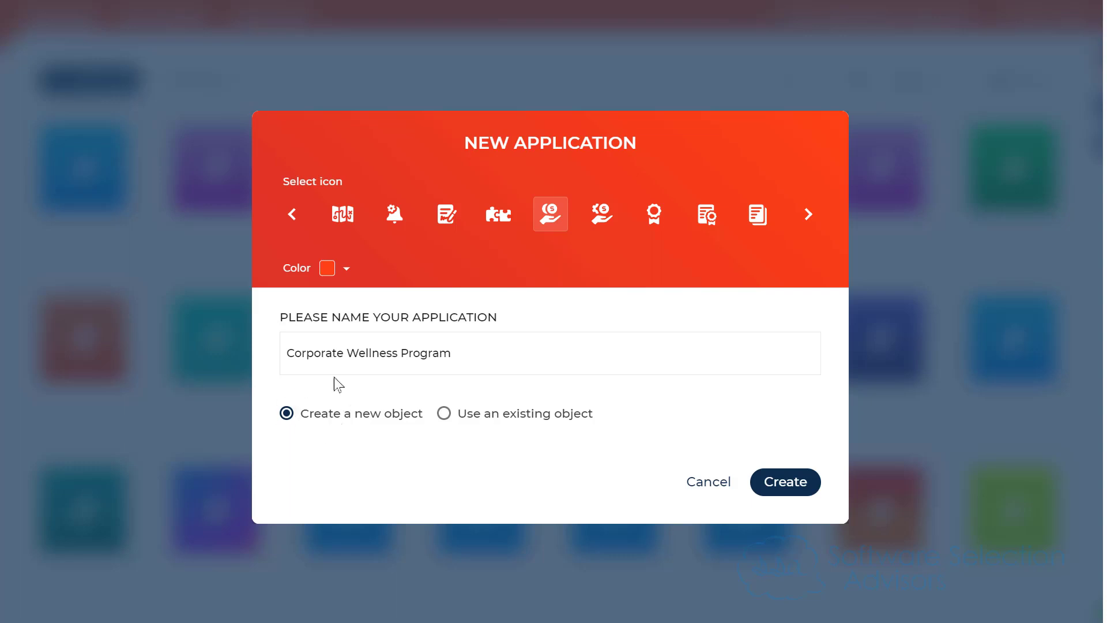
Step: Set the application's color to dark green and create the application with a new object
click(333, 268)
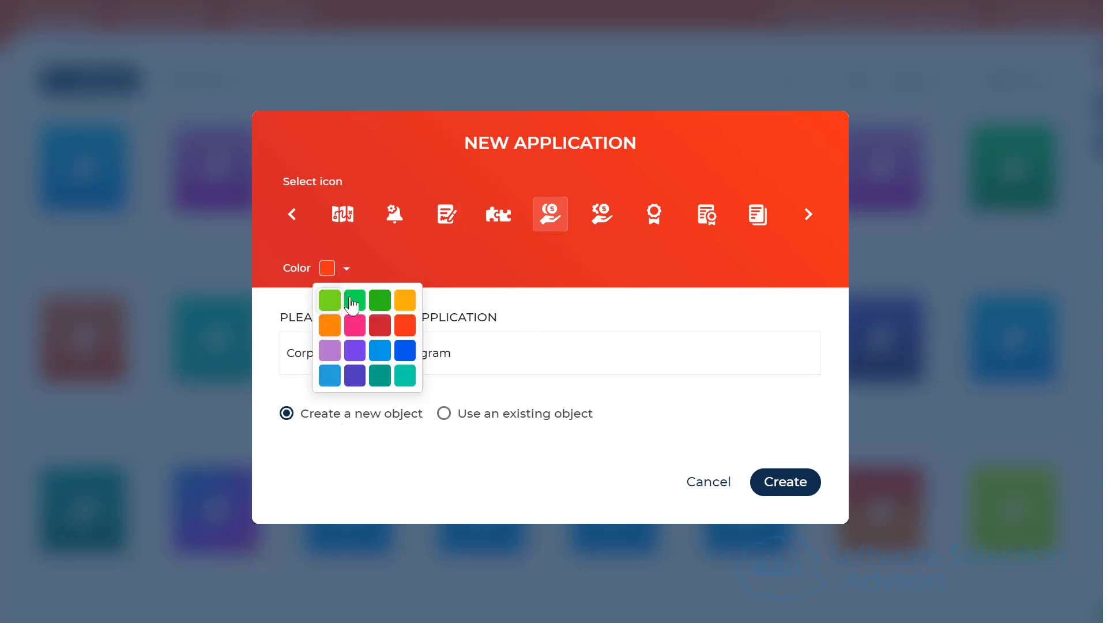
click(380, 300)
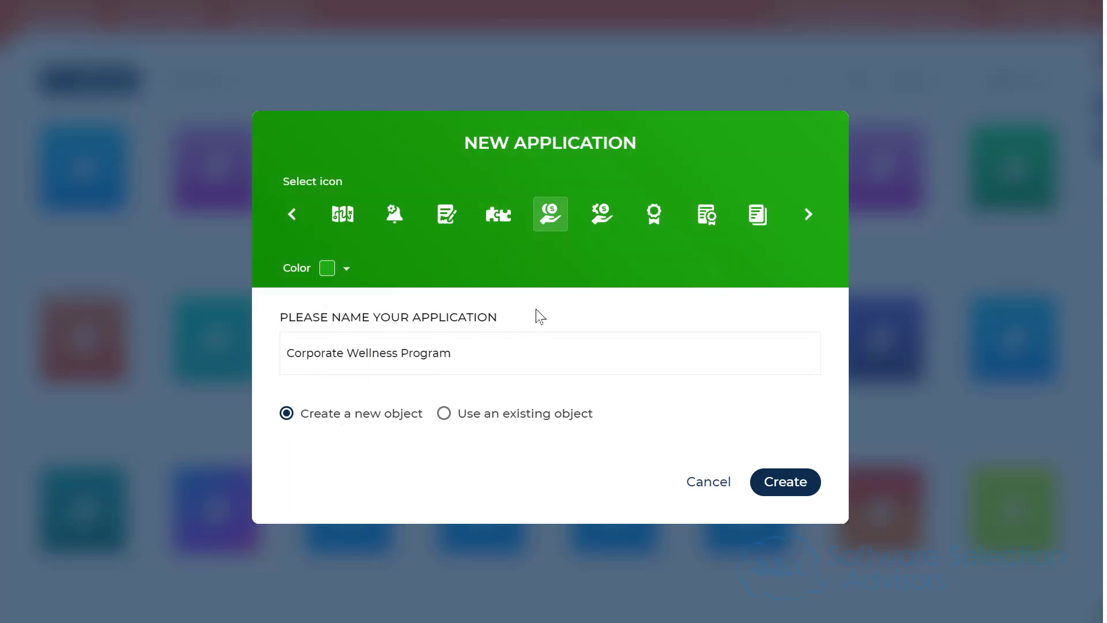
click(802, 484)
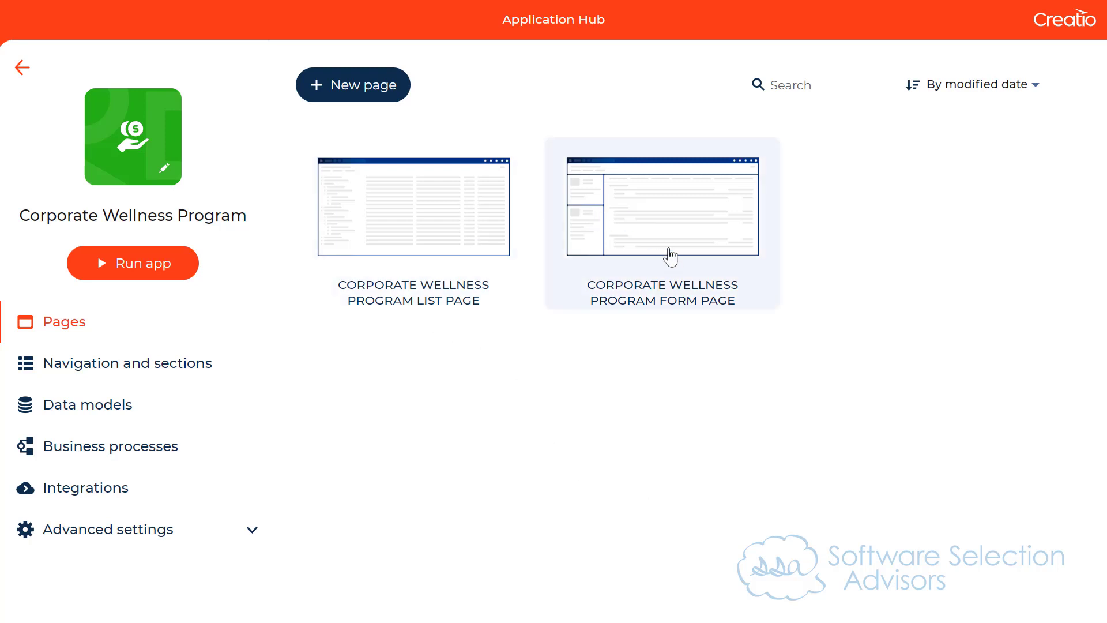
Step: Open the Corporate Wellness Program form page in the designer and close its Feed panel
drag(1106, 185, 1106, 72)
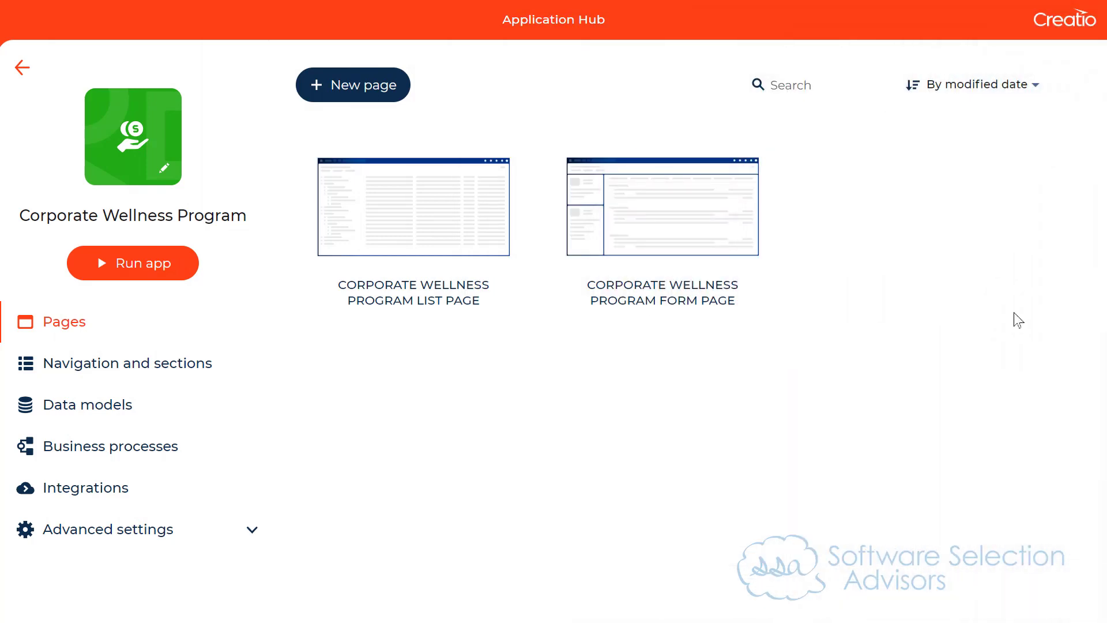
click(608, 206)
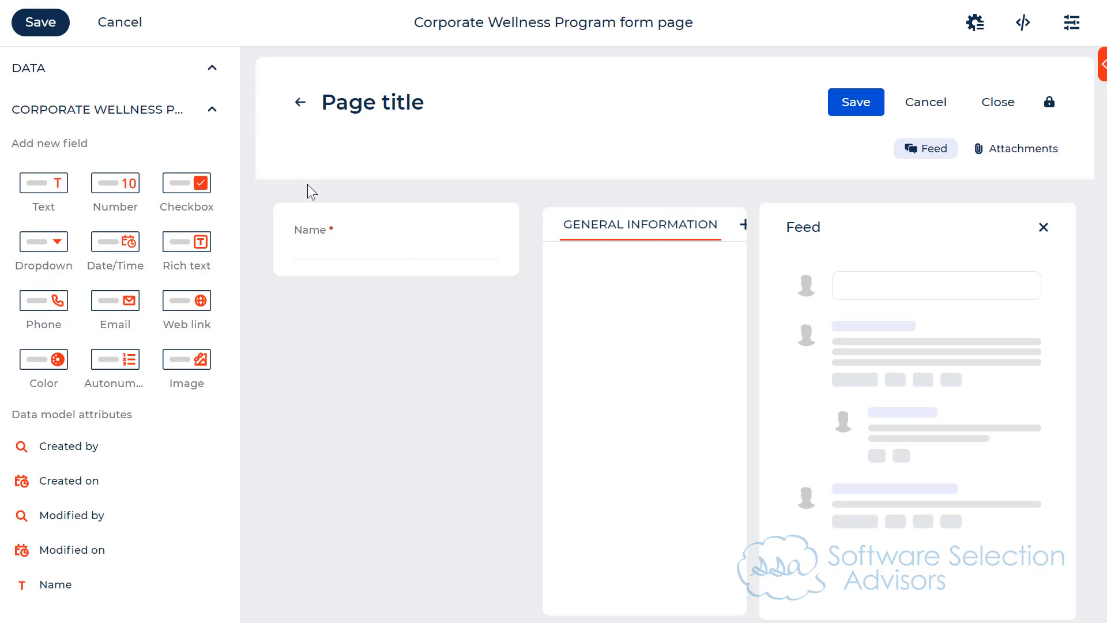
click(1044, 228)
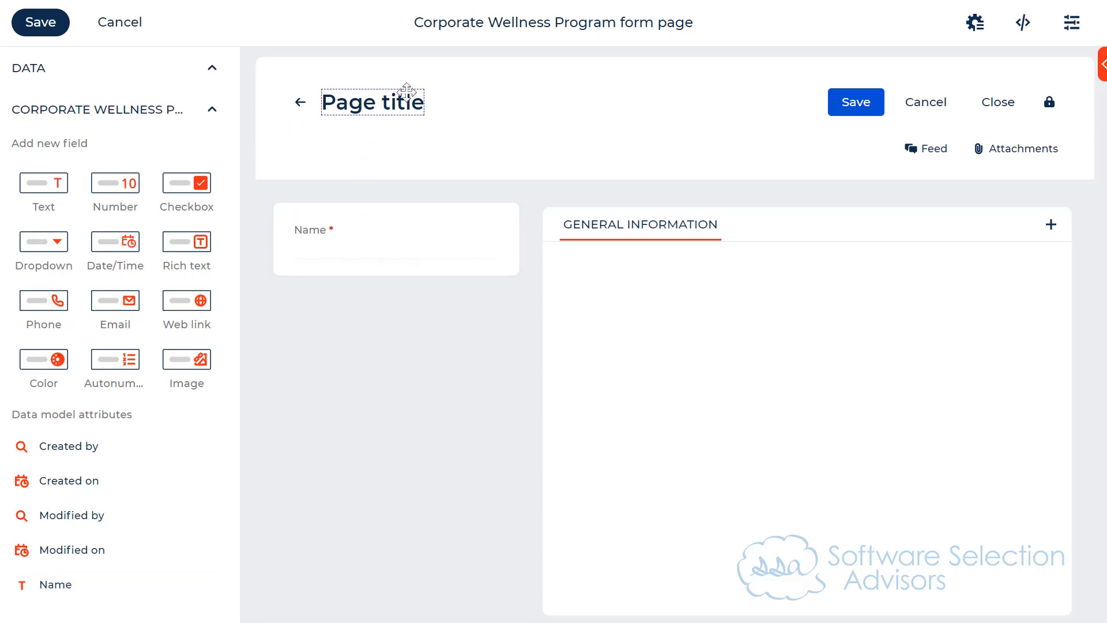
Step: Change the title of the Name field to Program Name
click(55, 585)
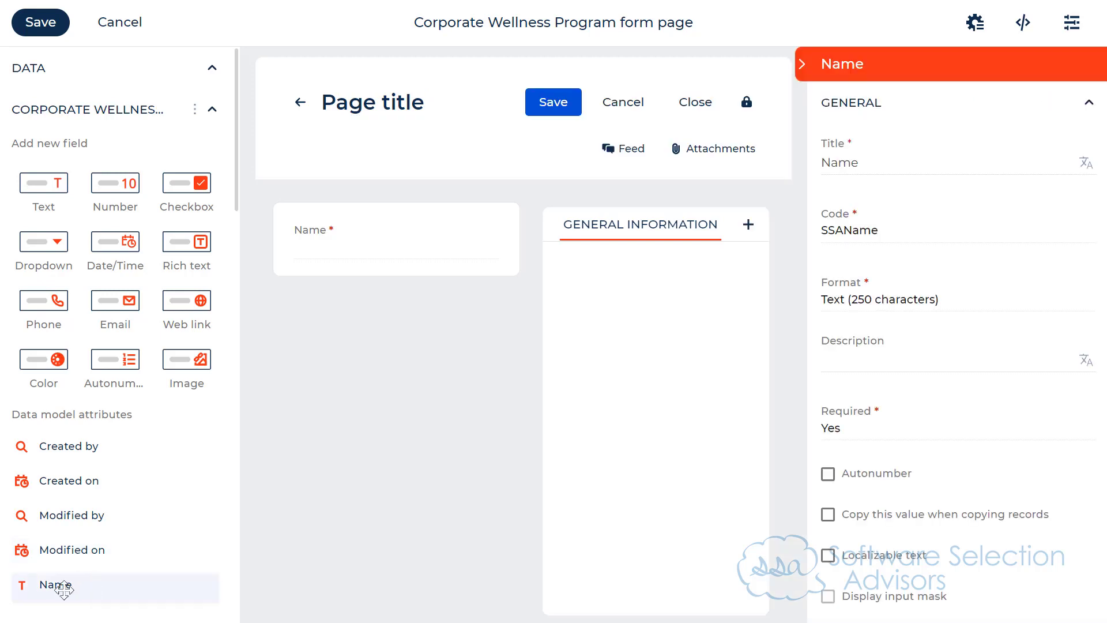
click(885, 164)
drag(900, 168, 786, 159)
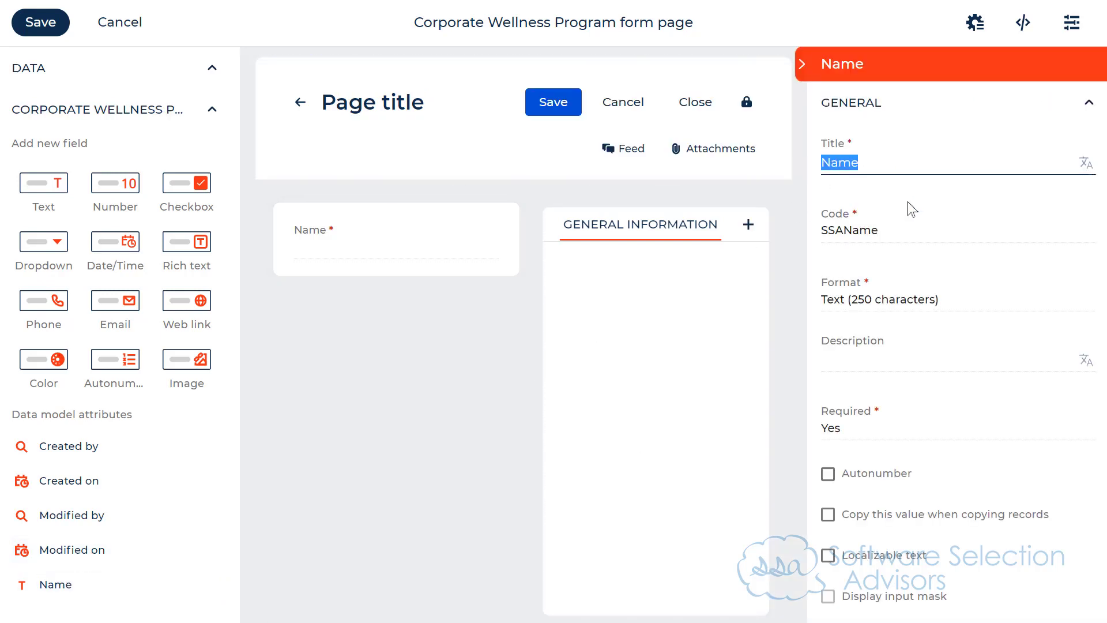
text(Program Name)
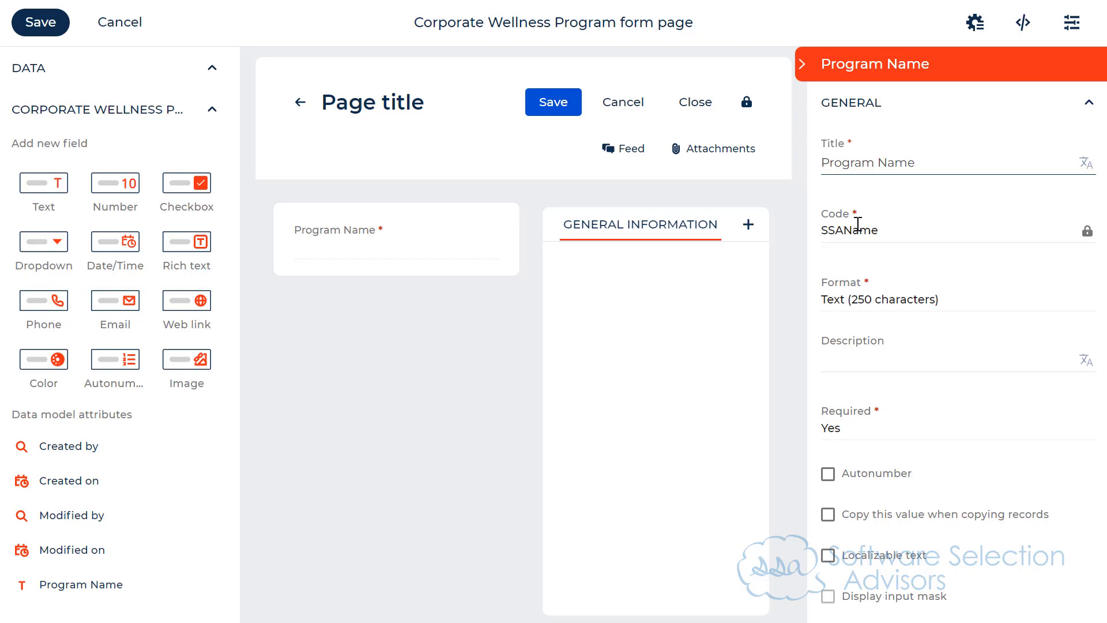
Step: Switch to the Excel workbook and check the column code, caption and type planned for the Wellness Program table's first column
key(alt+Tab)
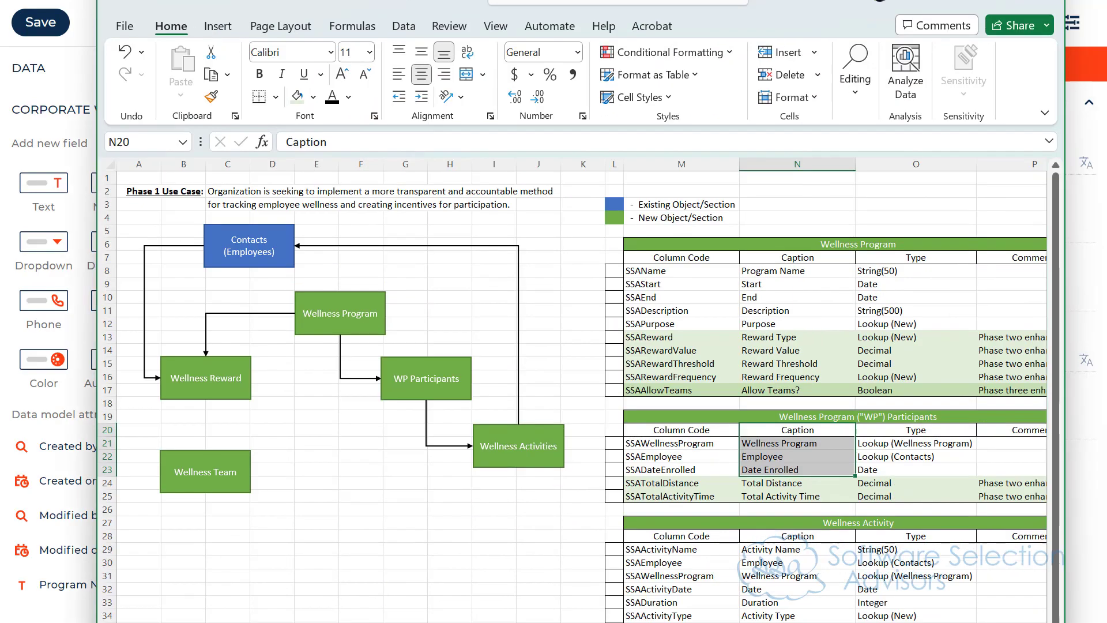
click(646, 272)
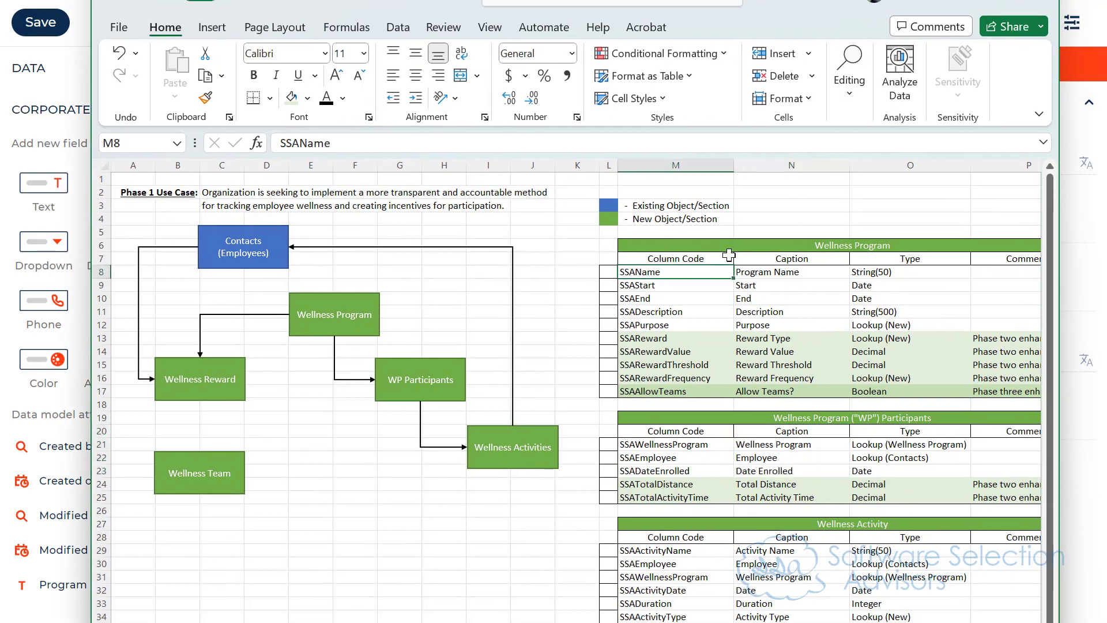
click(785, 272)
click(901, 259)
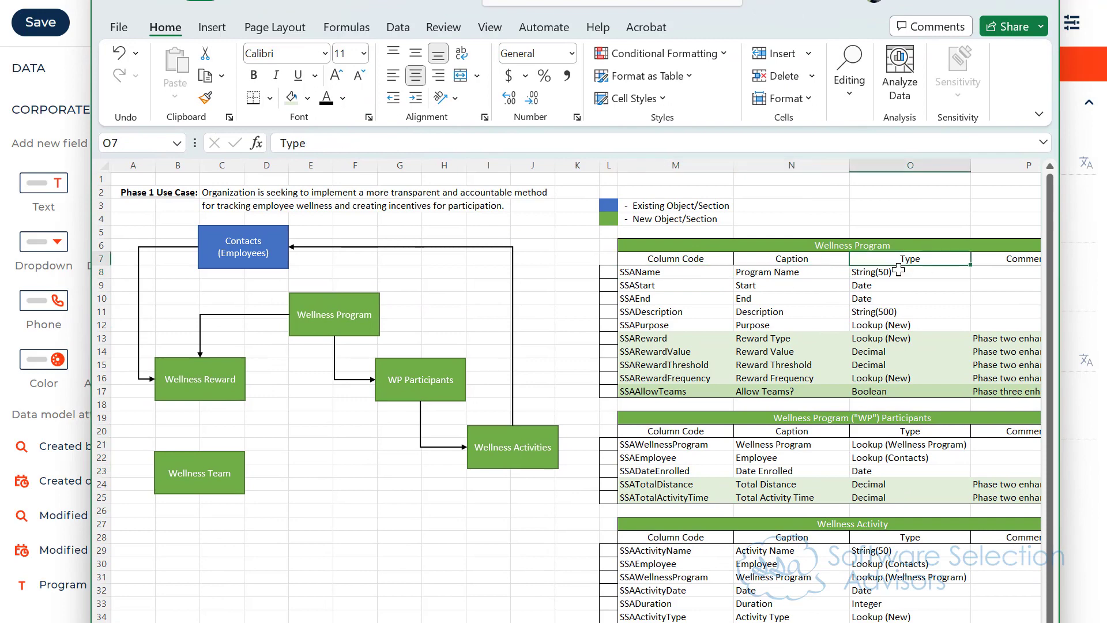
click(932, 273)
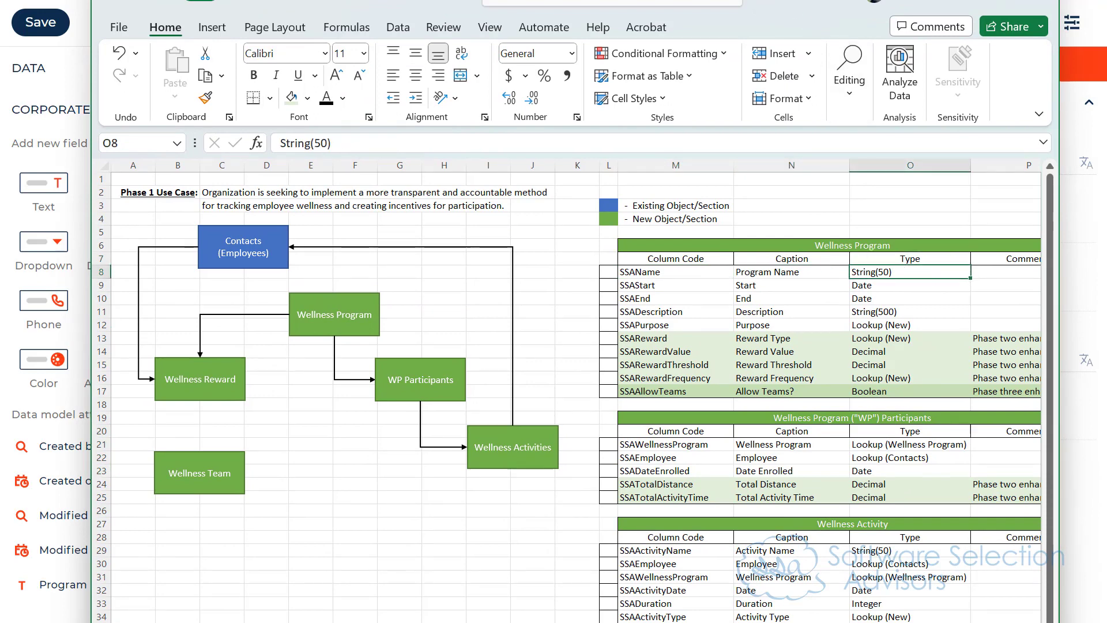
Step: Switch back to Creatio and choose Text (250 characters) as the Program Name field's format
drag(808, 2, 1106, 86)
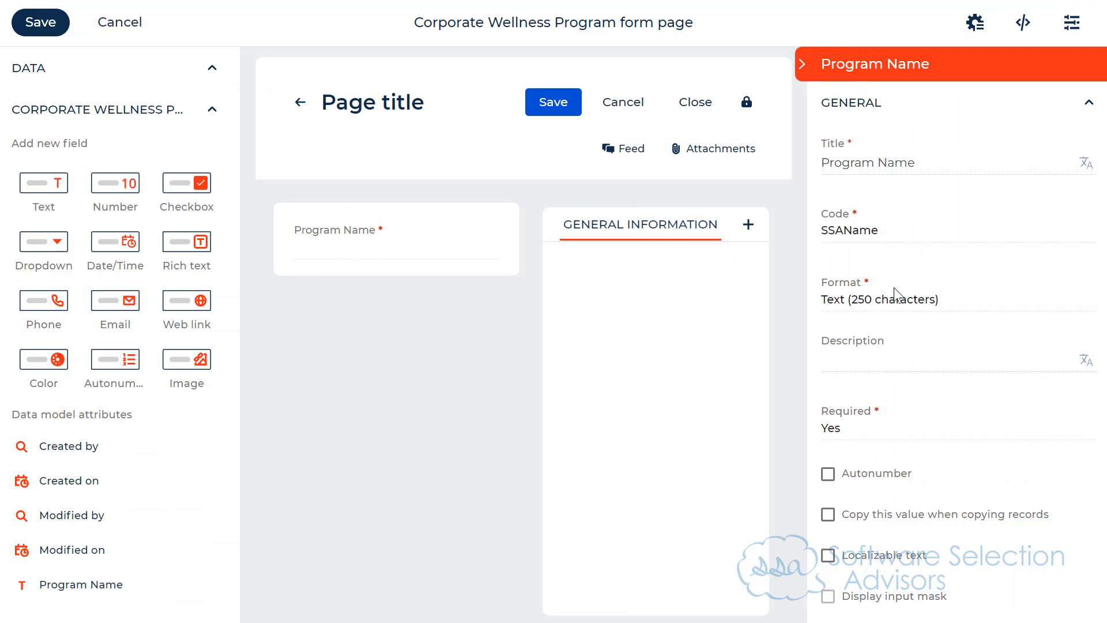
click(869, 298)
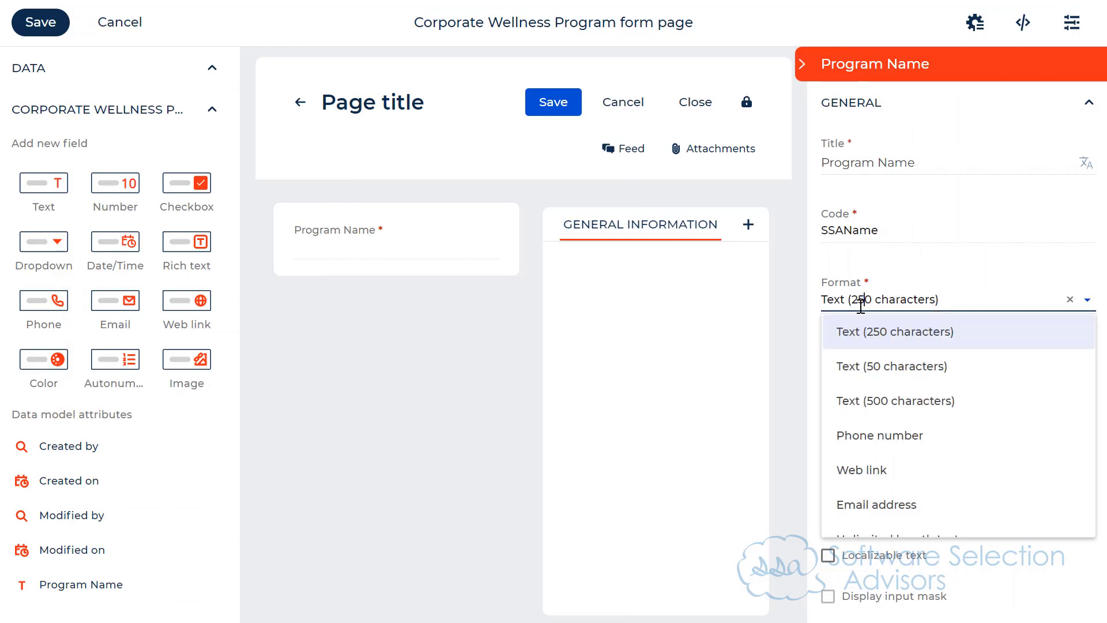
click(907, 339)
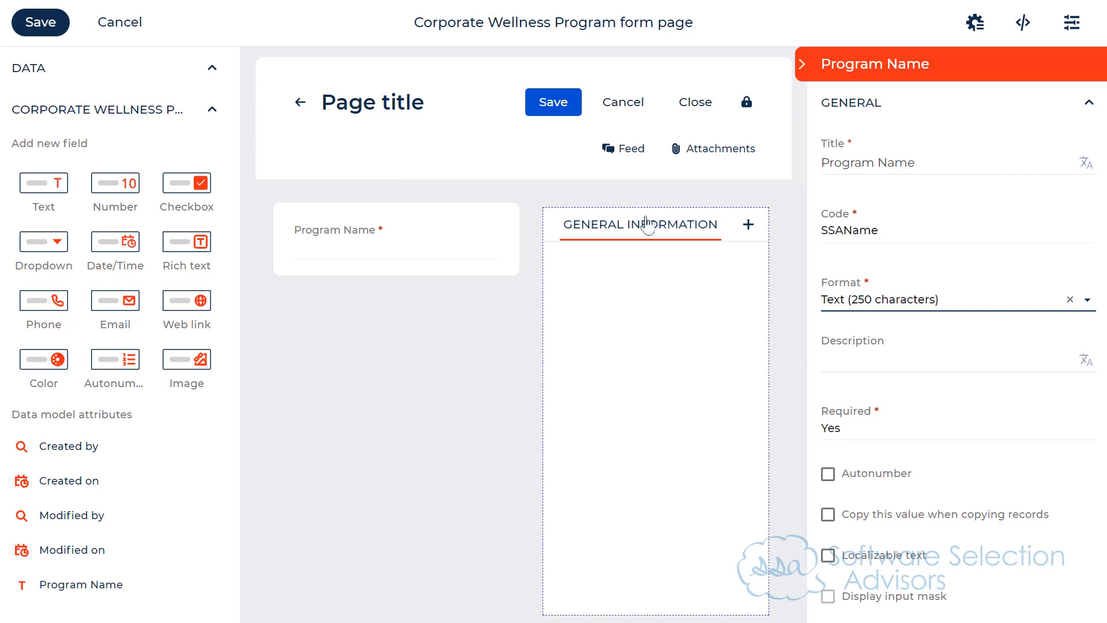
Step: Remove the standalone Program Name block from the page and stretch the General information tab area across the full page width
click(336, 241)
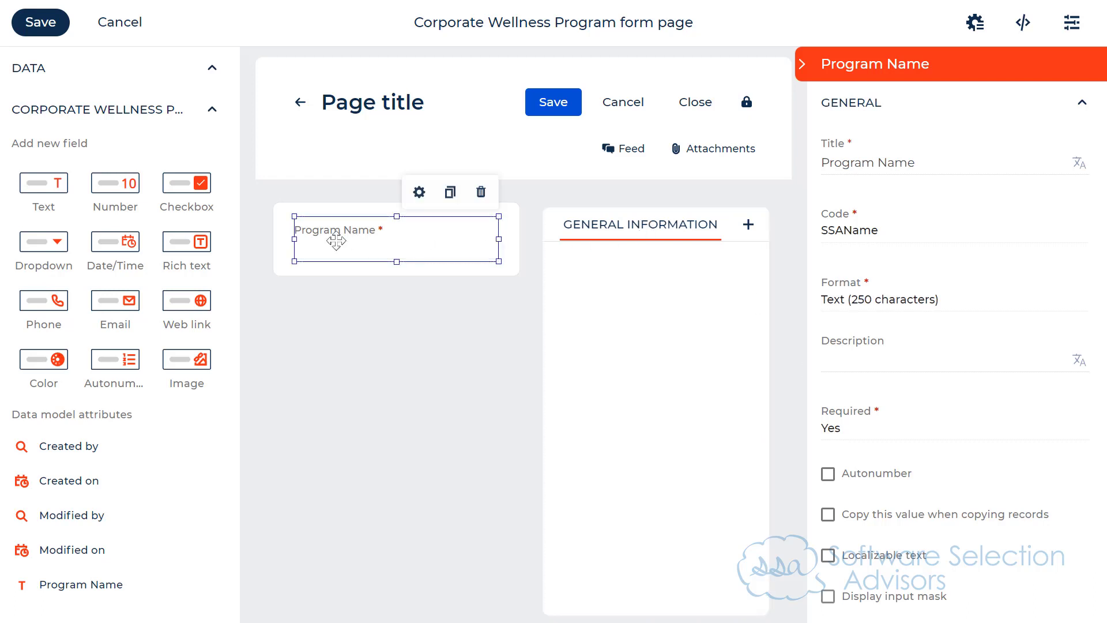
mouse_move(336, 241)
mouse_down()
mouse_move(586, 311)
mouse_move(553, 425)
mouse_move(572, 260)
mouse_move(545, 225)
mouse_move(296, 227)
mouse_move(321, 237)
mouse_up()
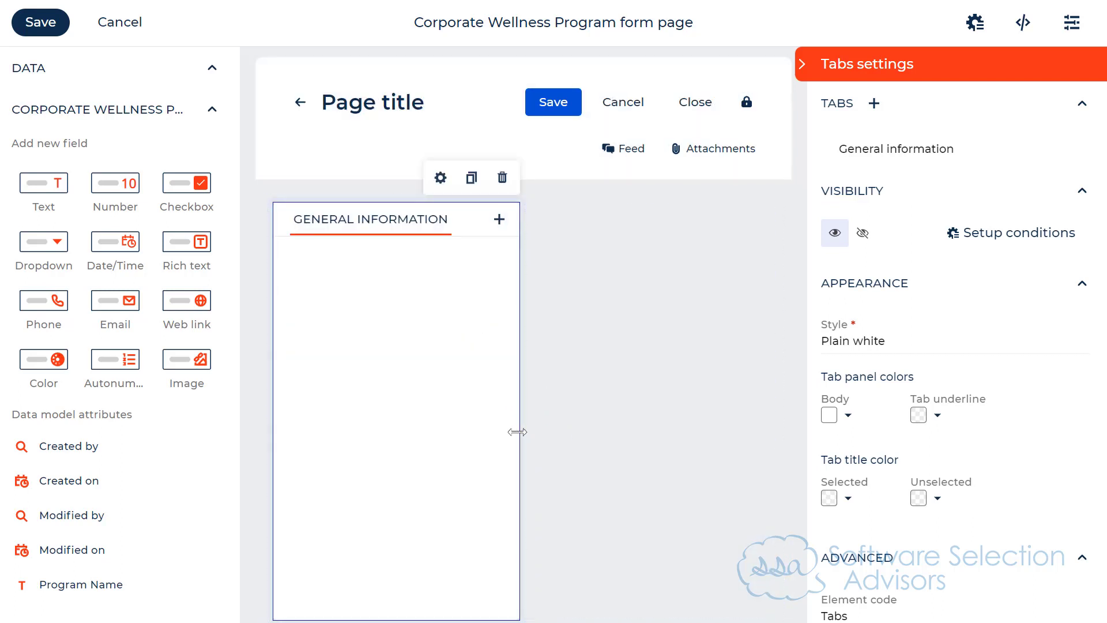
drag(525, 410, 793, 409)
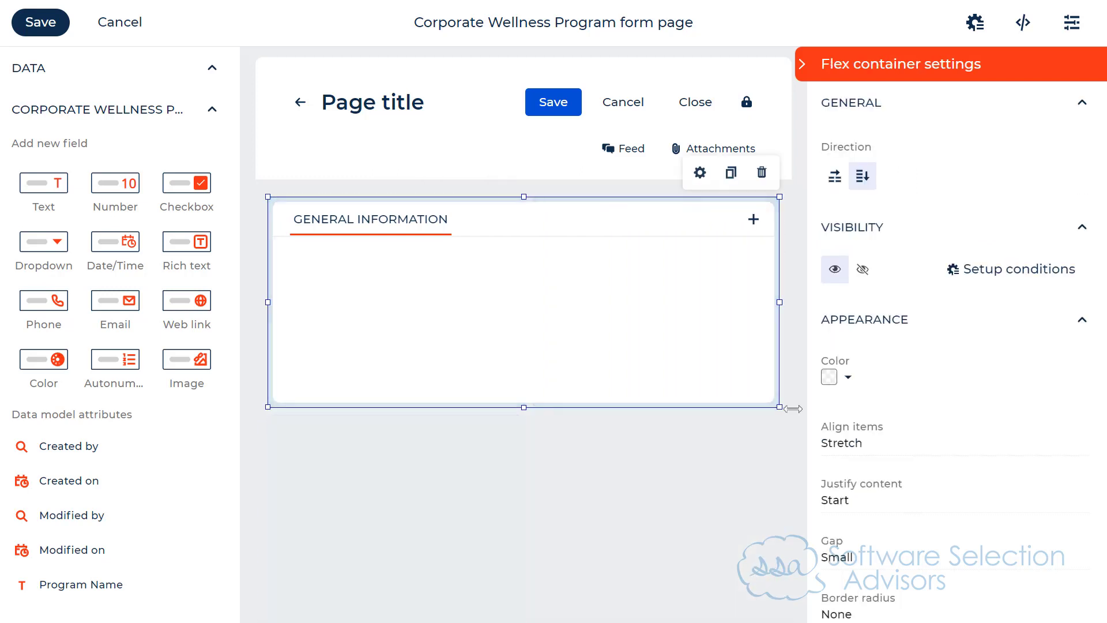
Step: Rename the General information tab as Wellness Program Info
click(363, 226)
drag(971, 191, 755, 188)
text(Wellness)
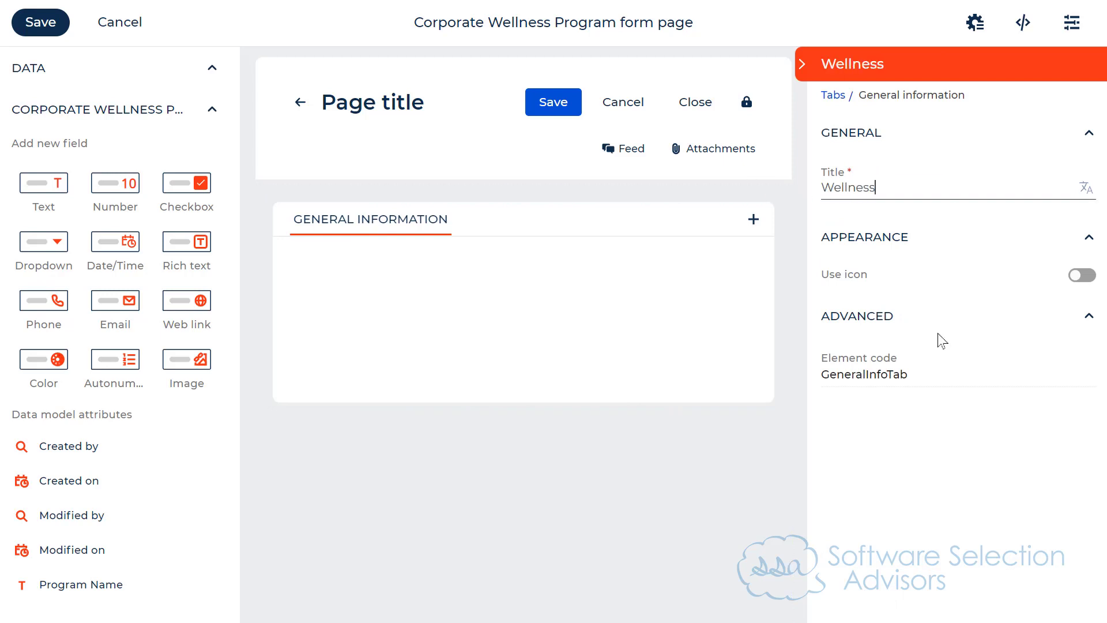
text( Program Info)
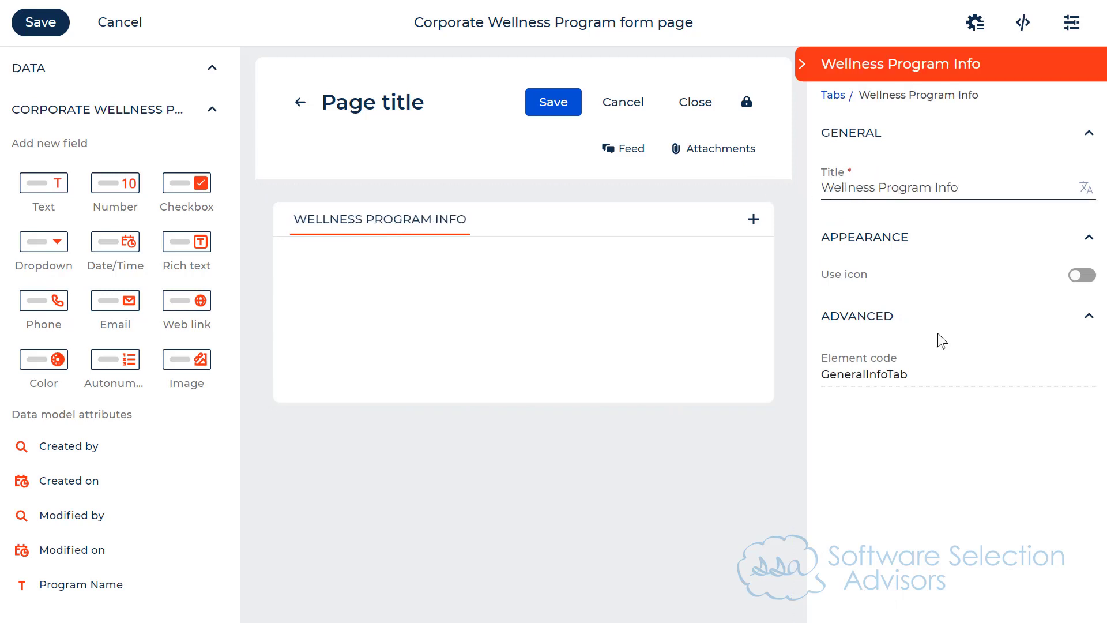
Step: Place the existing Program Name attribute in the first row of the Wellness Program Info tab, spanning both columns
drag(81, 584, 90, 485)
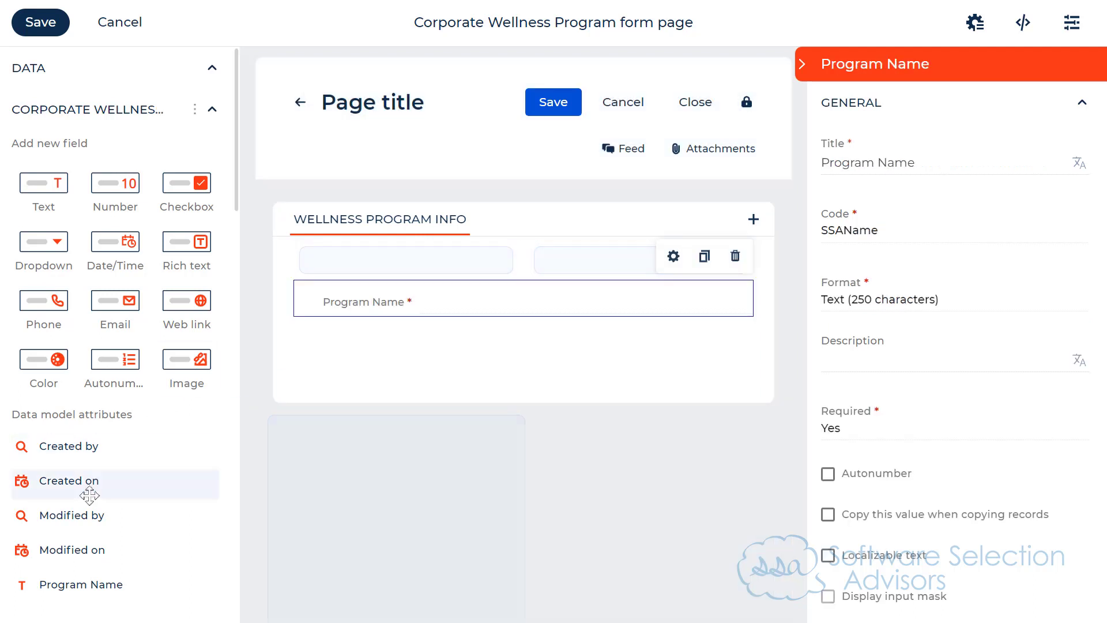
scroll(89, 485, down, 6)
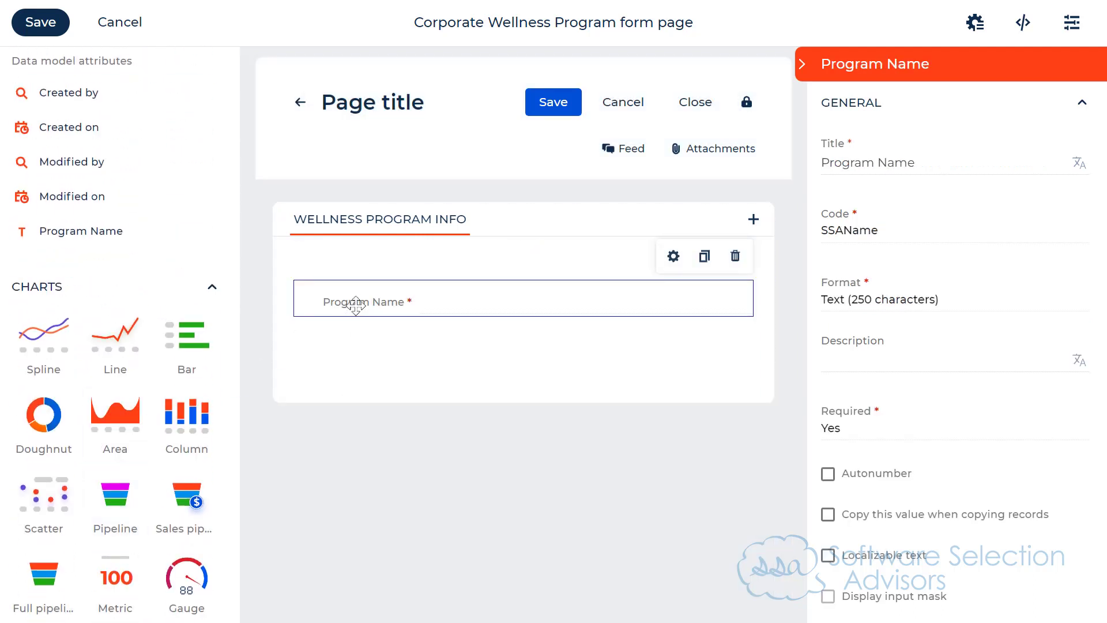
drag(348, 291, 739, 280)
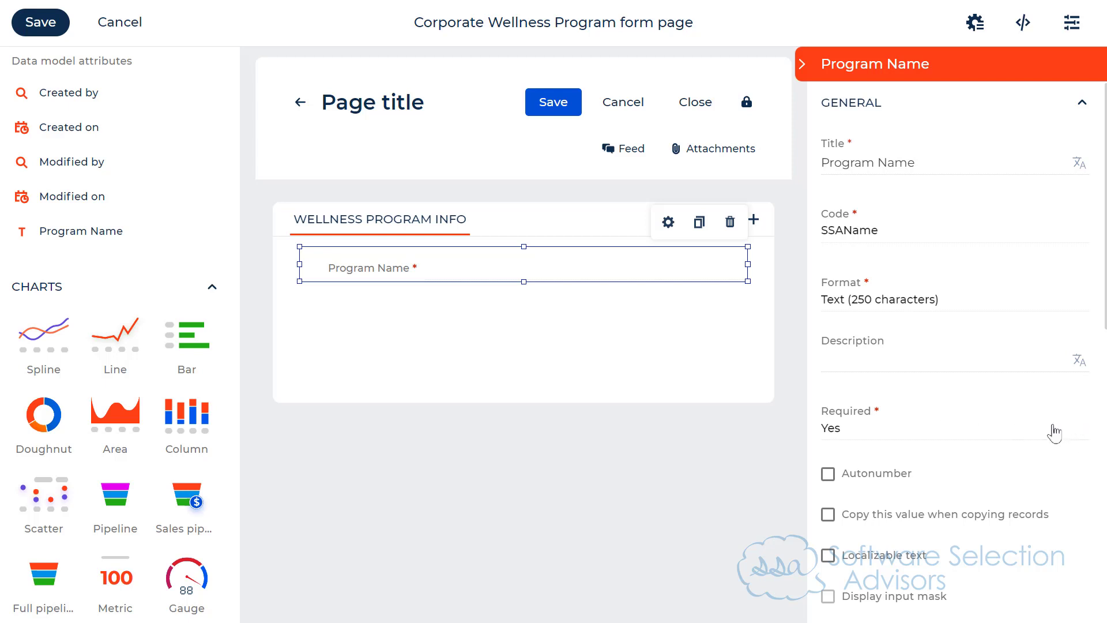
Step: Set the Program Name field's title position to Above
scroll(969, 418, down, 5)
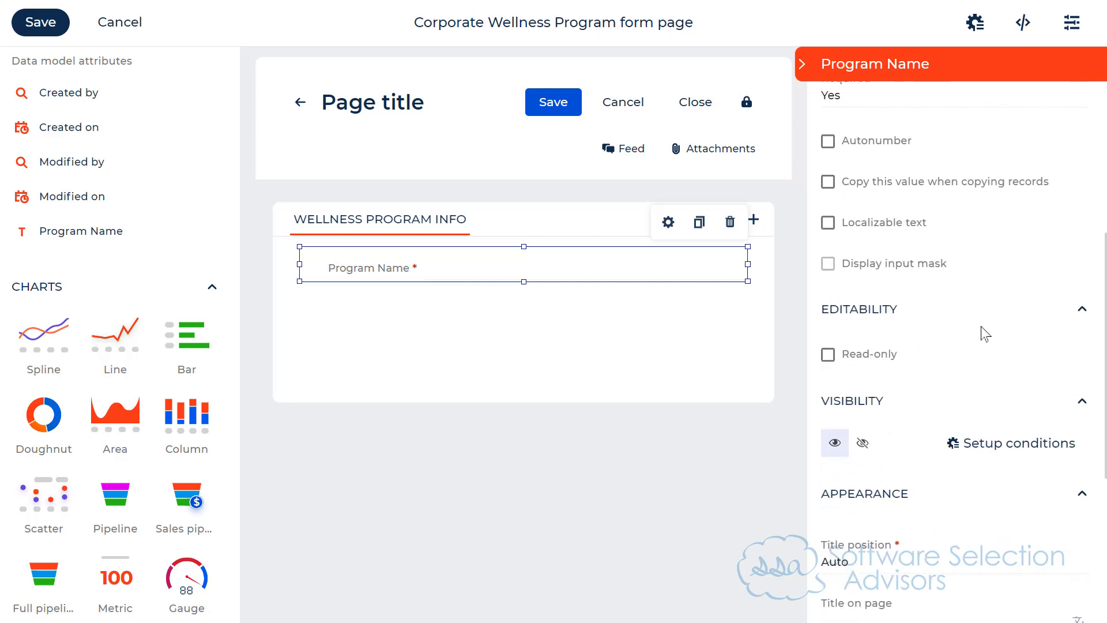
scroll(991, 337, down, 3)
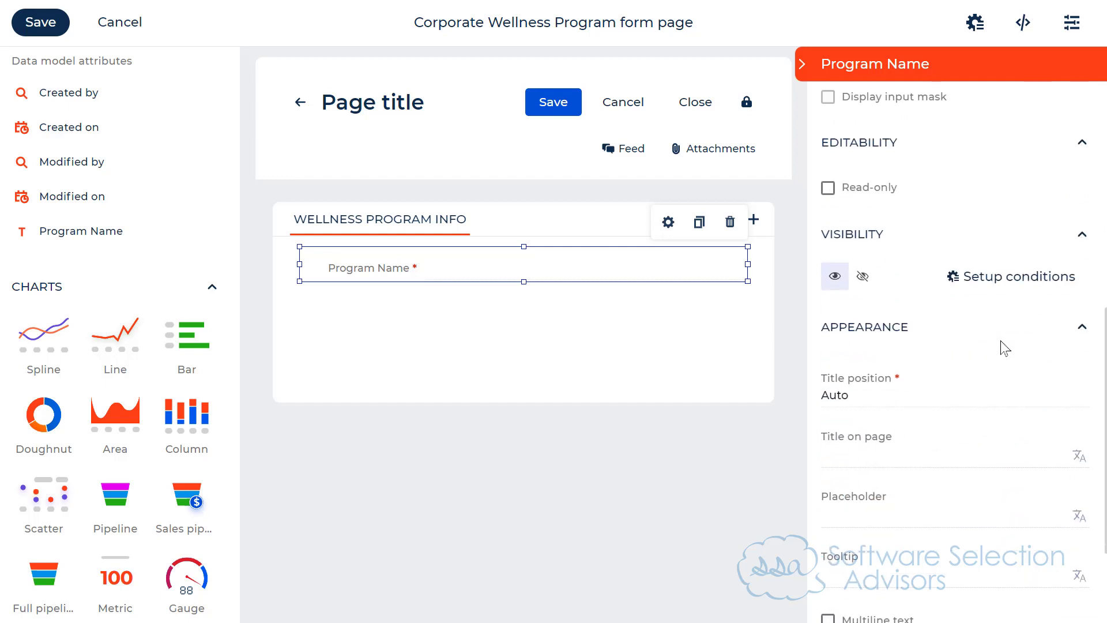
click(871, 398)
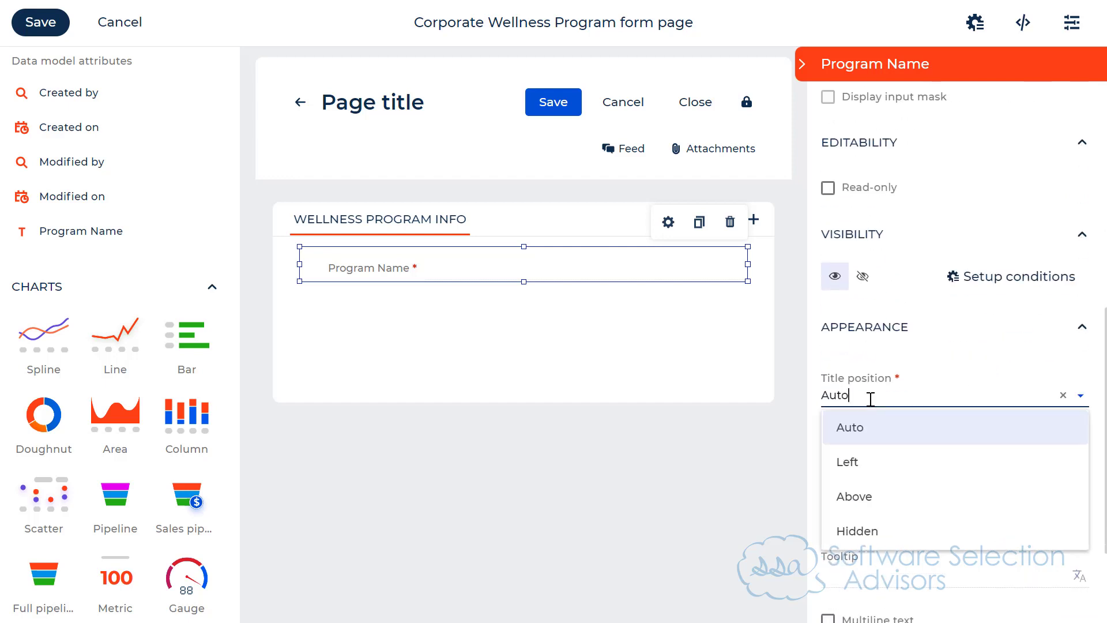
click(880, 497)
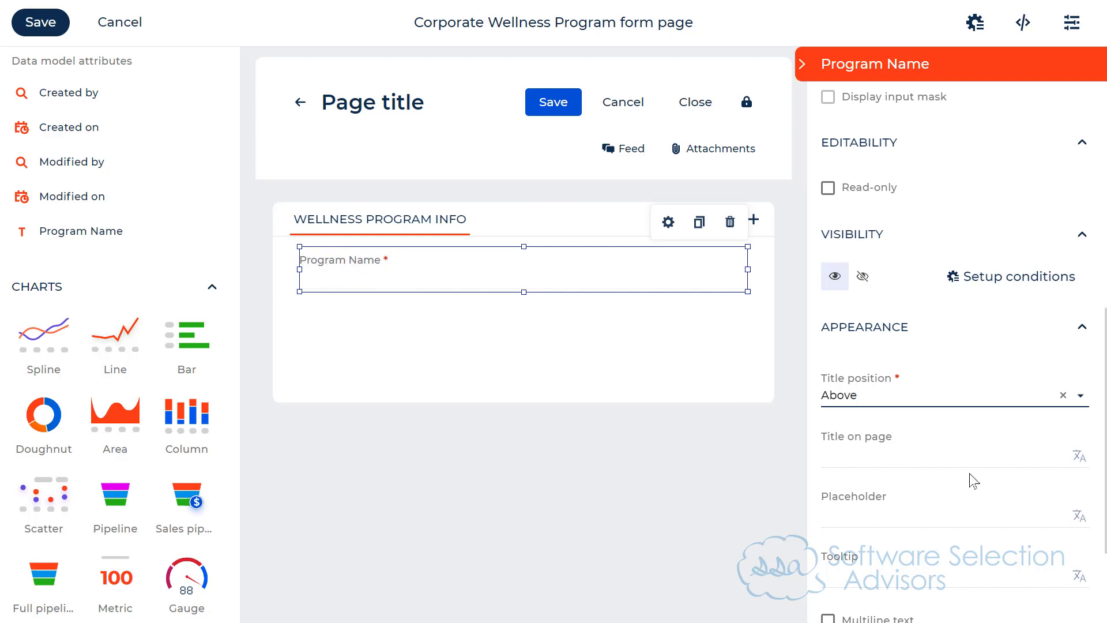
scroll(973, 480, down, 3)
scroll(969, 481, up, 8)
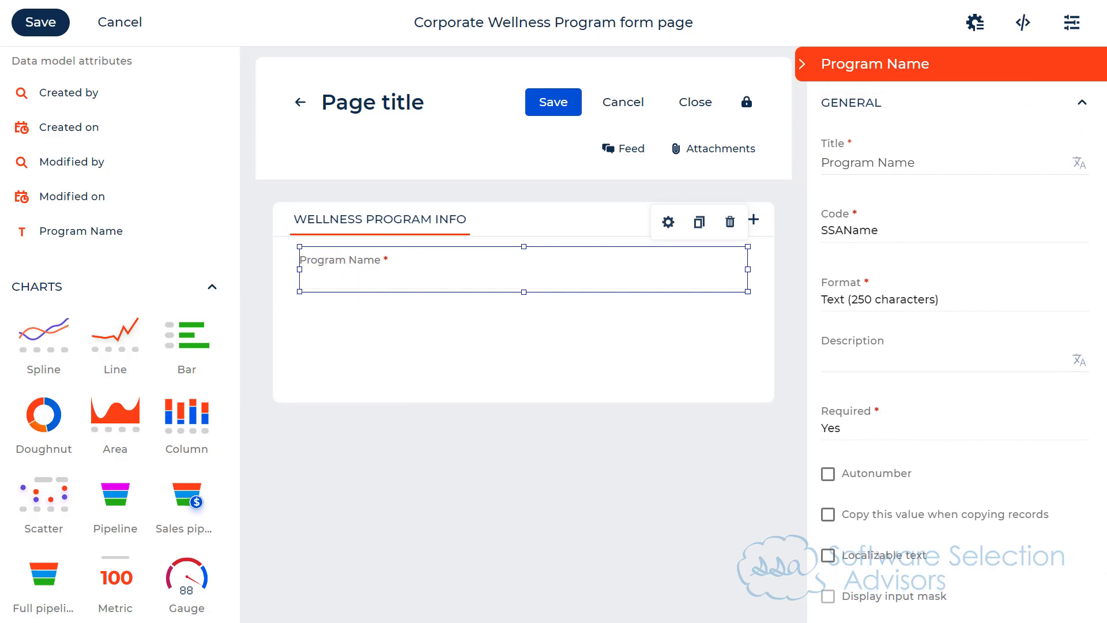
Step: Add a Date/Time field below Program Name in the first column, with the title Start and the code SSAStart
scroll(91, 336, up, 6)
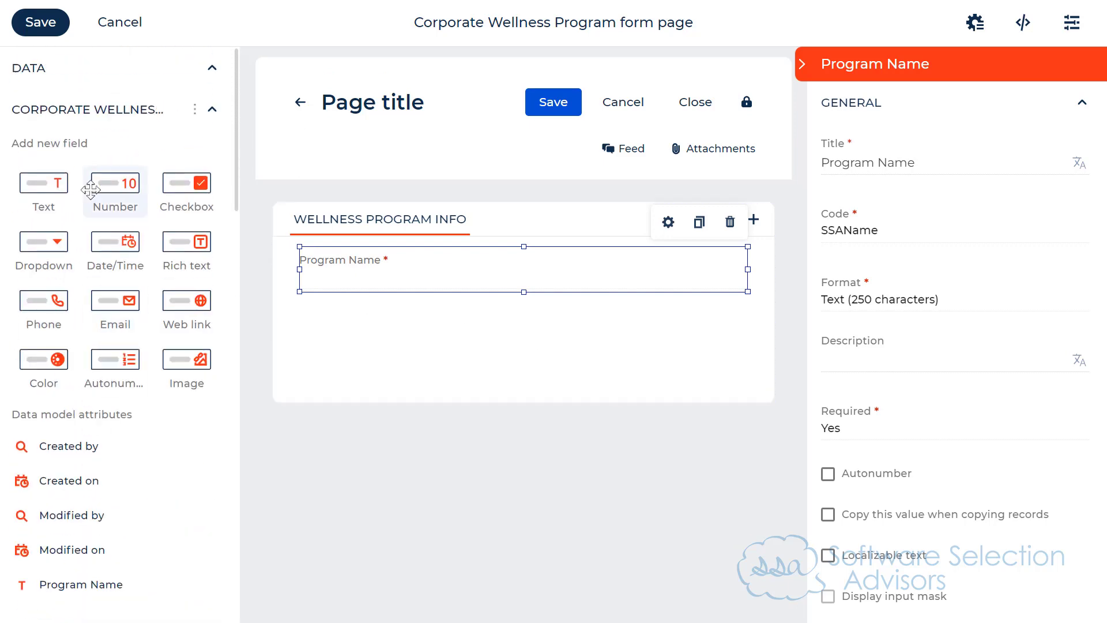
drag(103, 236, 350, 306)
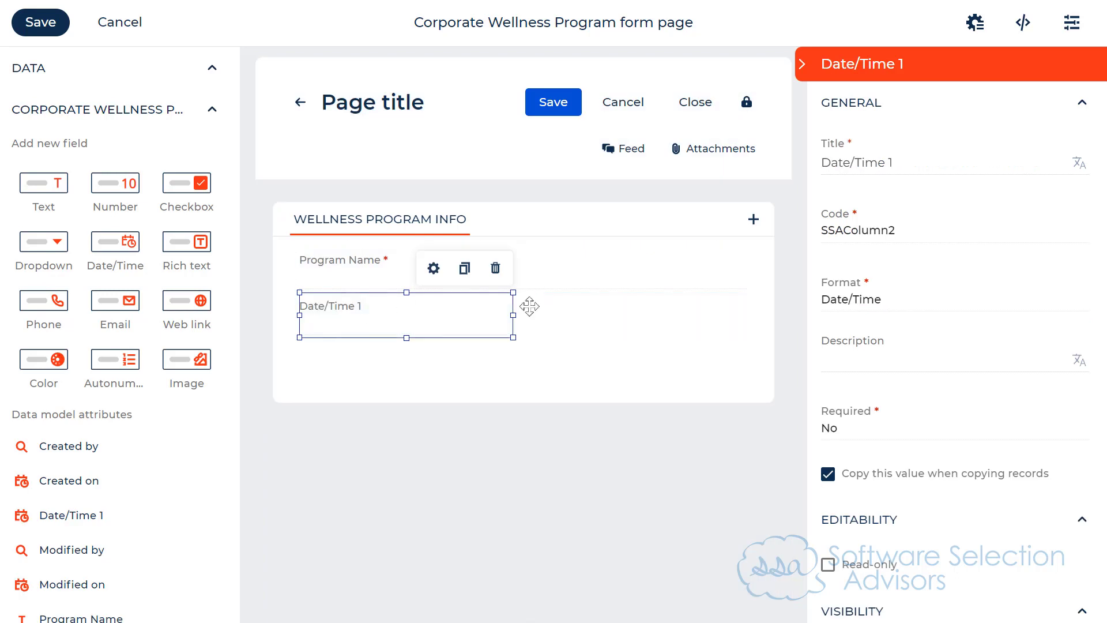
drag(905, 165, 793, 153)
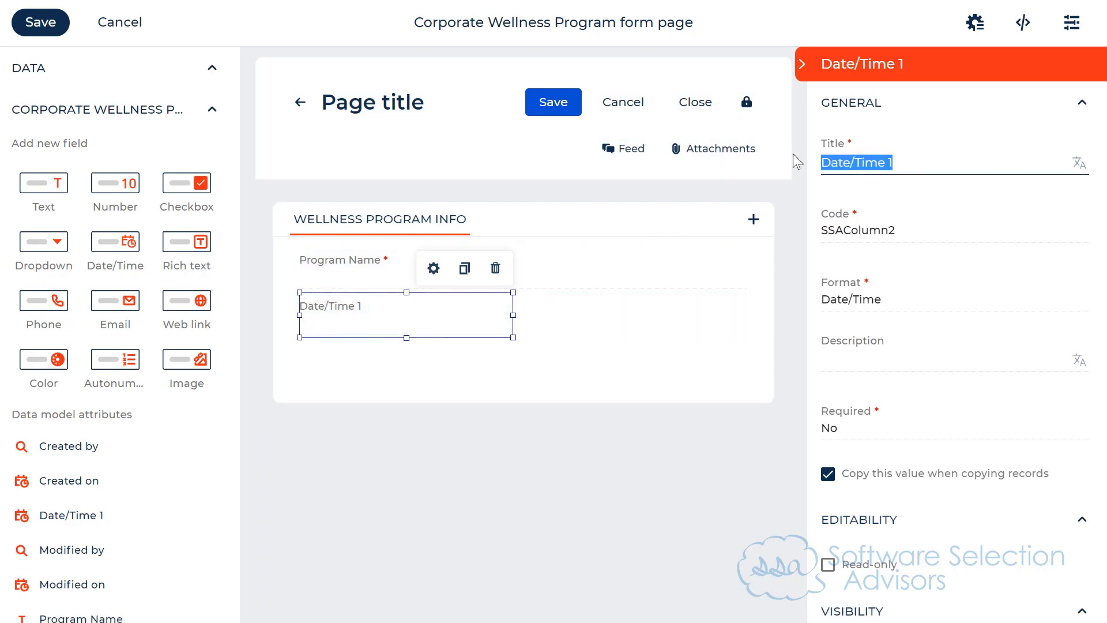
text(Start)
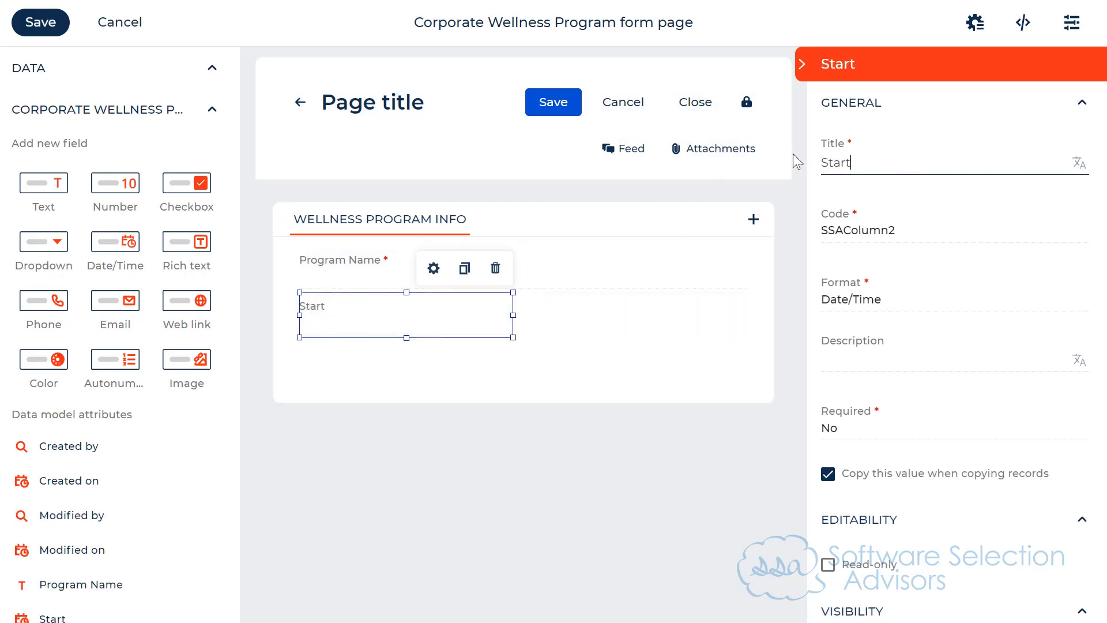
key(ctrl+a)
key(Tab)
key(Tab)
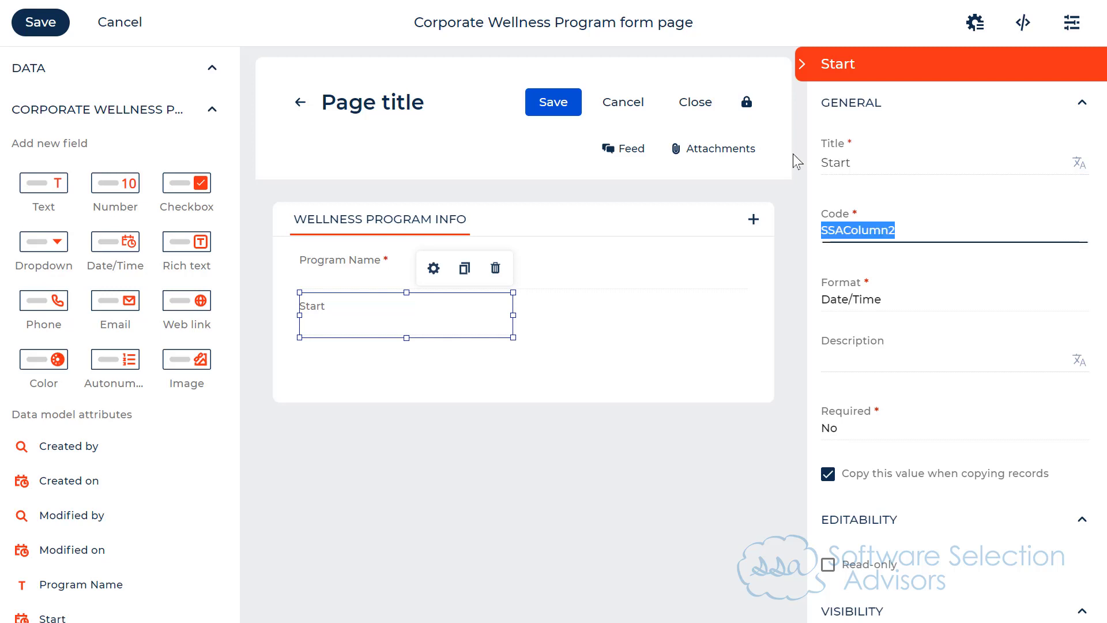
text(SSA)
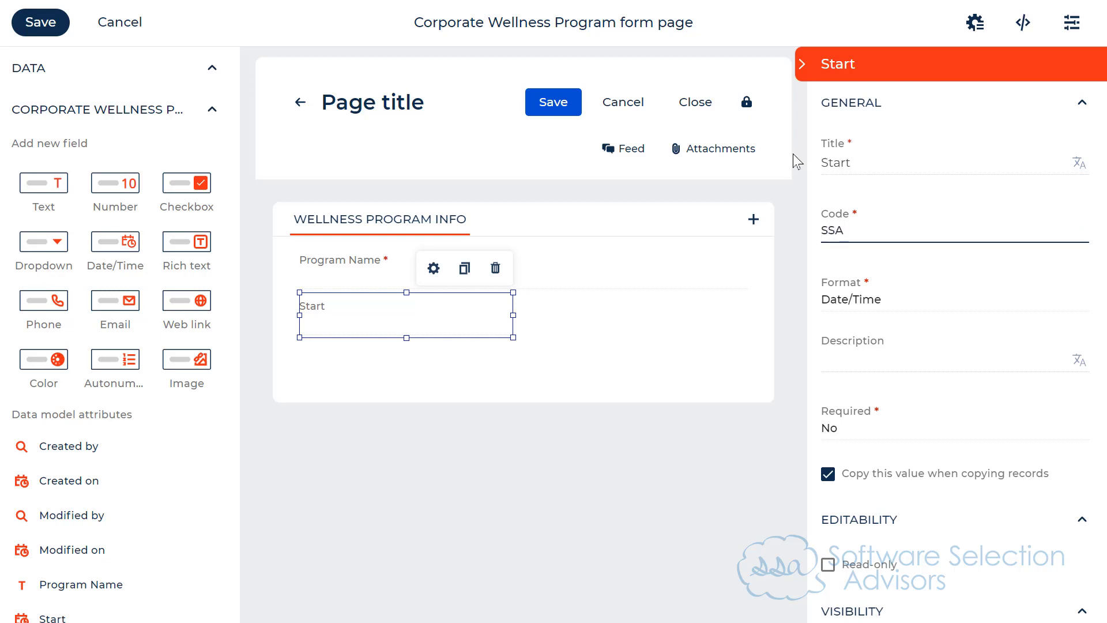
text(Start)
Step: Set the Start field's format to Date and its title position to Above
click(857, 299)
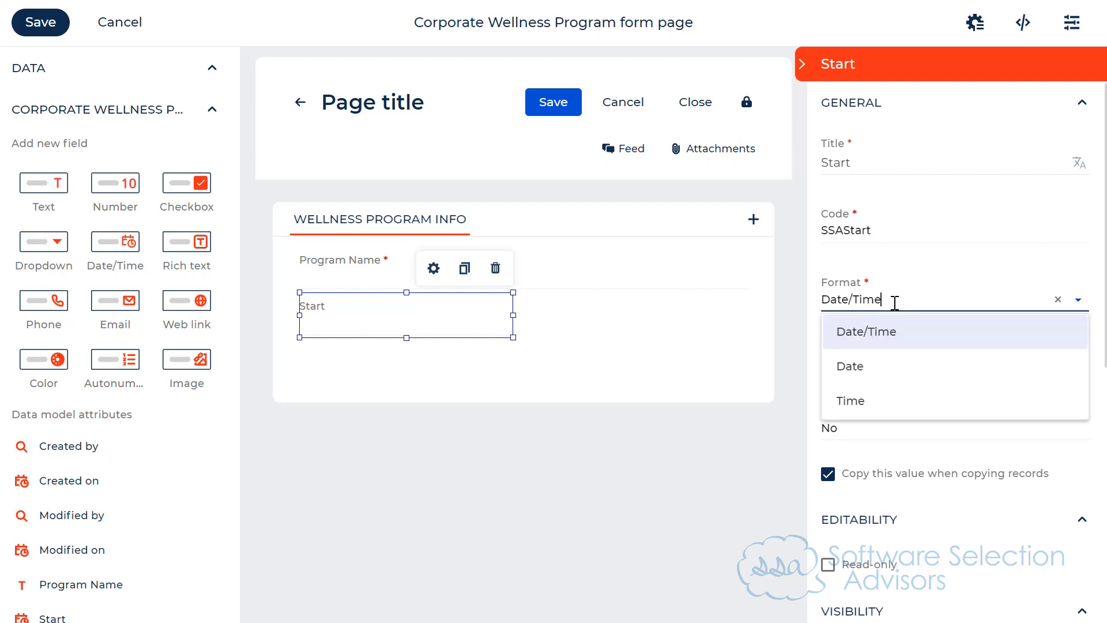
click(878, 372)
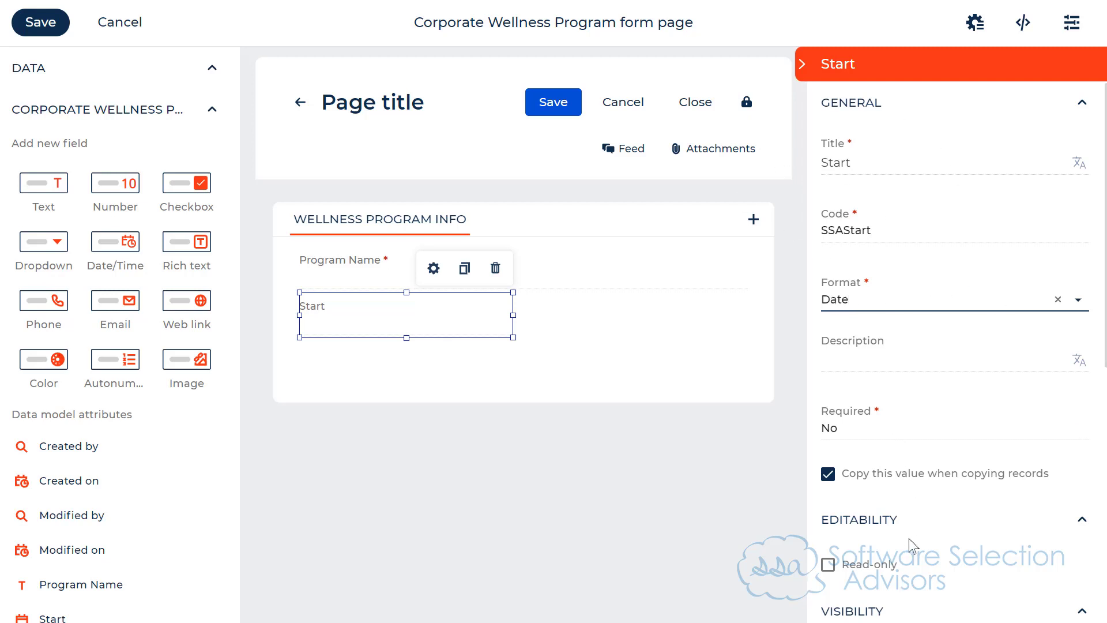
scroll(908, 542, down, 8)
click(891, 276)
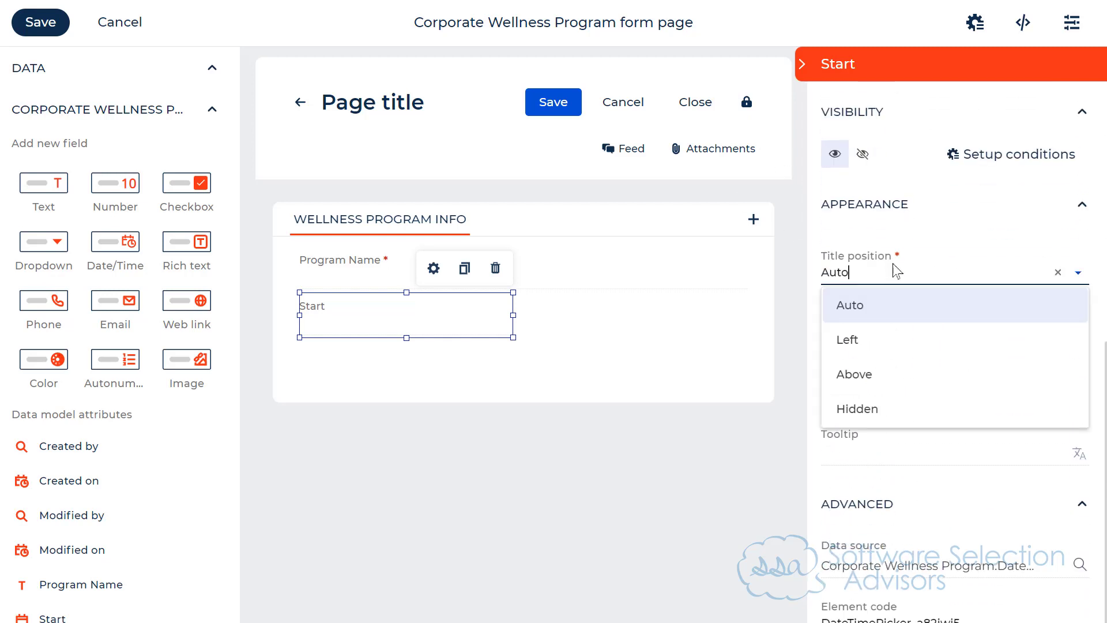
click(910, 373)
Step: Add a Date/Time field beside Start in the second column, with the title End and the code SSAEnd
scroll(915, 371, up, 8)
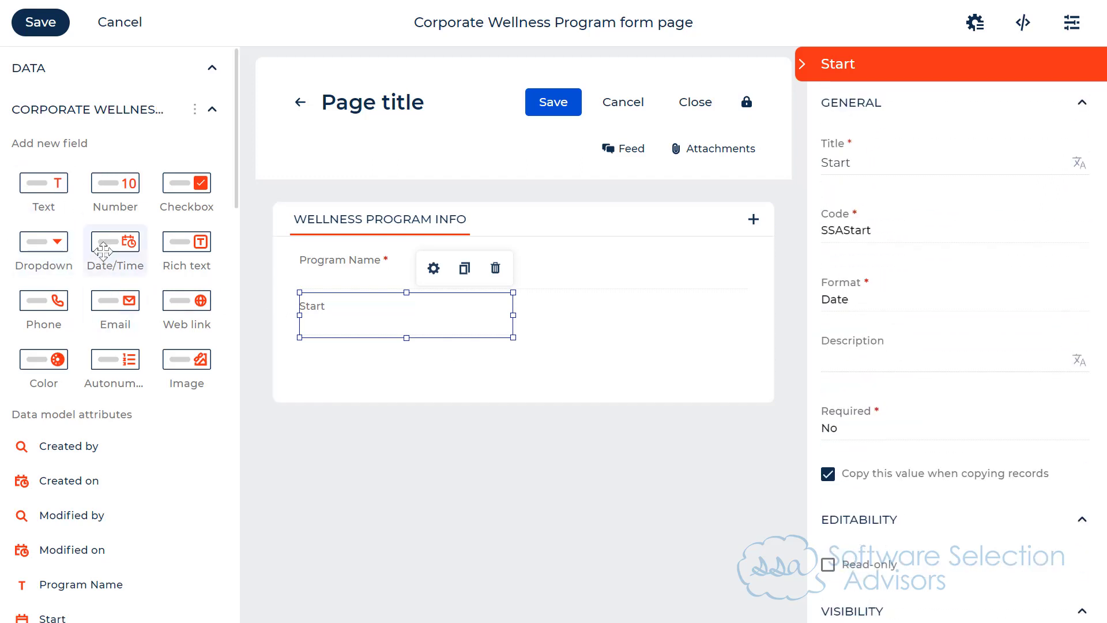
drag(116, 245, 577, 316)
drag(926, 163, 806, 171)
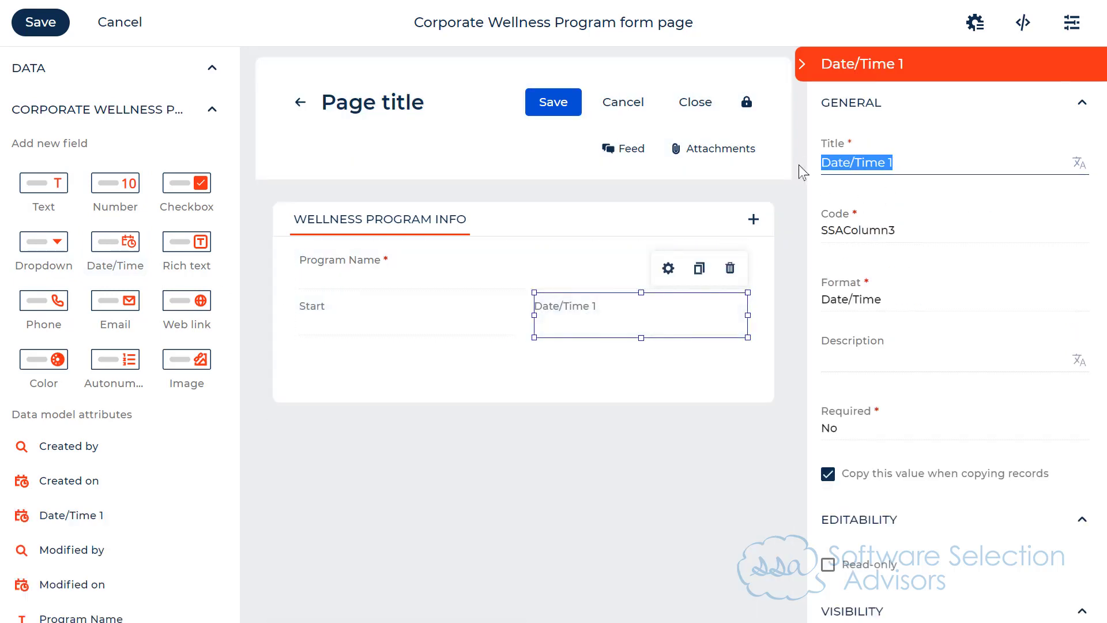
text(End)
key(Tab)
text(SSAEnd)
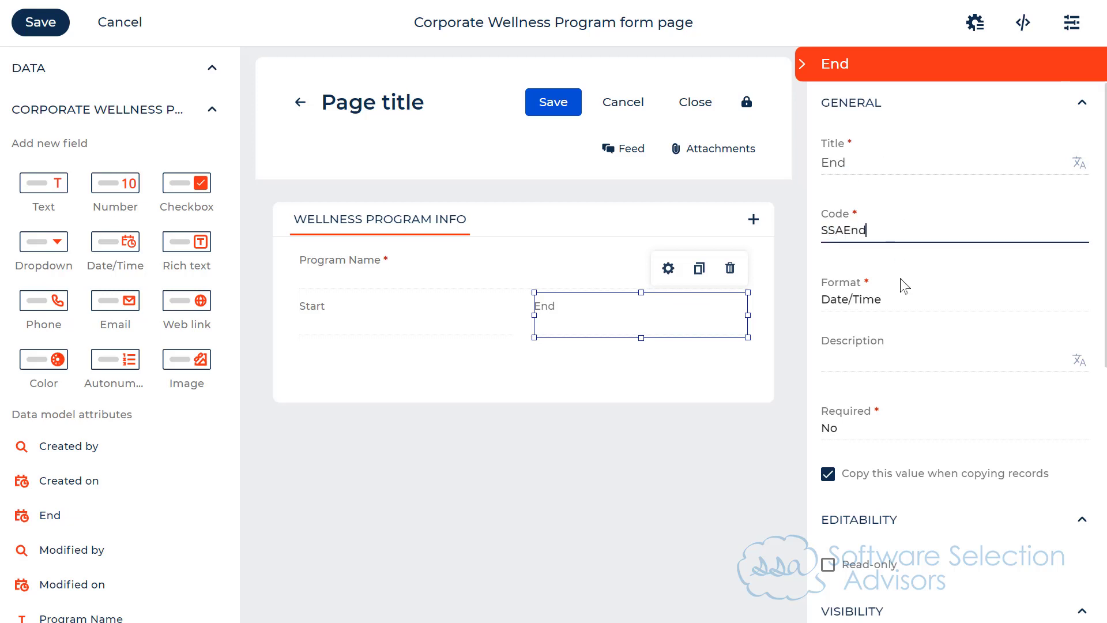
Step: Set the End field's format to Date and check the SSA prefix in its code
click(874, 298)
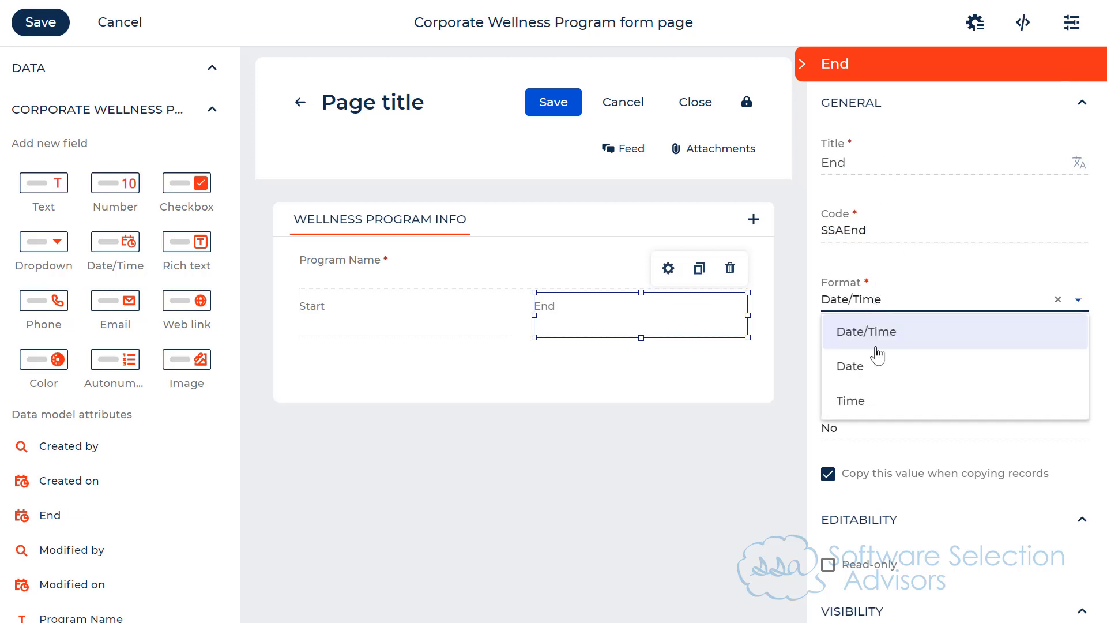
click(851, 365)
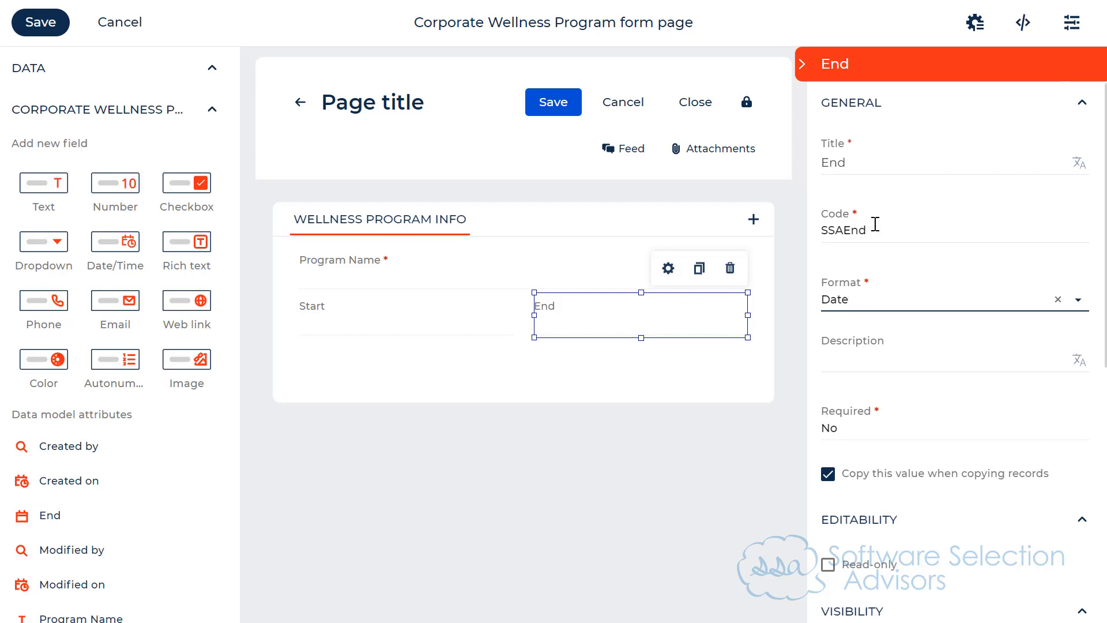
drag(868, 230, 819, 231)
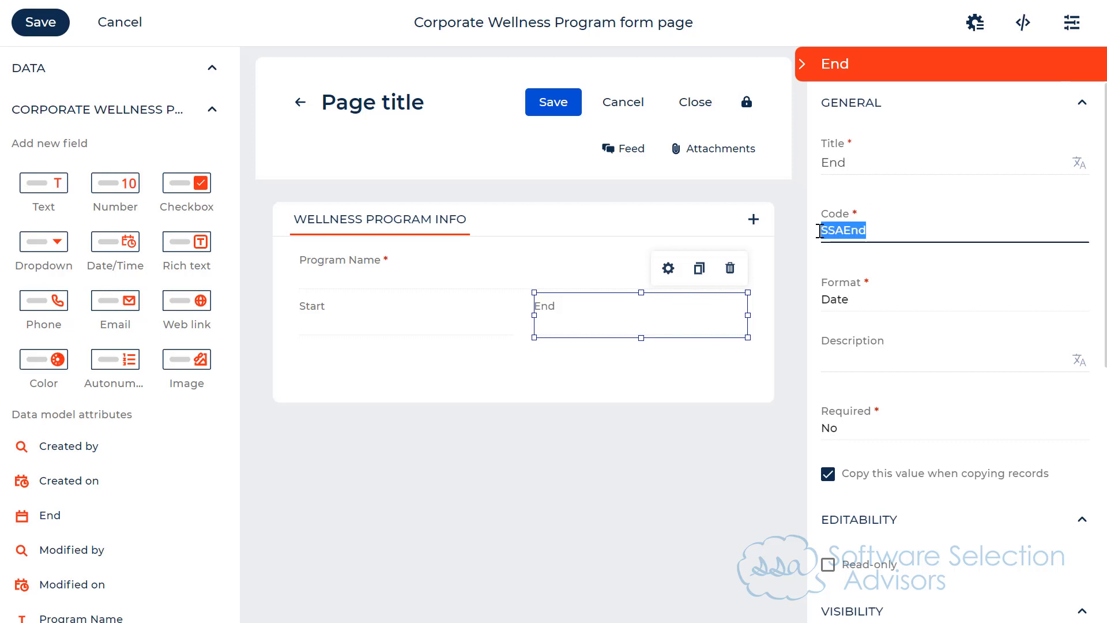
click(862, 255)
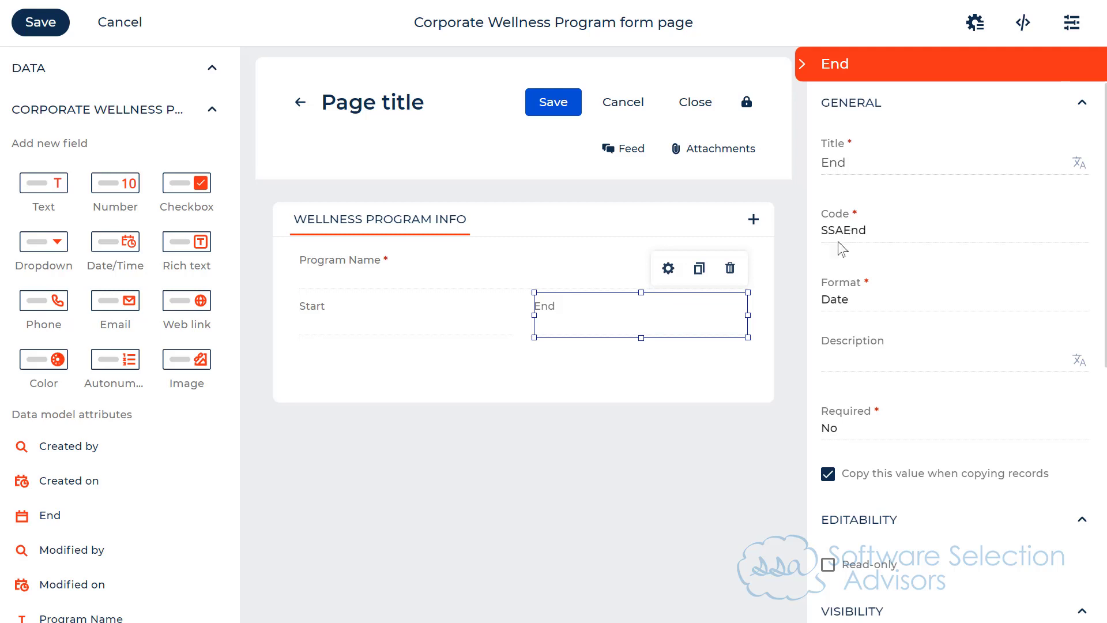
drag(843, 231, 817, 236)
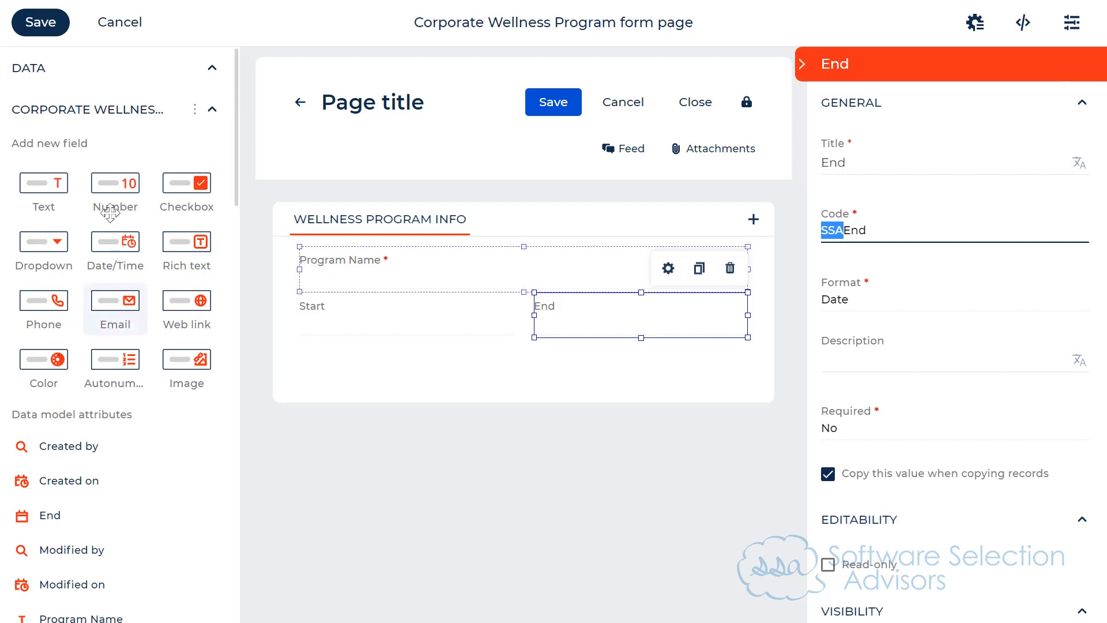
Step: Add a new text field below the Start and End fields, widen it across both columns and increase its height
drag(44, 182, 356, 350)
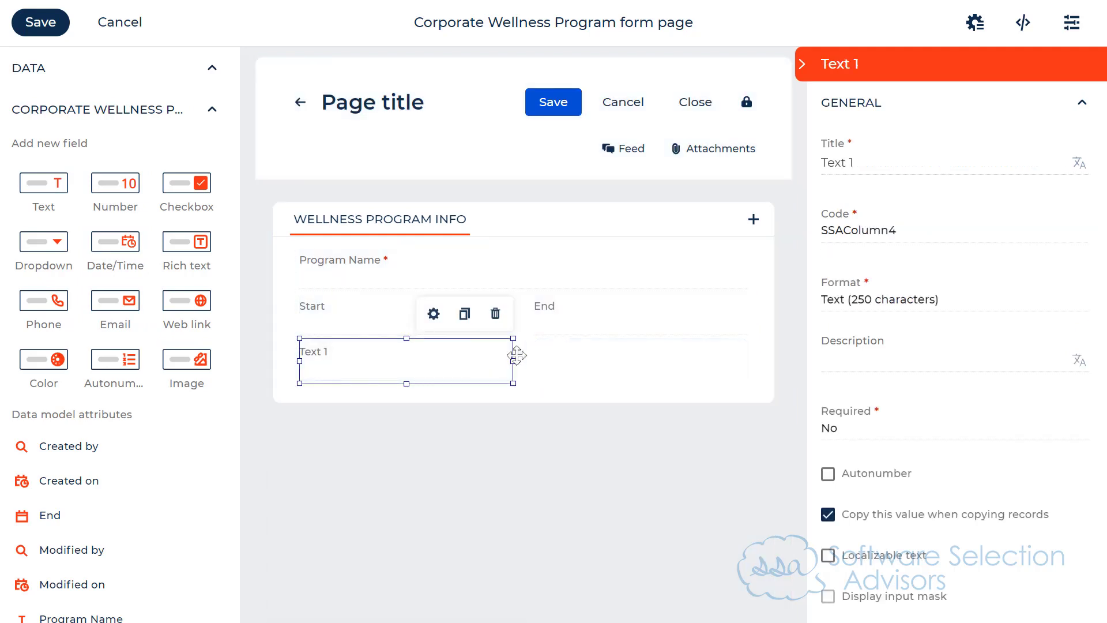
drag(513, 361, 674, 359)
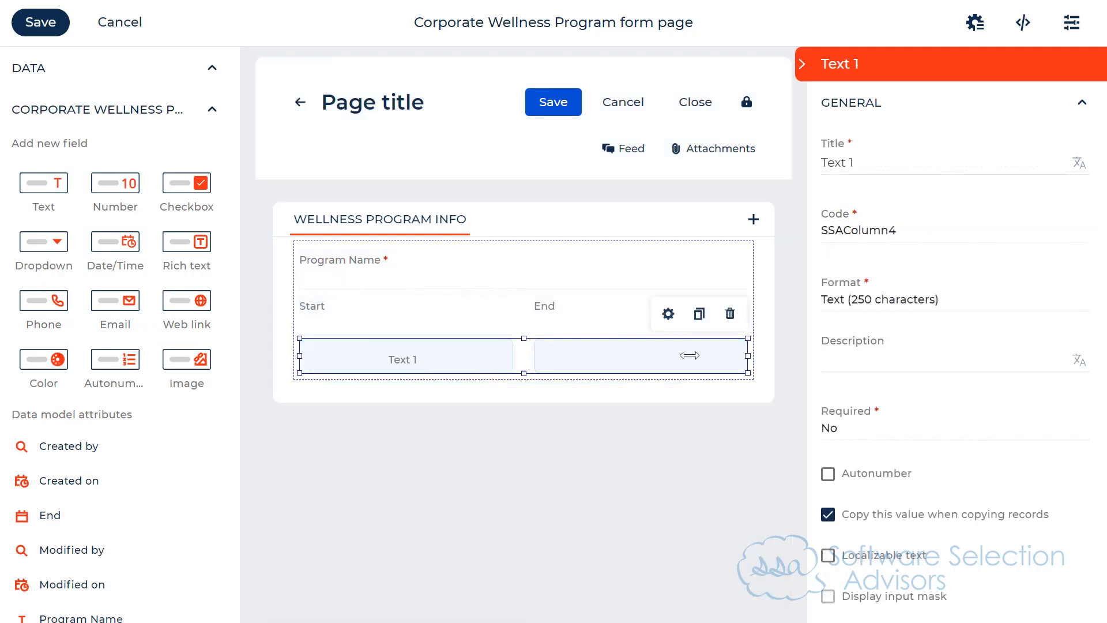
drag(525, 375, 525, 393)
Step: Enable multiline text for the new text field and set its title position to Above
scroll(954, 470, down, 10)
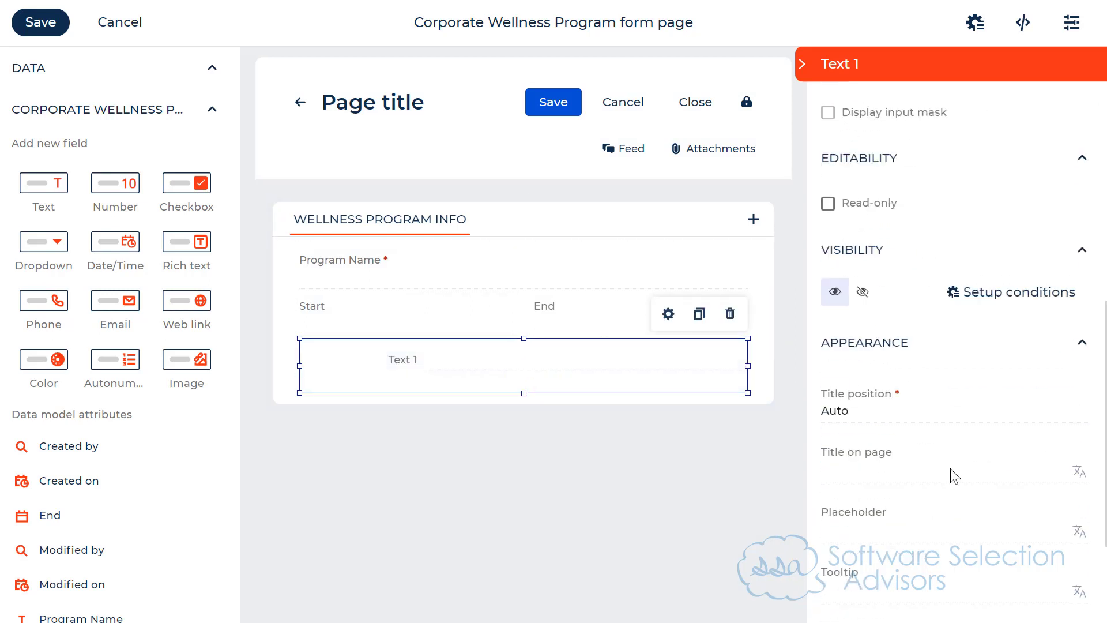
click(828, 538)
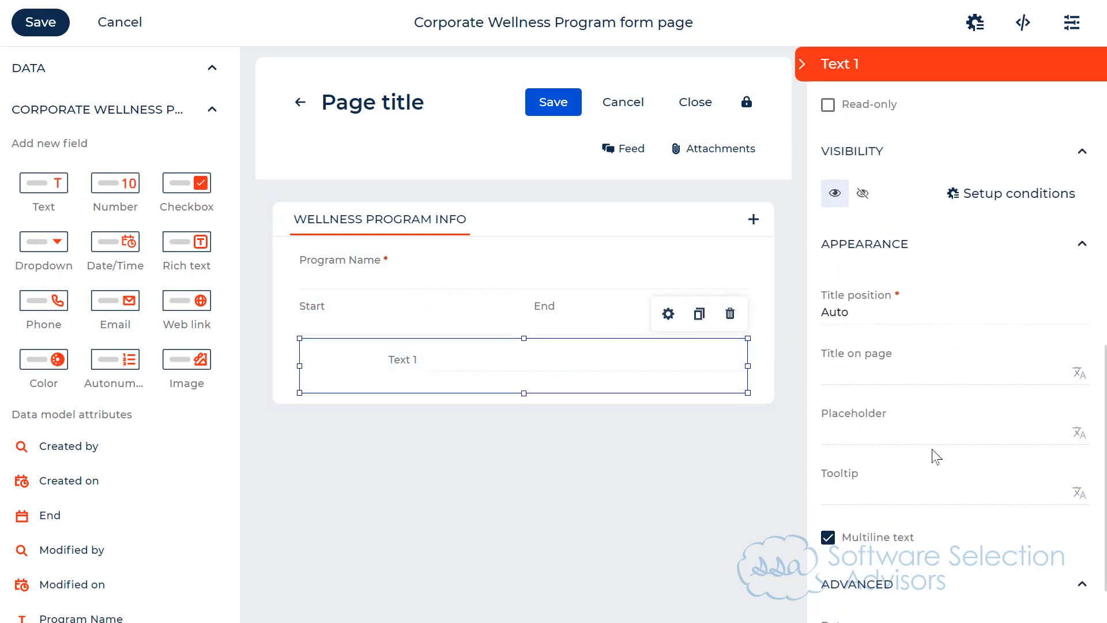
click(859, 311)
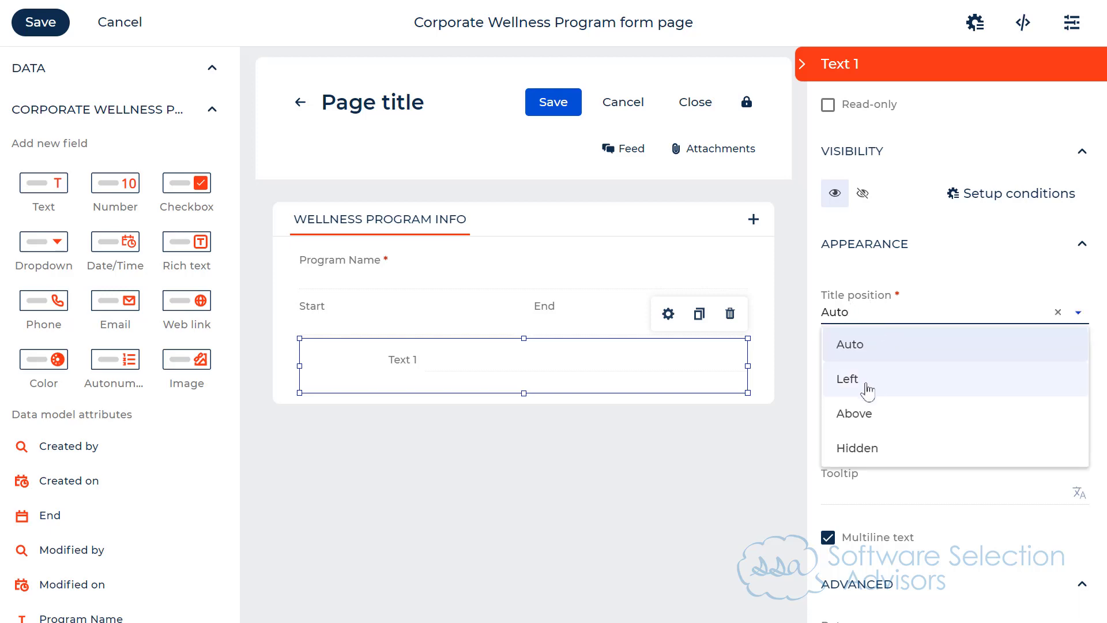
click(863, 412)
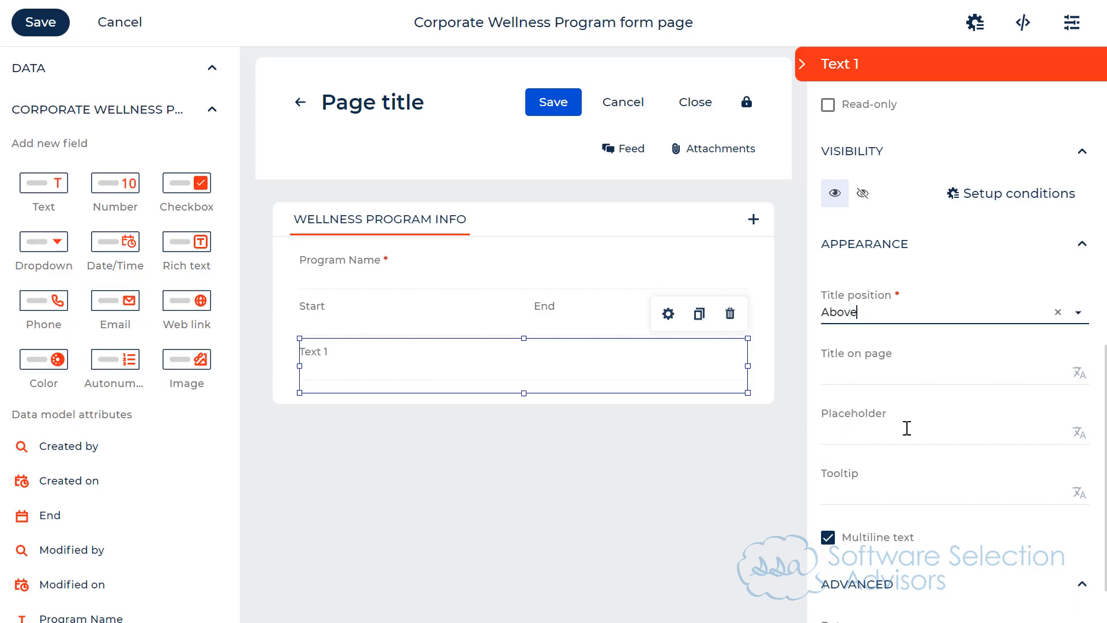
Step: Title the new multiline text field Description
scroll(907, 427, up, 9)
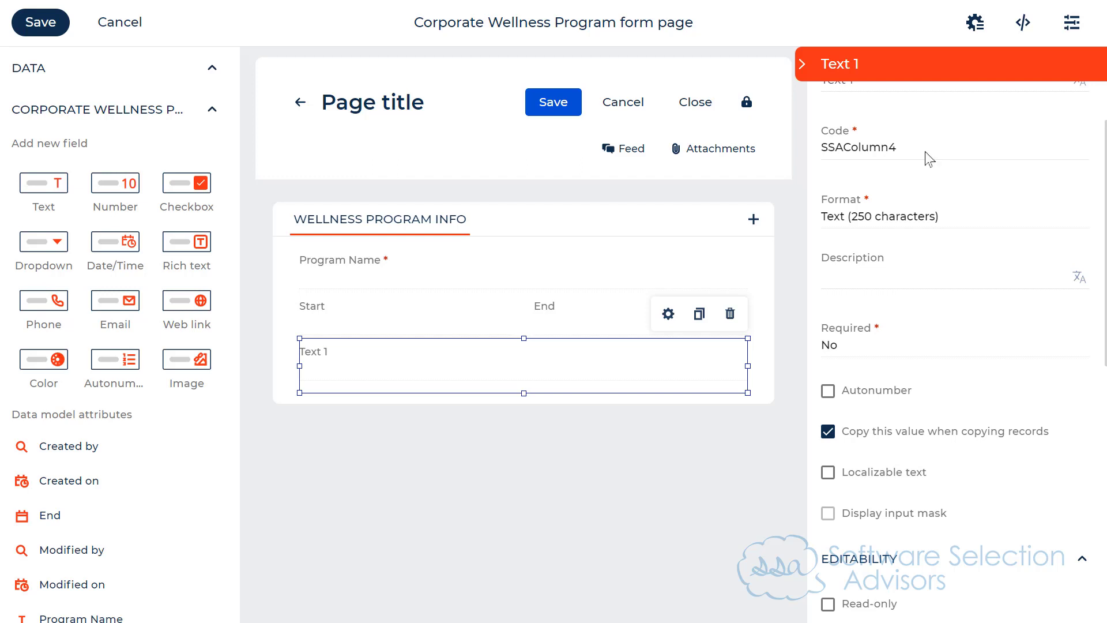
scroll(929, 159, up, 2)
drag(919, 160, 798, 161)
text(De)
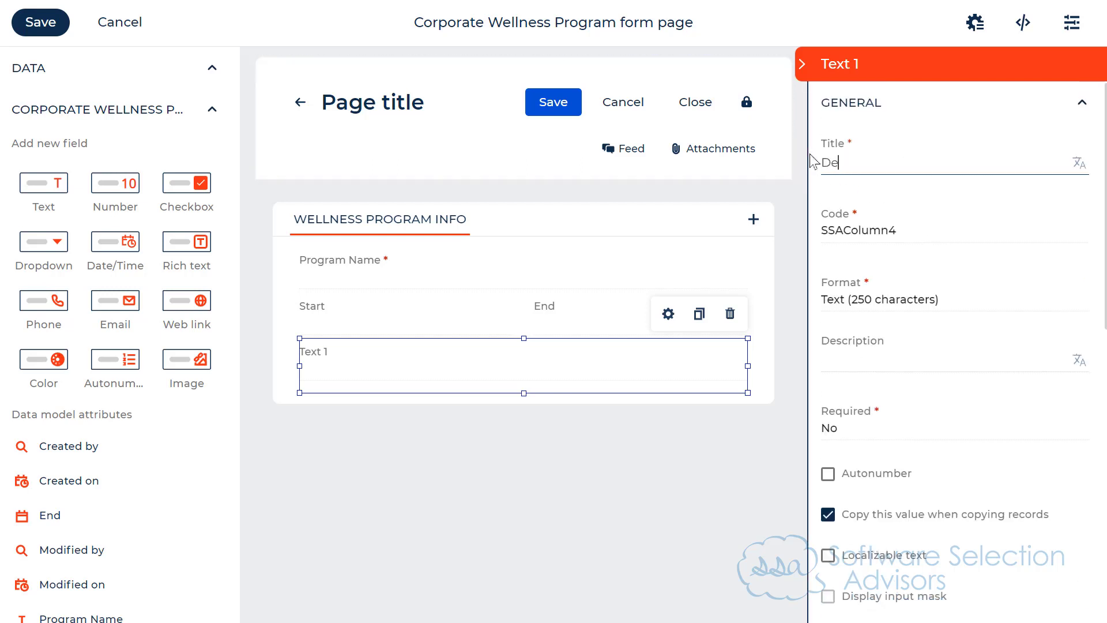
text(scription)
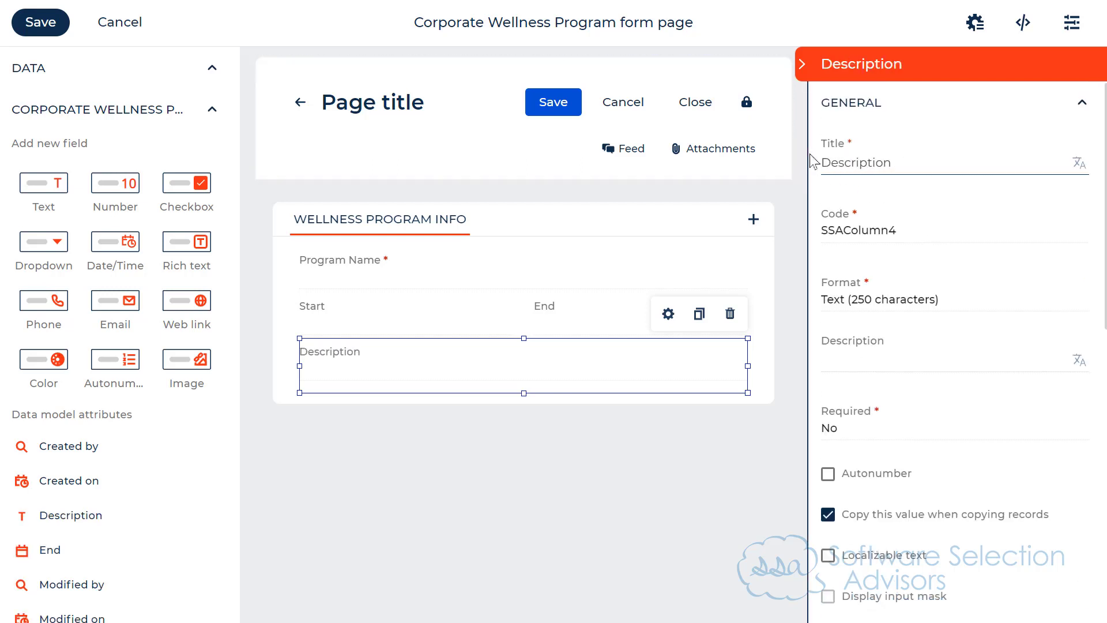
Step: Change the Description field's code to SSADescription, reusing the title text after the SSA prefix
key(ctrl+a)
key(ctrl+d)
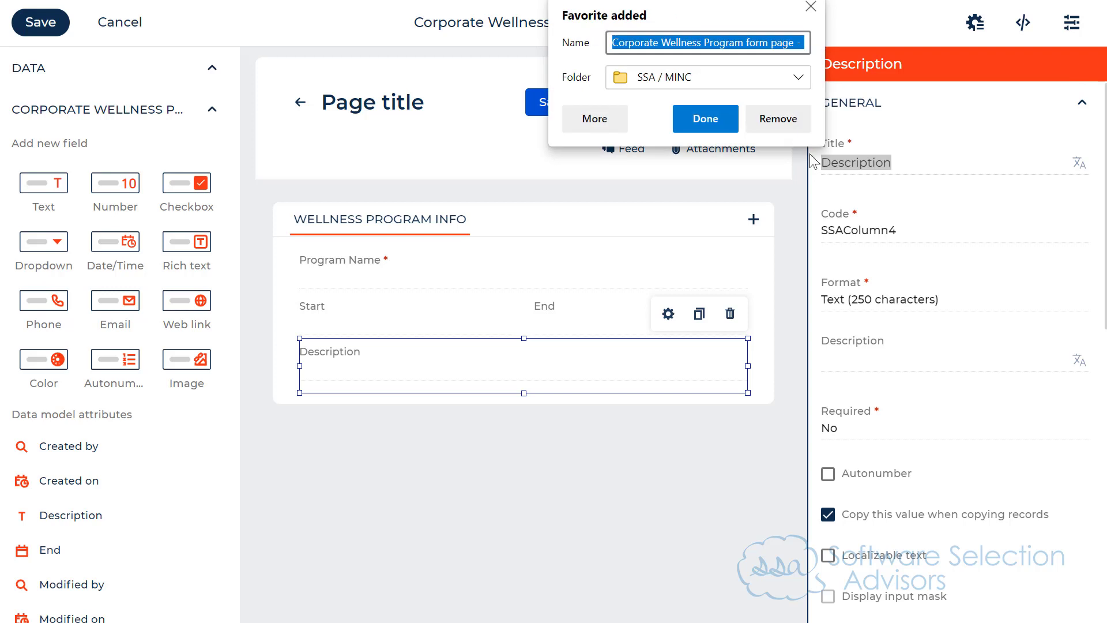
click(810, 10)
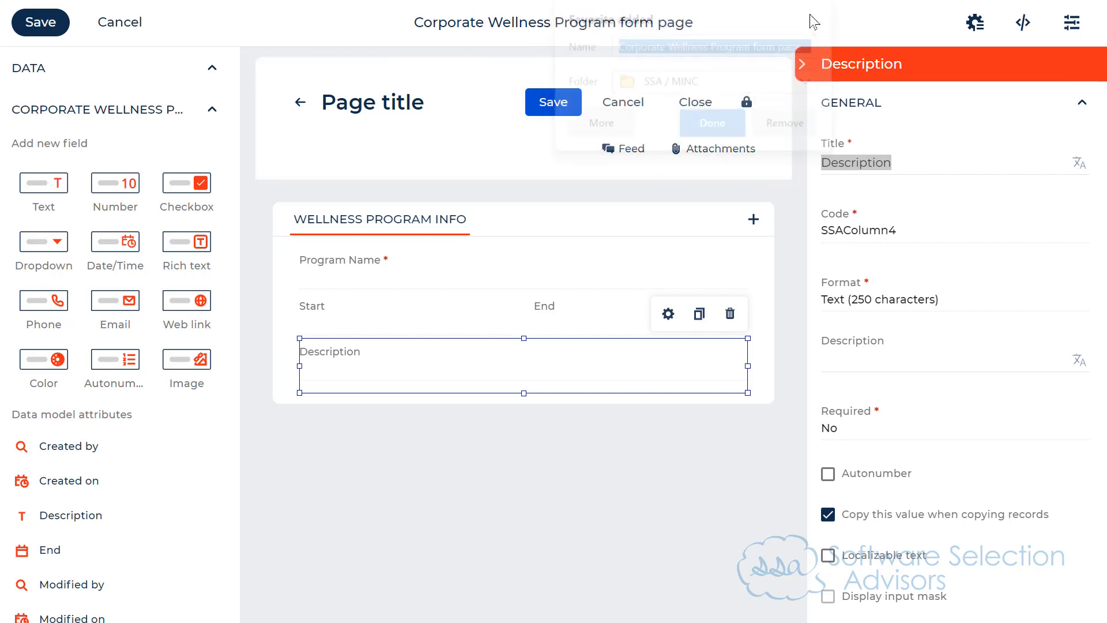
right_click(876, 159)
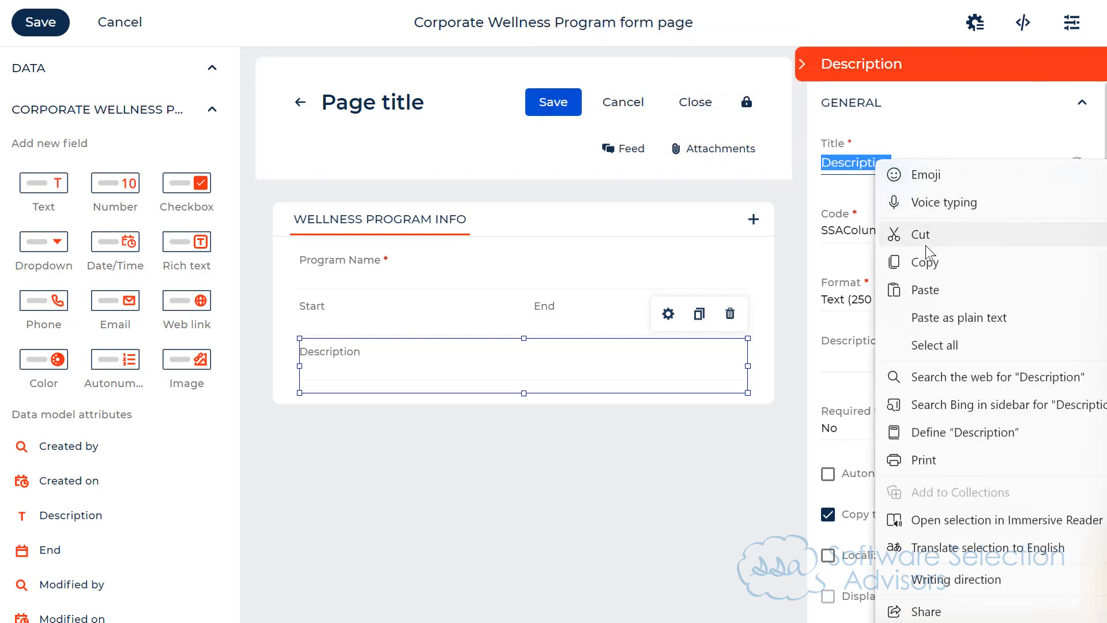
click(923, 261)
click(865, 233)
drag(842, 230, 916, 229)
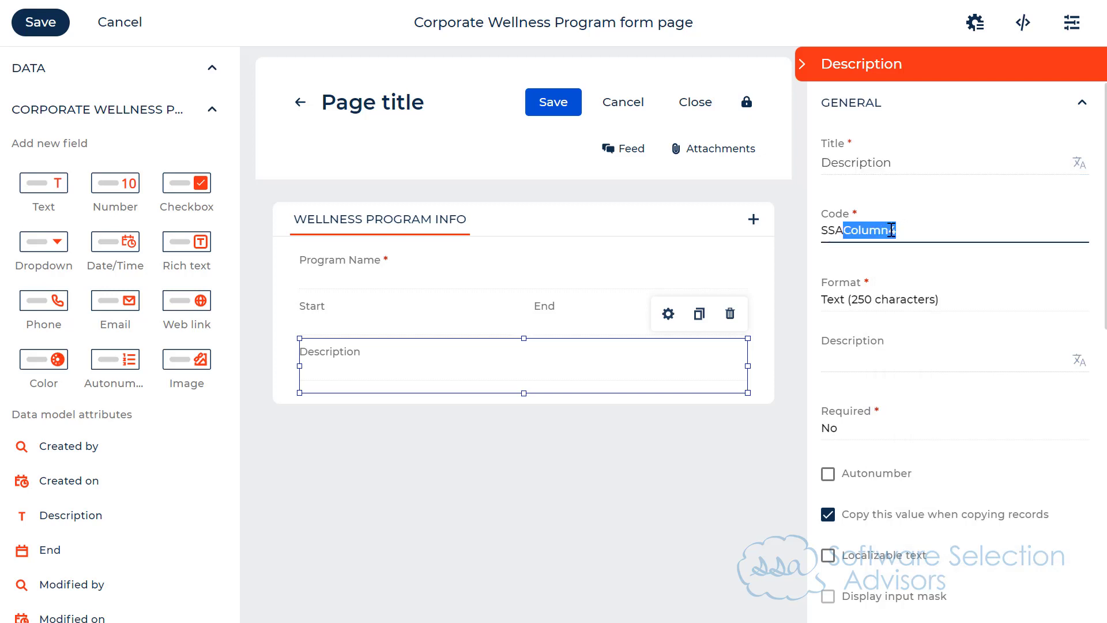
right_click(916, 229)
click(937, 361)
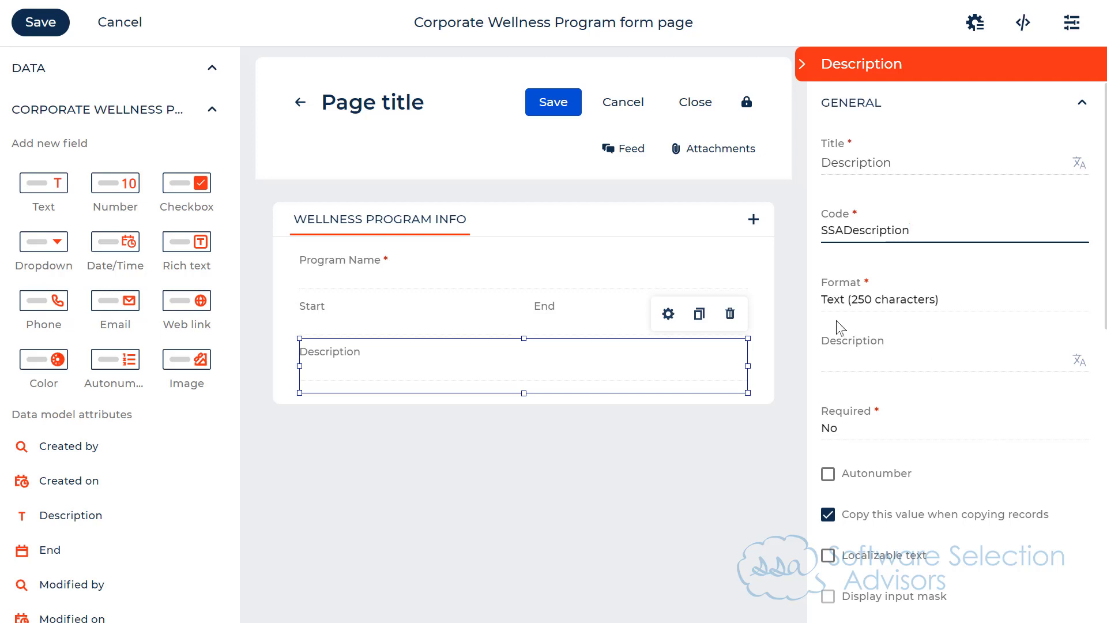
Step: Set the Description field's format to Text (500 characters)
click(833, 299)
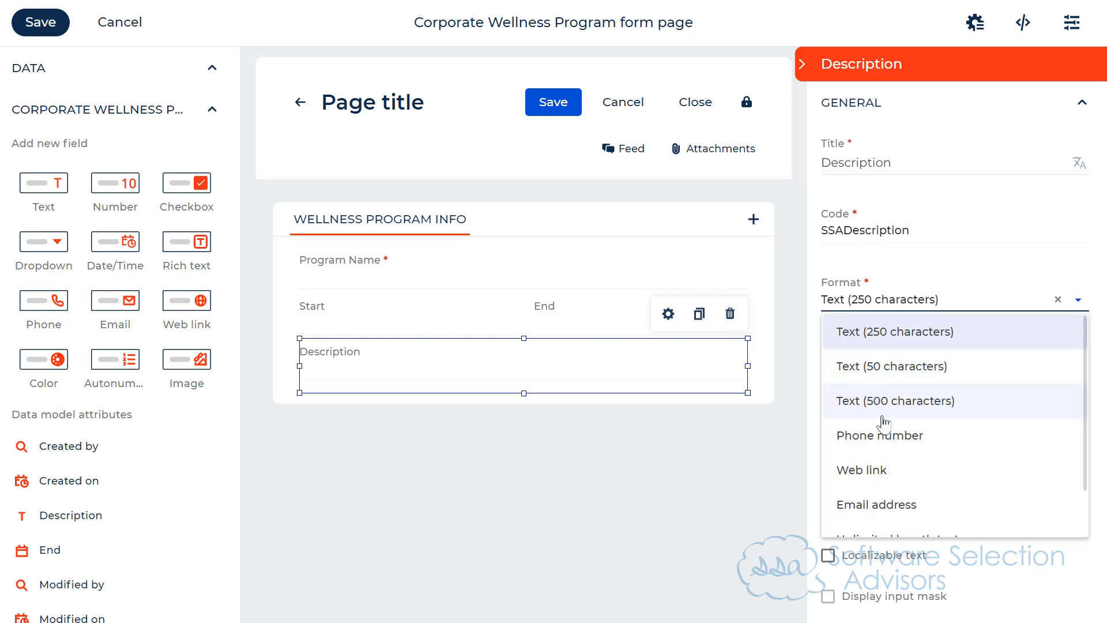
click(873, 416)
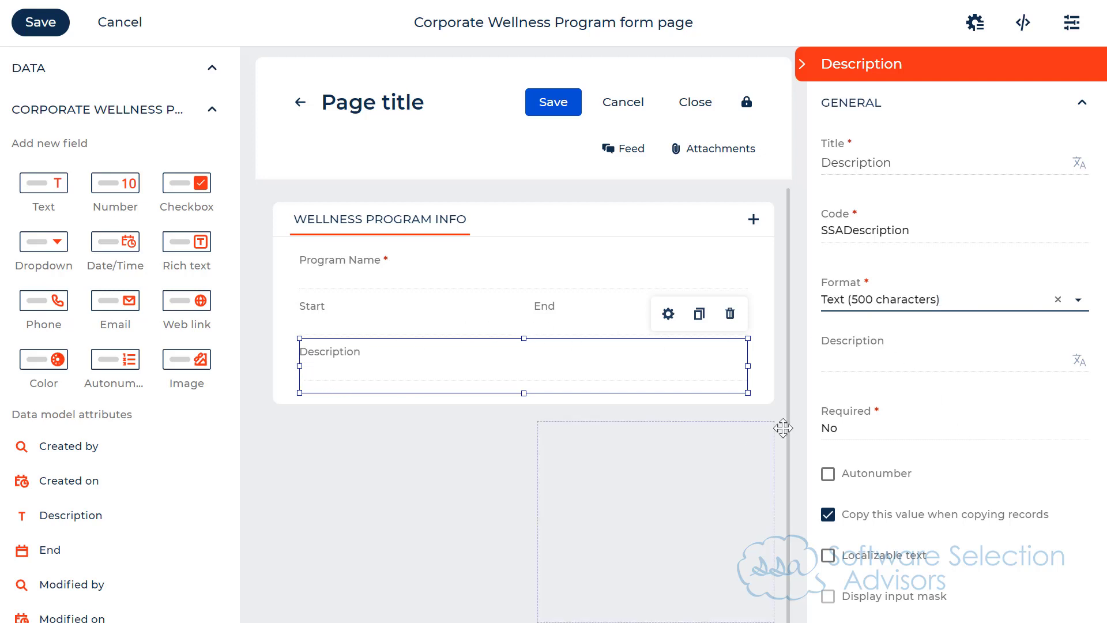
scroll(996, 388, down, 6)
scroll(996, 388, up, 6)
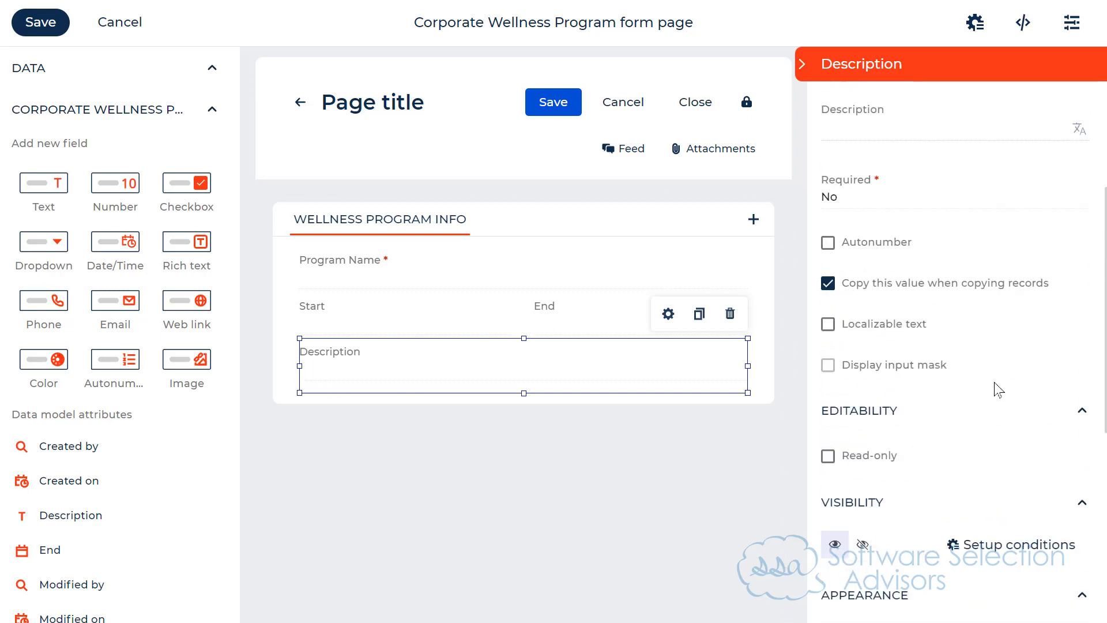
click(871, 309)
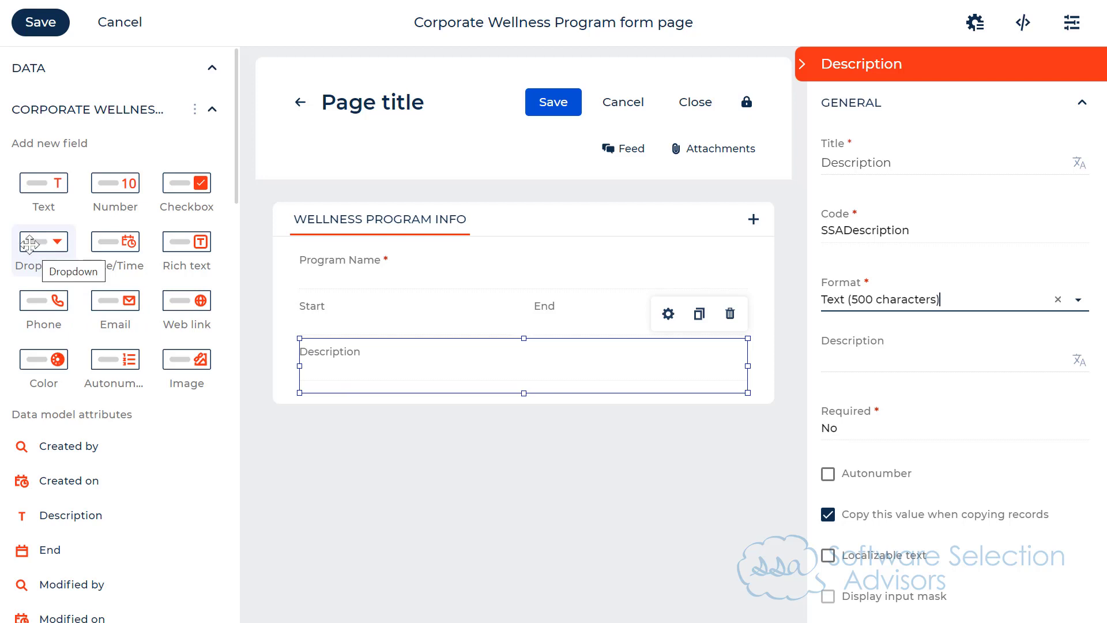
Step: Add a dropdown field below Description in the first column, with the title Purpose and the code SSAPurpose
drag(35, 248, 339, 403)
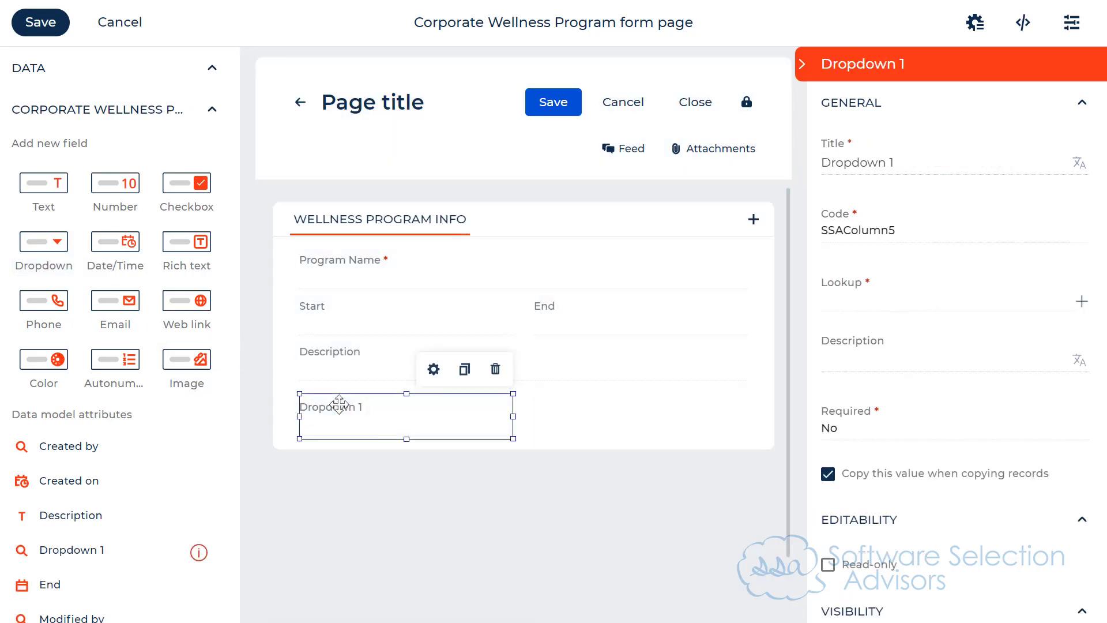
drag(906, 157, 822, 167)
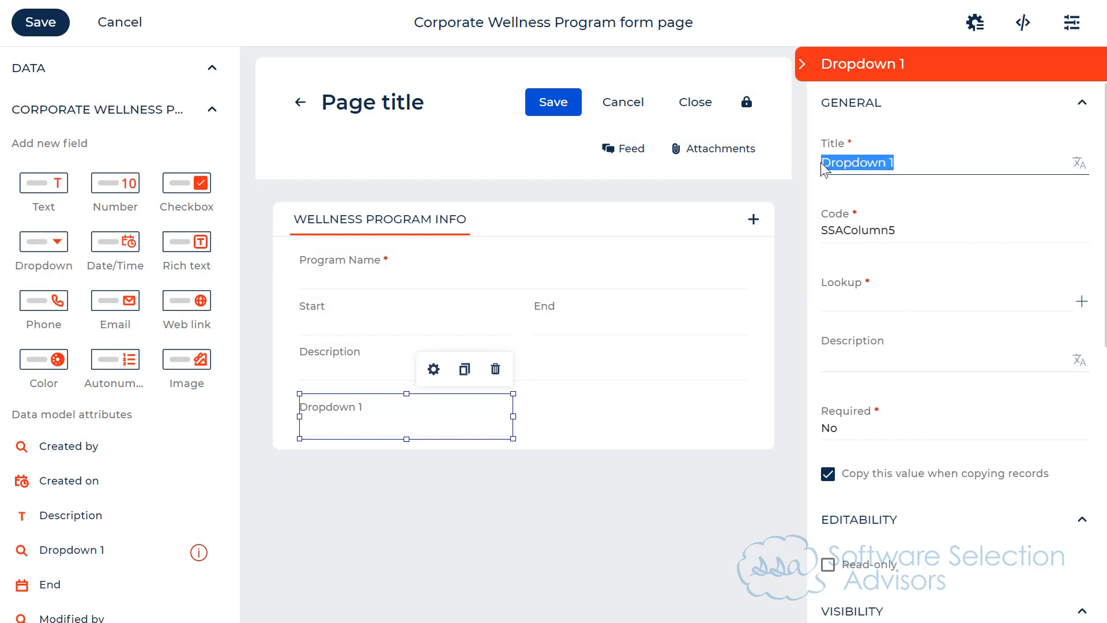
text(Purpose)
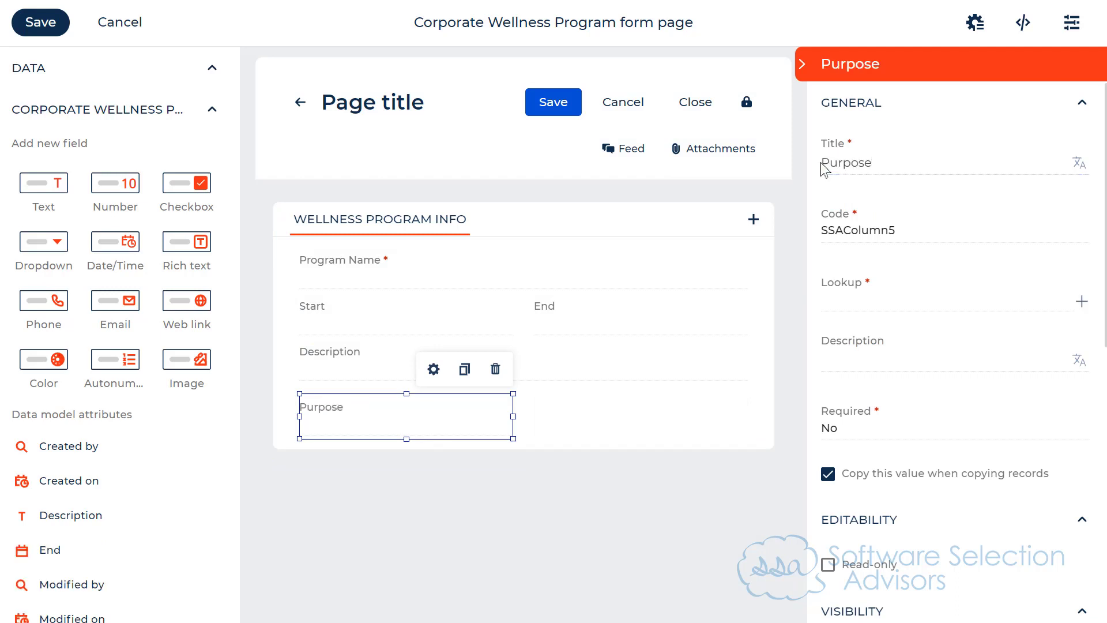
key(Tab)
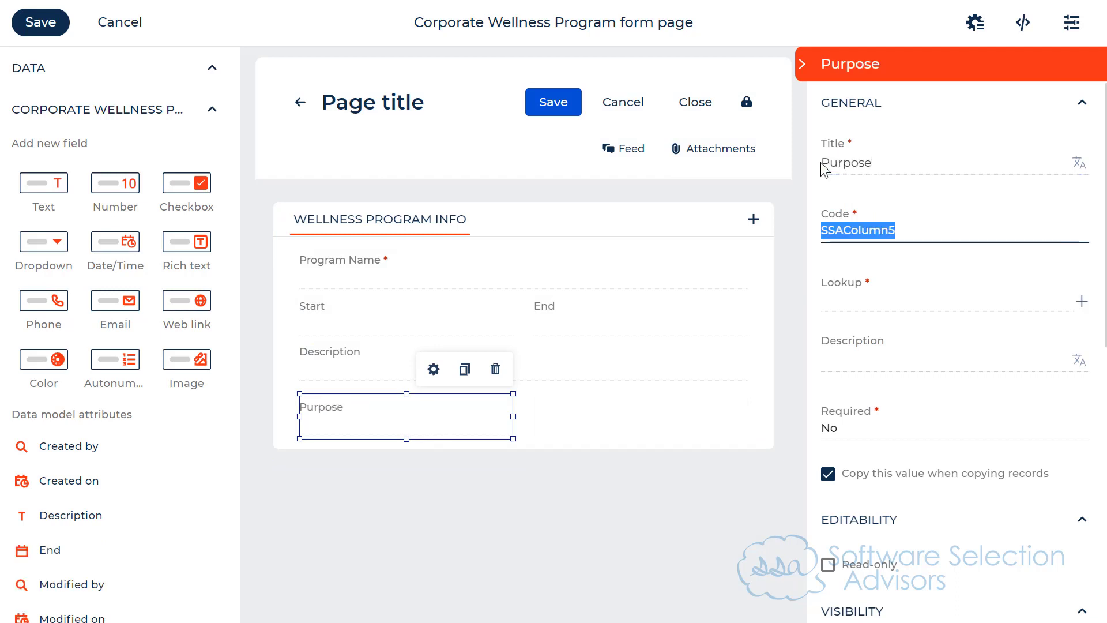
key(End)
key(BackSpace)
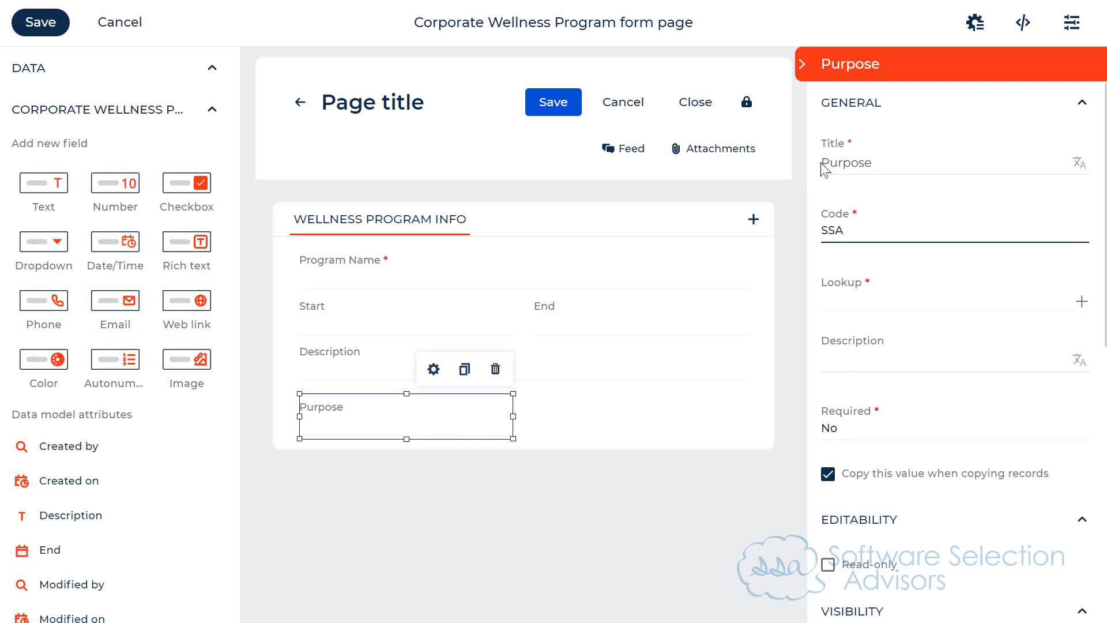
text(Purpose)
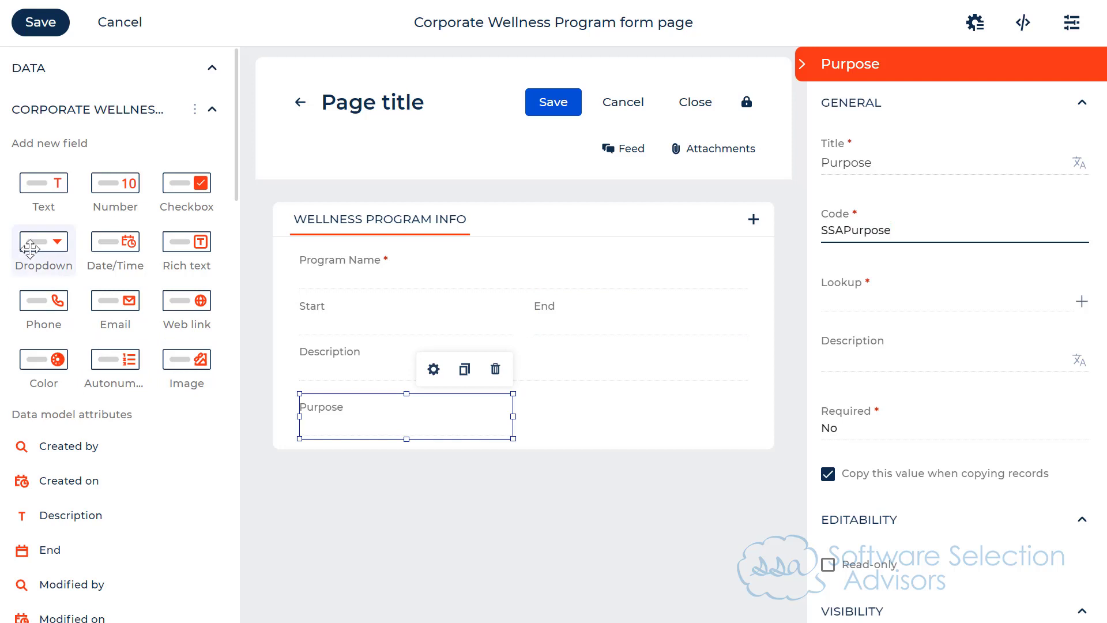
Step: Start a new lookup for the Purpose field and title it Wellness Program: Purpose
click(902, 303)
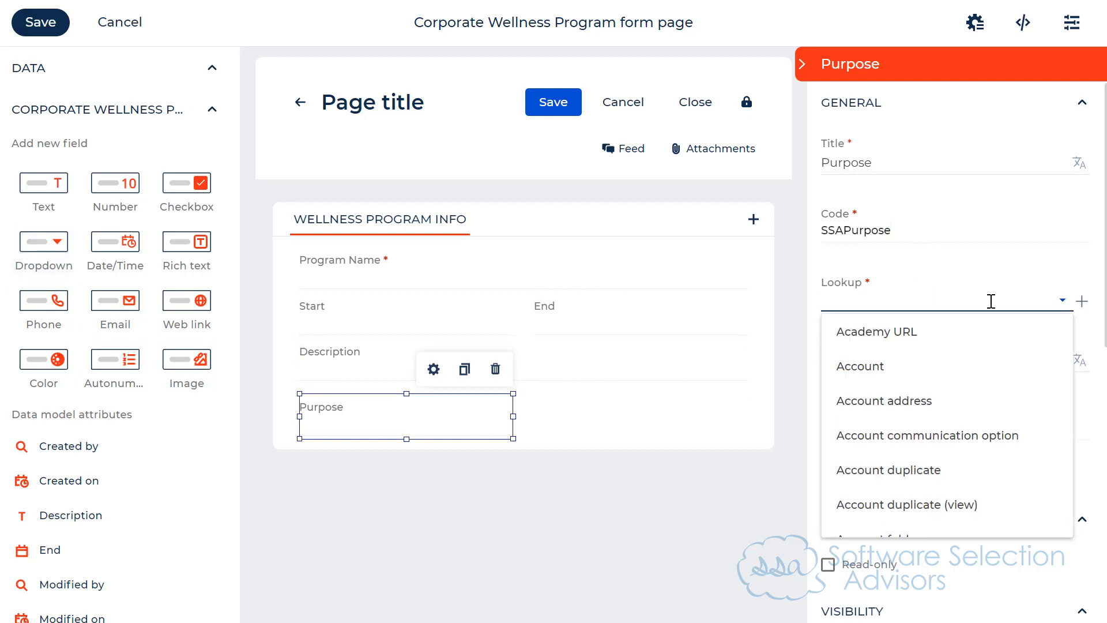
click(882, 298)
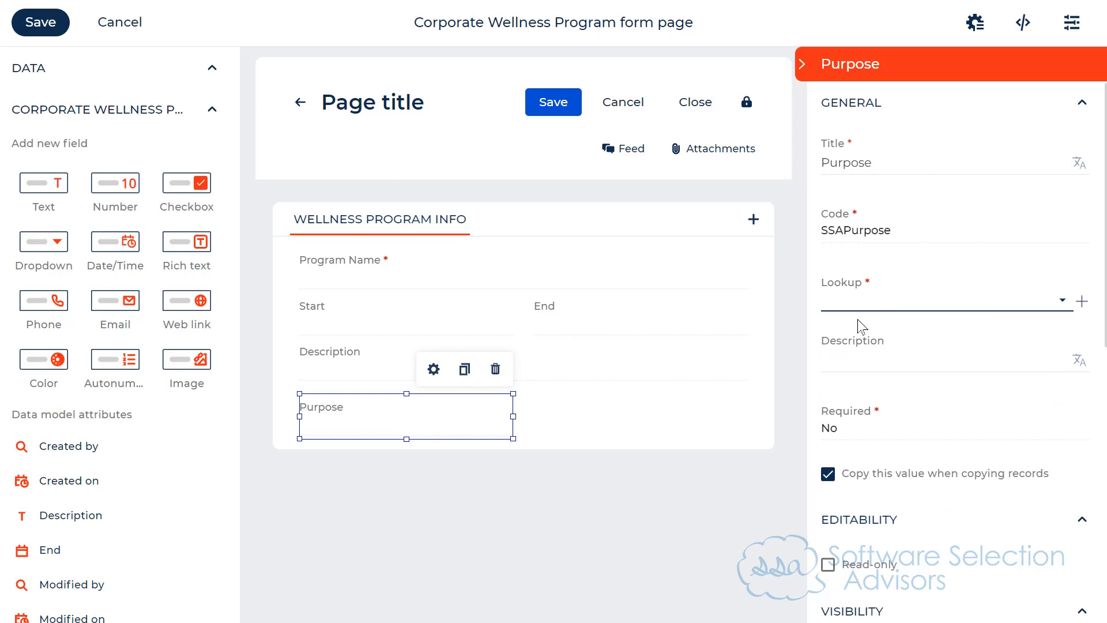
click(1082, 301)
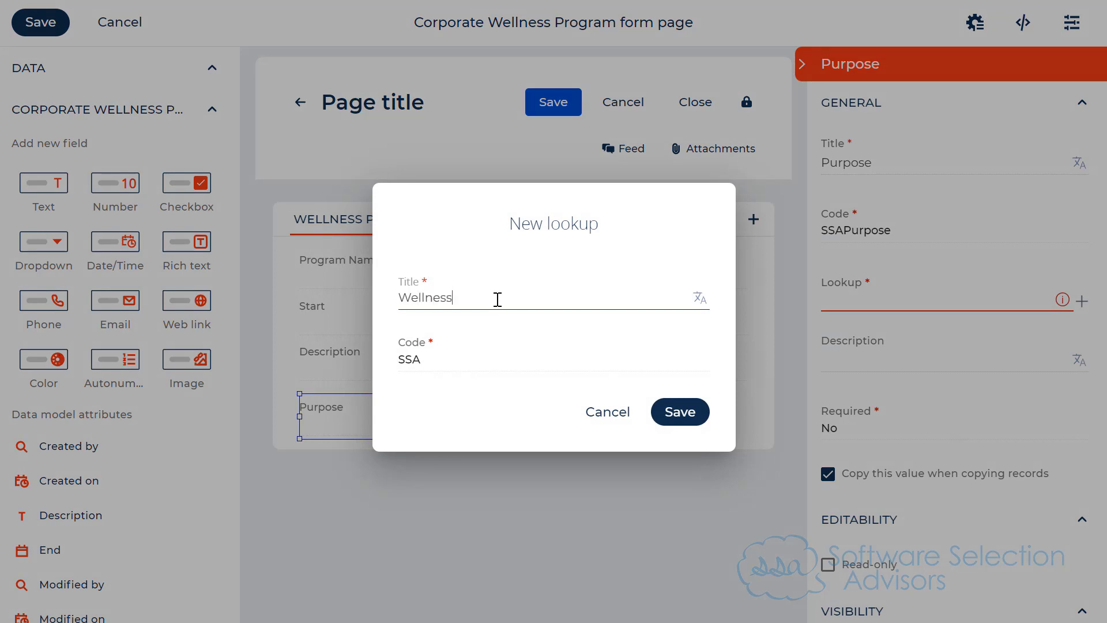
text(Wellness Program: Purpose)
Step: Set the new lookup's code to SSAWellnessProgramPurpose, without spaces or a colon, and save the lookup
key(Tab)
key(shift+Tab)
key(ctrl+c)
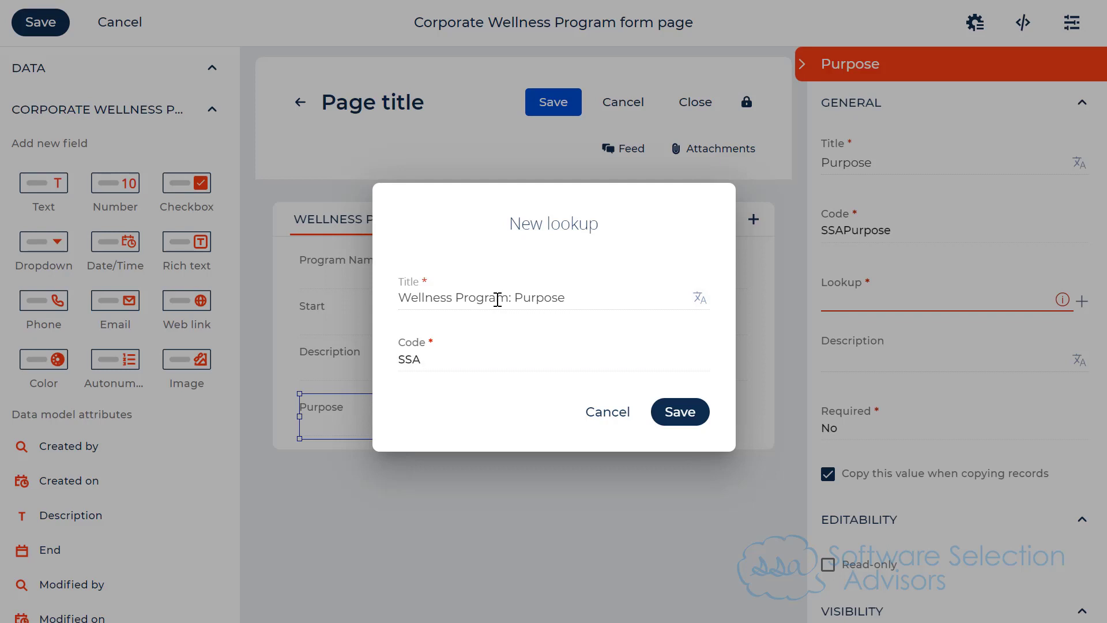
key(Tab)
key(Right)
key(ctrl+v)
key(BackSpace)
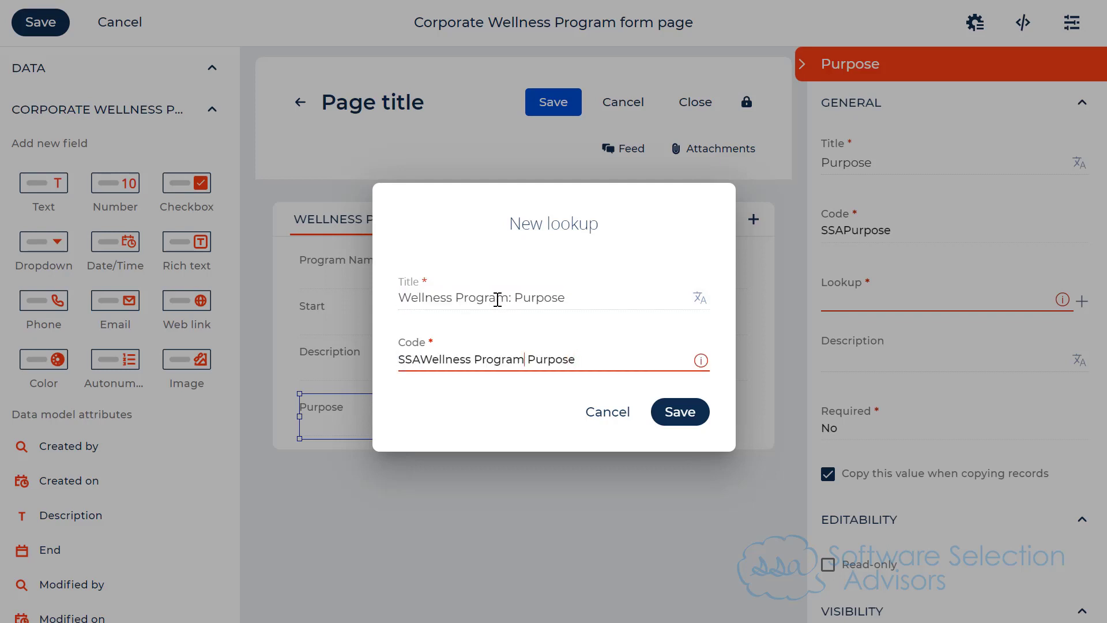
key(Delete)
key(Left)
key(Left)
key(Left)
key(Left)
key(BackSpace)
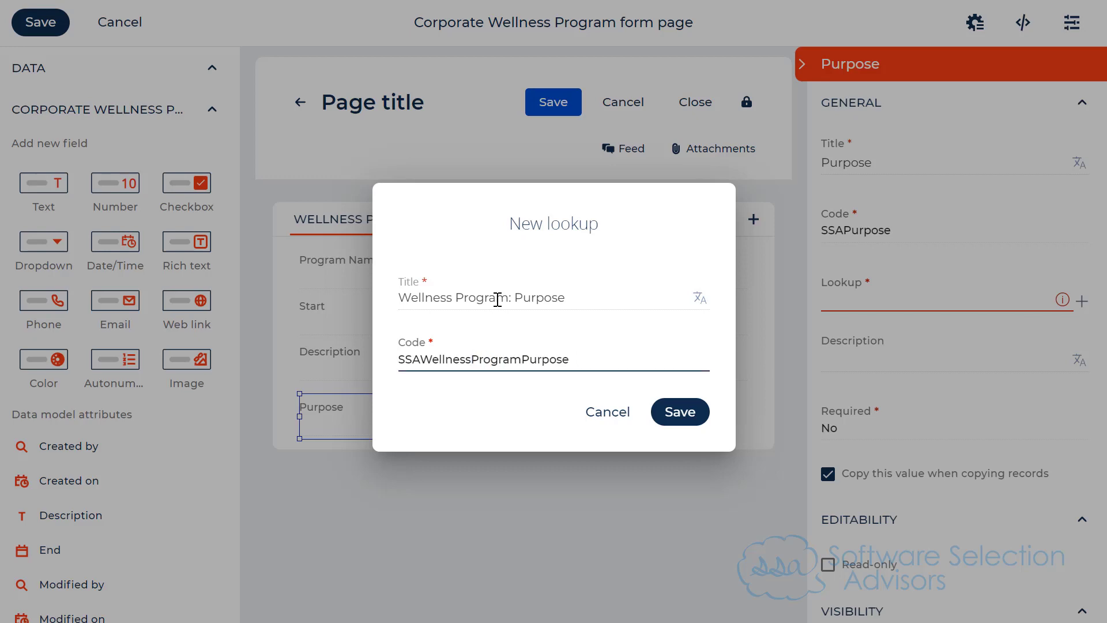
click(686, 413)
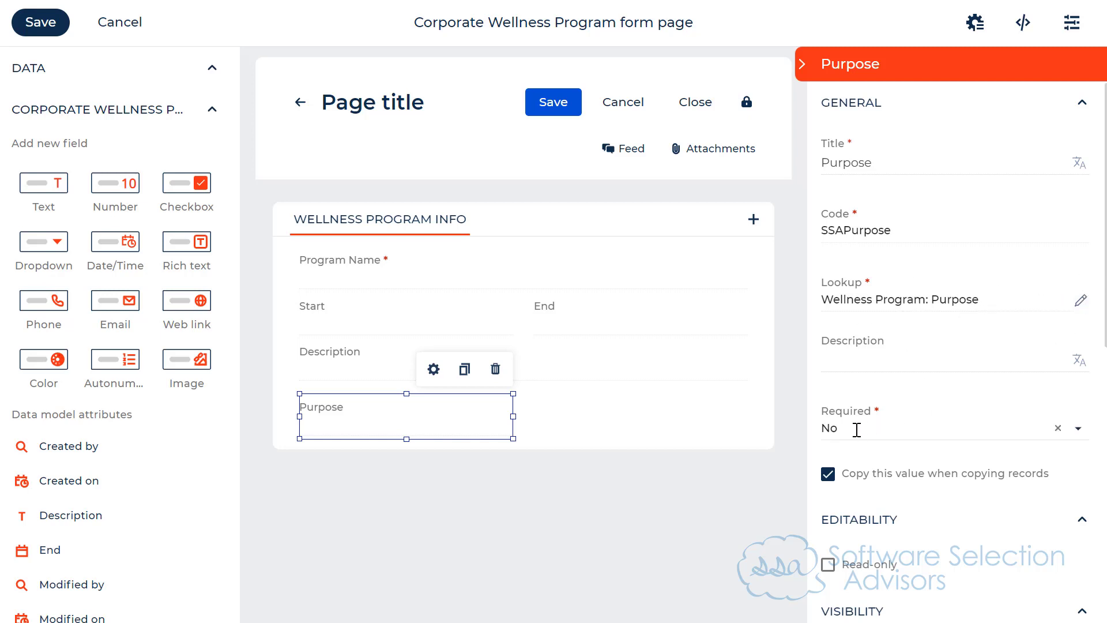
Step: Set the Purpose field's title position to Above and check the Description field's title position
scroll(857, 430, down, 9)
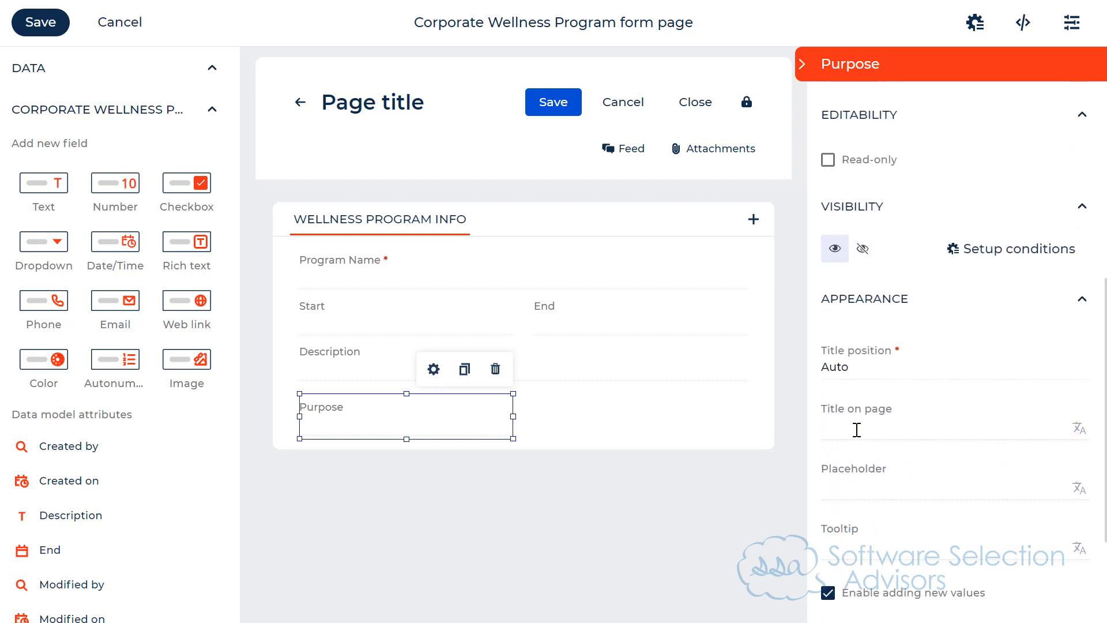
click(857, 276)
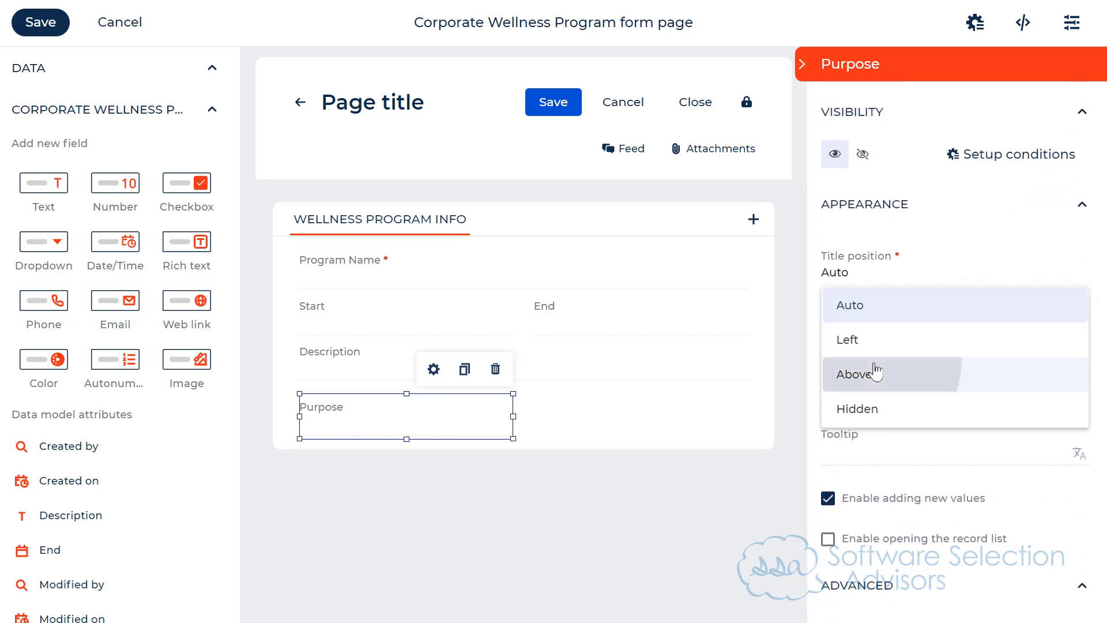
click(877, 372)
scroll(885, 299, down, 2)
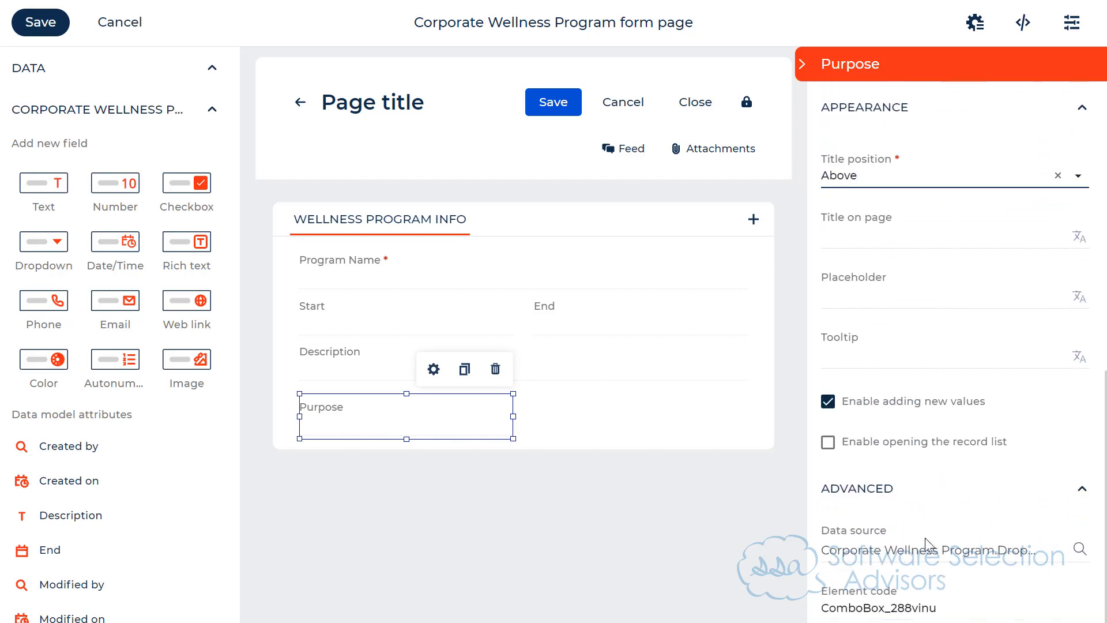
scroll(887, 452, up, 4)
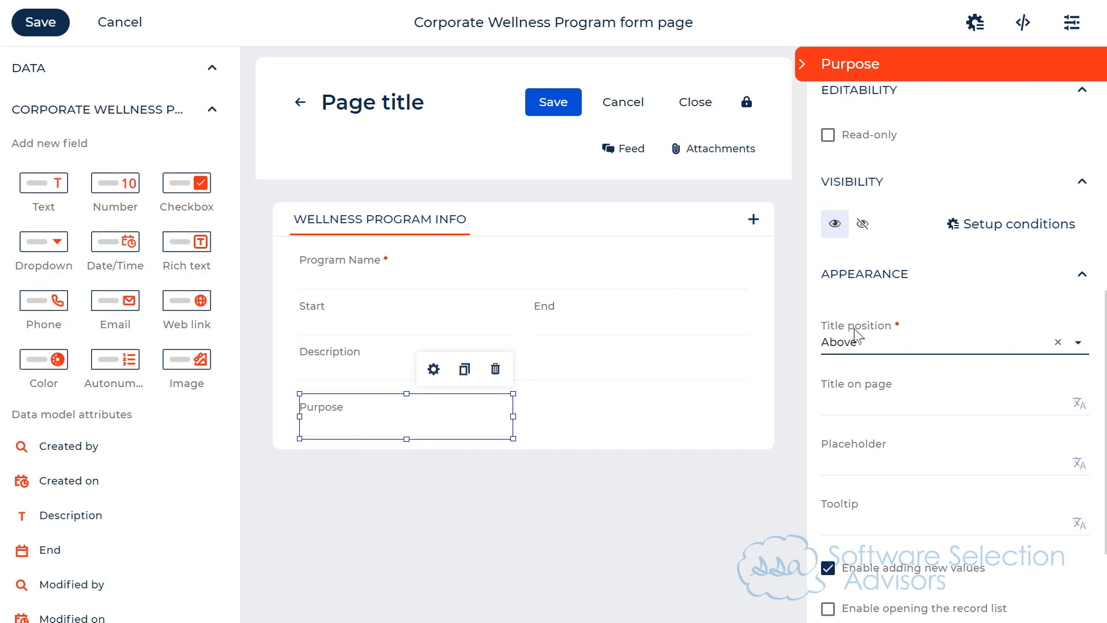
click(369, 351)
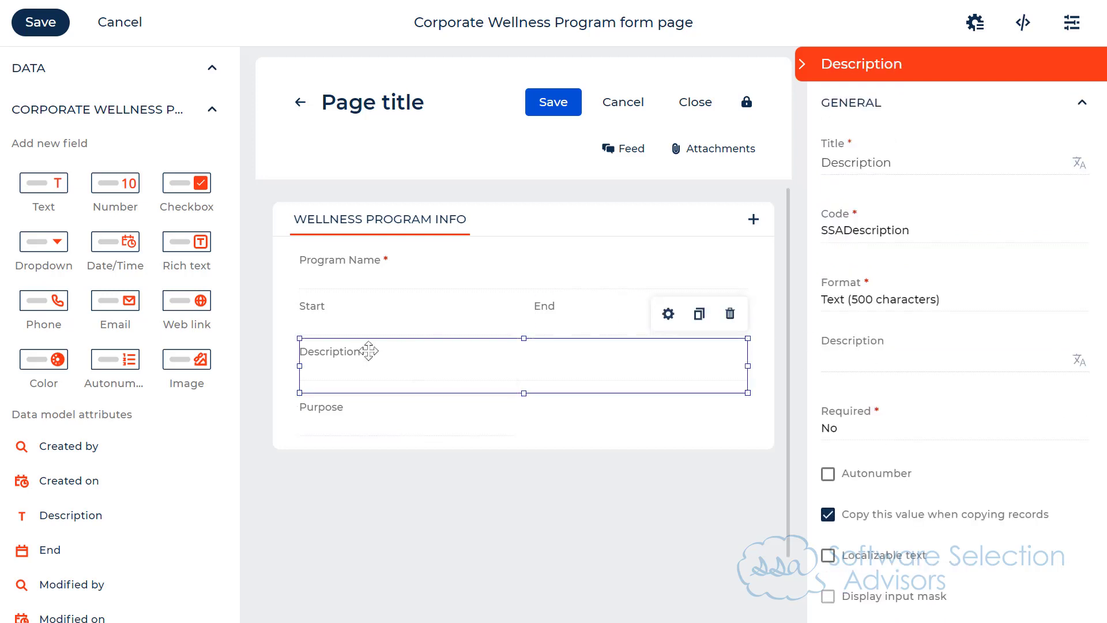
scroll(842, 450, down, 6)
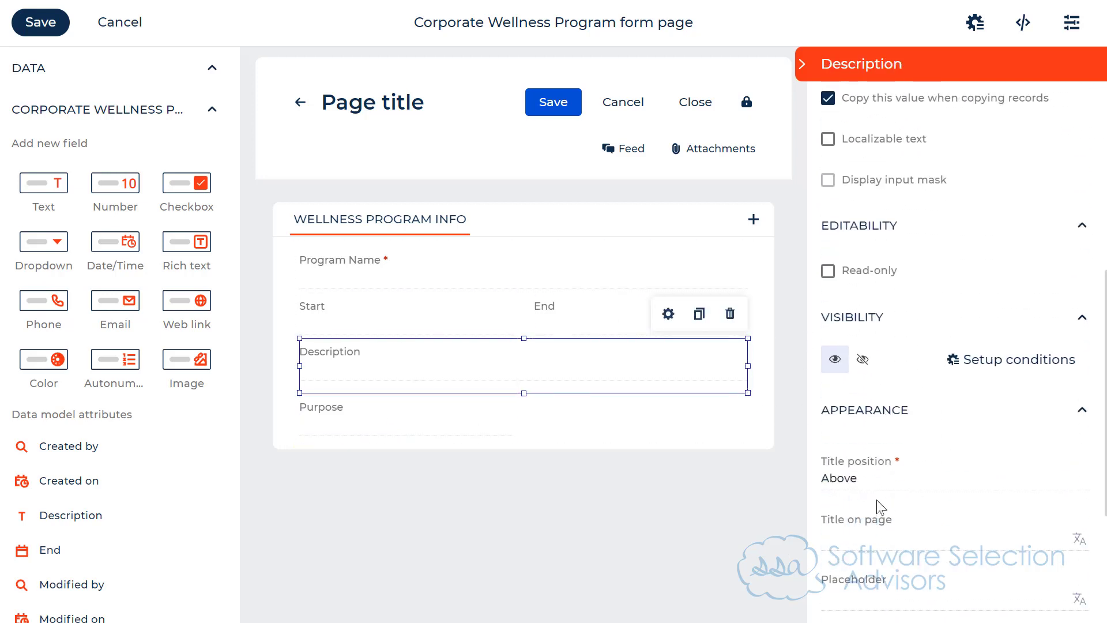
Step: Set the End field's title position to Above
click(574, 316)
scroll(957, 388, down, 6)
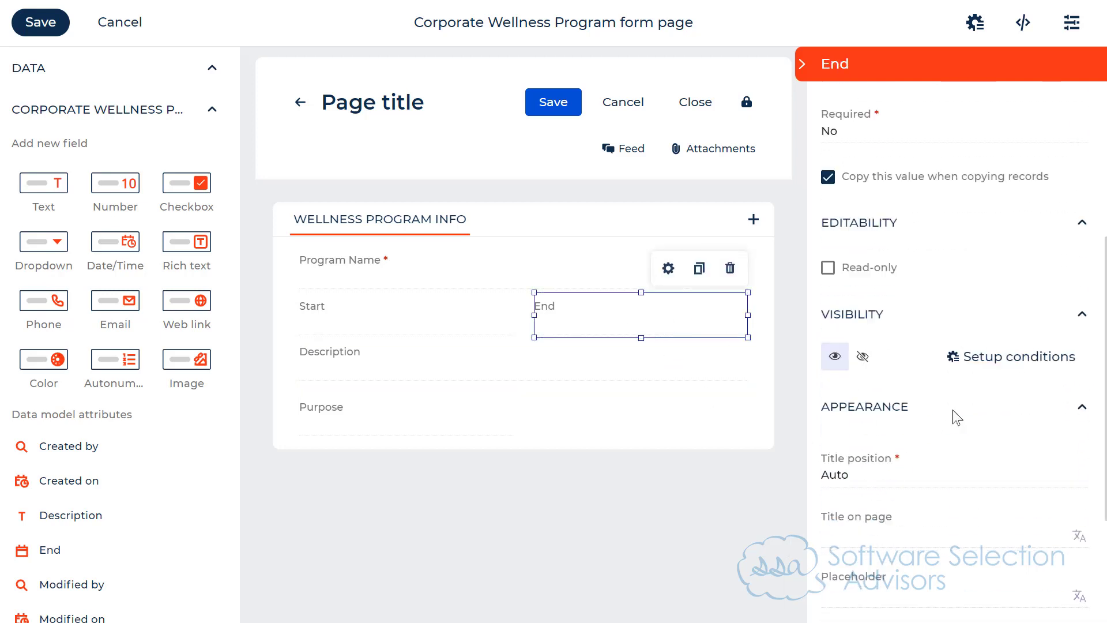
click(888, 437)
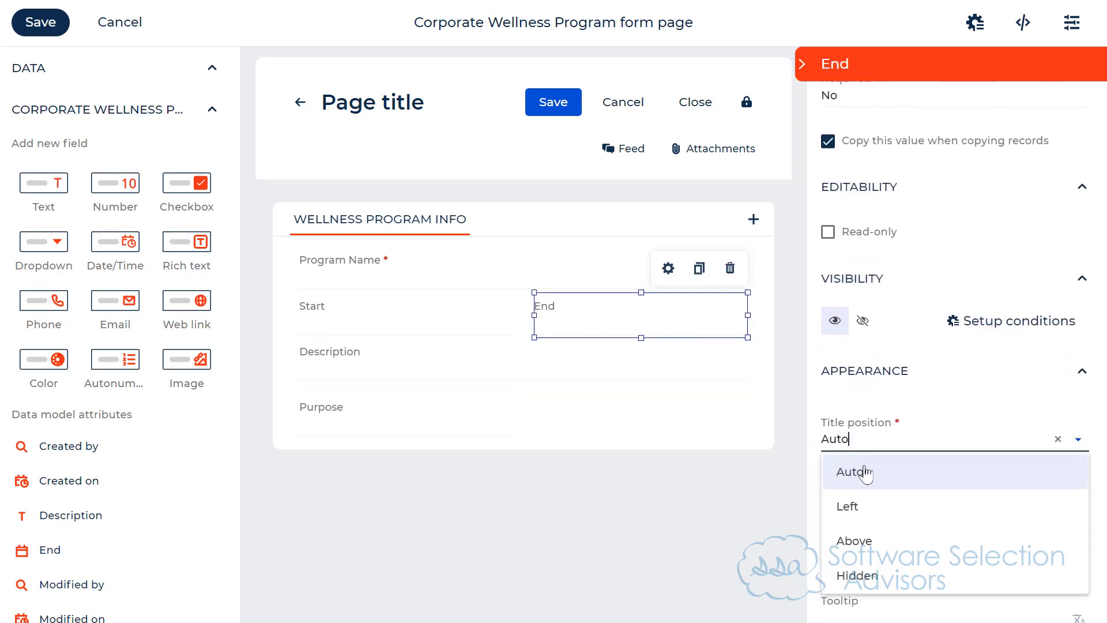
click(853, 541)
Step: Check the Start field's title position and review the Program Name field's settings
click(380, 332)
scroll(882, 430, down, 3)
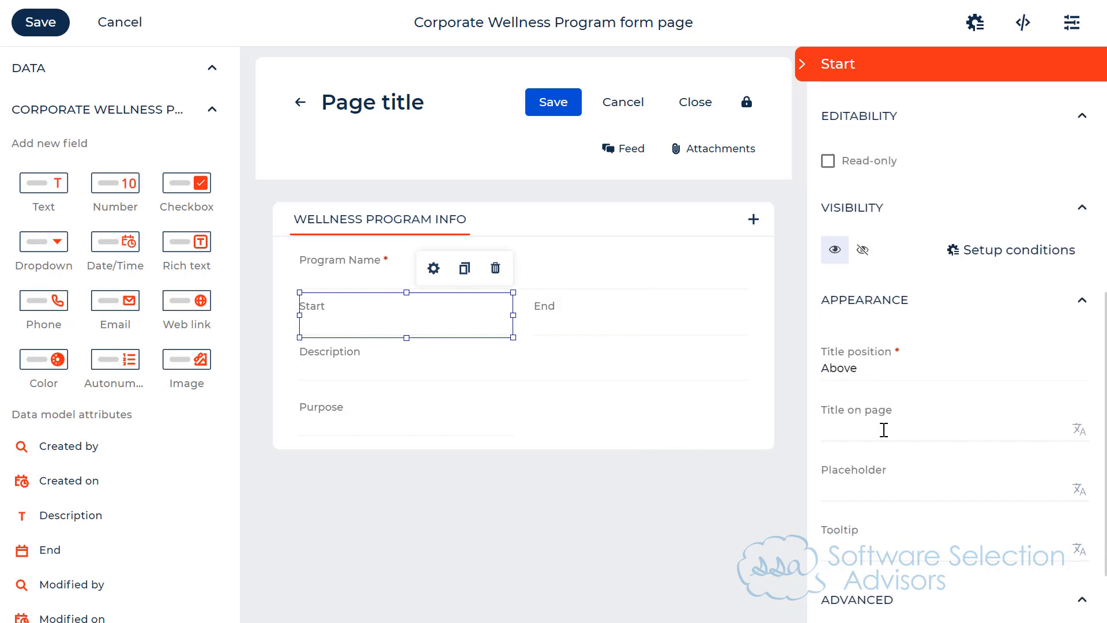
scroll(869, 457, up, 6)
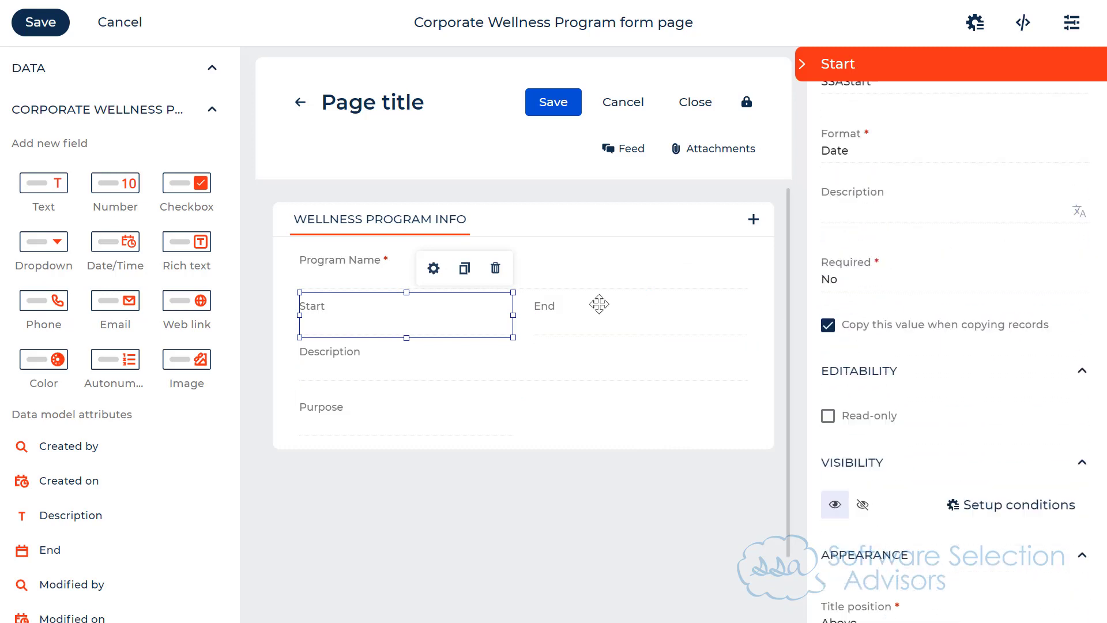
click(572, 272)
scroll(914, 354, down, 3)
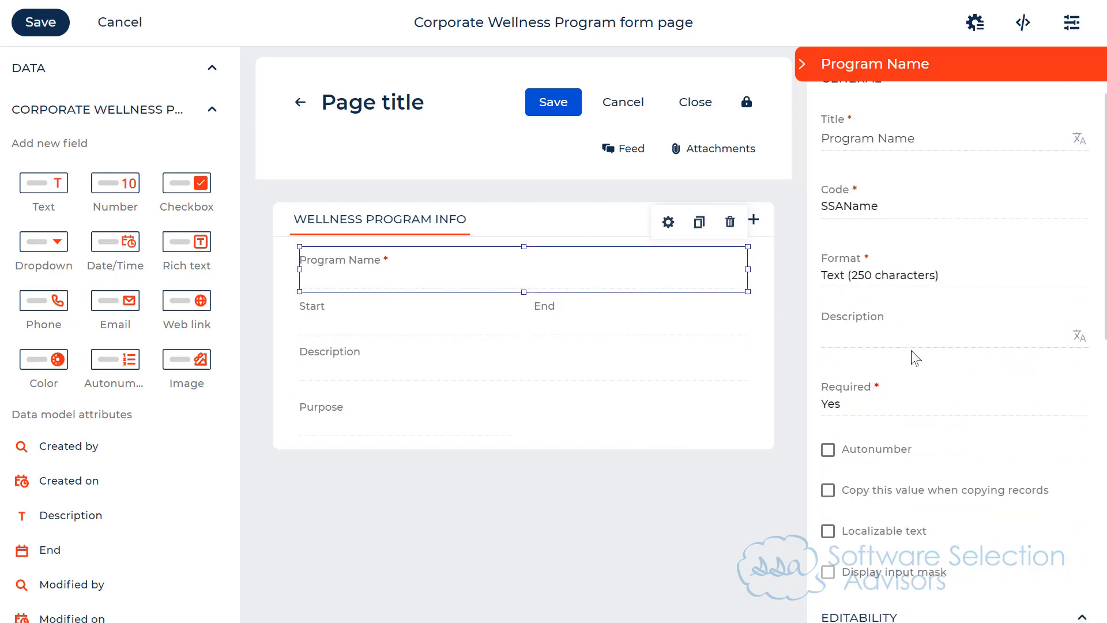
scroll(871, 263, up, 3)
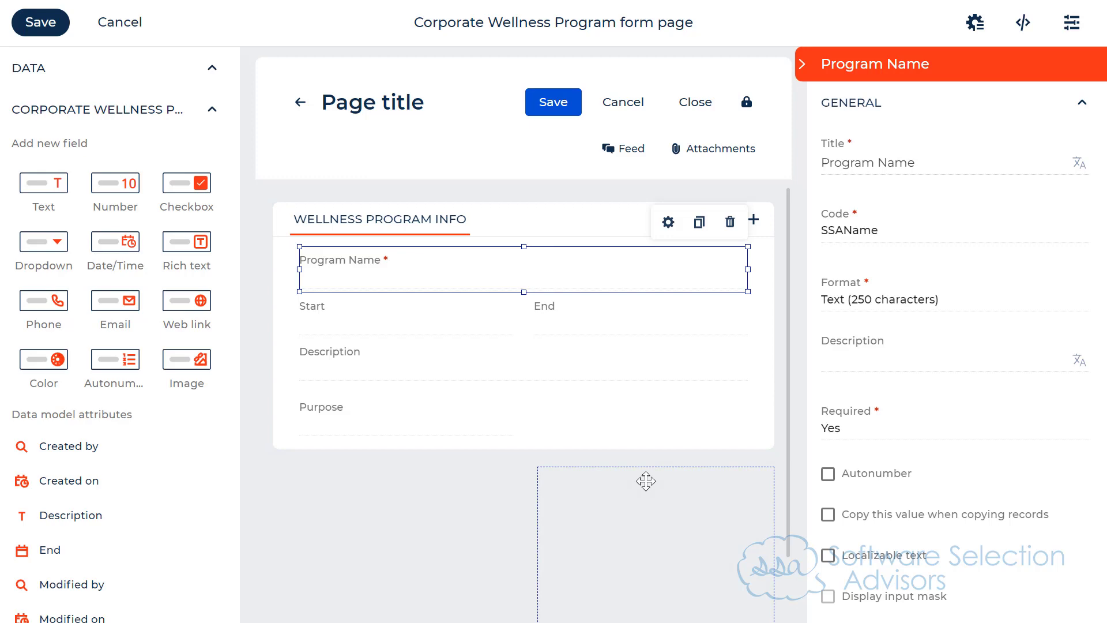
Step: In the Excel workbook, fill the marker cells L8:L12 beside SSAName through SSAPurpose with green, and return to Creatio
drag(1106, 52, 350, 14)
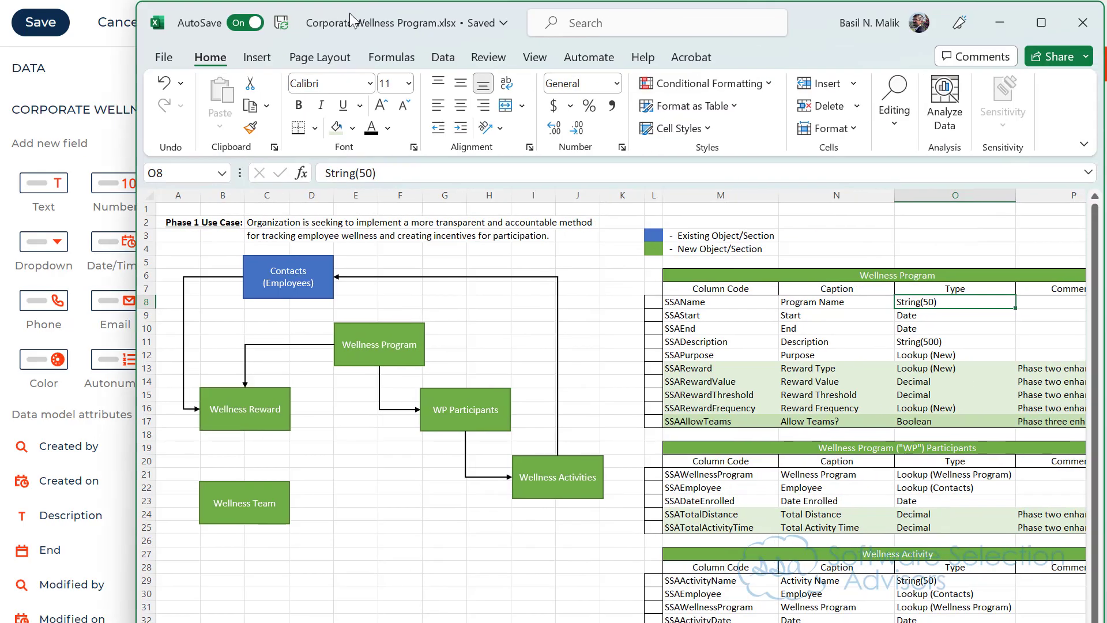
click(727, 343)
click(654, 302)
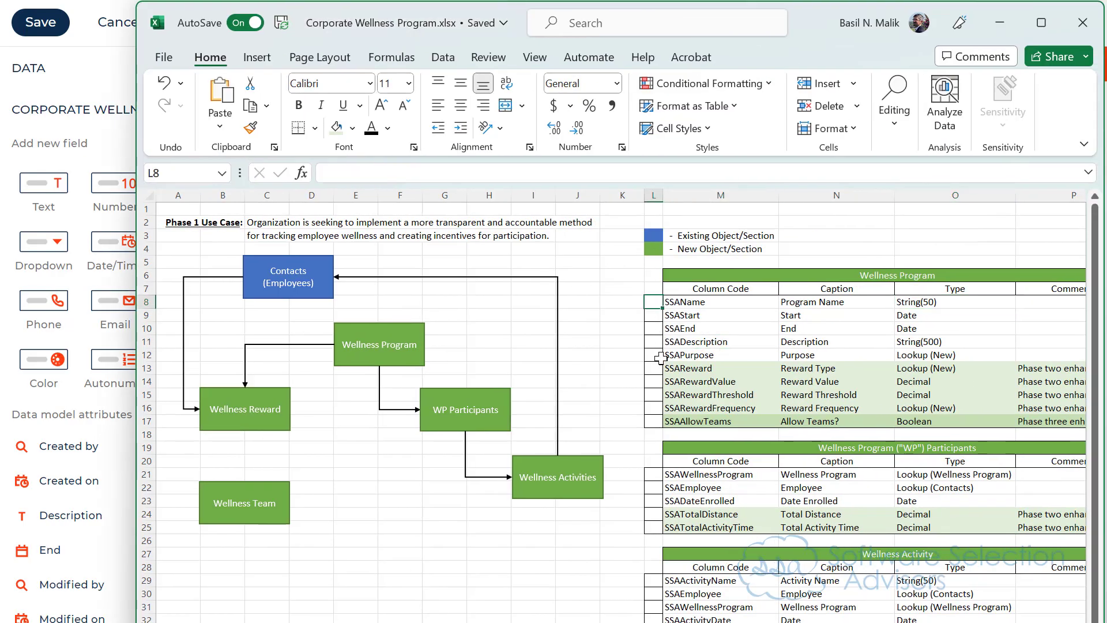
shift+click(652, 344)
shift+click(655, 353)
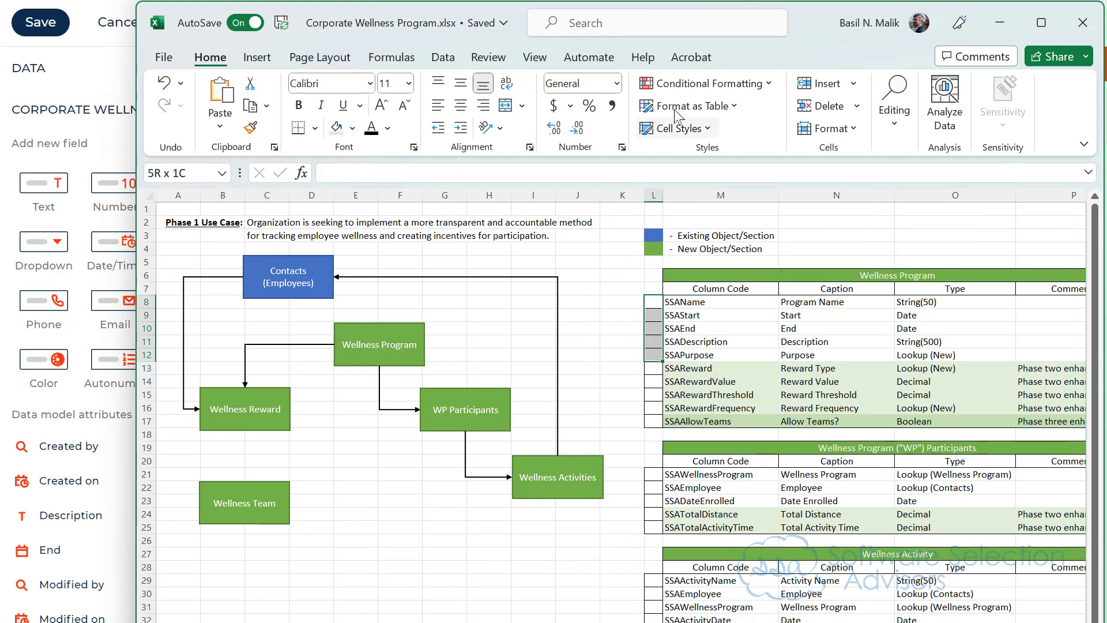
click(353, 128)
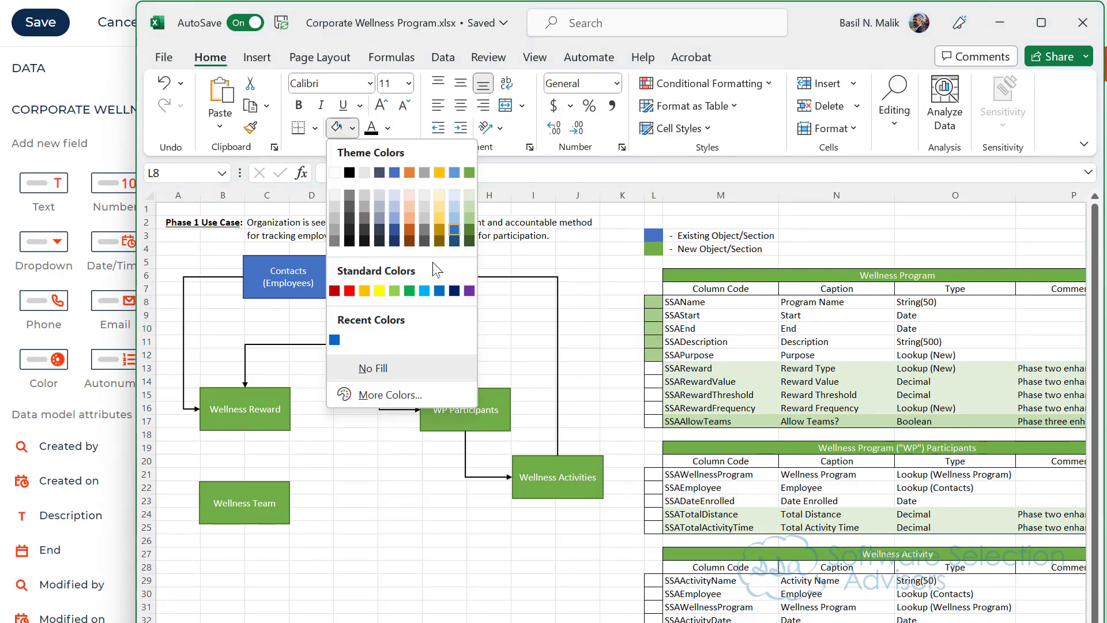
click(409, 290)
click(701, 327)
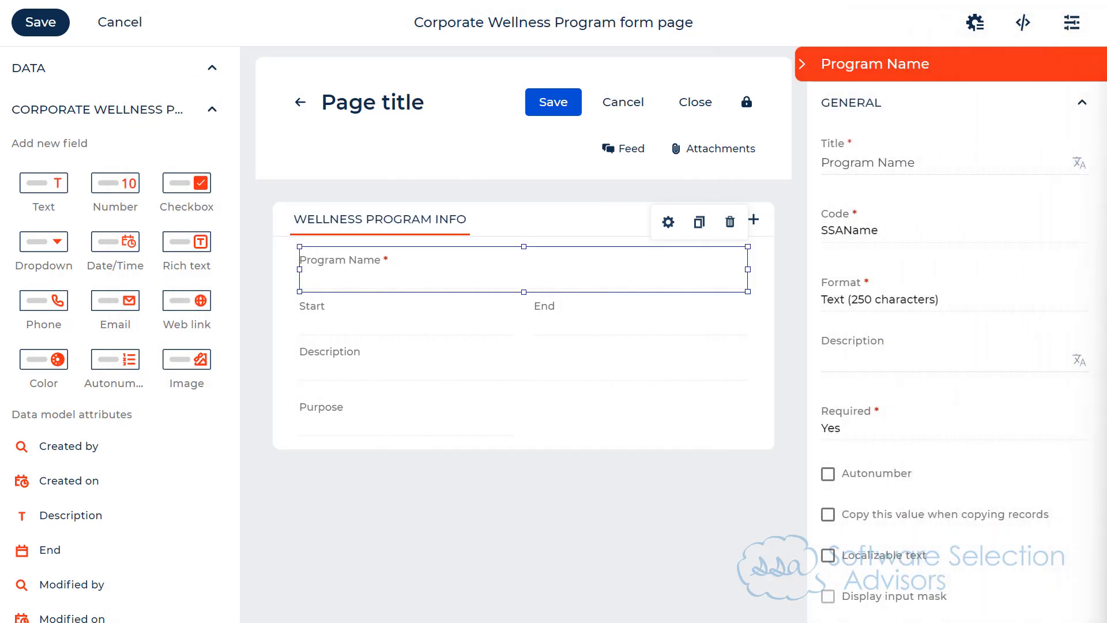
Step: Save the Corporate Wellness Program form page and close its designer
click(48, 36)
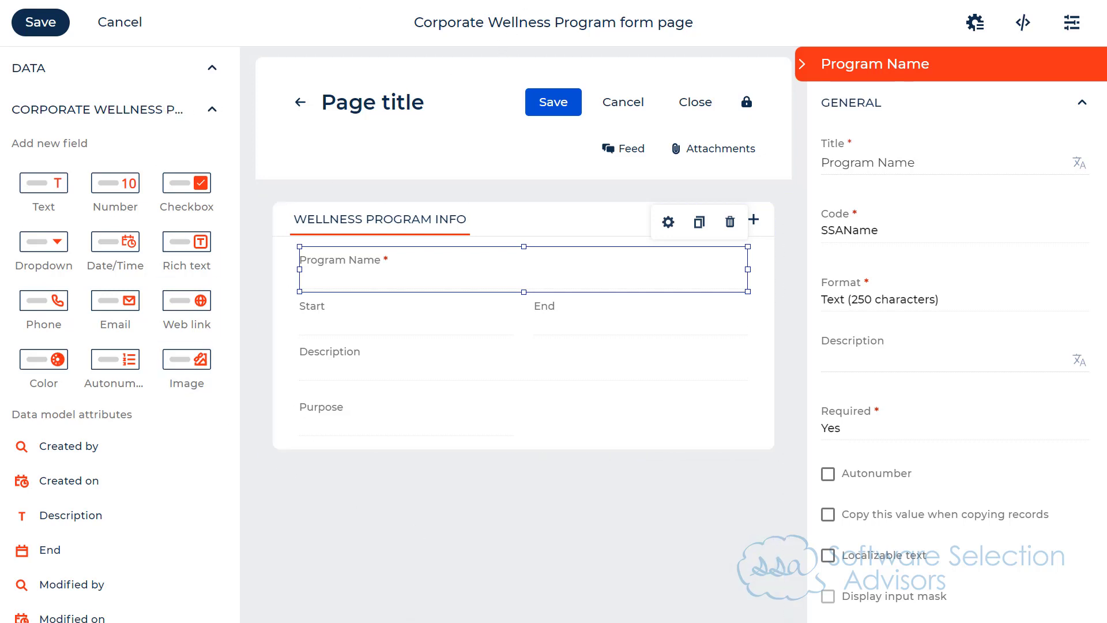
click(124, 23)
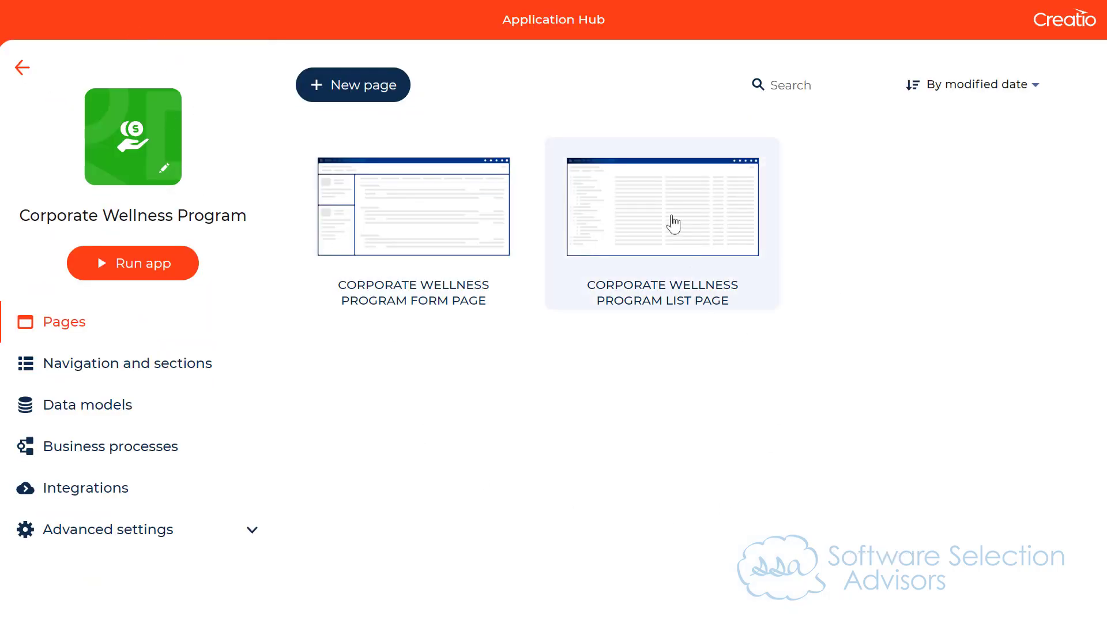
Step: Reopen the Corporate Wellness Program form page and examine its Feed panel by showing and hiding it
click(442, 242)
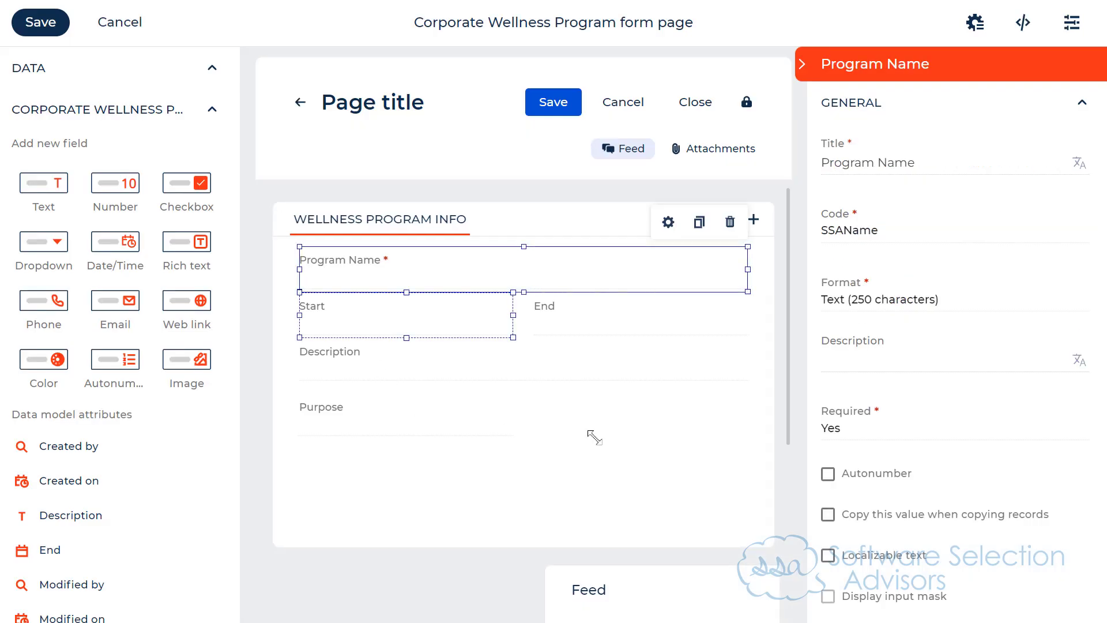
scroll(468, 504, down, 1)
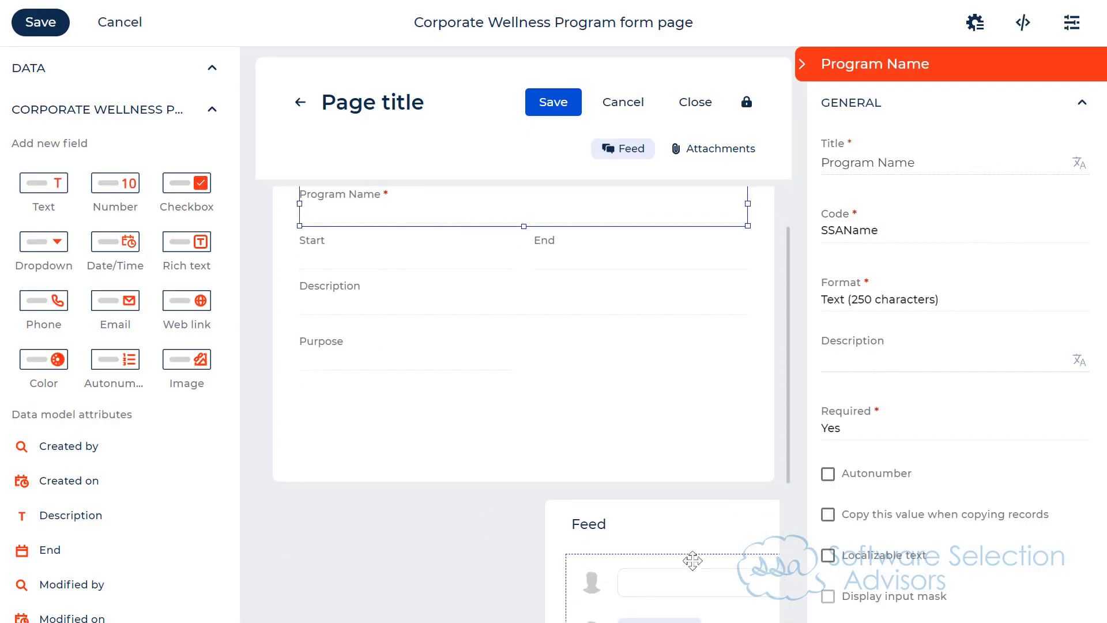
scroll(692, 502, down, 3)
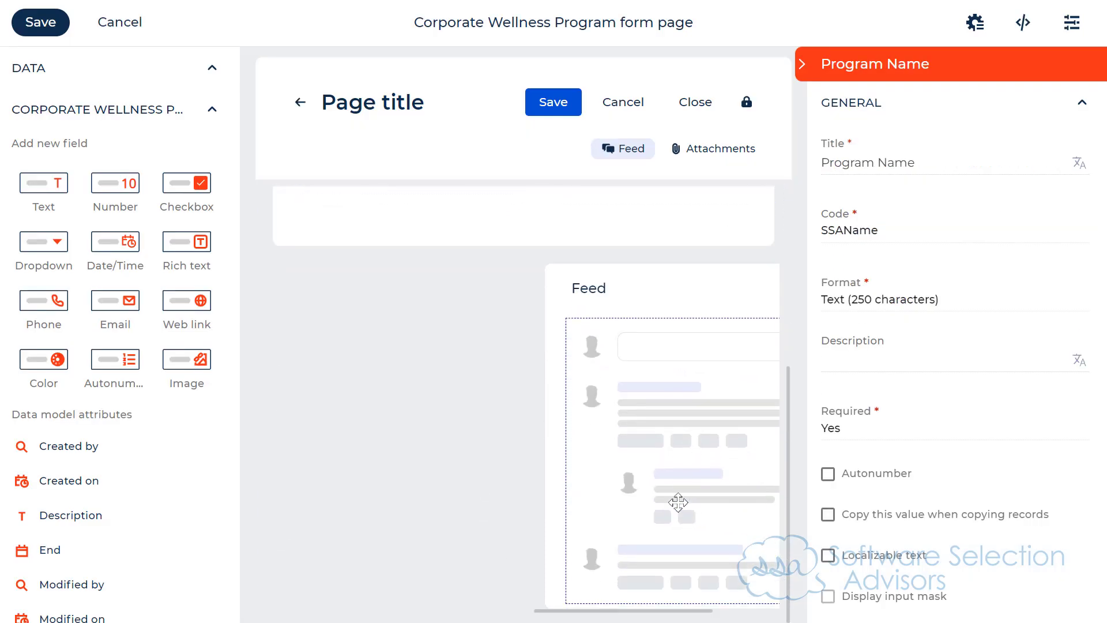
click(635, 151)
click(634, 151)
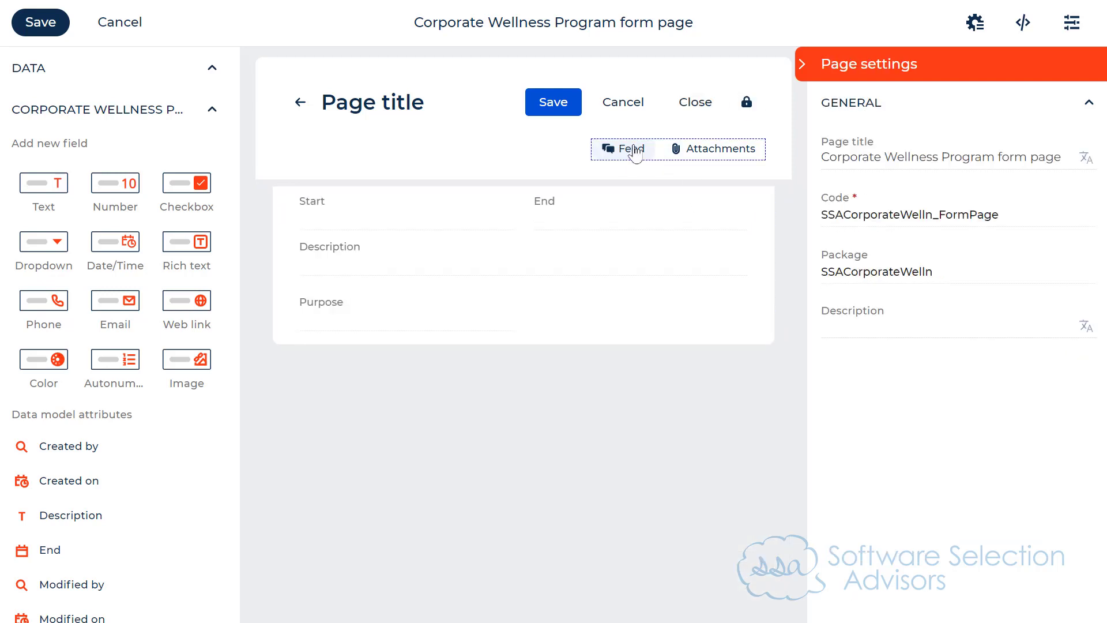
scroll(533, 312, up, 1)
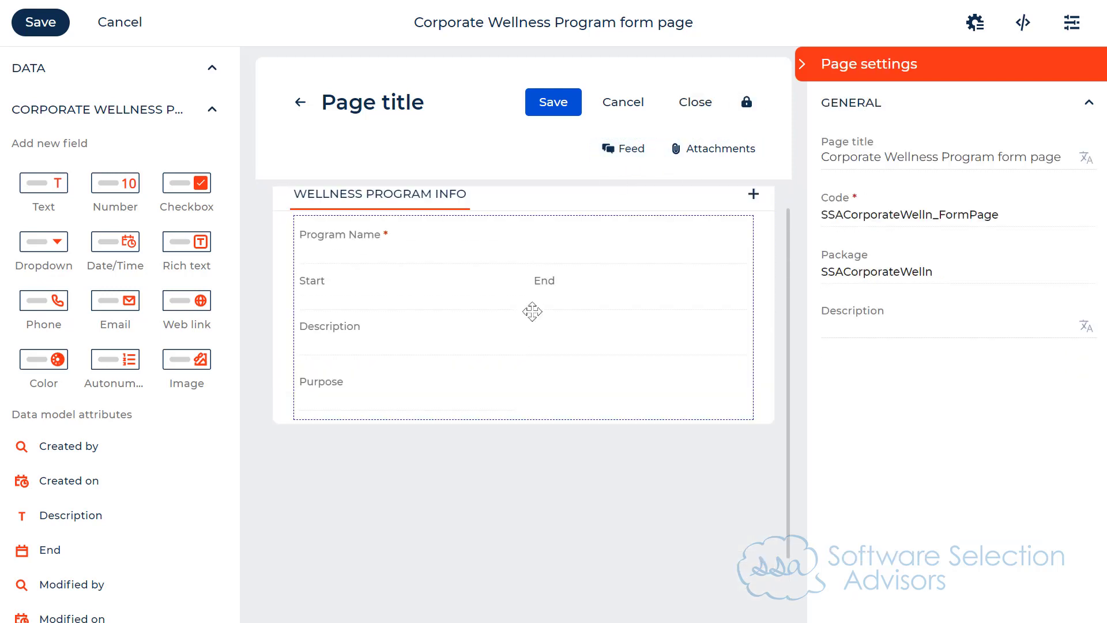
Step: Examine the form page's Attachments panel, hide it again, and close the page without saving
click(709, 151)
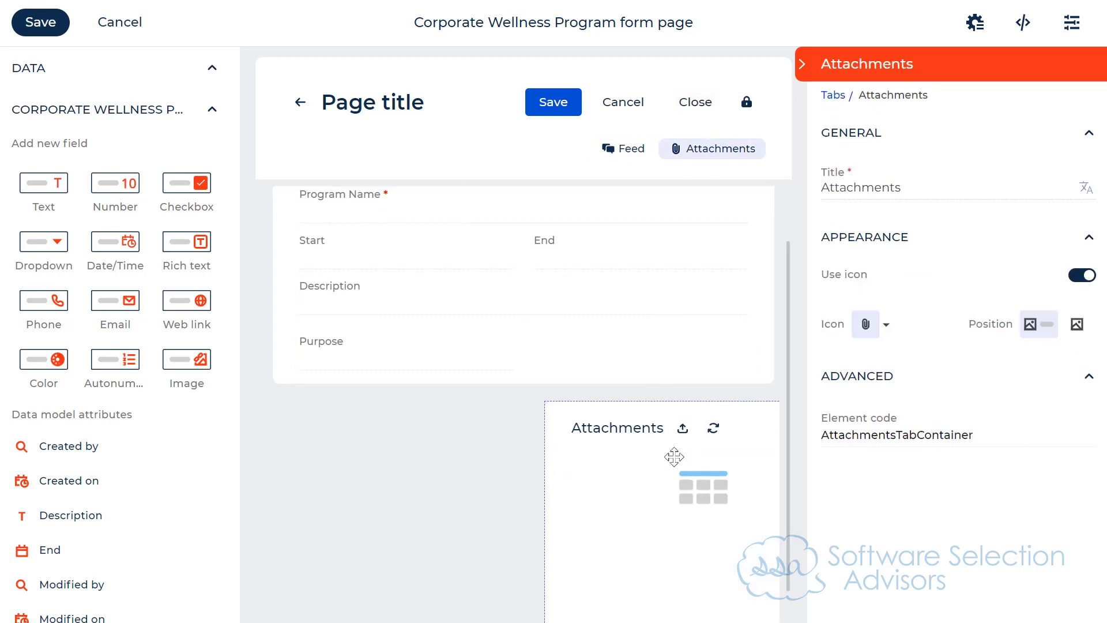
click(708, 154)
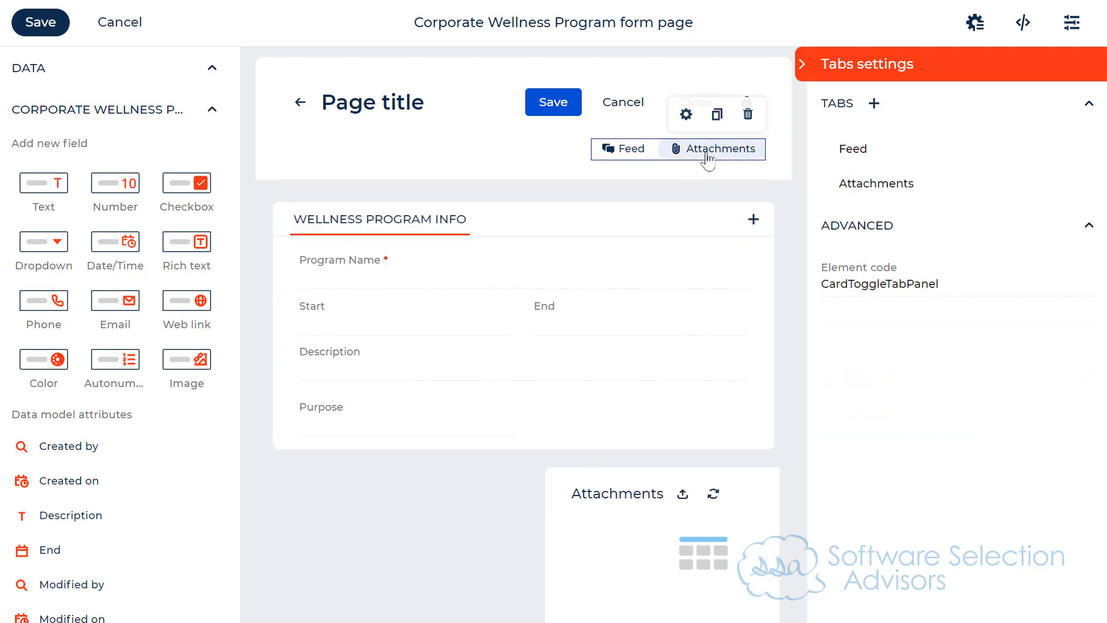
click(709, 155)
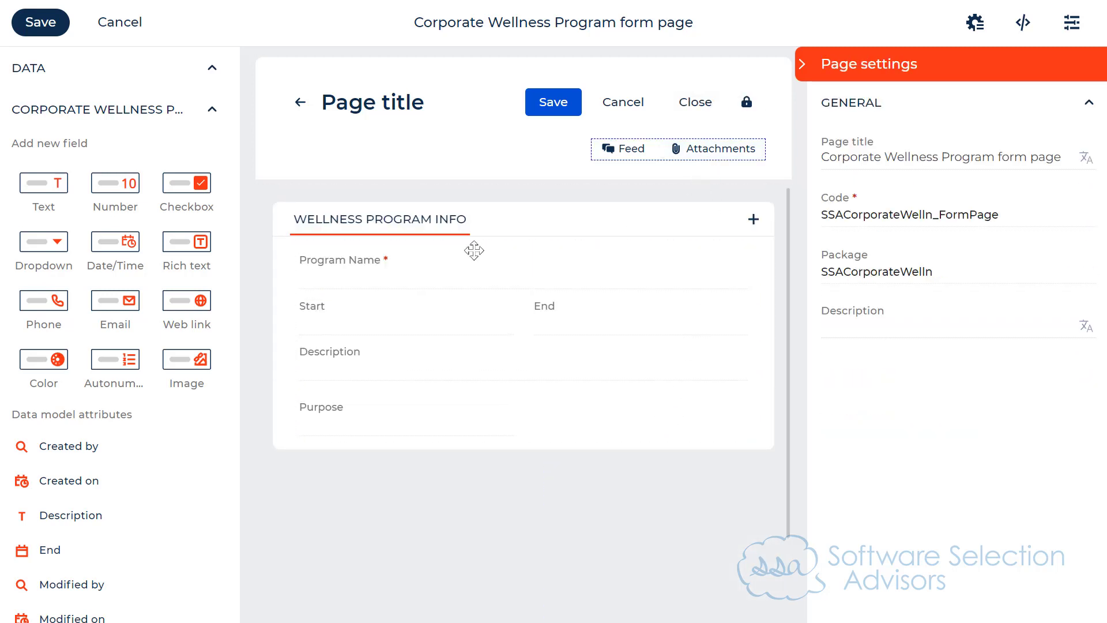
click(117, 27)
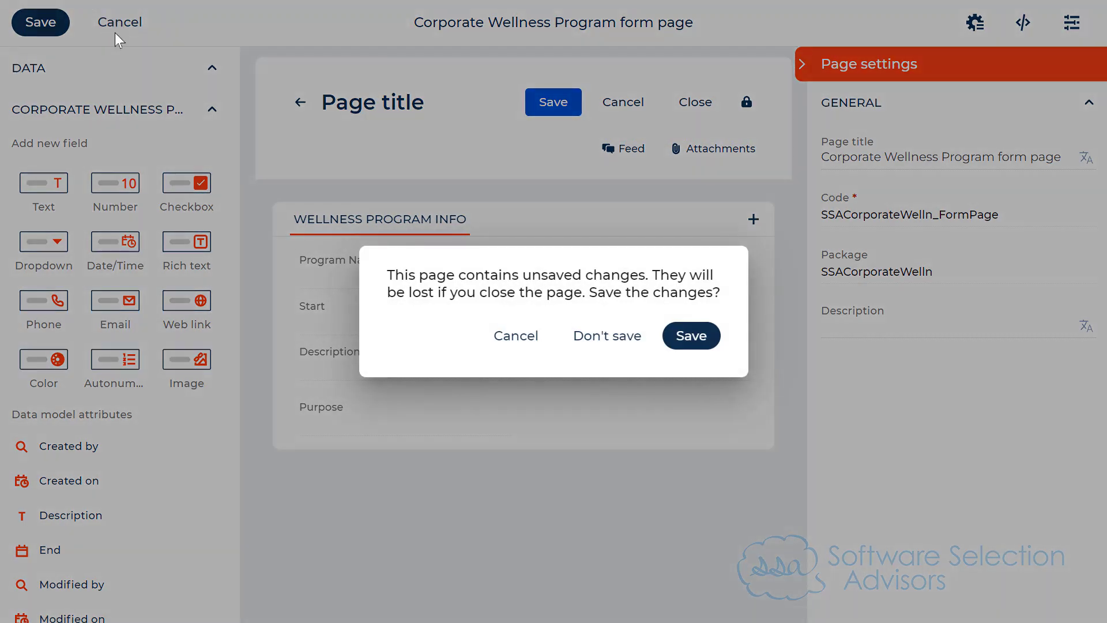
click(567, 334)
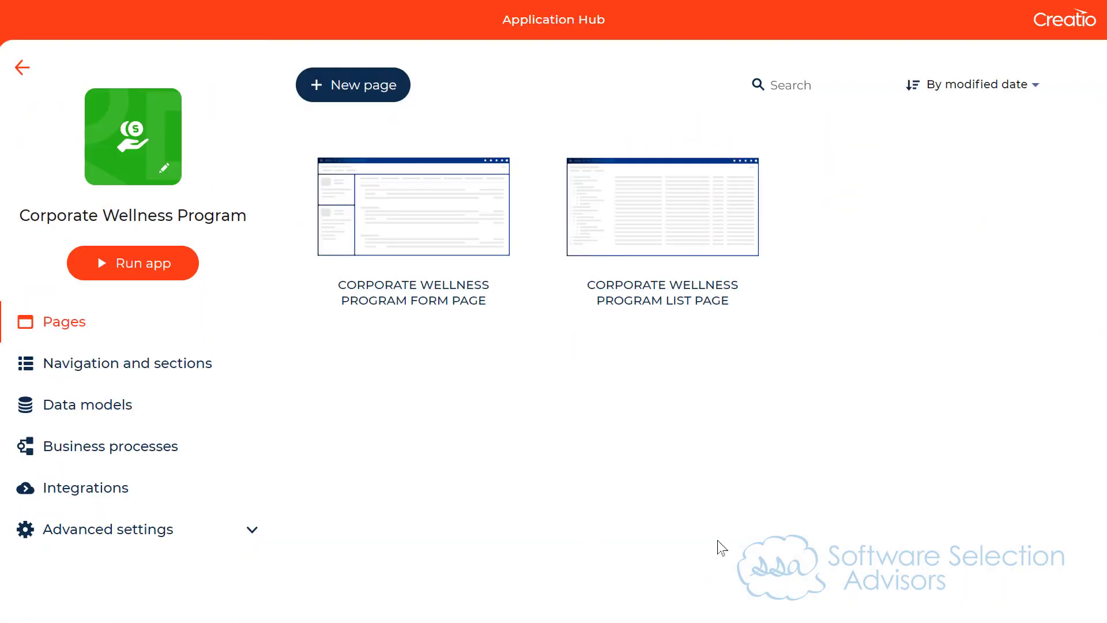
Step: Start a new Freedom UI section for the app with the single-person icon and a bright green color
drag(1106, 164, 339, 56)
click(155, 364)
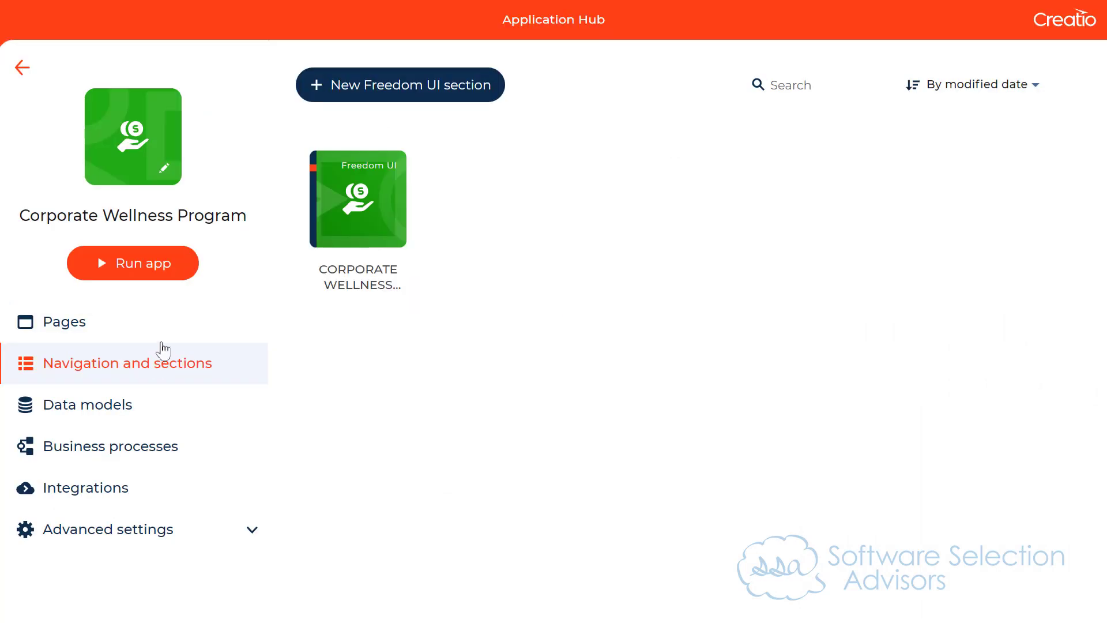
click(380, 91)
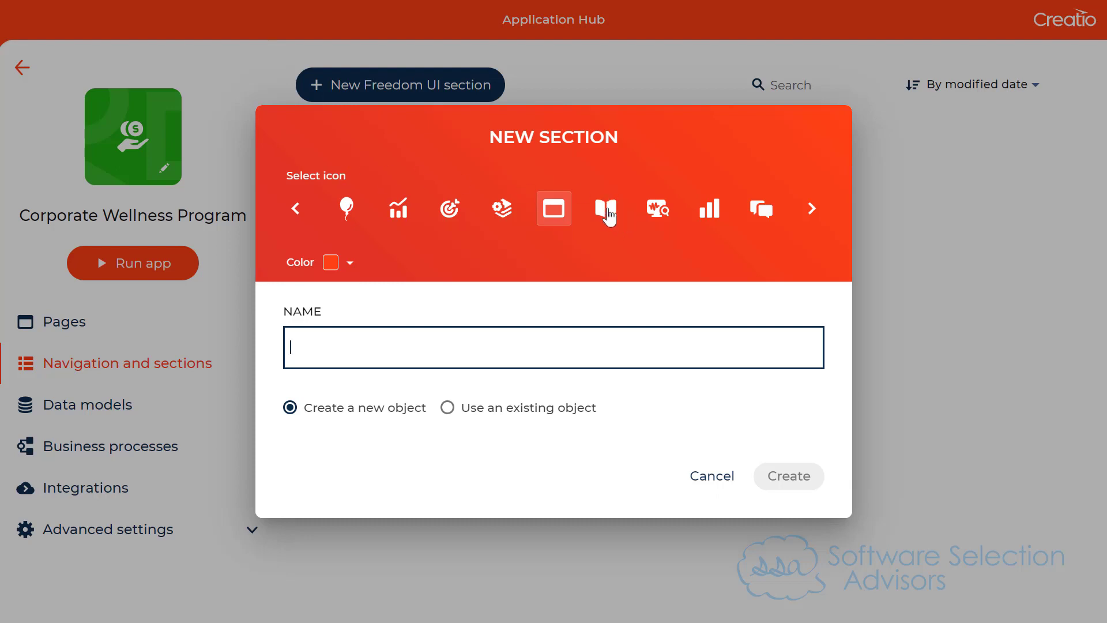
click(810, 209)
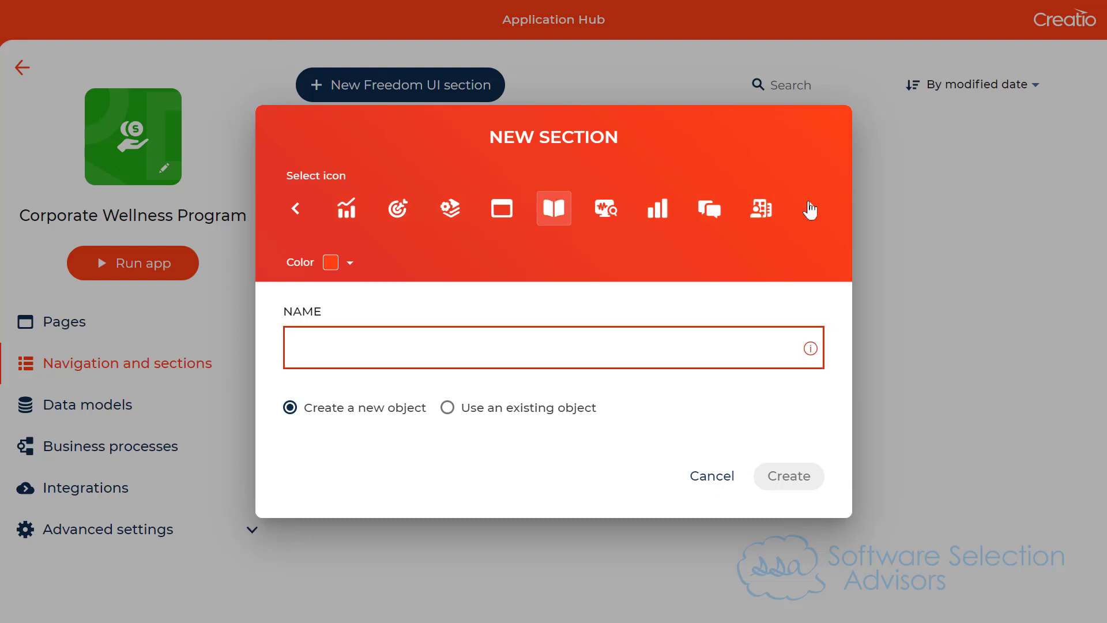
click(810, 209)
click(810, 209)
click(810, 208)
click(810, 208)
click(810, 209)
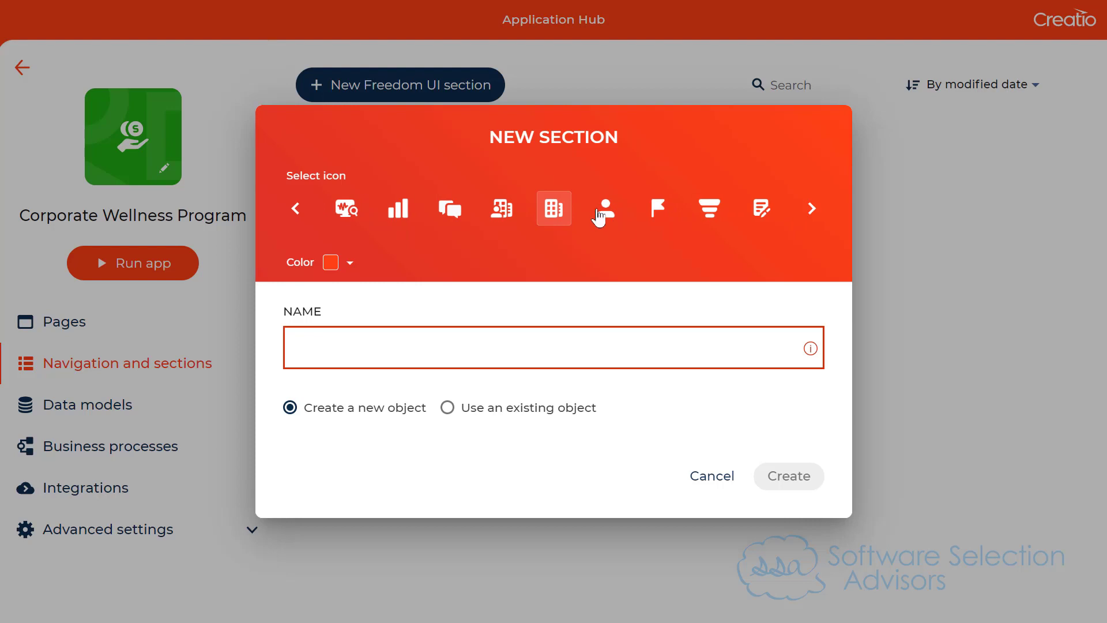
click(349, 265)
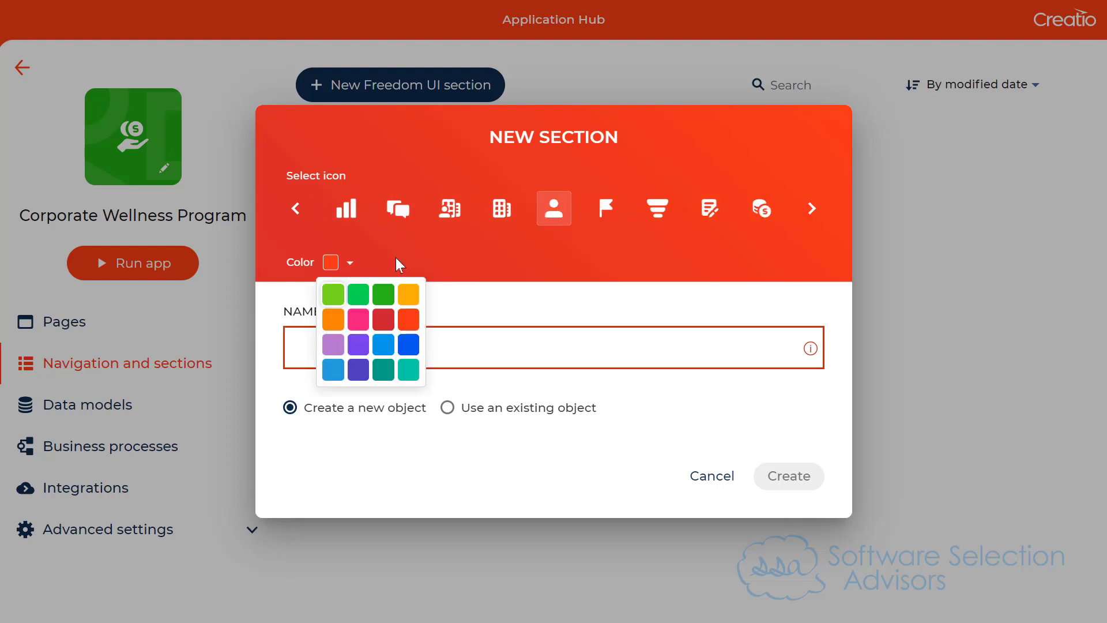
click(366, 296)
Step: Name the new section WP Participants and create it with a new object
click(382, 340)
text(W)
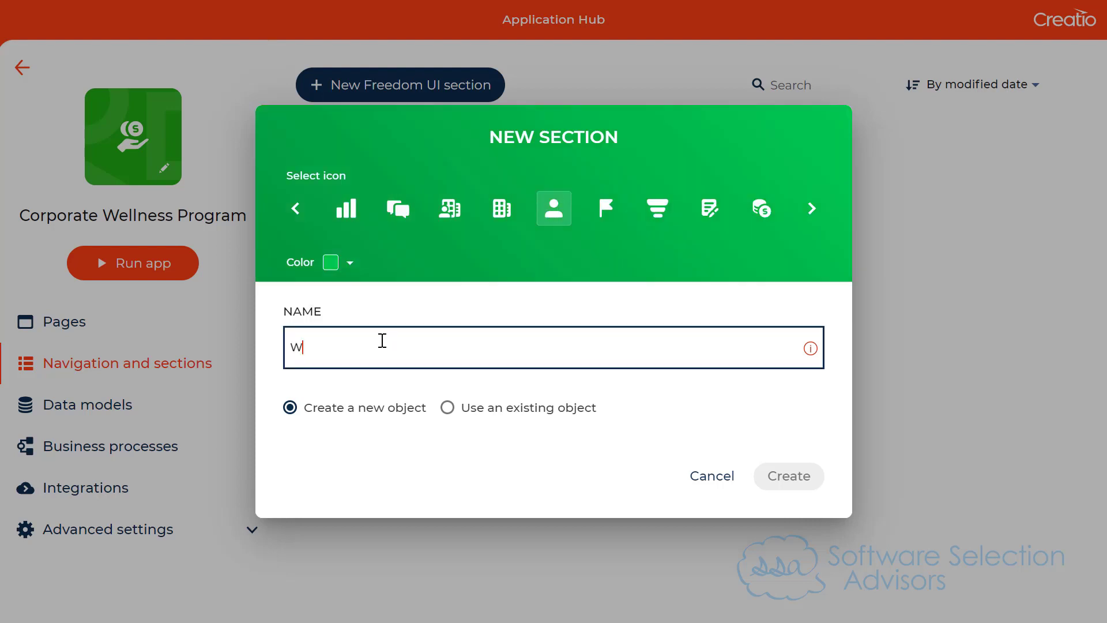
text(ellness Partici)
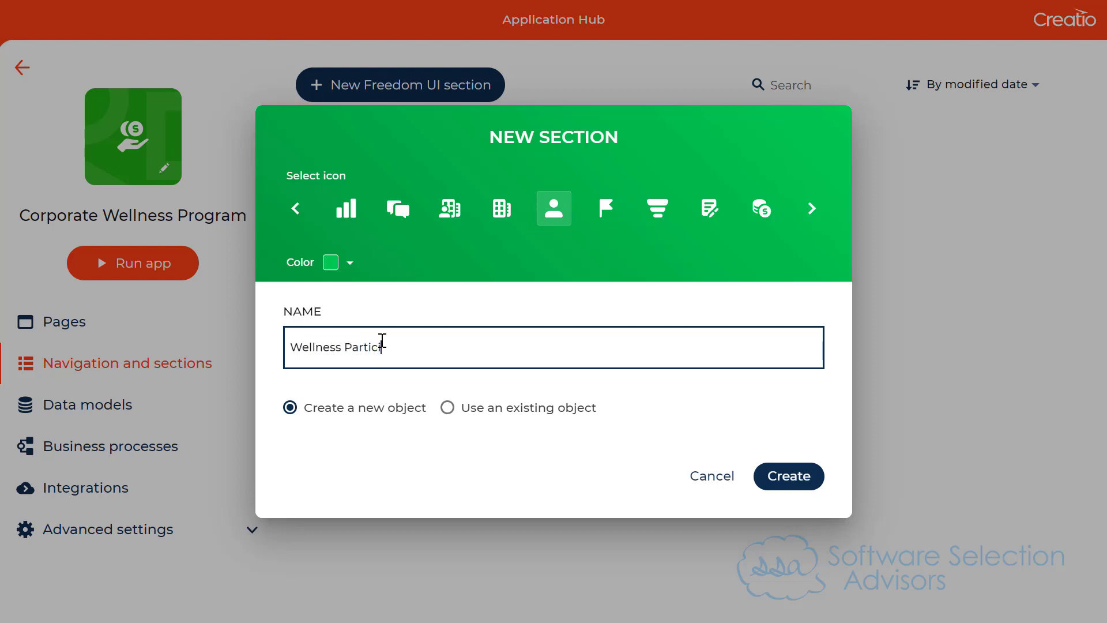
key(BackSpace)
key(ctrl+a)
text(WP)
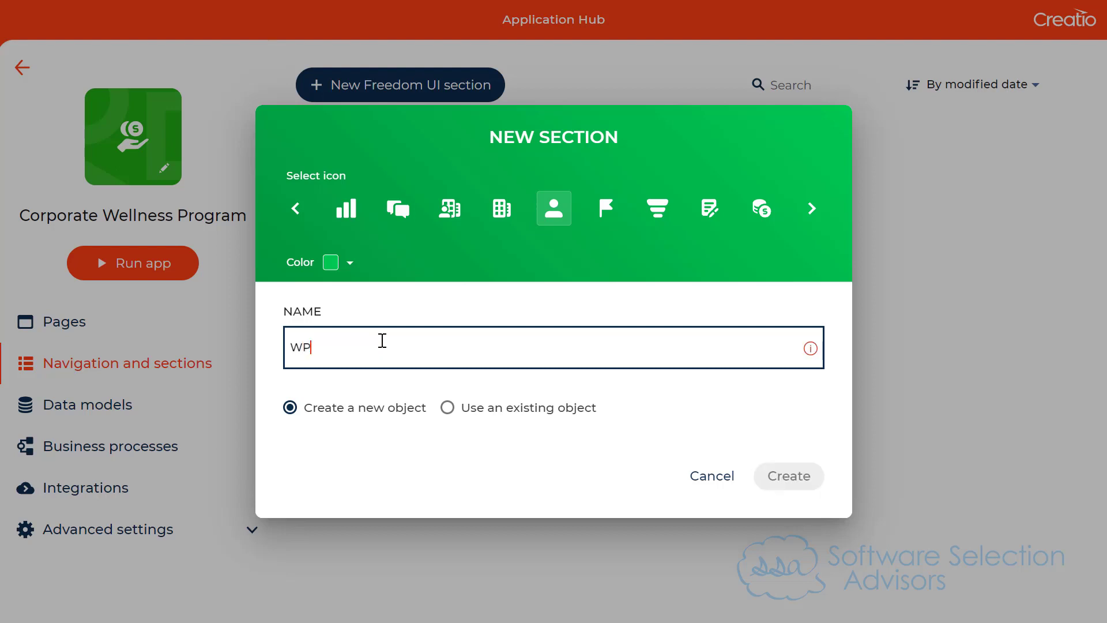
text( Parti)
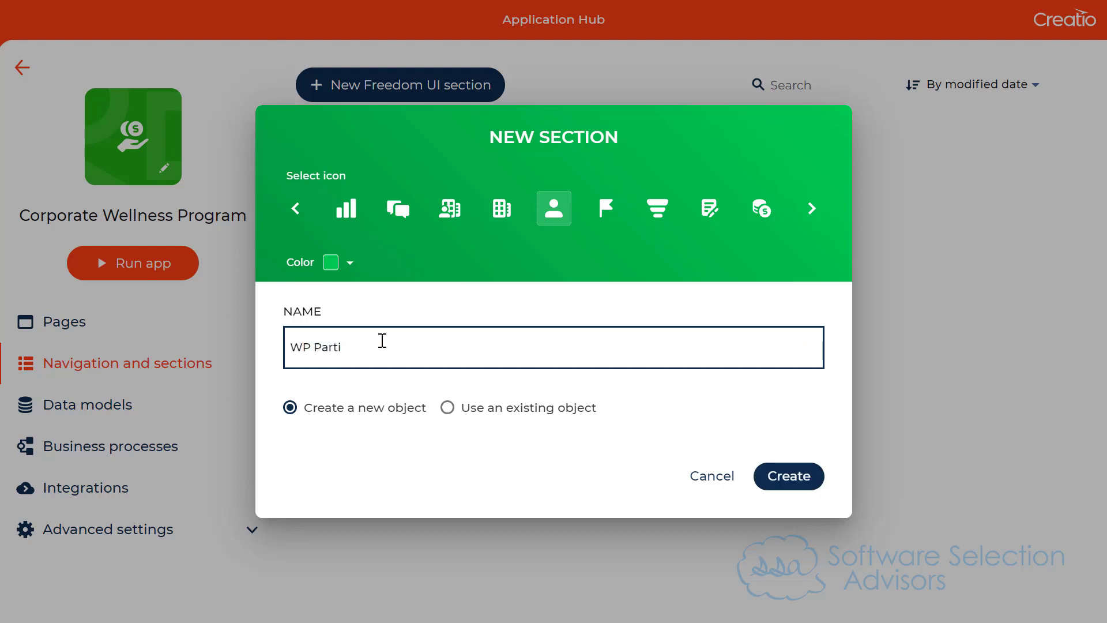
text(cipants)
click(810, 480)
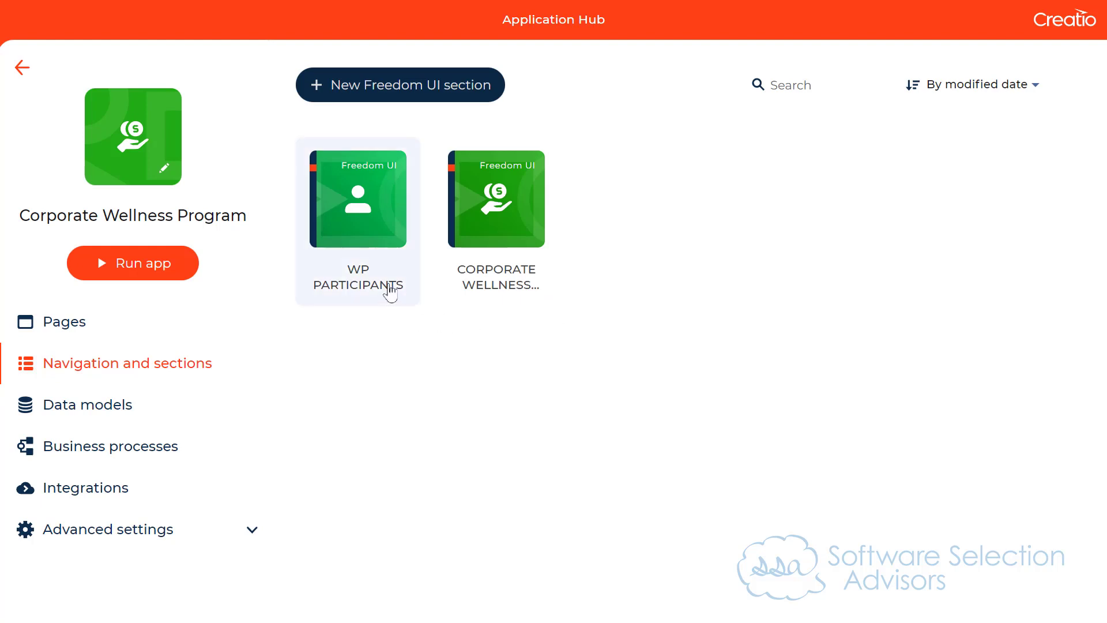
Step: Open the WP Participants form page from the app's pages for editing
click(76, 341)
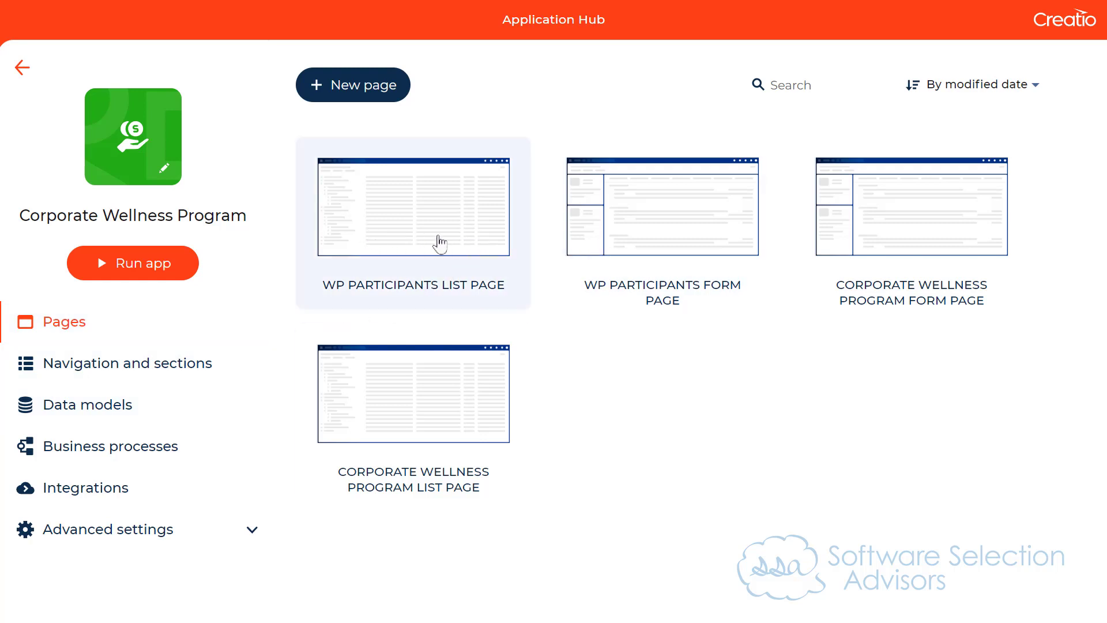
click(634, 245)
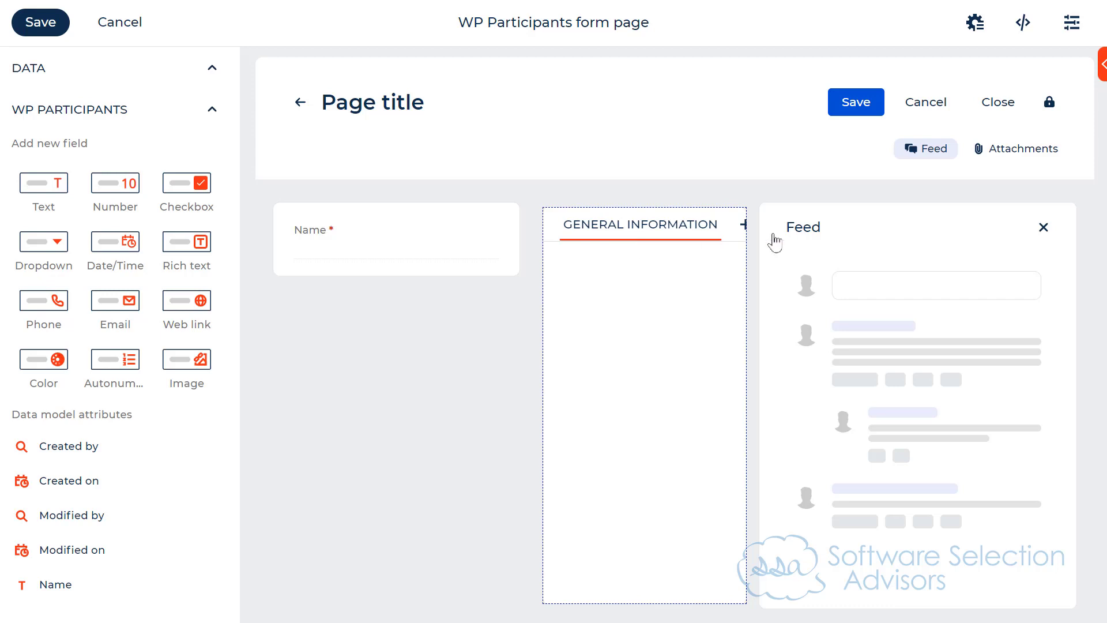
Step: Hide the Feed panel and delete the Name field from the form page
click(1043, 228)
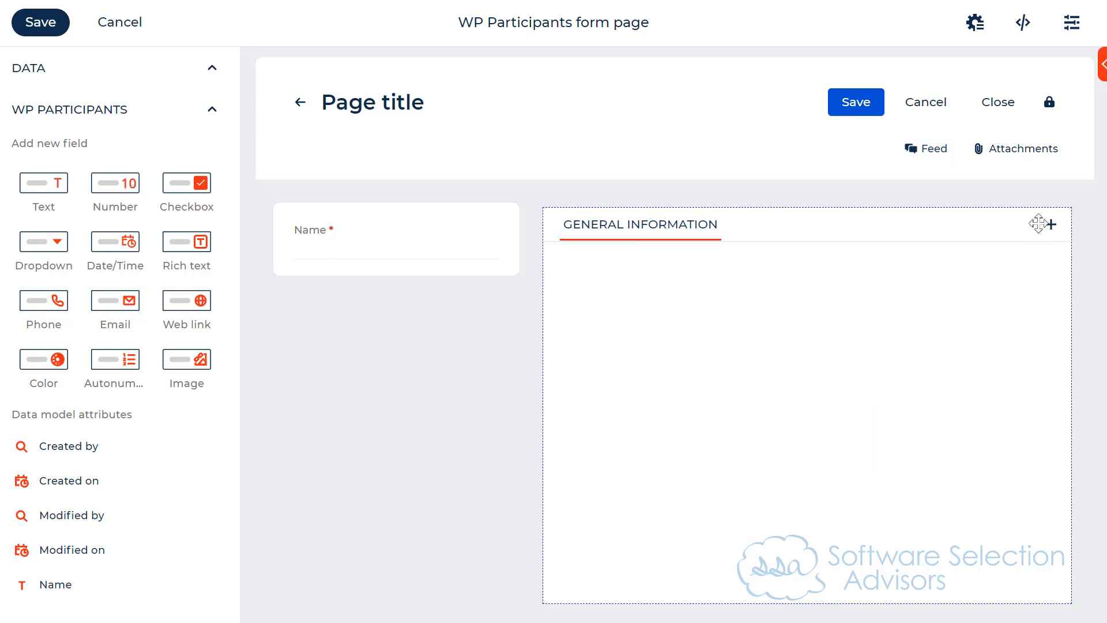
click(299, 229)
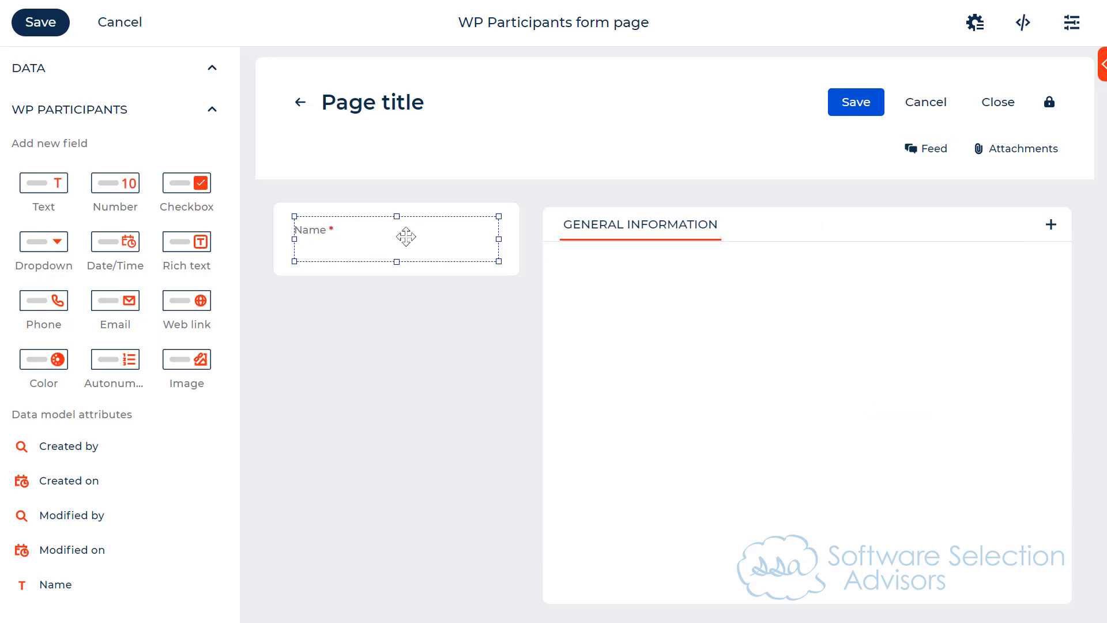
click(406, 236)
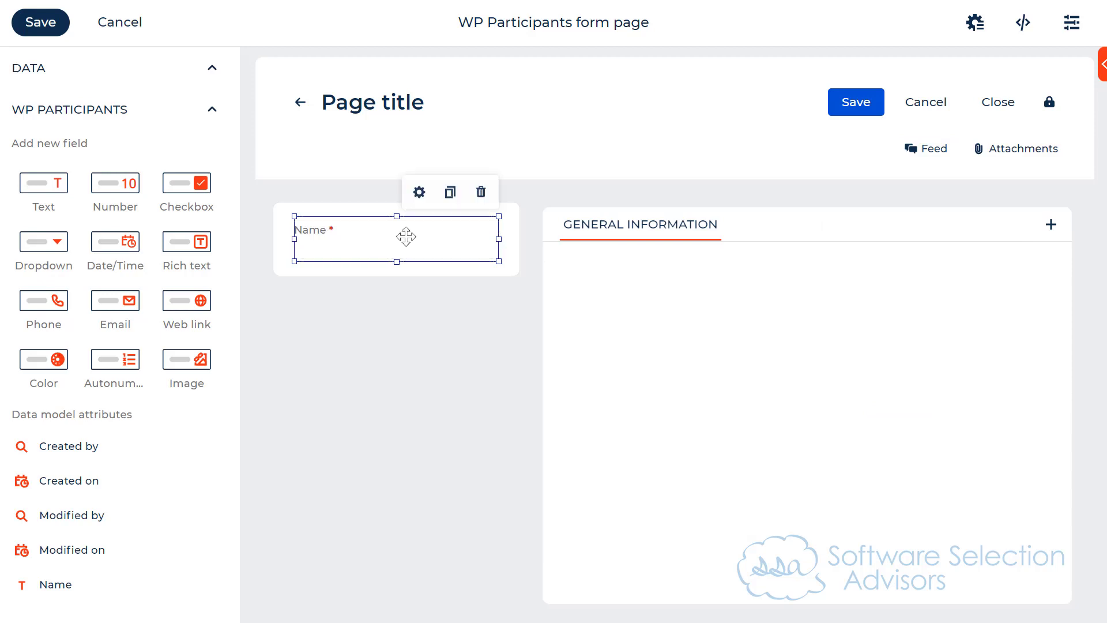
double_click(309, 231)
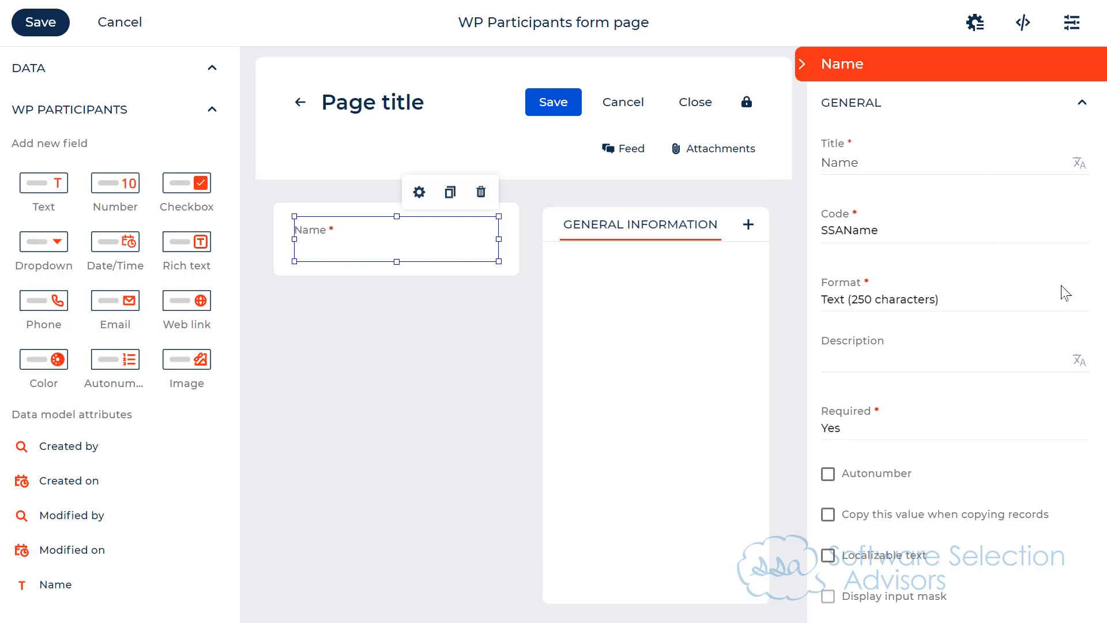
click(481, 192)
click(487, 192)
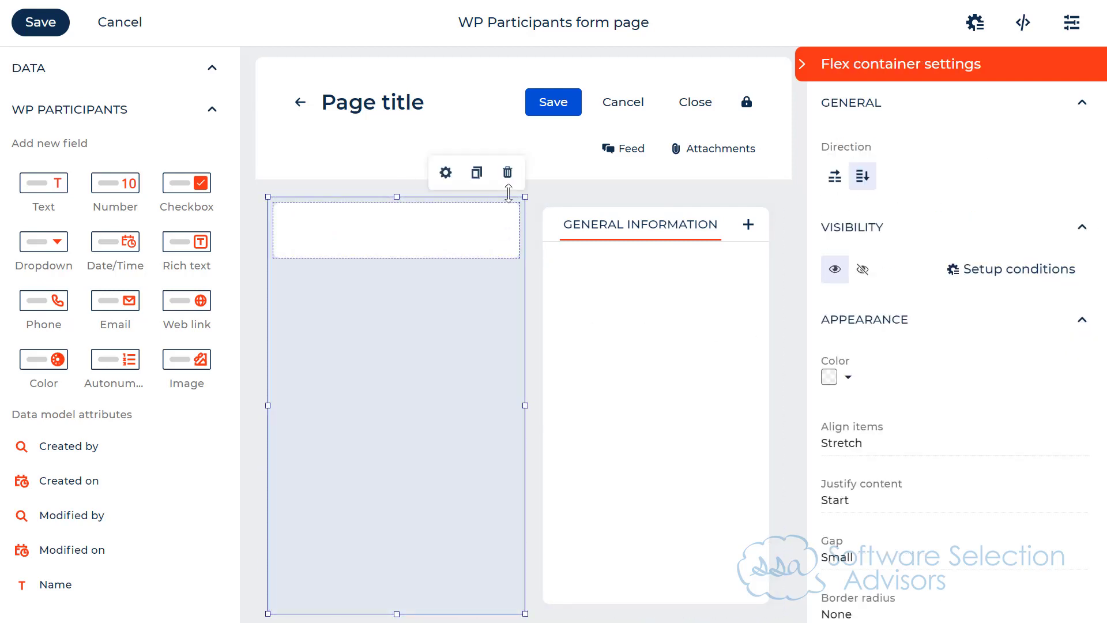
Step: Delete the empty side container and stretch the General Information tabs panel across both page columns
click(509, 173)
click(576, 333)
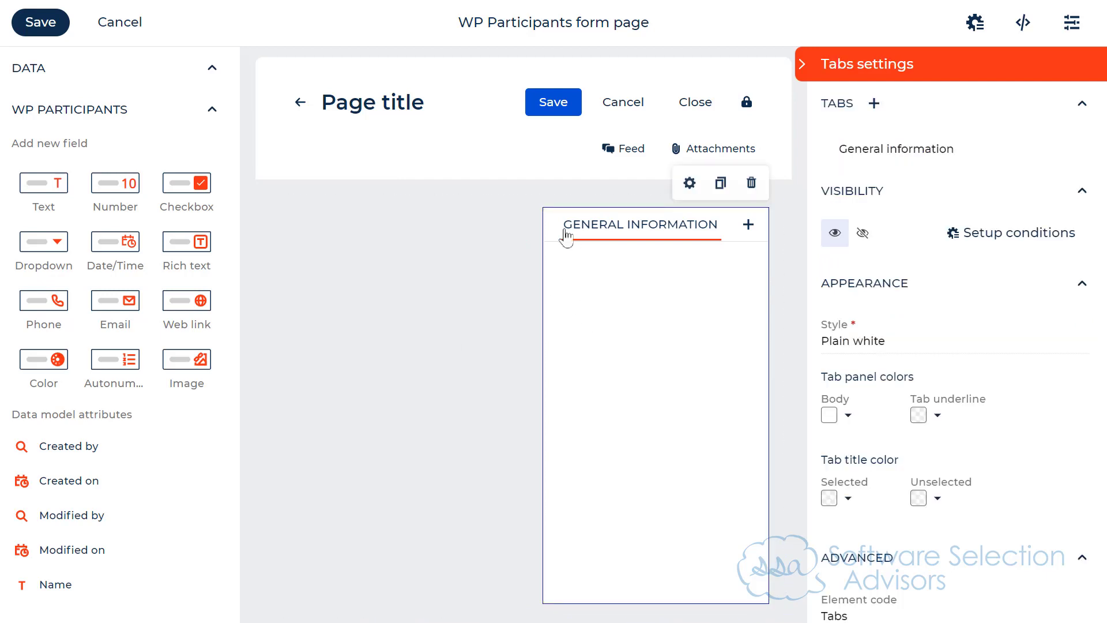
drag(566, 234, 289, 238)
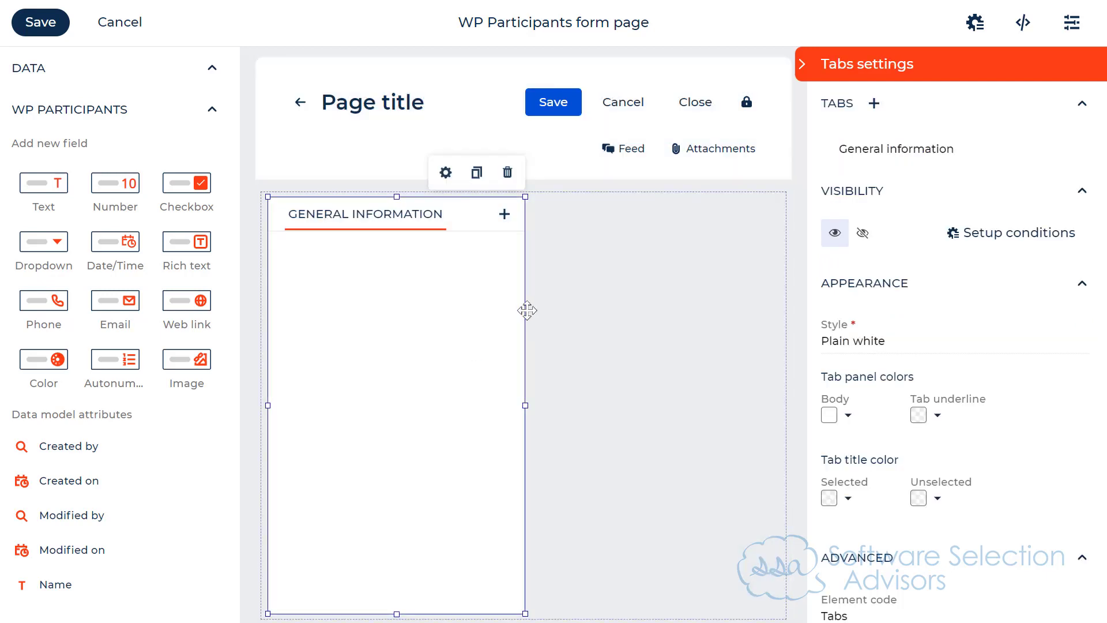
drag(520, 402, 772, 416)
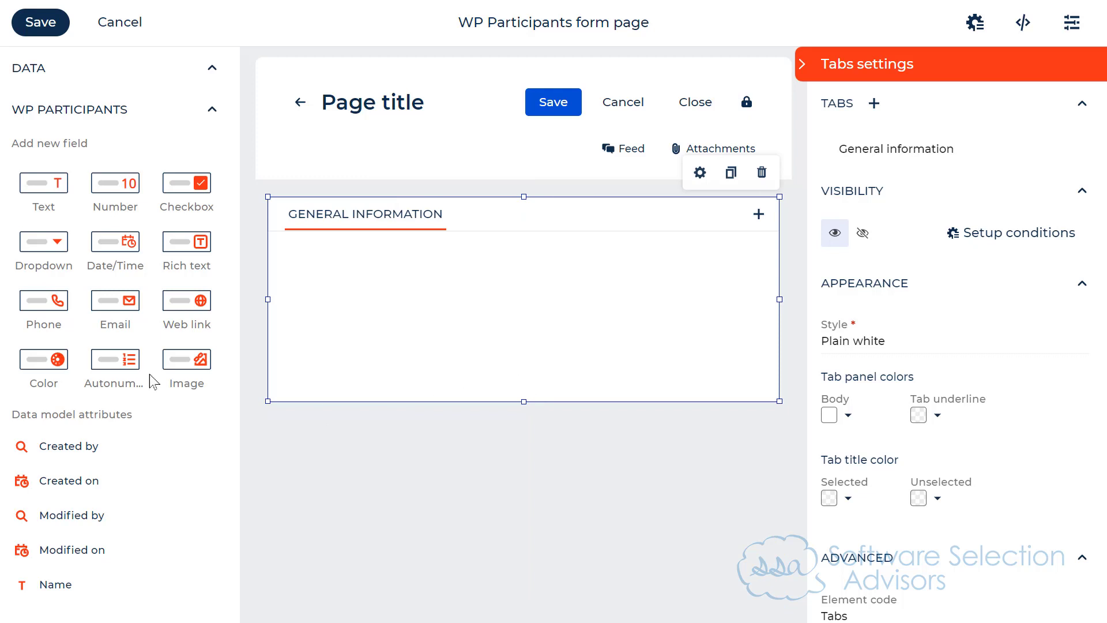
Step: Add a dropdown field to the General Information tab, titled Wellness Program with the code SSAWellnessProgram
drag(356, 267, 350, 262)
drag(922, 155, 801, 160)
text(Wellness Program)
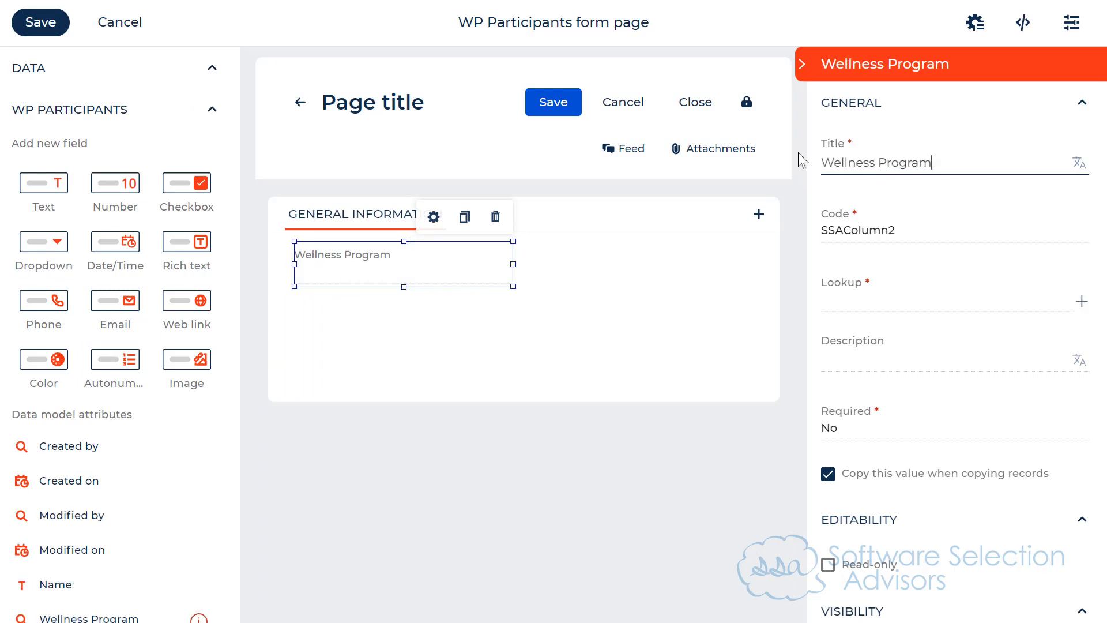
triple_click(828, 169)
key(ctrl+c)
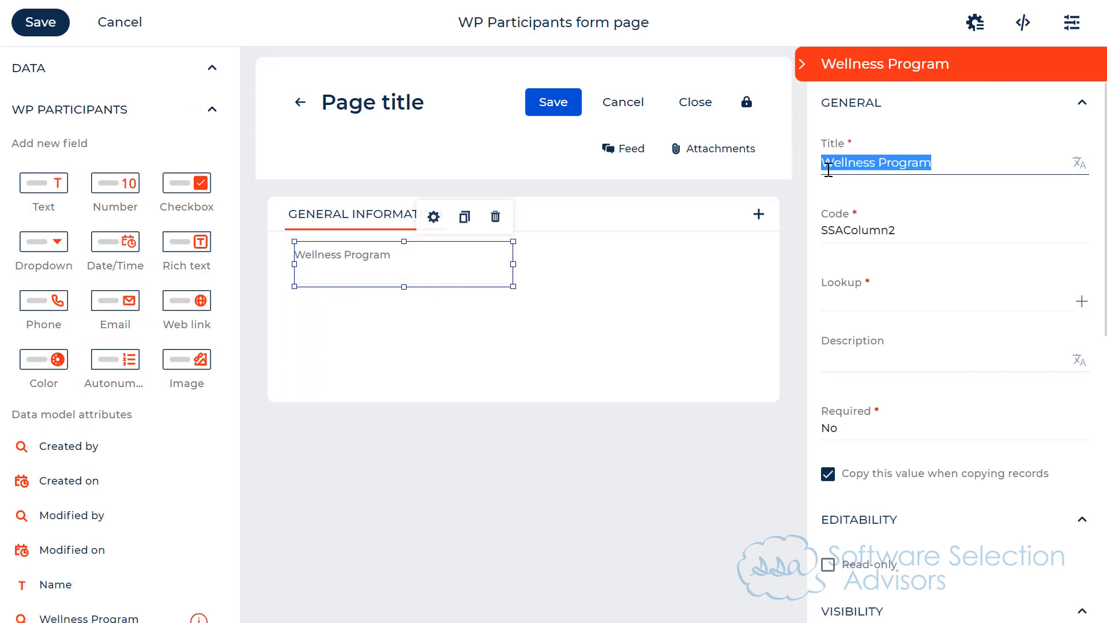
drag(844, 231, 924, 234)
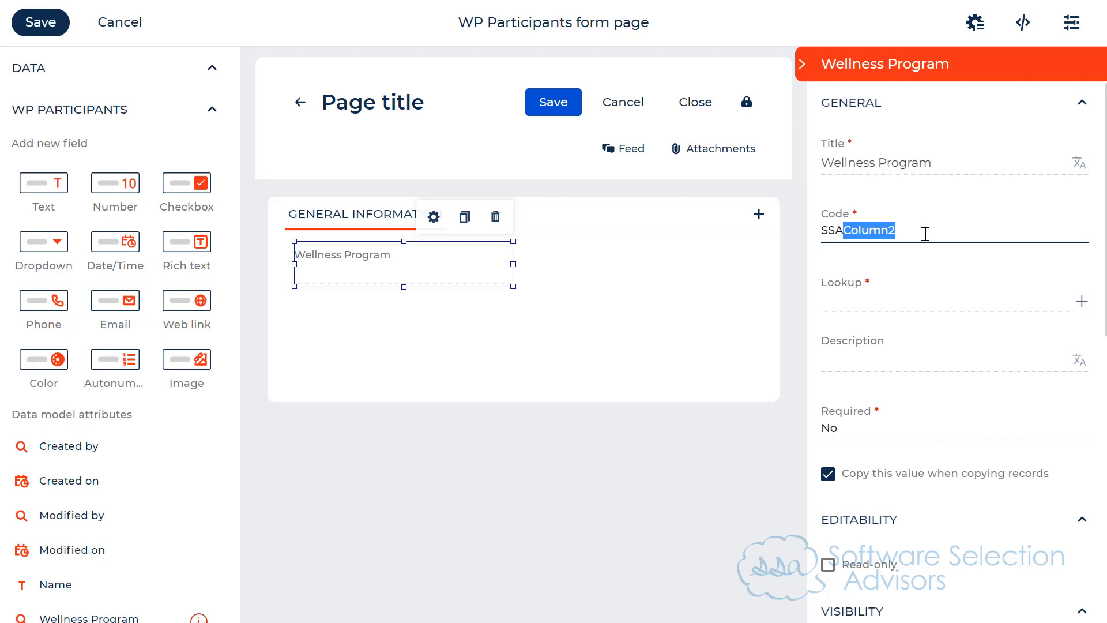
key(ctrl+v)
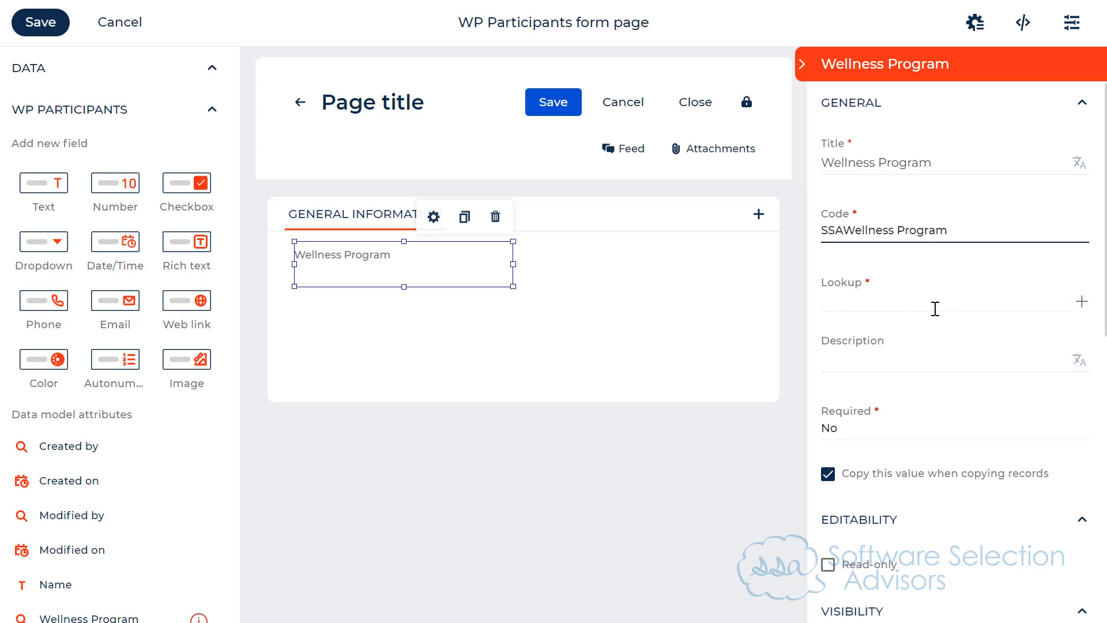
click(896, 230)
key(BackSpace)
Step: Set the Wellness Program field's lookup to Corporate Wellness Program
click(938, 301)
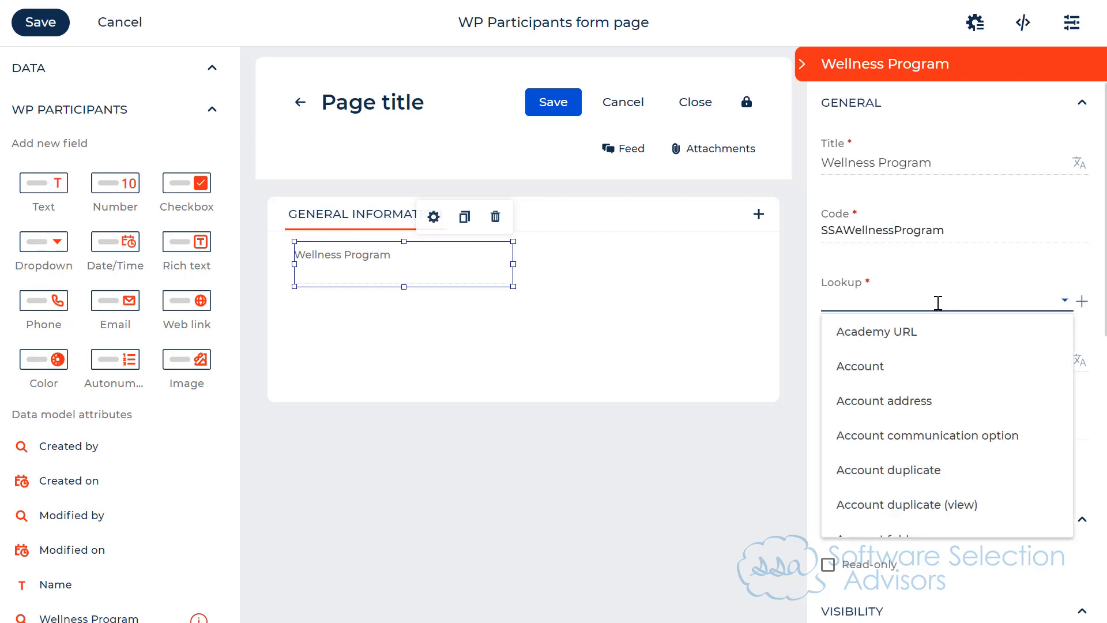
text(corpor)
click(902, 334)
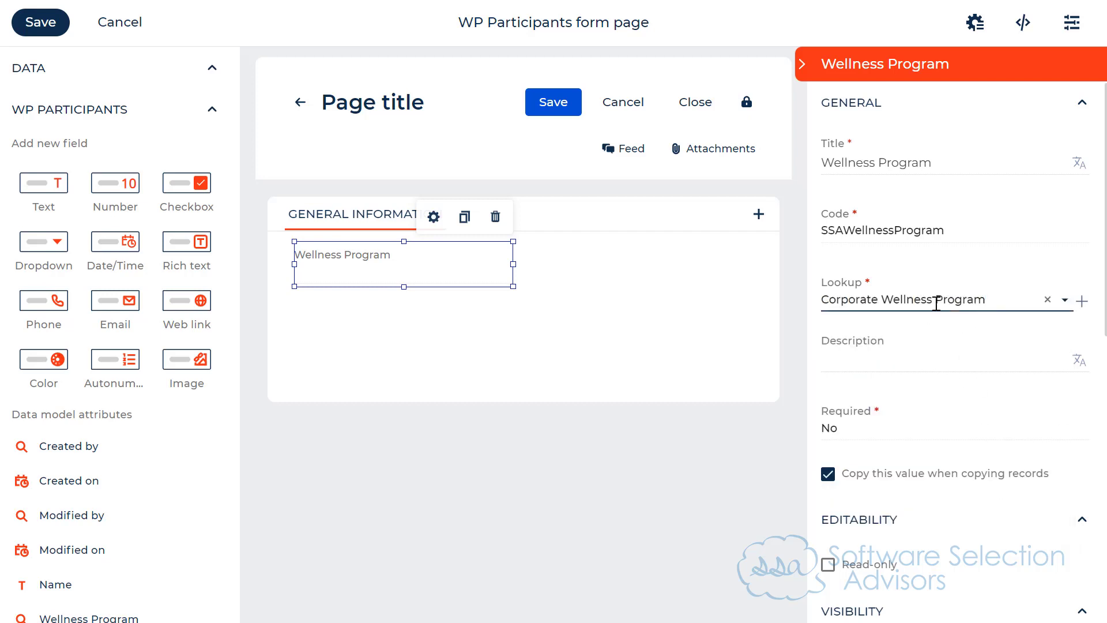
Step: Set the Wellness Program field's title position to Above and widen the field across both columns of the tab
scroll(934, 470, down, 5)
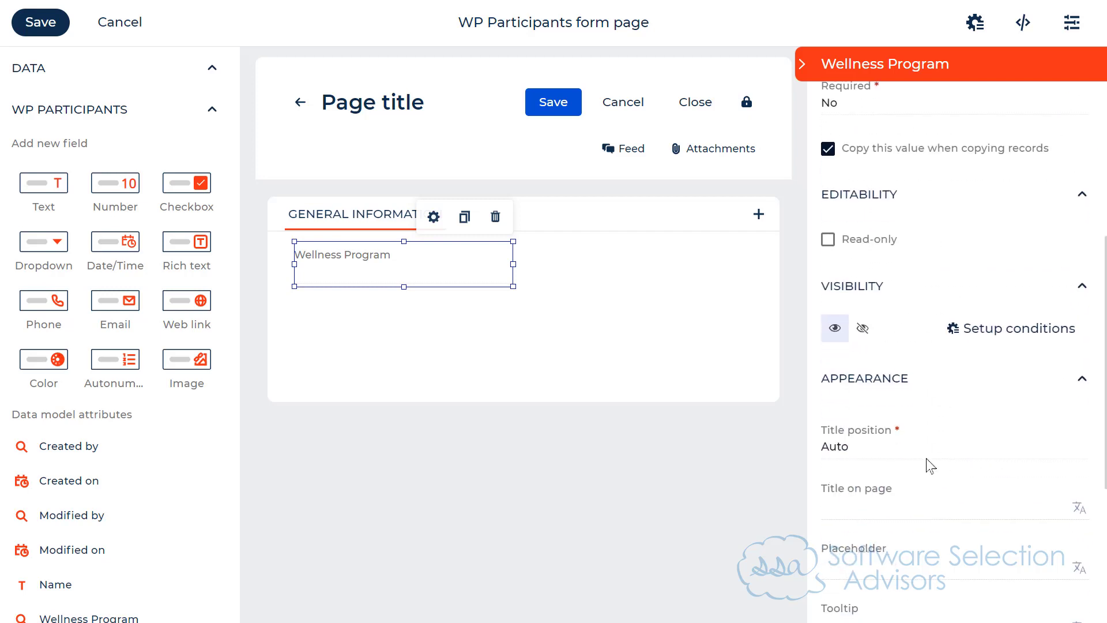
click(900, 448)
click(920, 539)
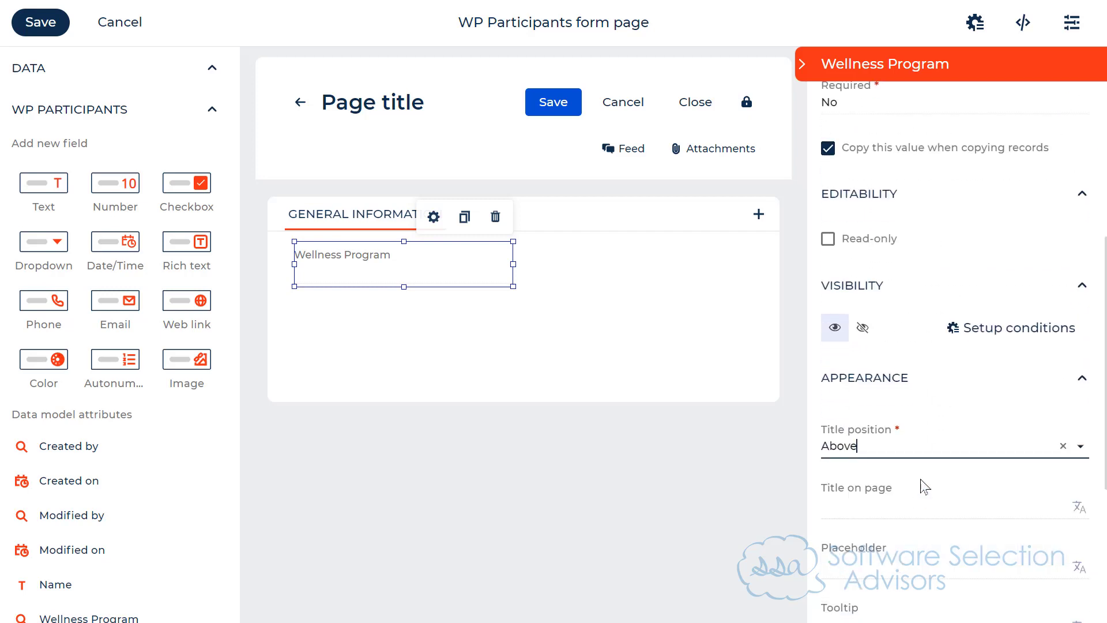
drag(513, 264, 688, 267)
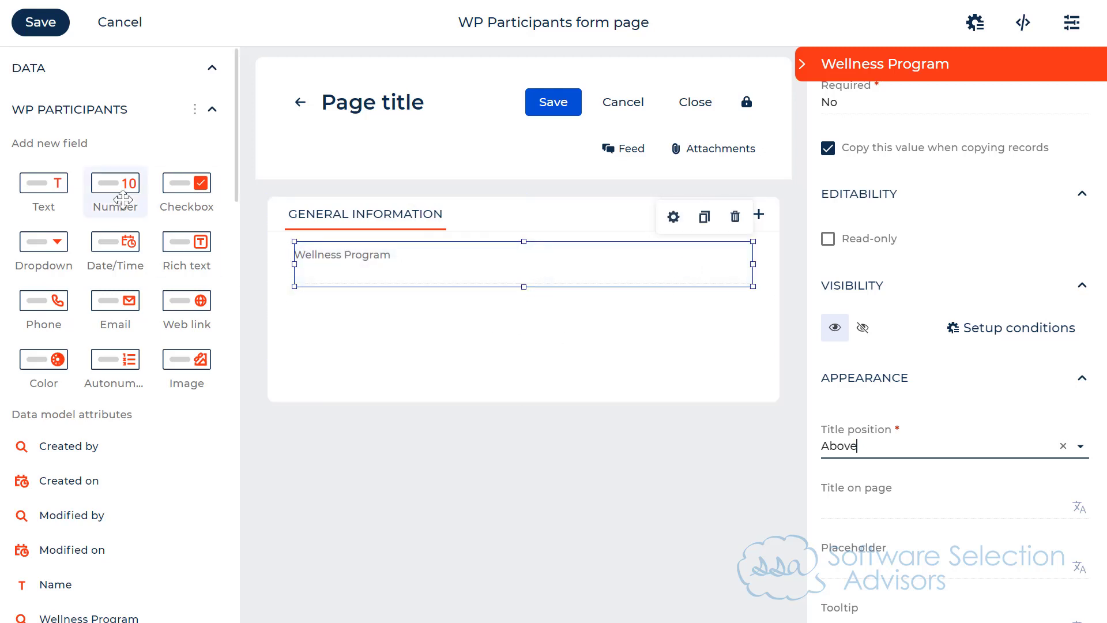
Step: Add a dropdown field below Wellness Program, titled Employee with the code SSAEmployee
click(40, 233)
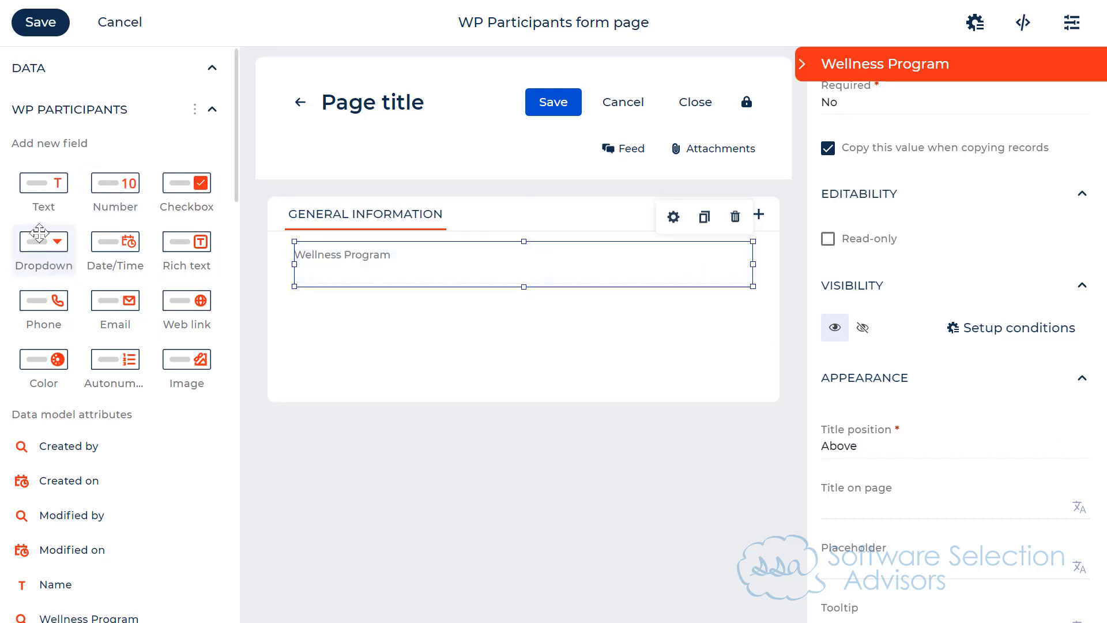
drag(39, 233, 343, 299)
drag(897, 163, 780, 147)
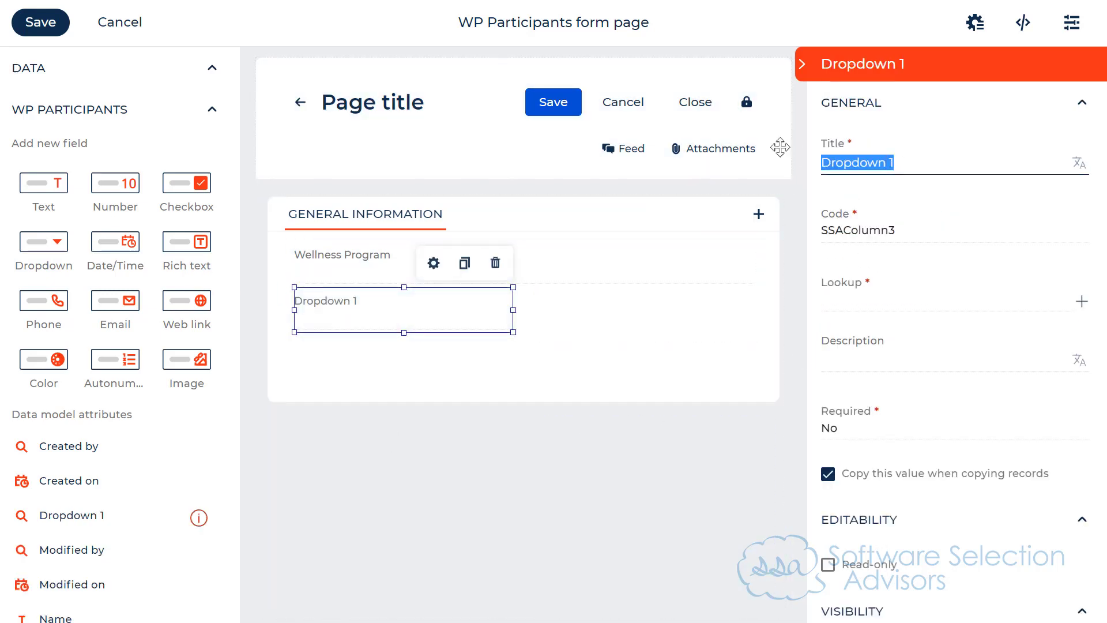
text(Employee)
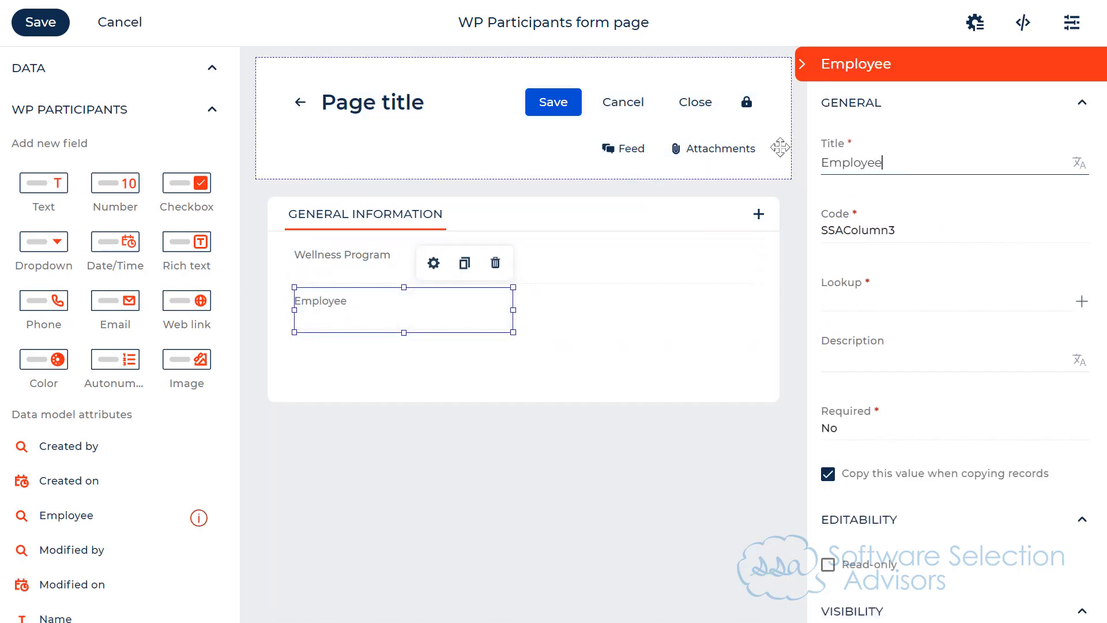
key(Tab)
key(Tab)
text(SSAEmploye)
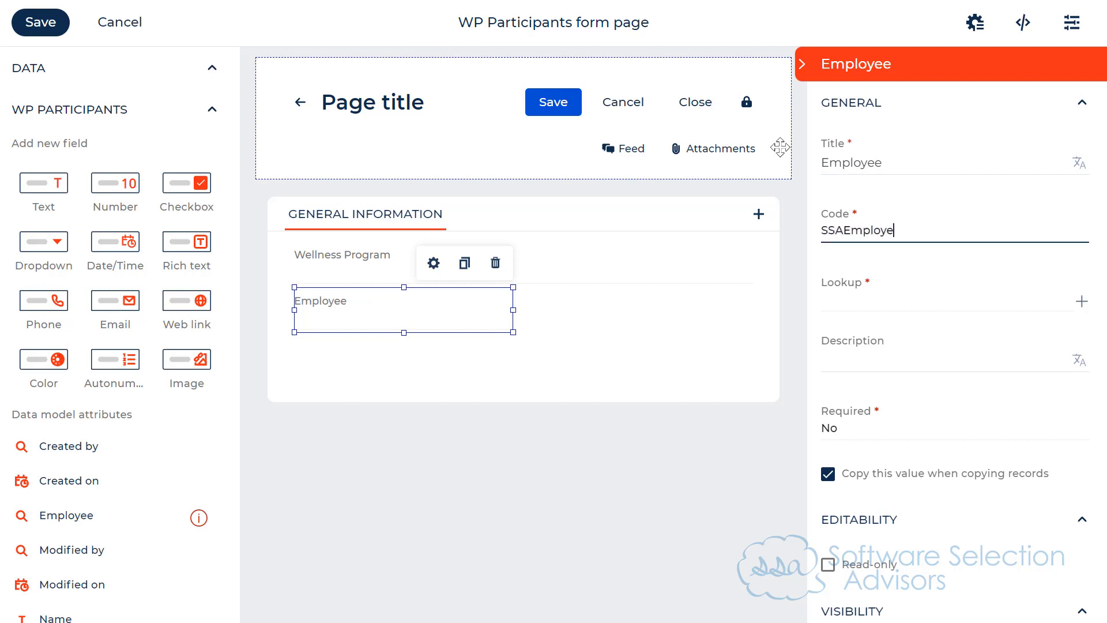
text(e)
key(Tab)
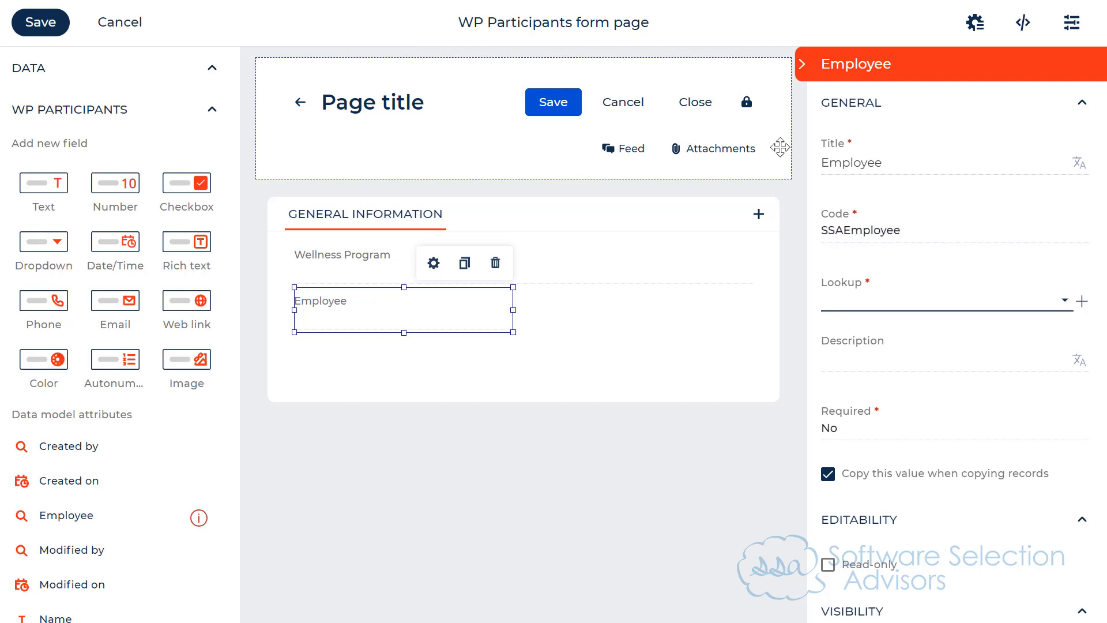
Step: Set the Employee field's lookup to Contact and make the field required
click(904, 299)
text(contact)
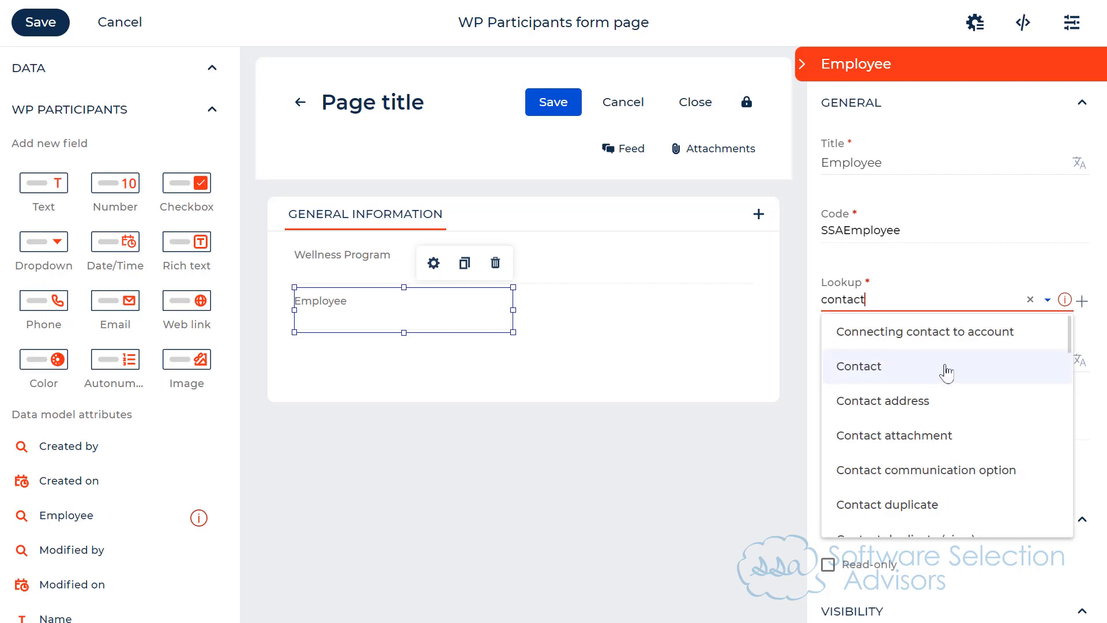
click(946, 373)
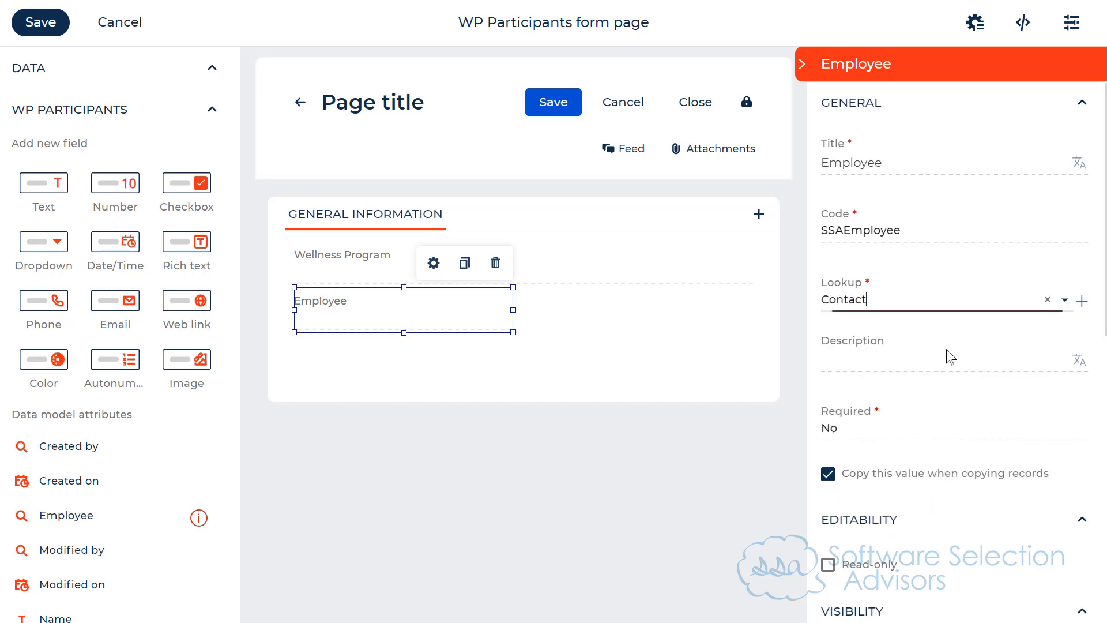
click(859, 430)
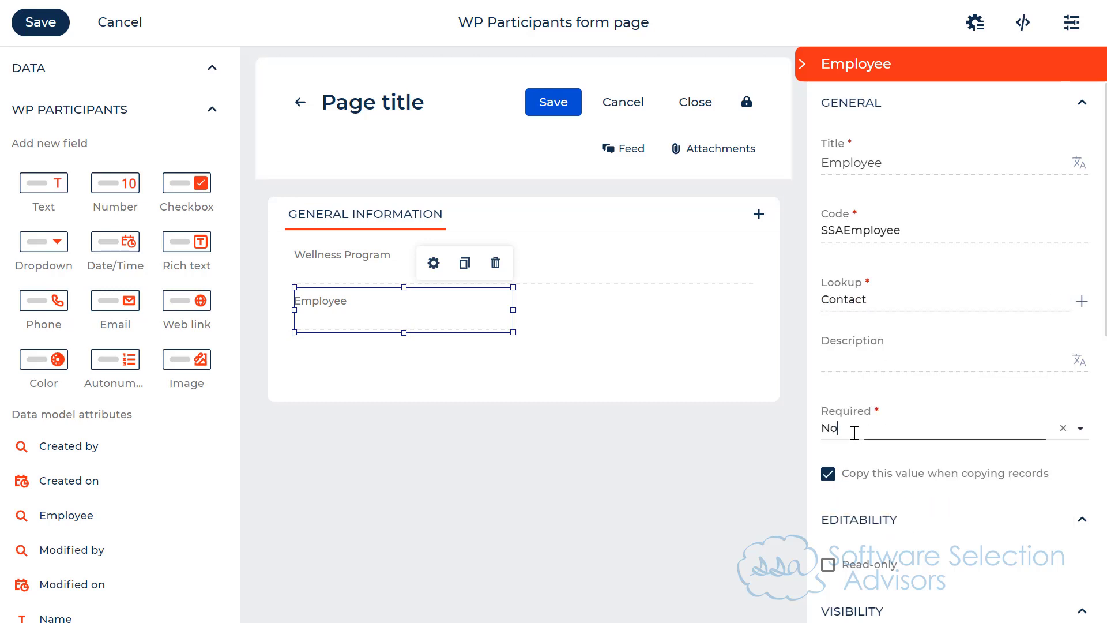
click(851, 493)
Step: Make the Wellness Program field required
click(346, 254)
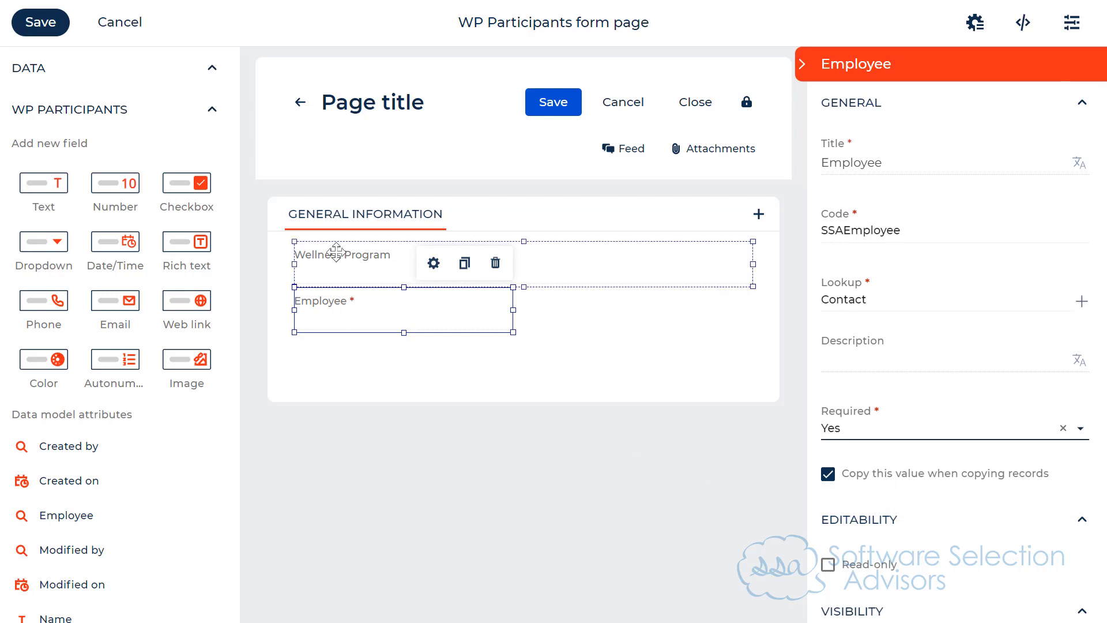
click(913, 426)
click(831, 492)
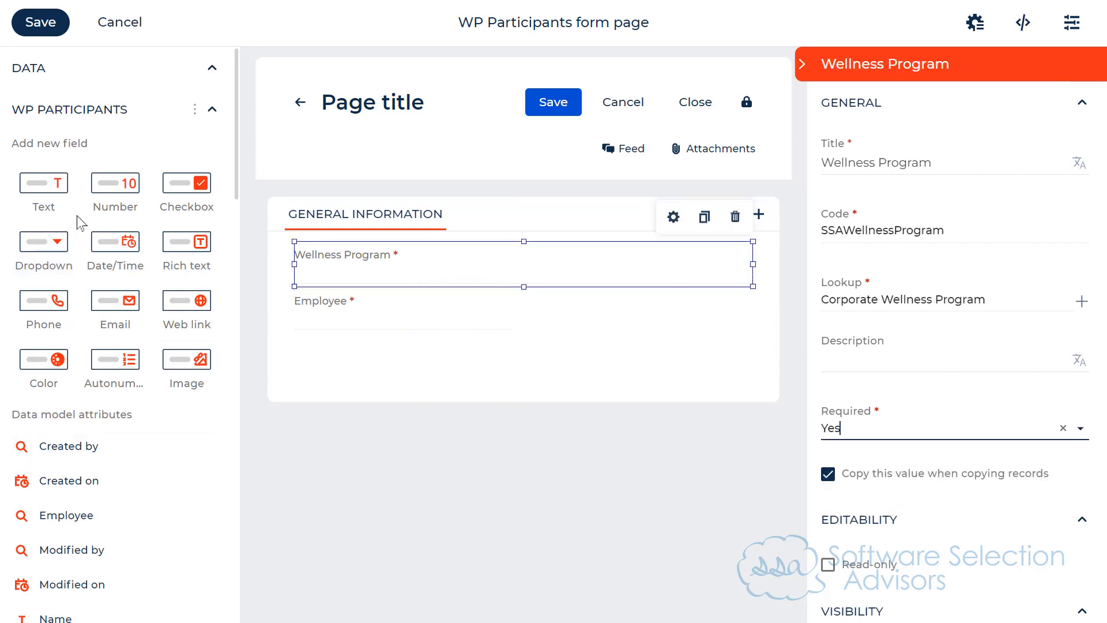
Step: Add a date/time field beside Employee, titled Date Enrolled with the code SSADateEnrolled
drag(408, 294, 583, 316)
drag(926, 170, 801, 158)
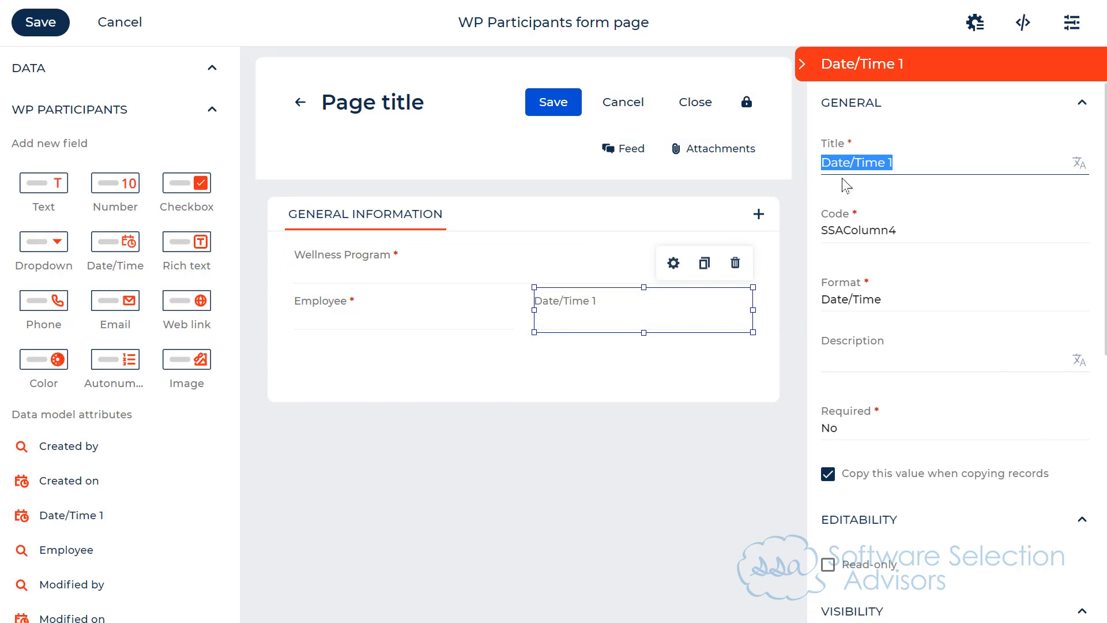
text(Date E)
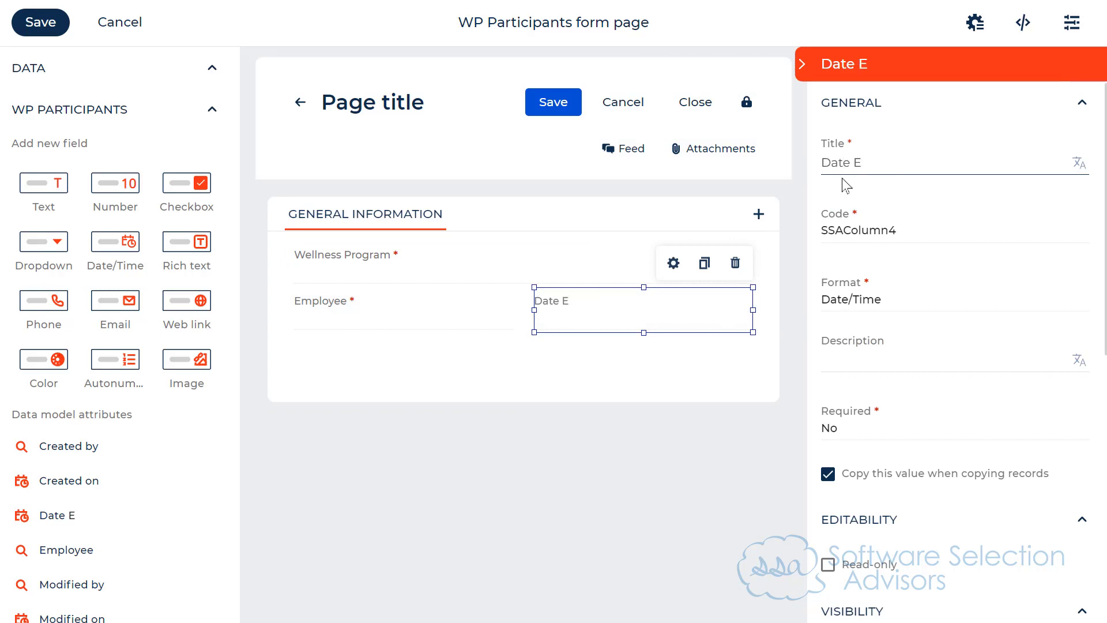
text(nrolled)
key(ctrl+a)
key(Tab)
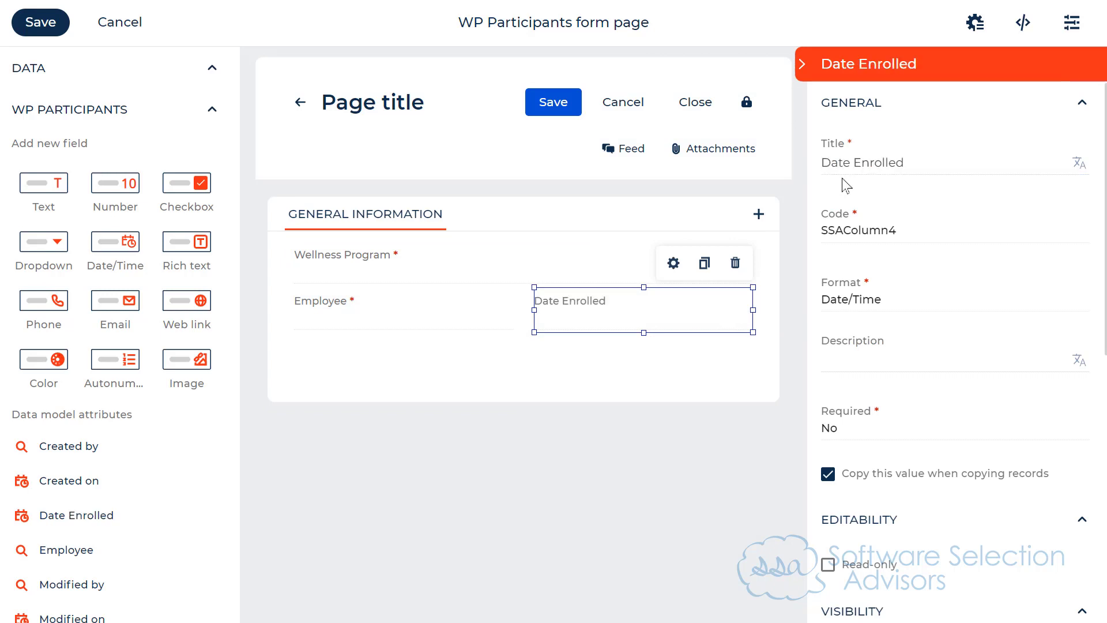
text(SSA)
text(Date Enrolled)
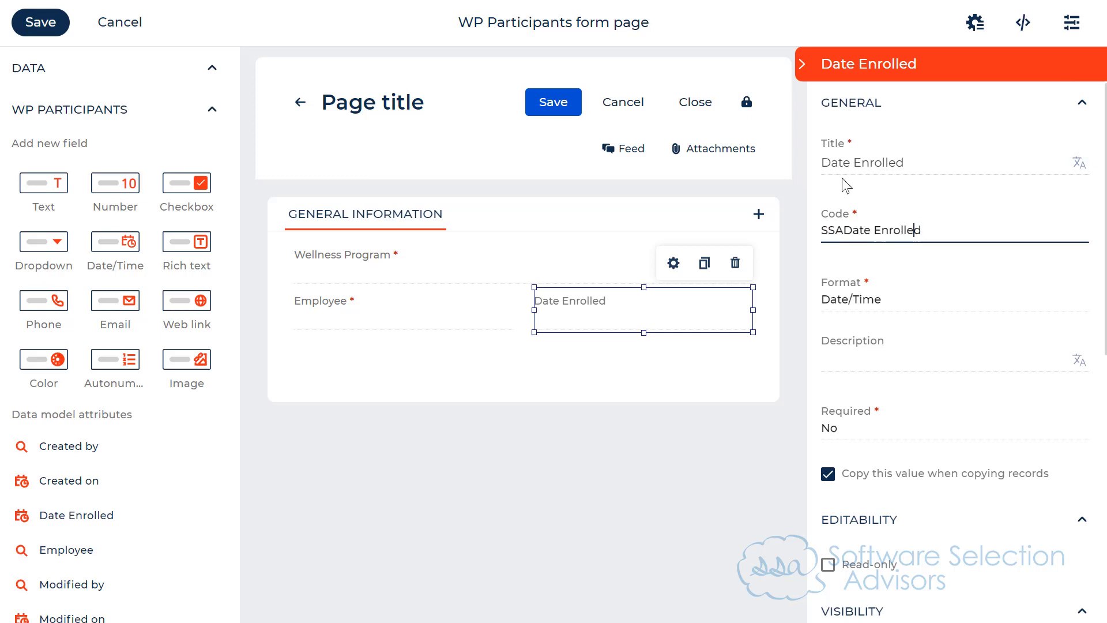
key(BackSpace)
key(Tab)
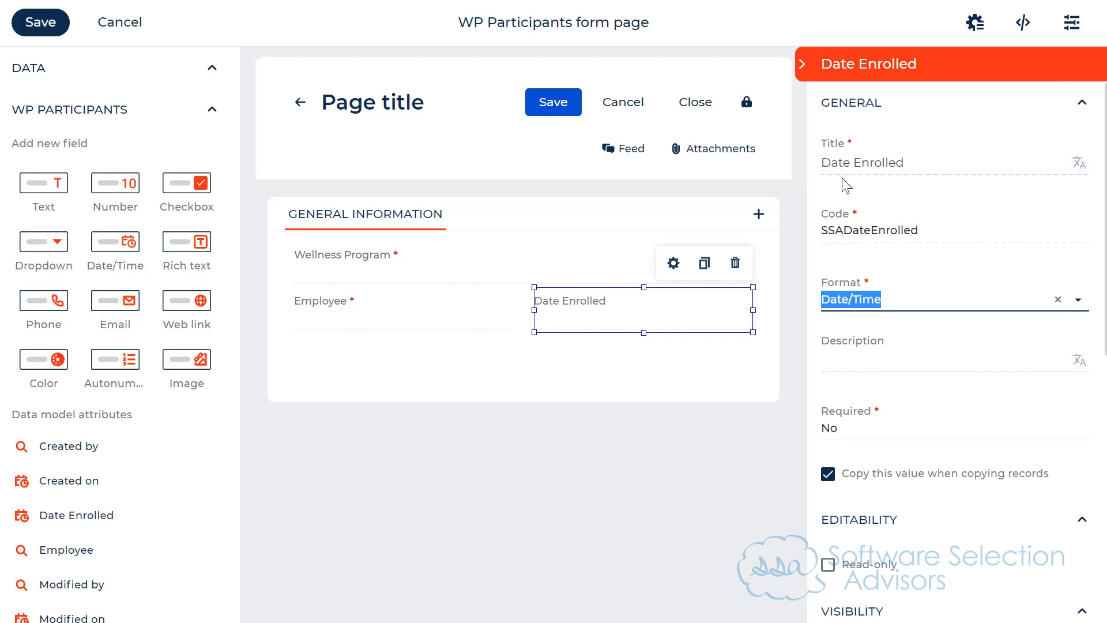
Step: Set the Date Enrolled field's format to Date and its title position to Above
click(876, 294)
click(887, 363)
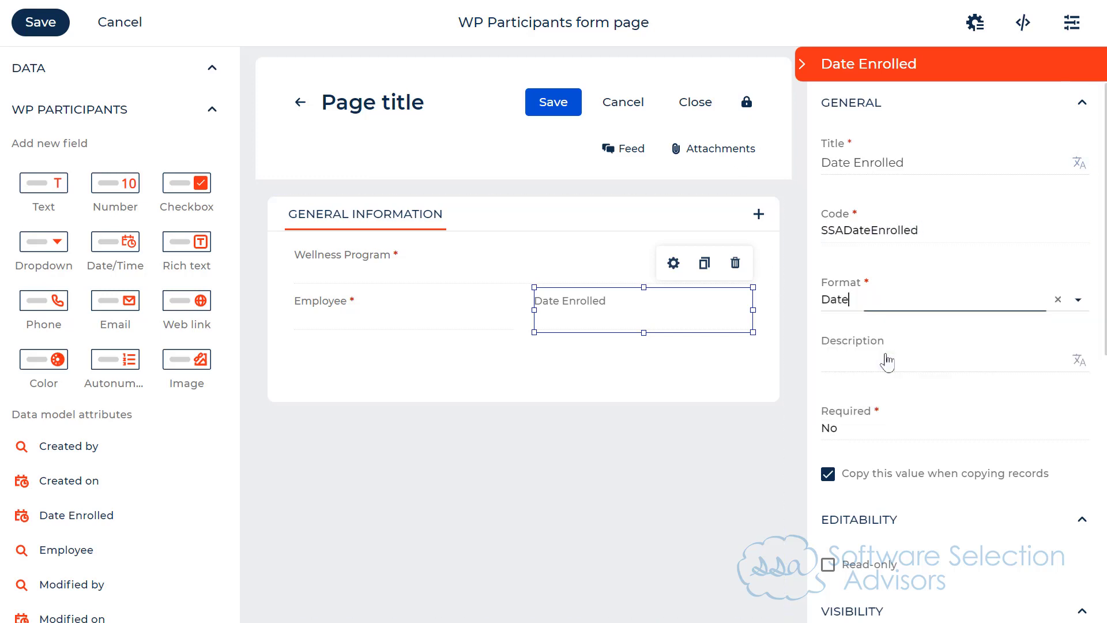
scroll(887, 361, down, 4)
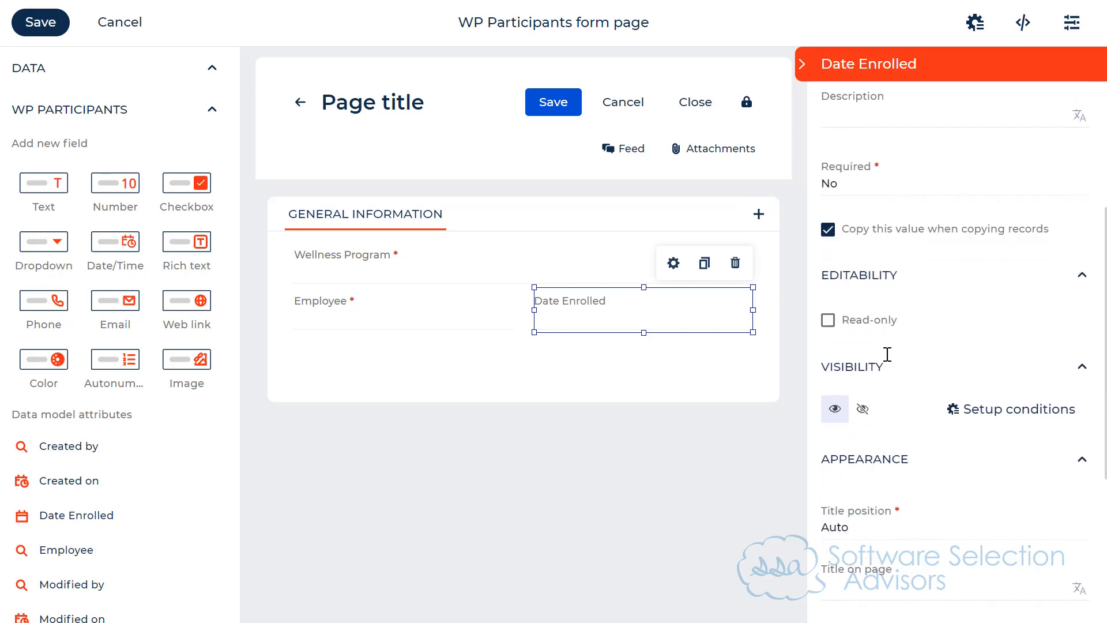
scroll(951, 404, down, 1)
click(835, 444)
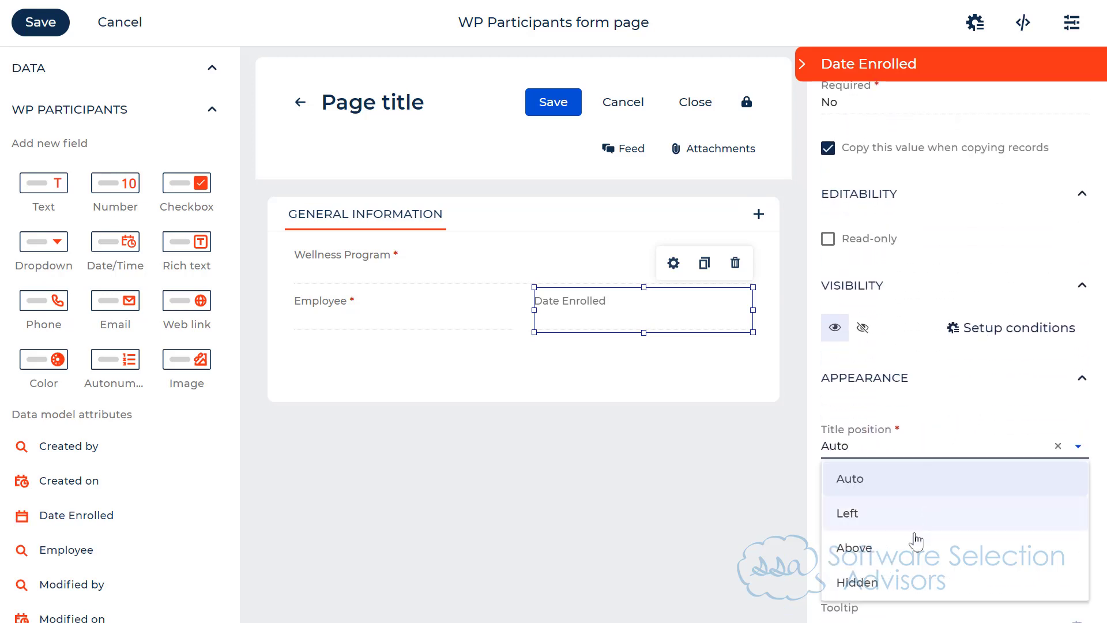
click(916, 545)
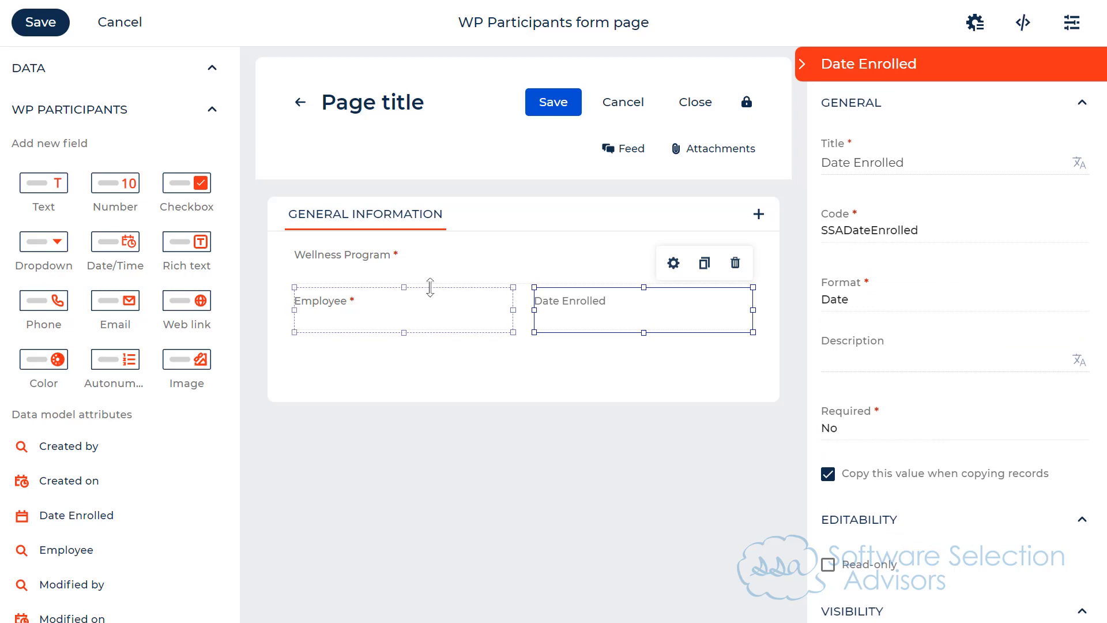
Step: Set the Employee field's title position to Above
click(387, 308)
scroll(894, 404, down, 5)
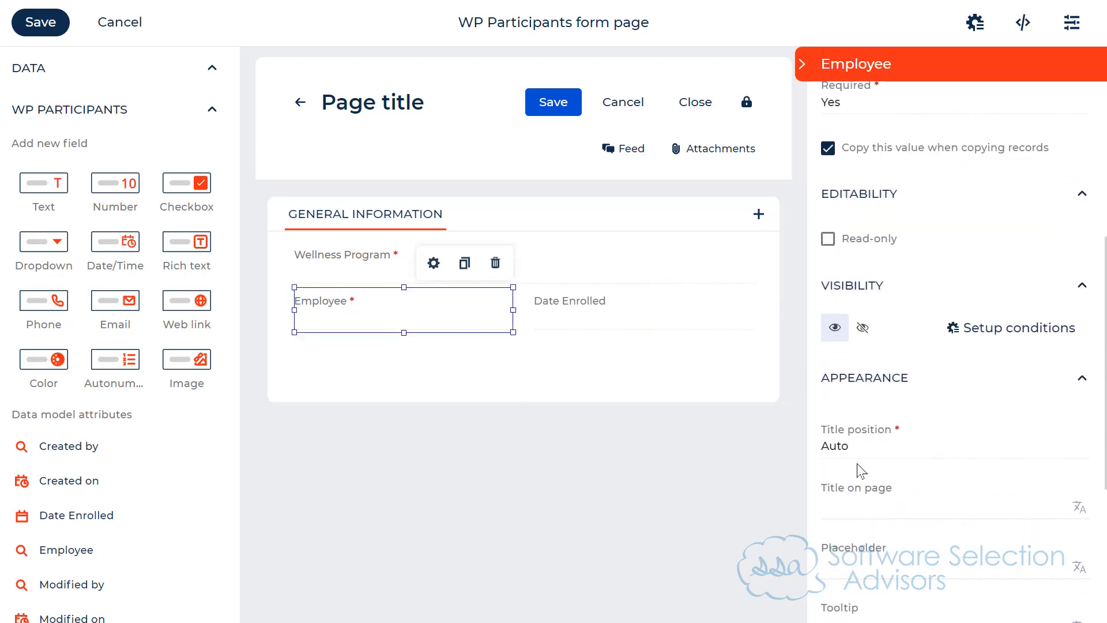
click(860, 446)
click(868, 545)
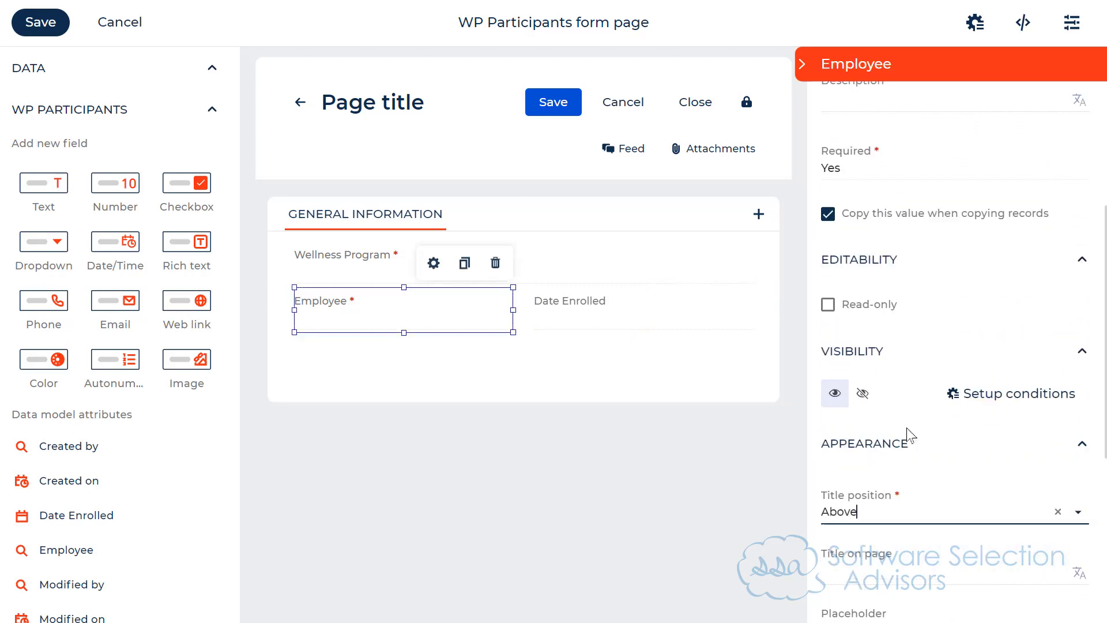
Step: Place the existing Name attribute below Employee on the form and make it not required
scroll(99, 510, down, 2)
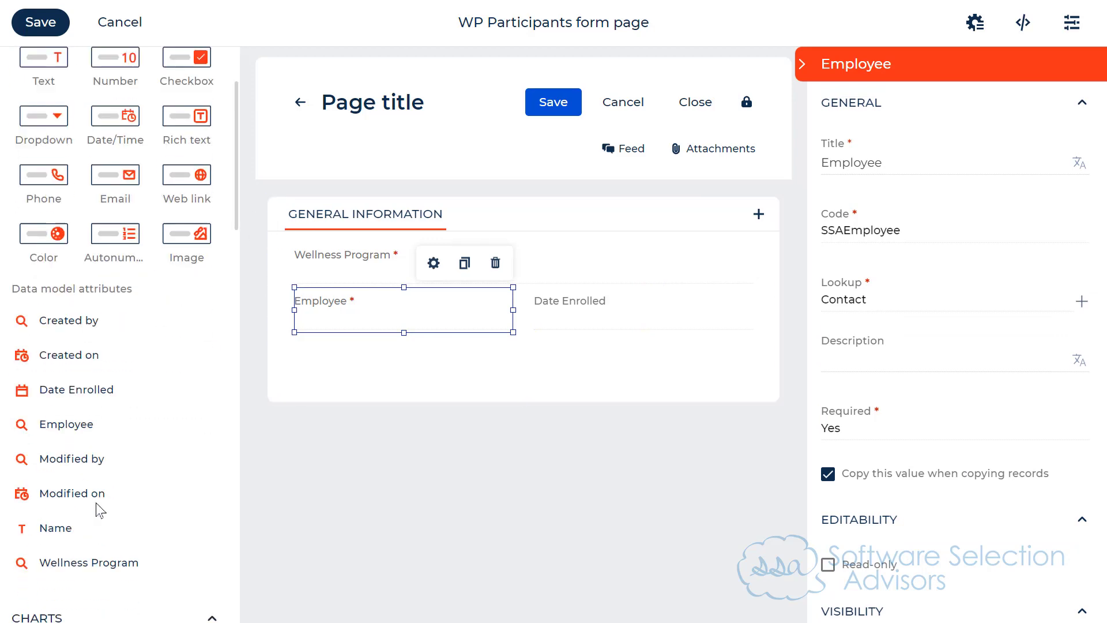
scroll(99, 510, down, 1)
drag(86, 479, 306, 339)
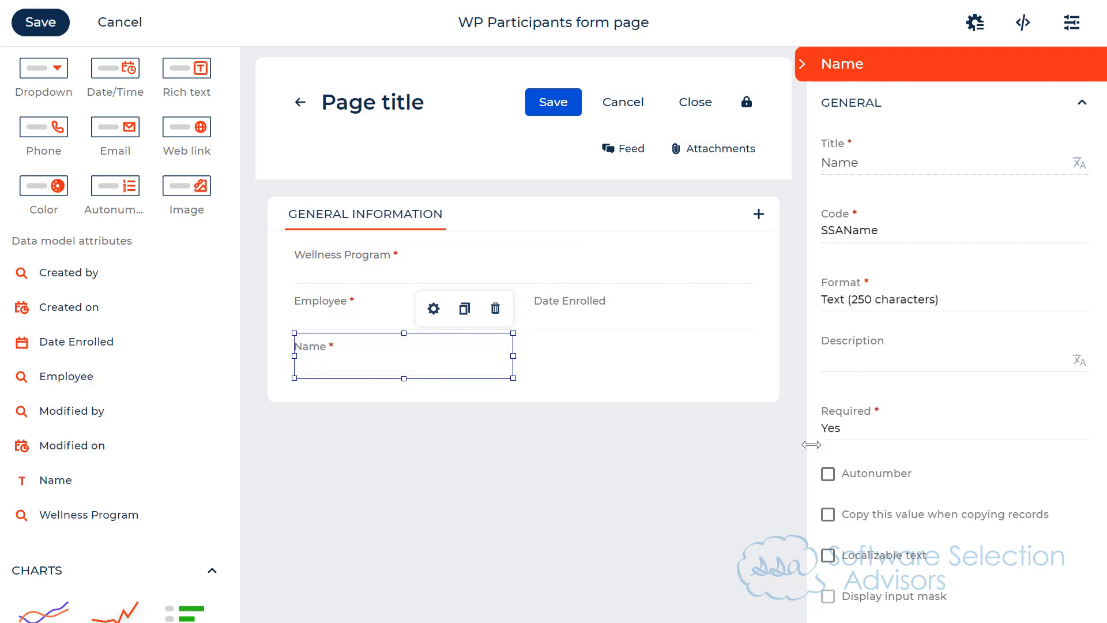
click(859, 427)
click(842, 461)
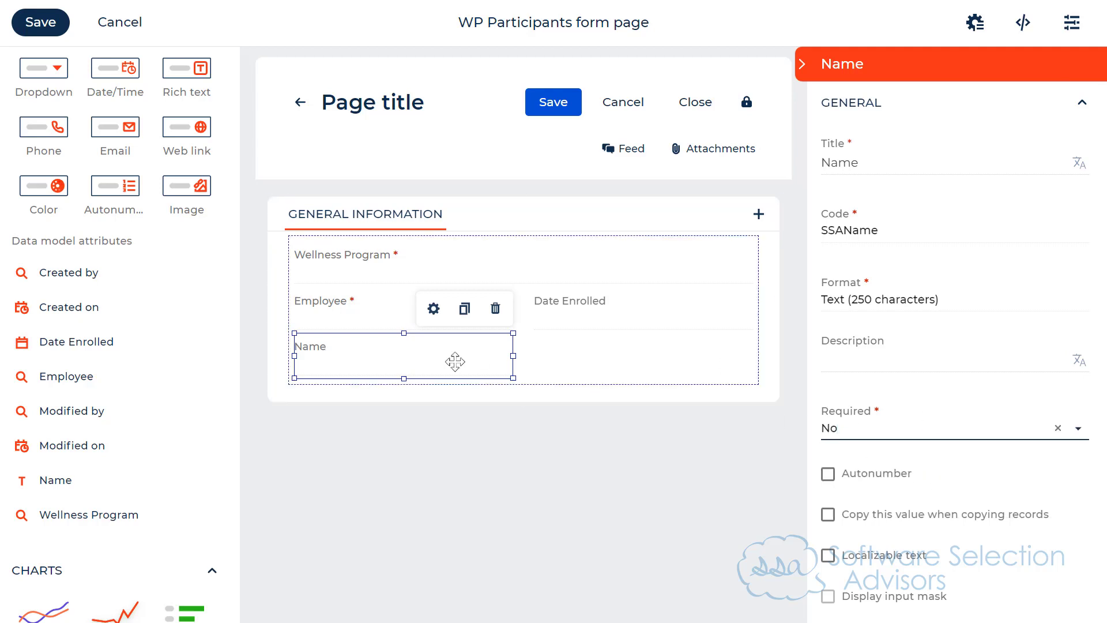
Step: Remove the Name field from the layout and save the WP Participants form page
click(495, 310)
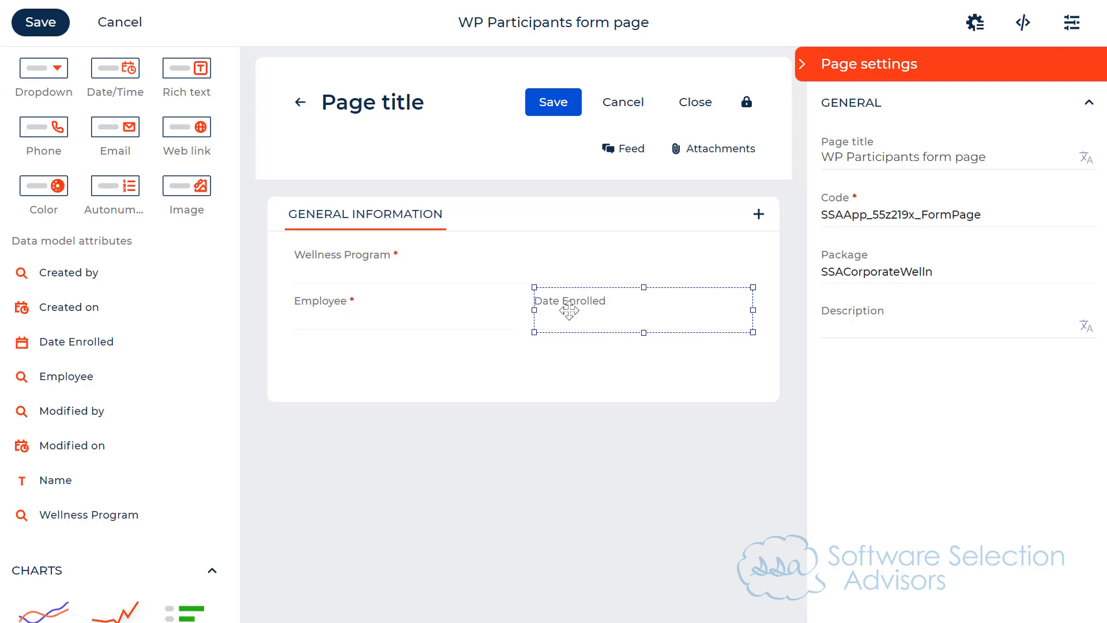
click(30, 32)
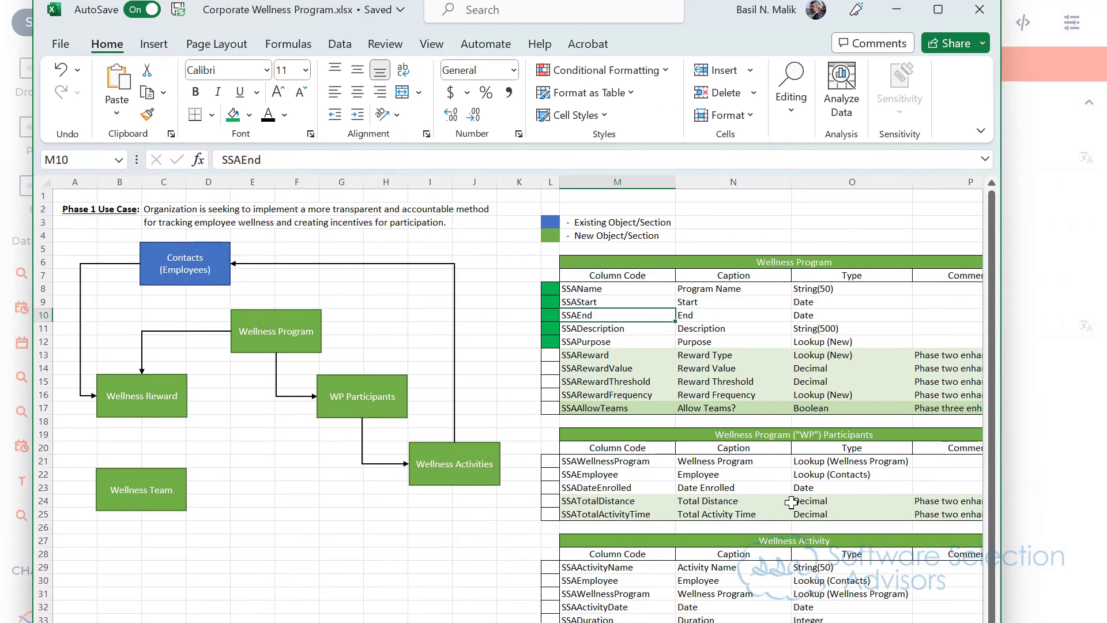
Step: Switch to the Excel workbook, fill status cells L21:L23 of the WP Participants fields green, and look over the planned Wellness Activity fields
click(563, 512)
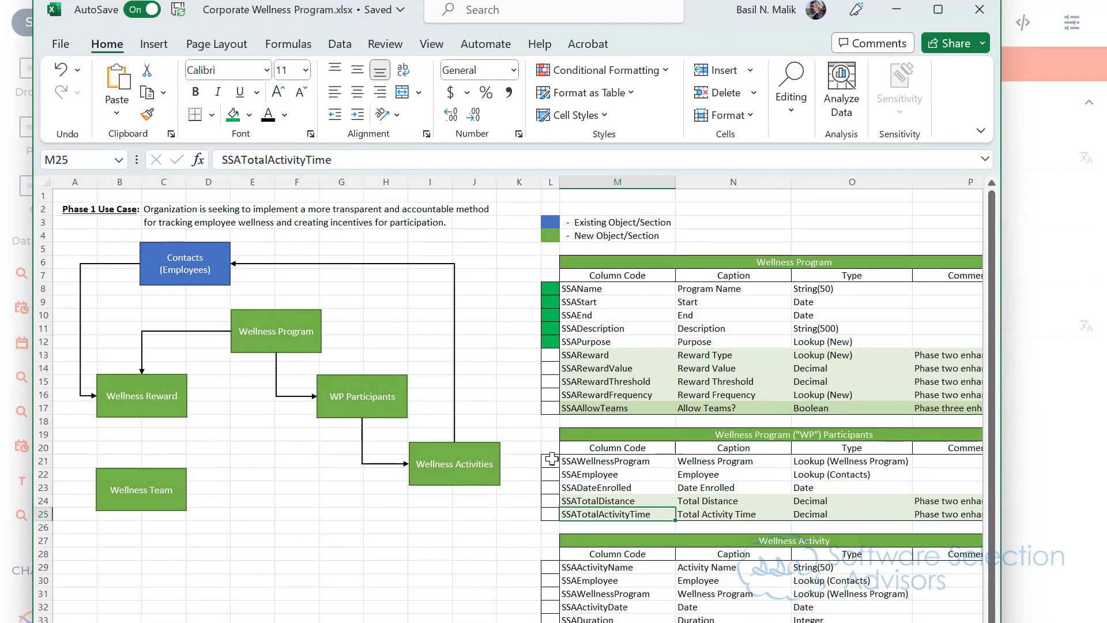
drag(552, 458, 552, 487)
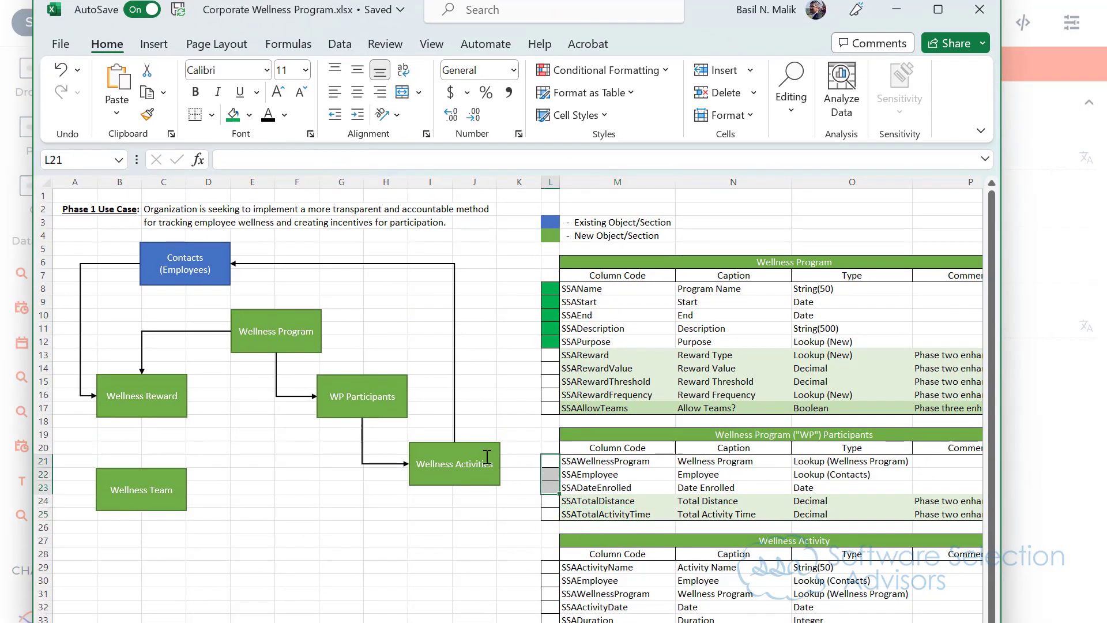
click(233, 115)
drag(332, 17, 358, 0)
click(594, 485)
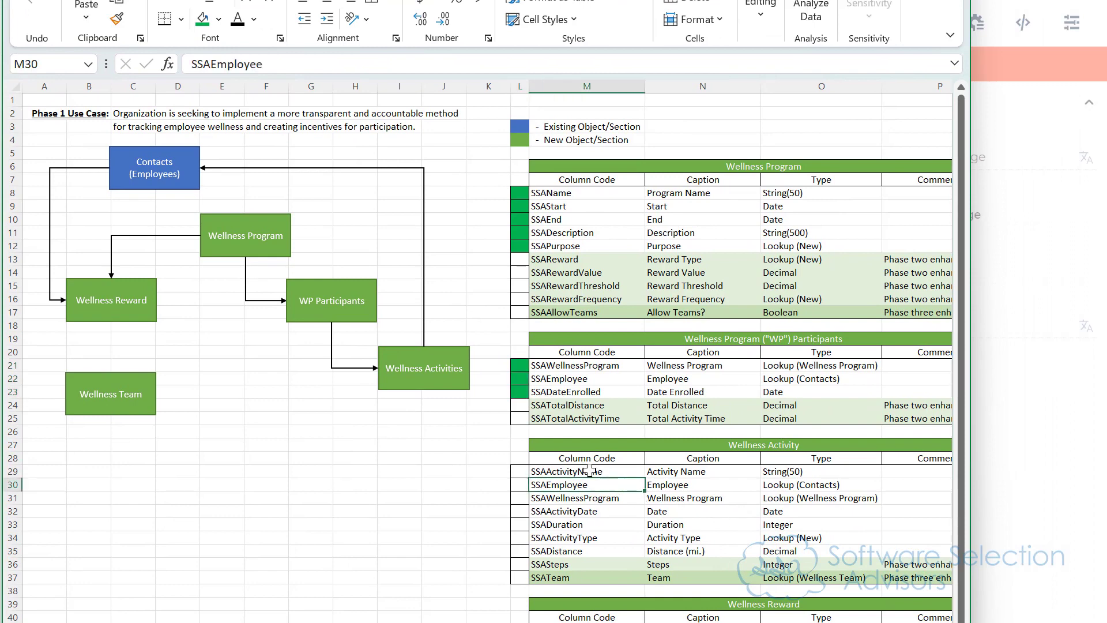
drag(686, 472, 687, 549)
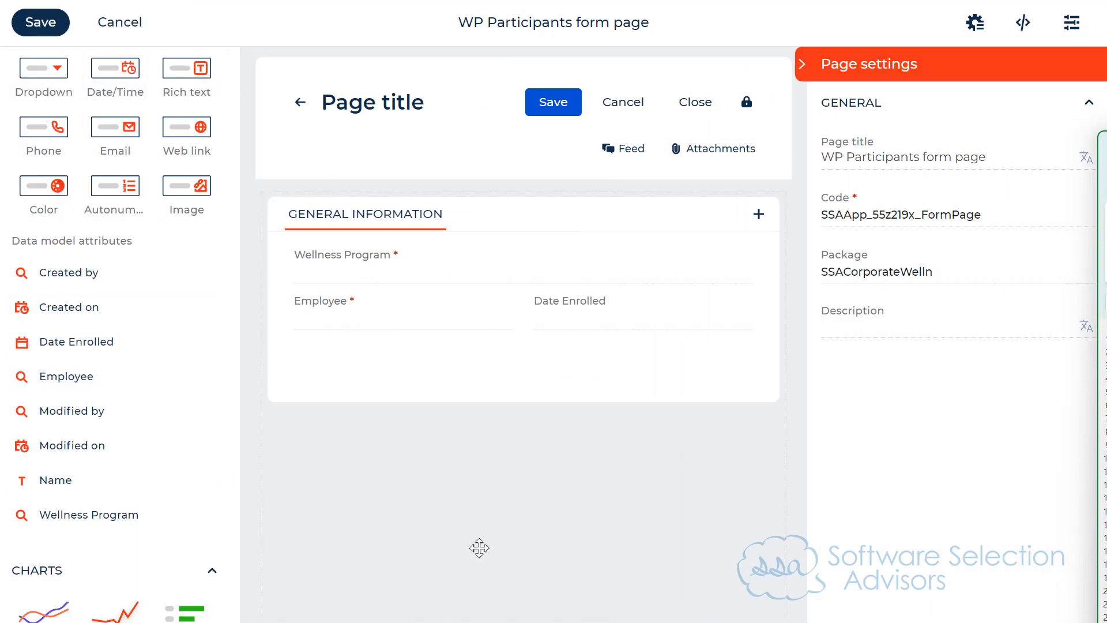
Step: Return to Creatio, leave the WP Participants page designer, and start a new Freedom UI section for the application
click(115, 23)
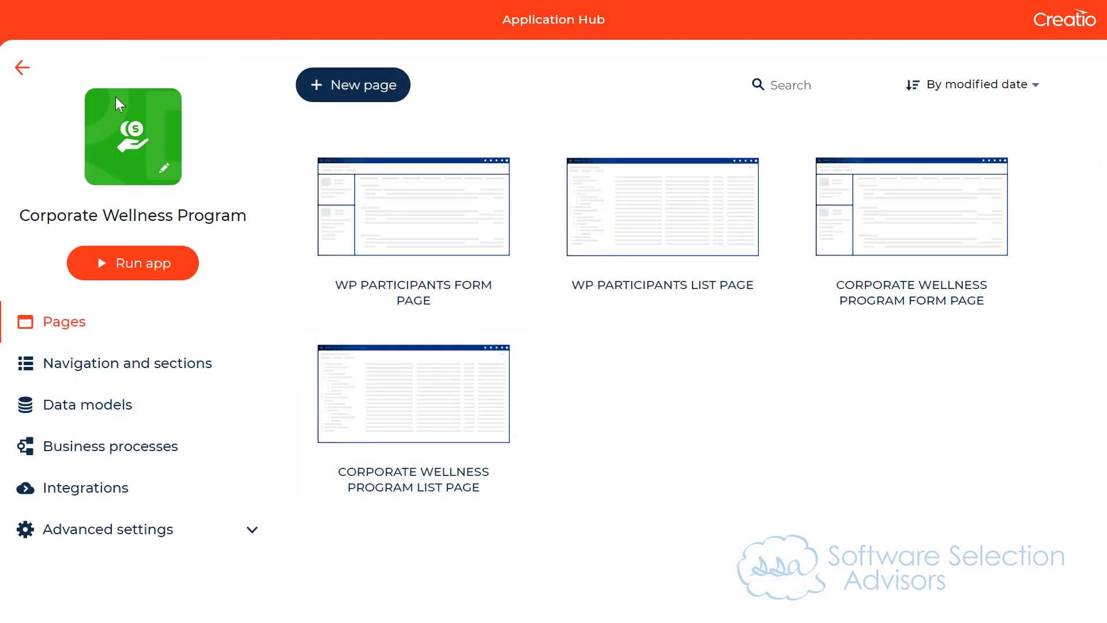
click(78, 360)
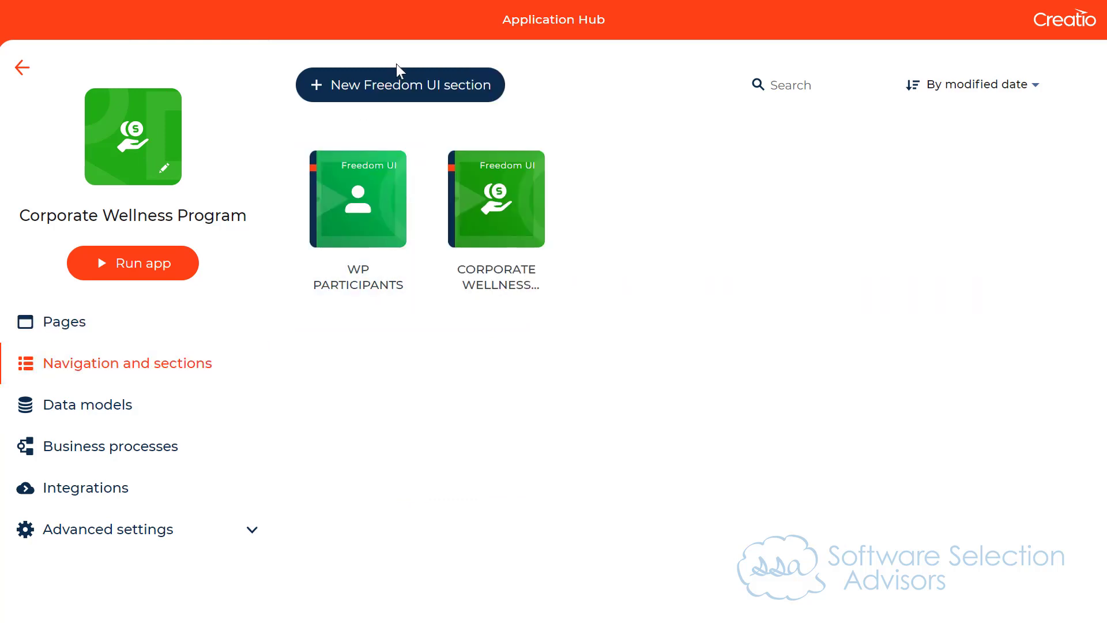
click(396, 95)
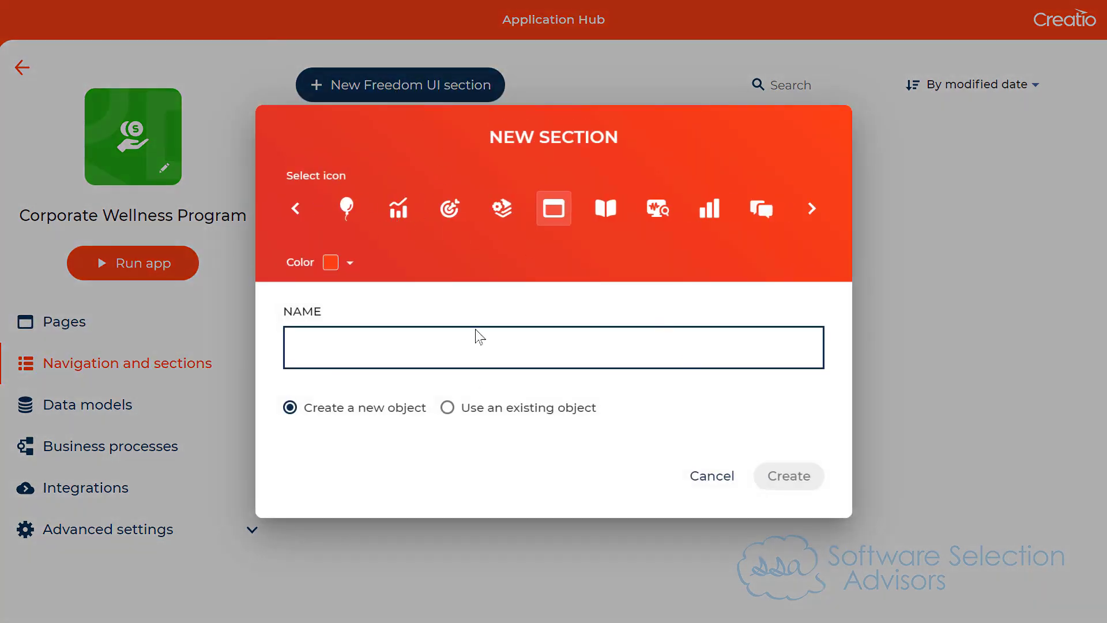
Step: Select the flag icon for the new section
click(813, 209)
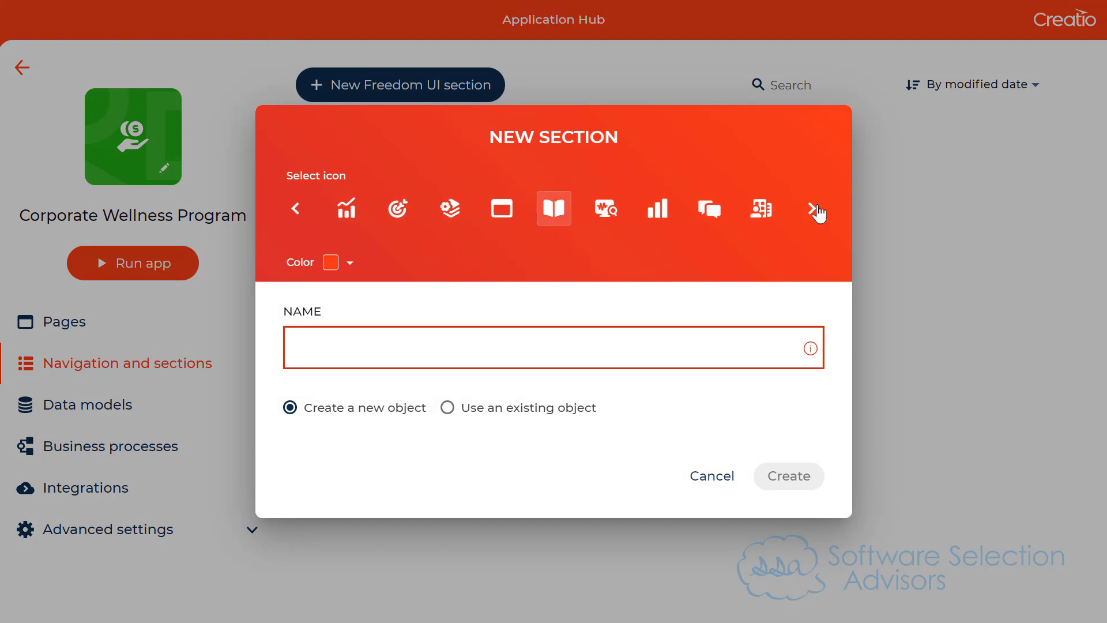
click(816, 207)
click(817, 207)
click(816, 207)
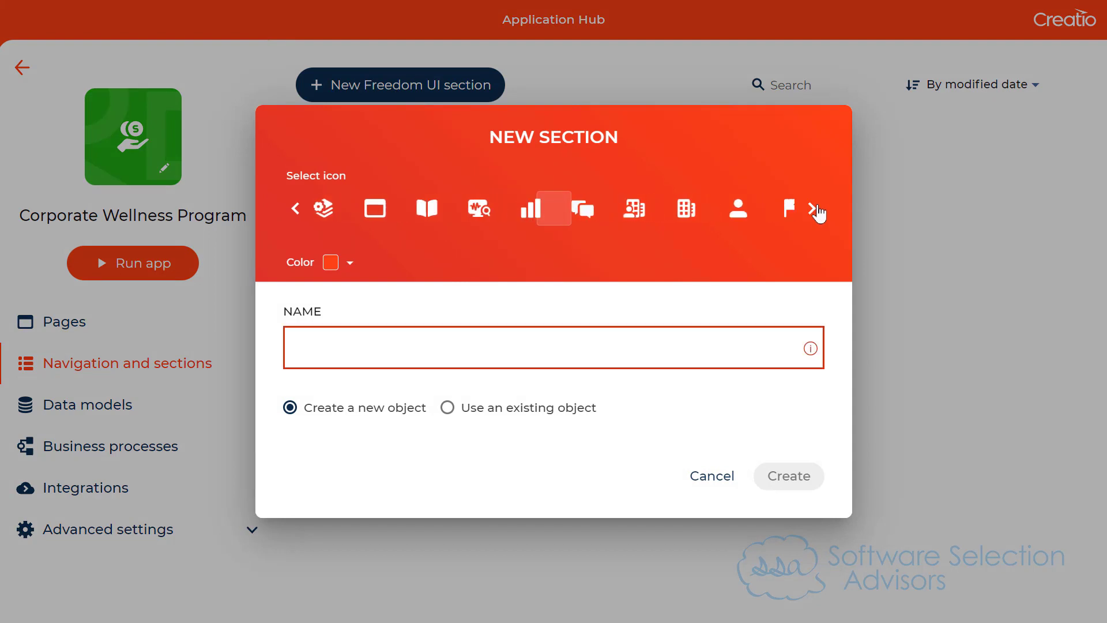
click(817, 207)
click(816, 208)
click(816, 208)
click(816, 207)
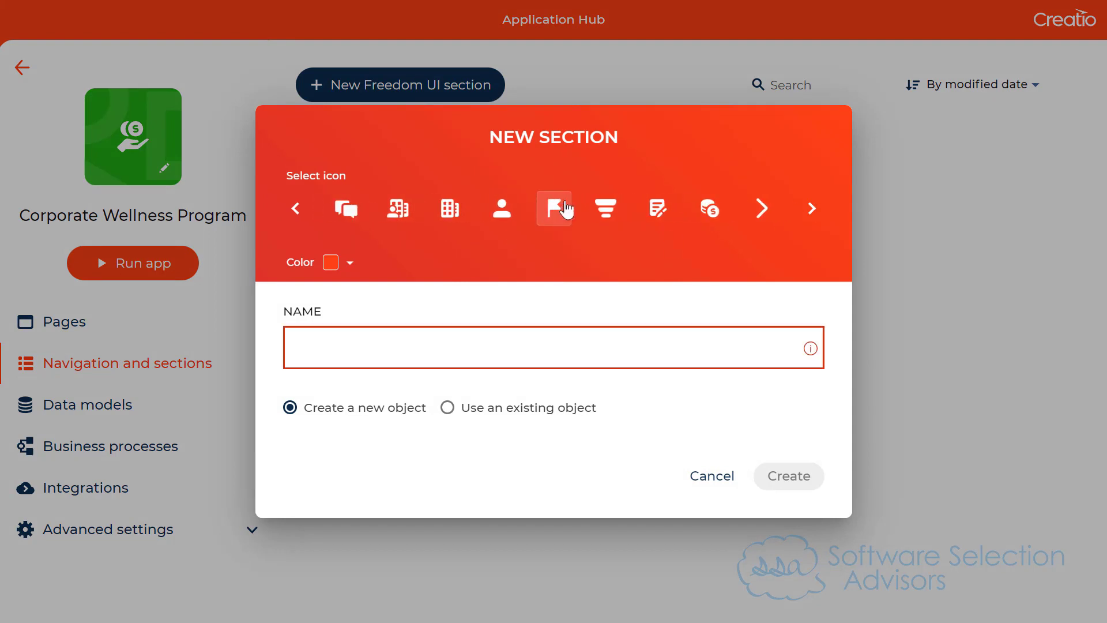
Step: Name the new section Wellness Activity and set its color to light green
click(398, 353)
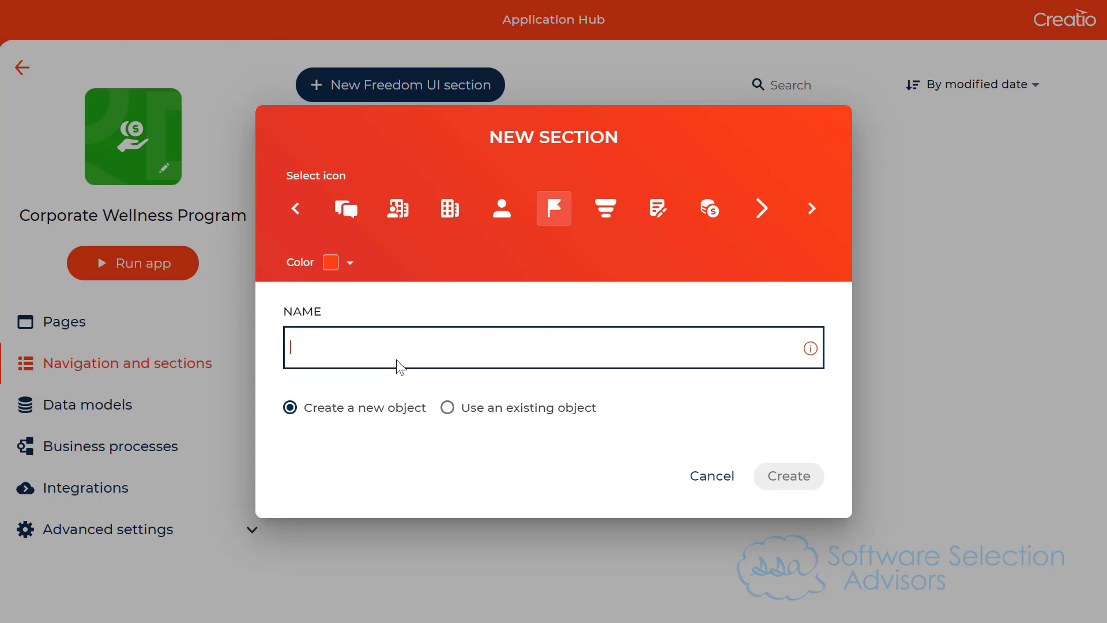
text(Wellness Activity)
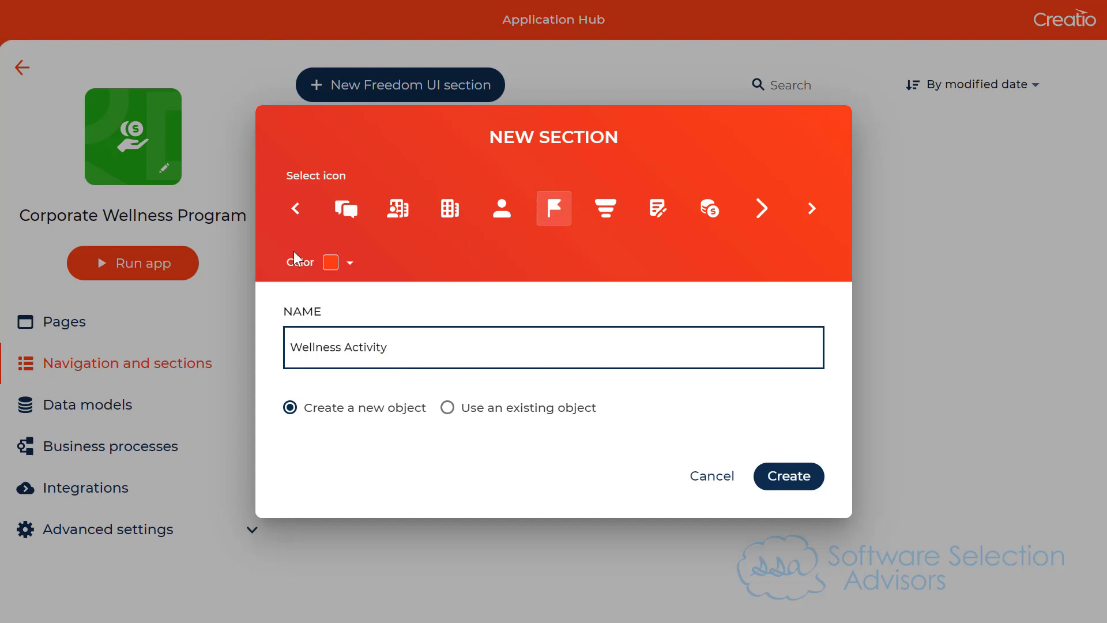
click(350, 264)
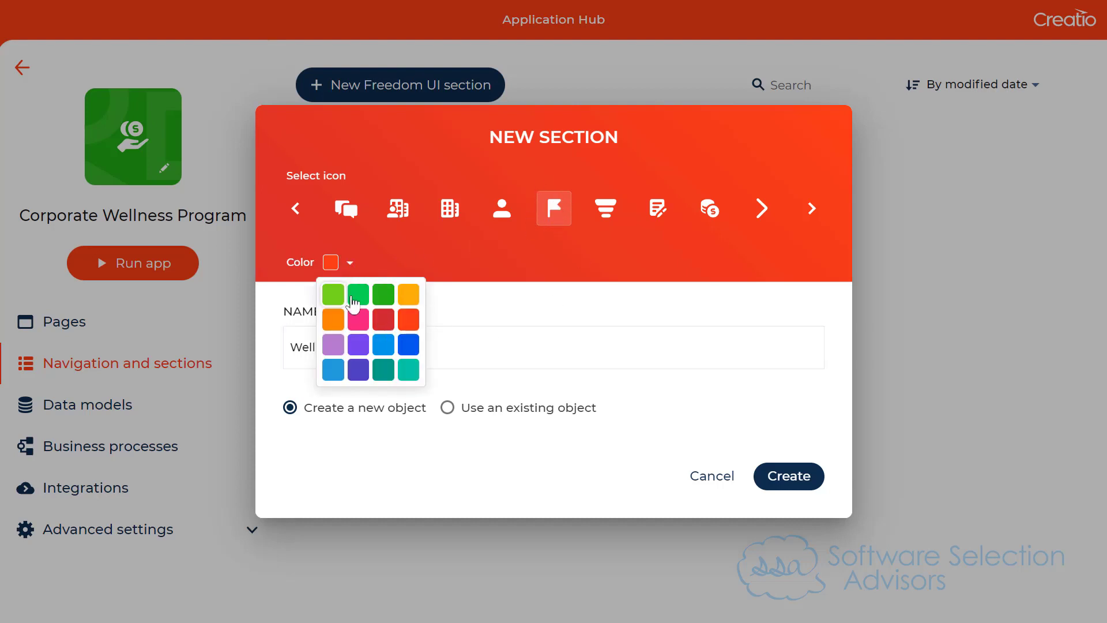
click(333, 293)
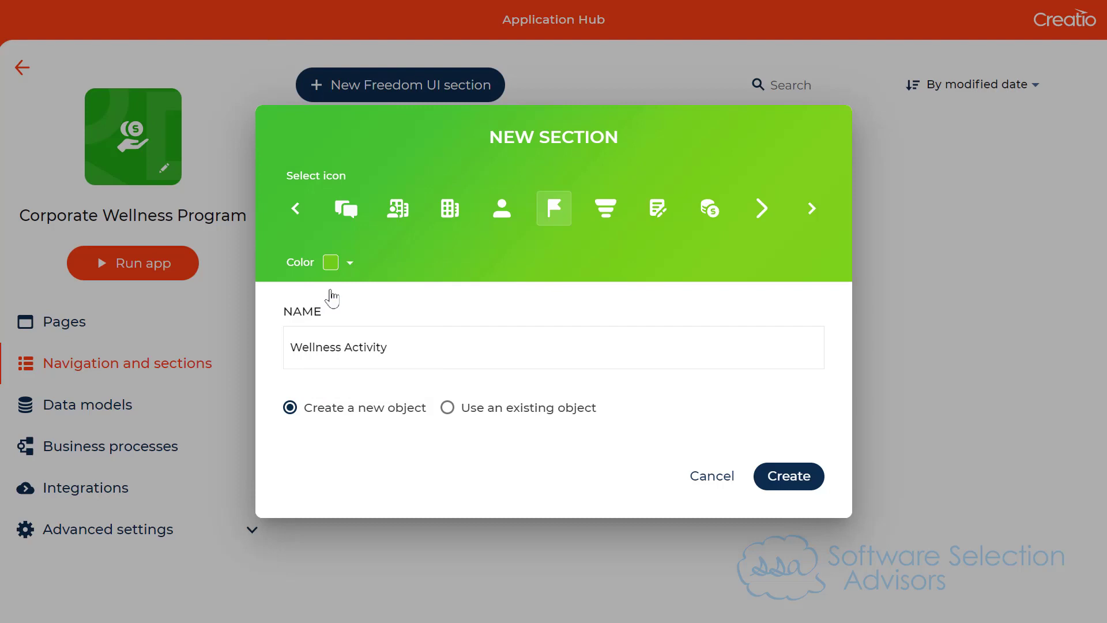
click(414, 350)
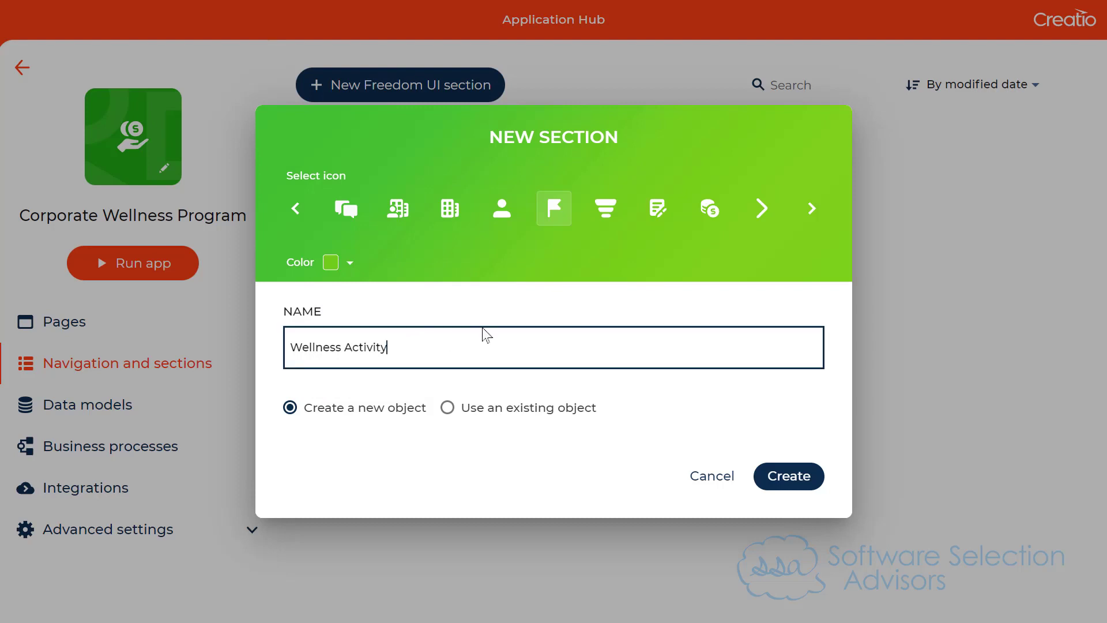
Step: Select the certificate document icon for the Wellness Activity section and create the section with a new object
click(766, 207)
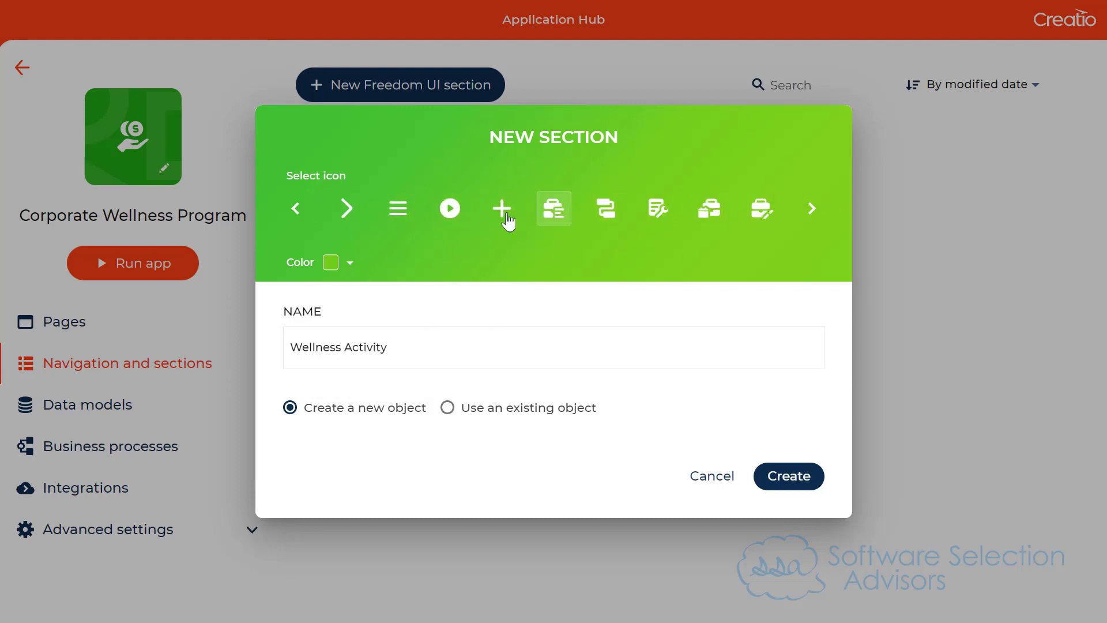
click(812, 208)
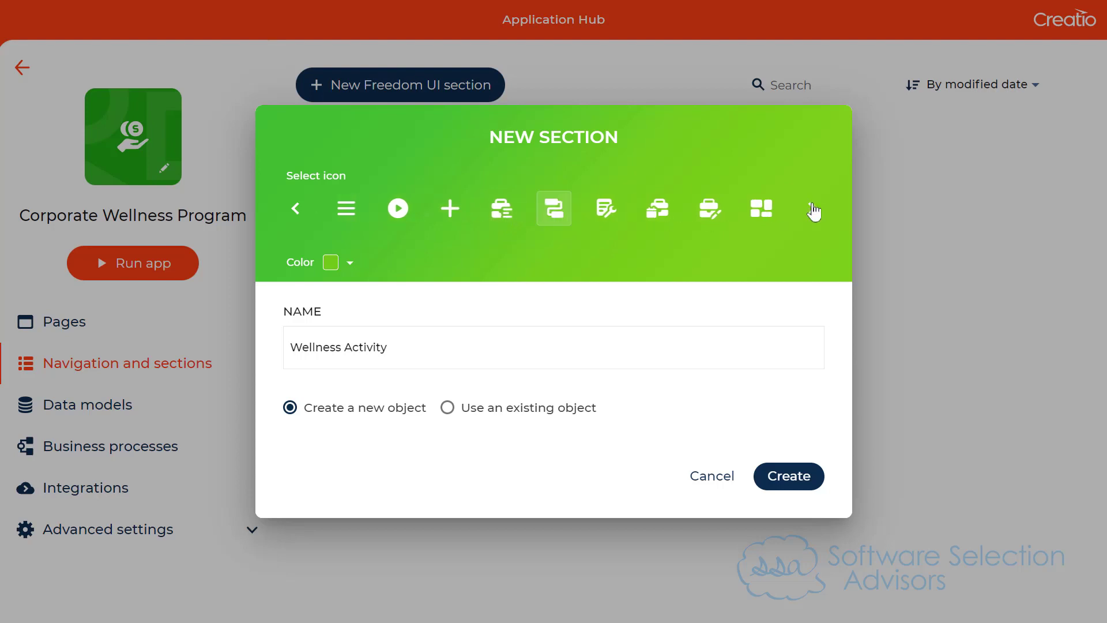
click(813, 210)
click(813, 209)
click(813, 209)
click(813, 209)
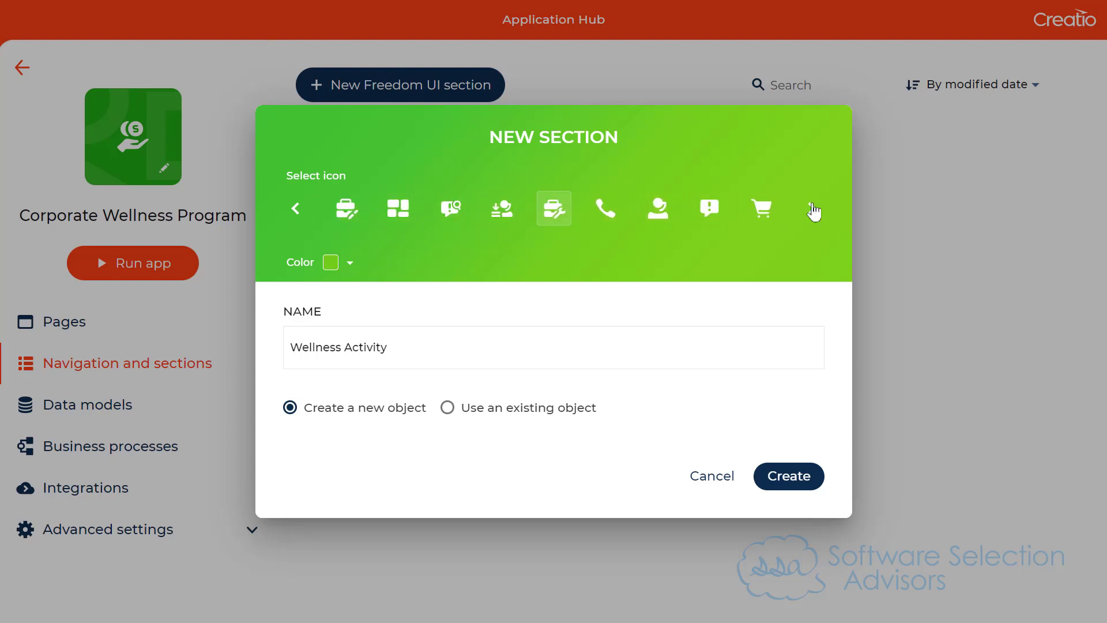
click(813, 210)
click(813, 209)
click(813, 209)
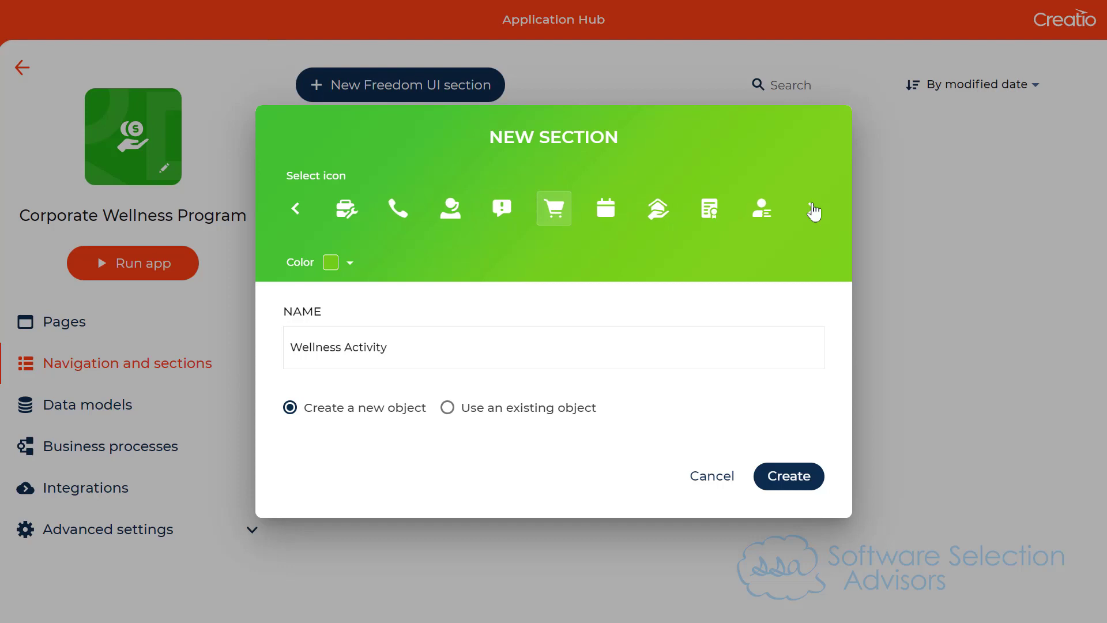
click(813, 210)
click(812, 209)
click(813, 209)
click(812, 209)
click(502, 209)
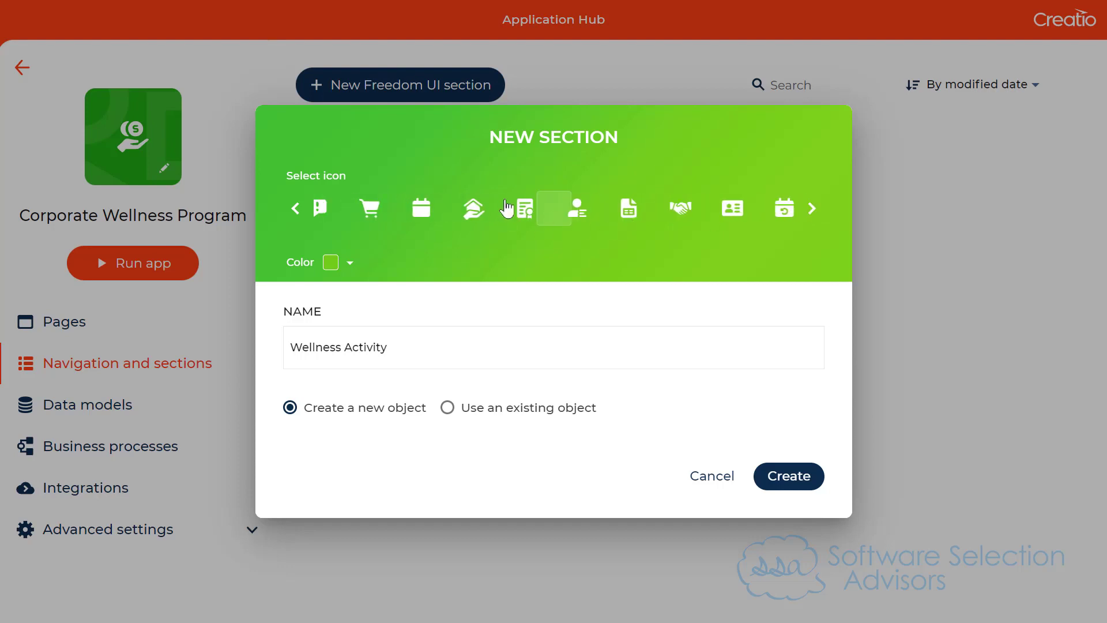
click(778, 478)
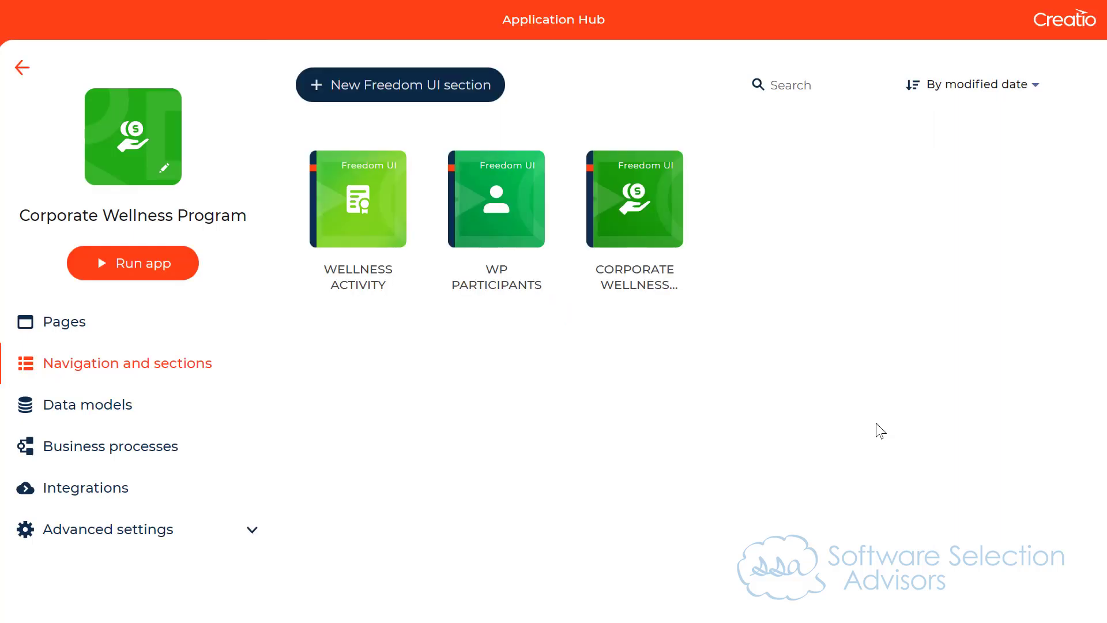
Step: Open the Wellness Activity form page from the application's pages for editing
click(128, 323)
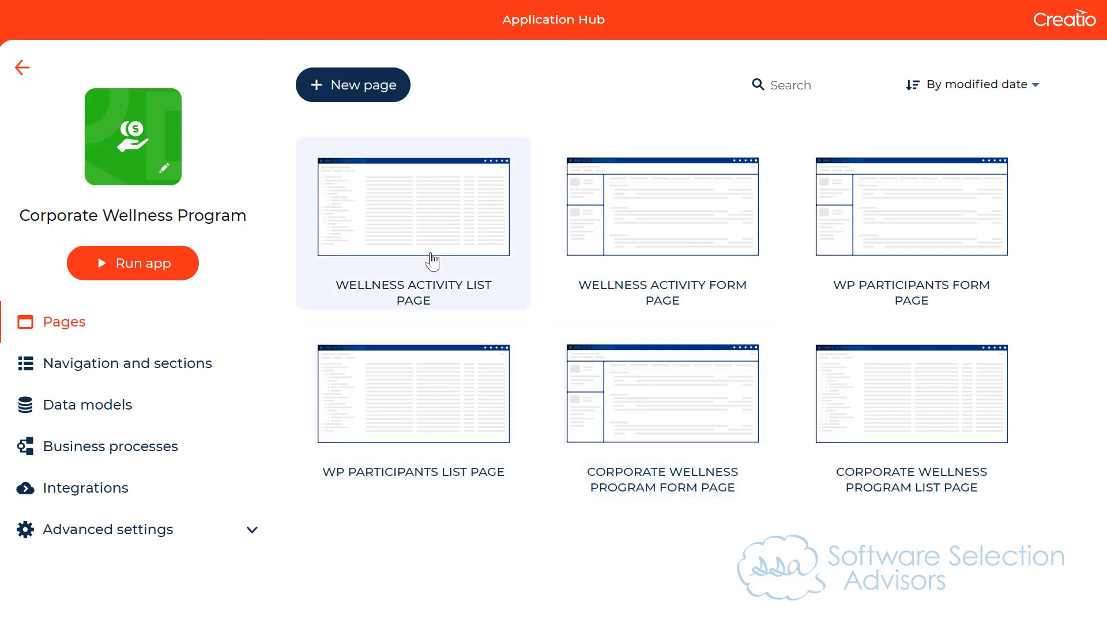
click(676, 221)
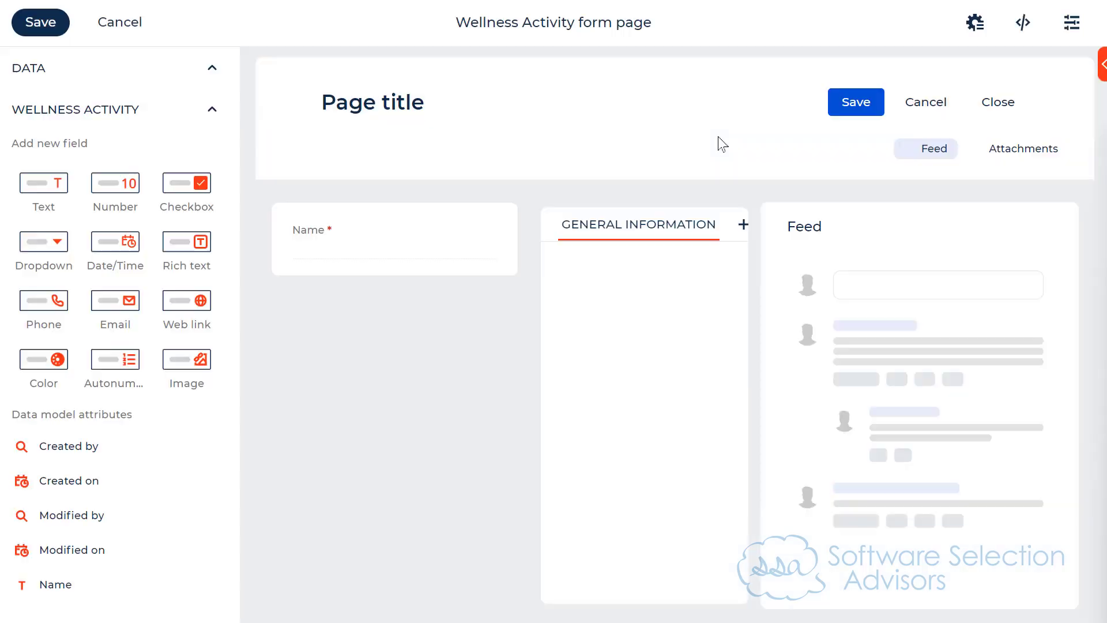
Step: Delete the Name field and the empty container that held it from the form page
click(440, 235)
click(480, 190)
click(400, 240)
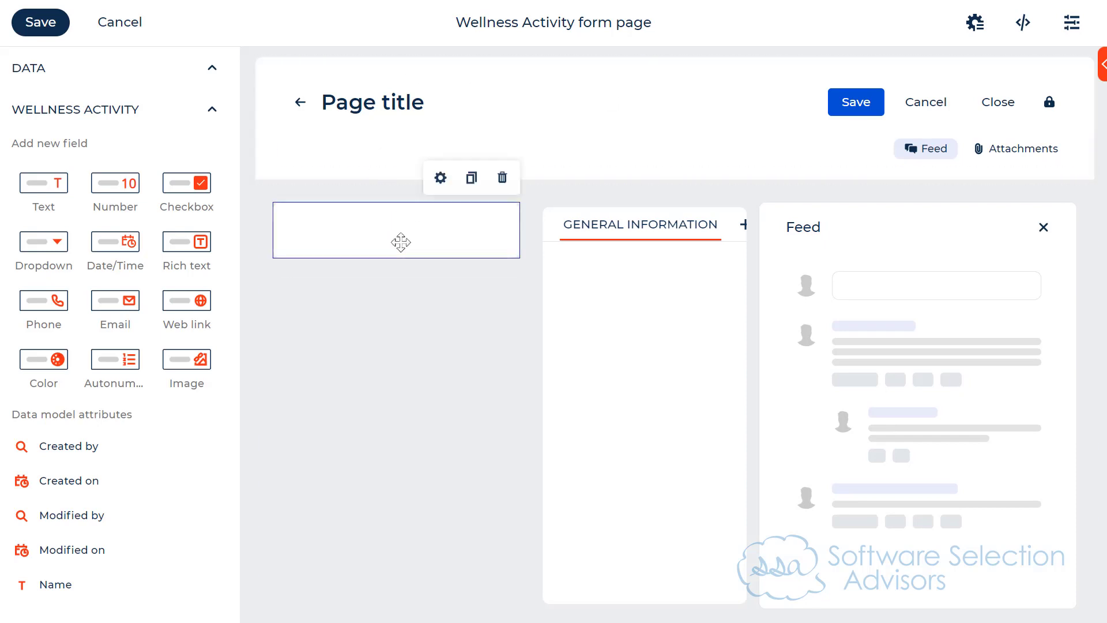
click(504, 178)
Step: Widen the tab and Feed area to span the full page width and close the Feed panel
click(543, 338)
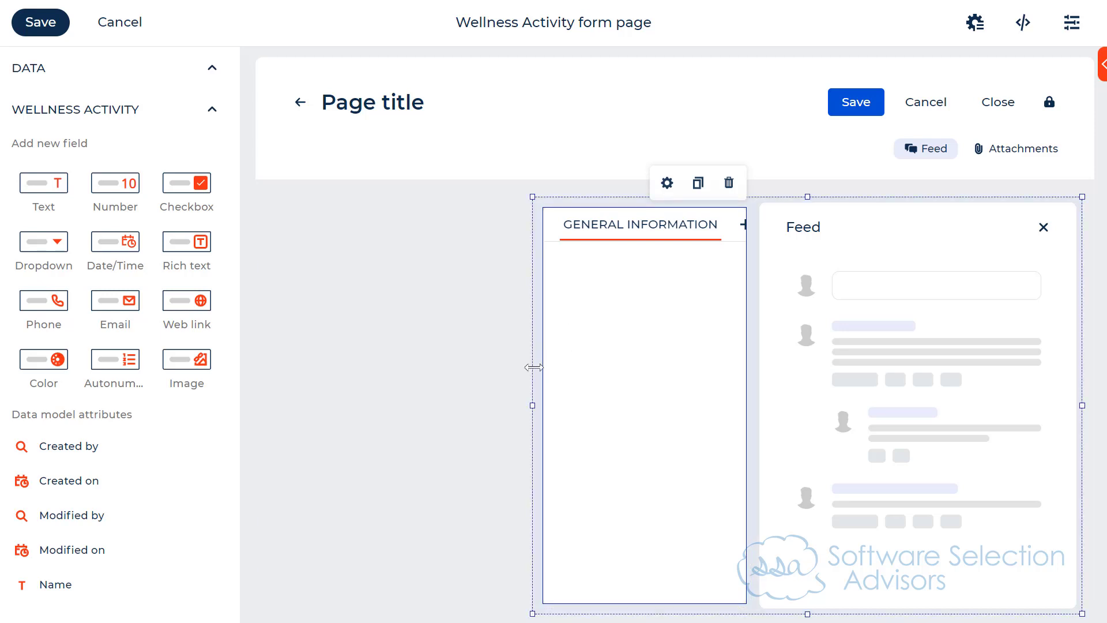
drag(521, 369, 260, 351)
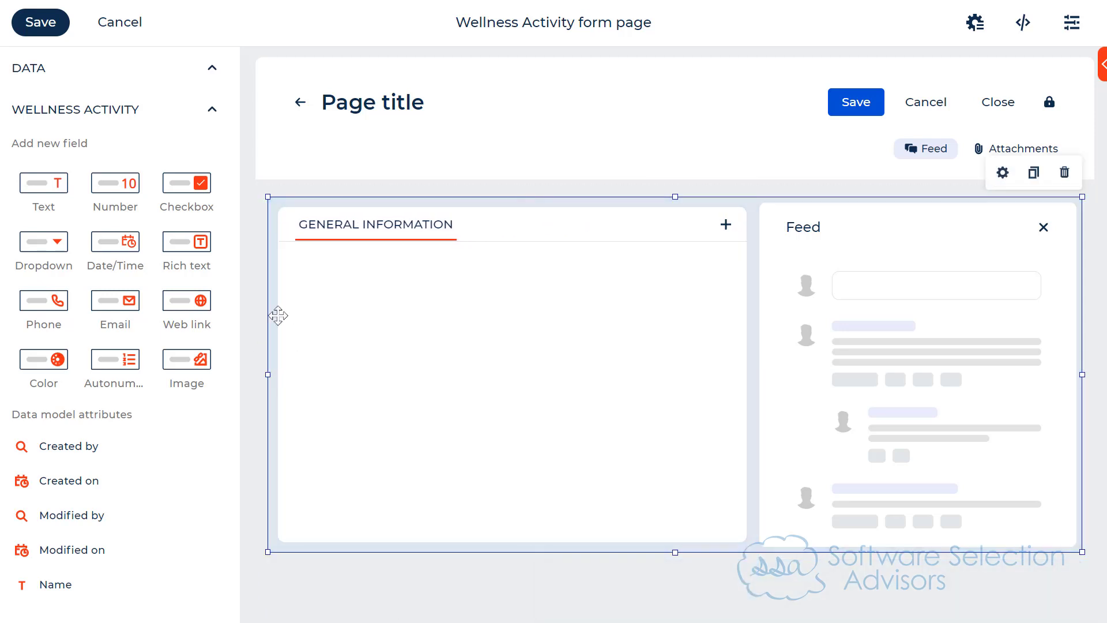
click(1043, 228)
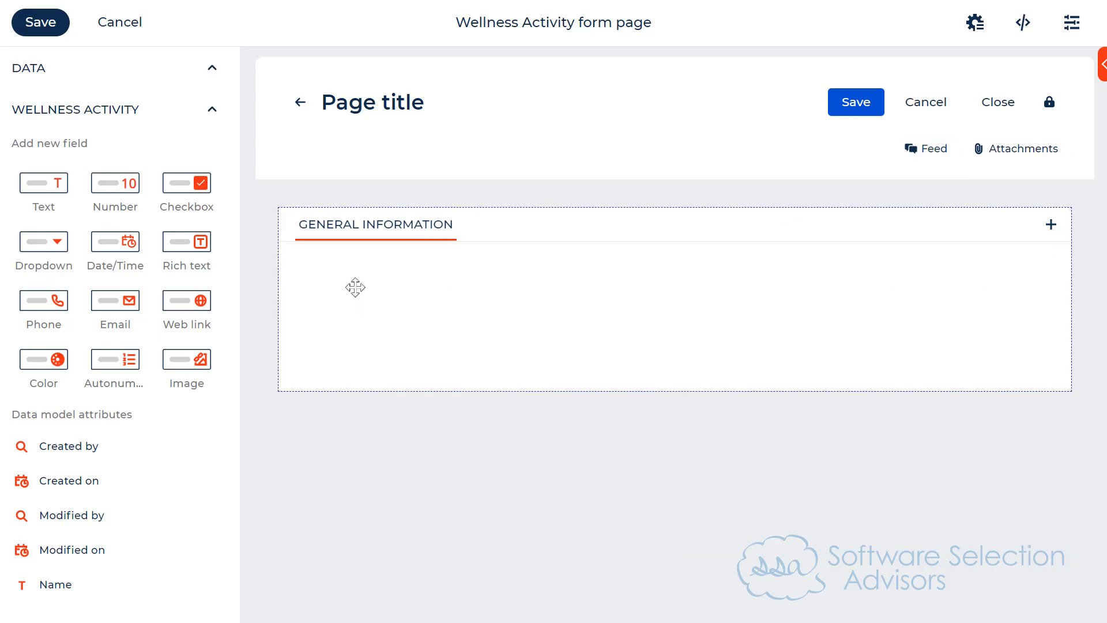
Step: Rename the General Information tab as Activity Information
click(350, 229)
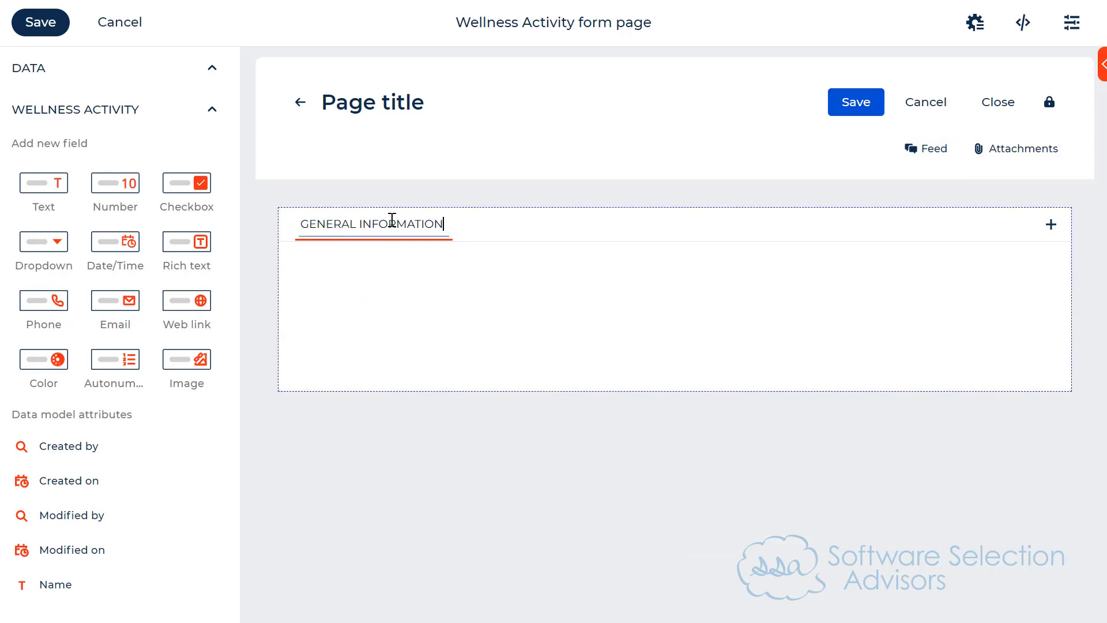
key(ctrl+a)
text(AC)
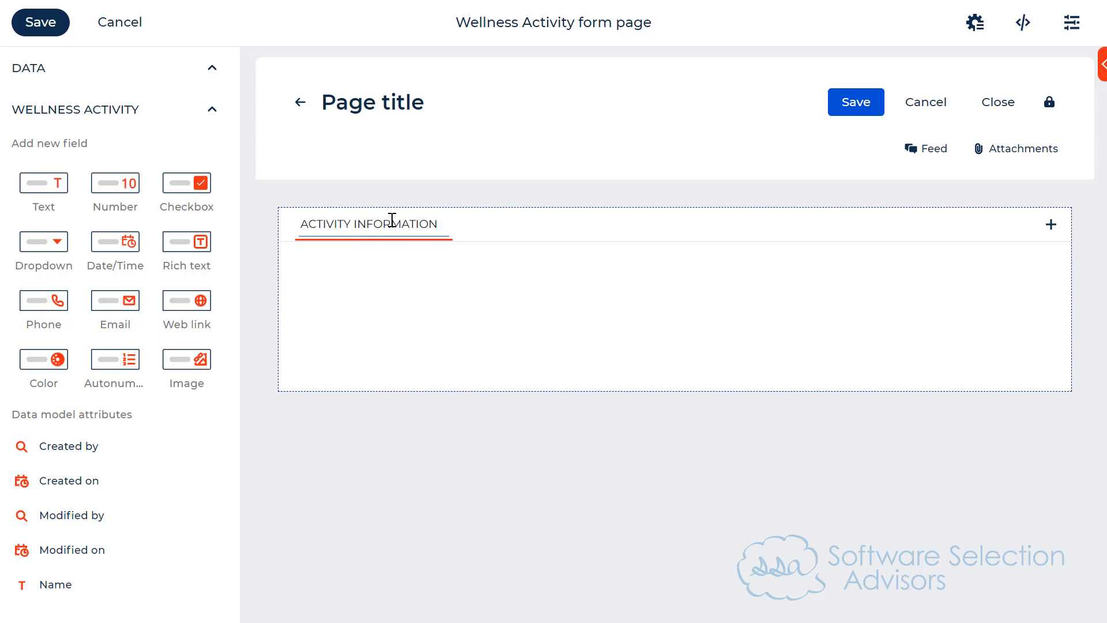
click(387, 304)
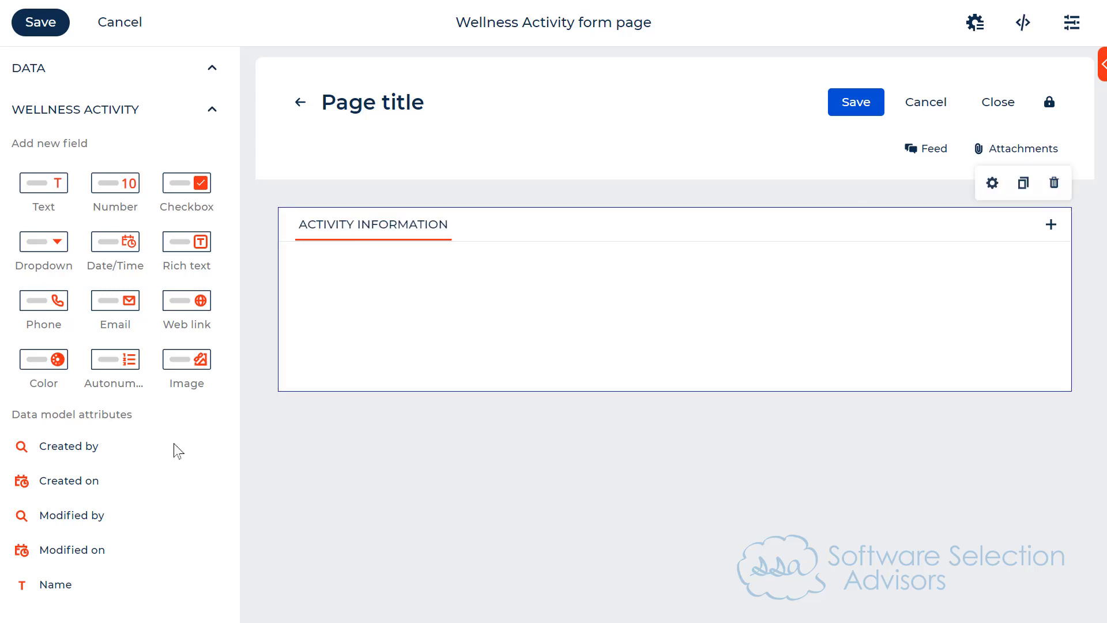
Step: Place the existing Name attribute on the Activity Information tab and change its title to Activity Name
drag(83, 583, 355, 263)
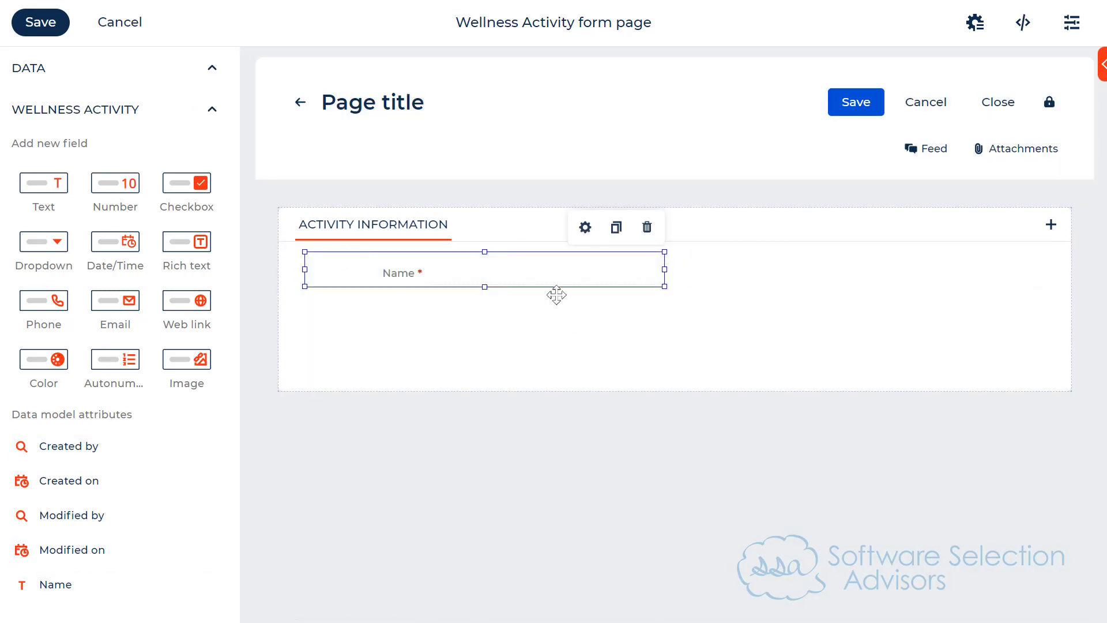
click(557, 276)
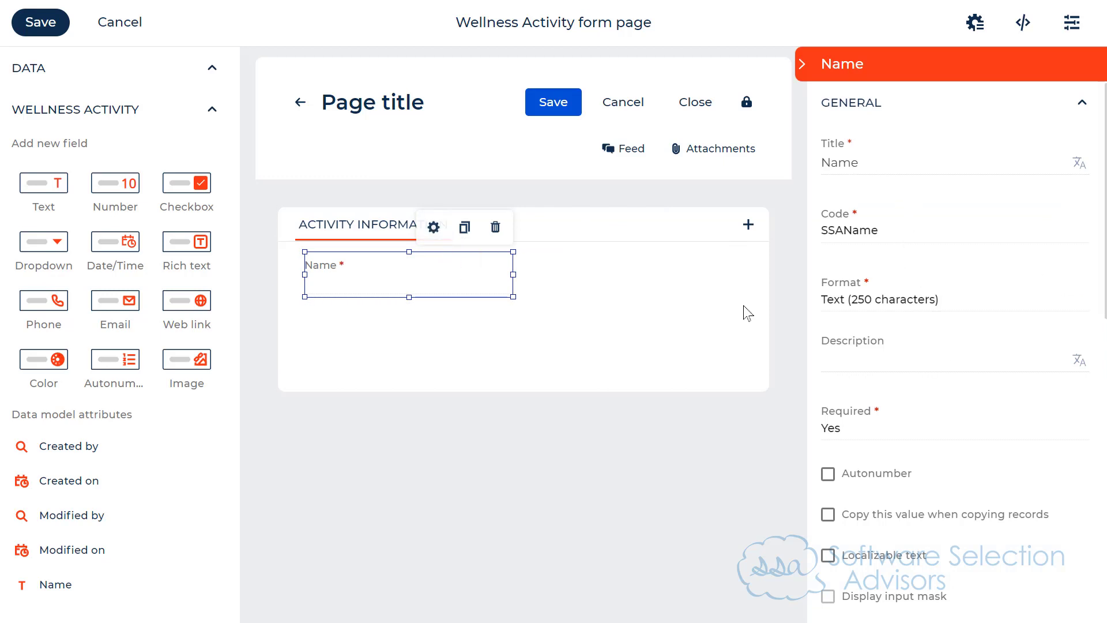
click(881, 166)
key(Home)
text(Activity)
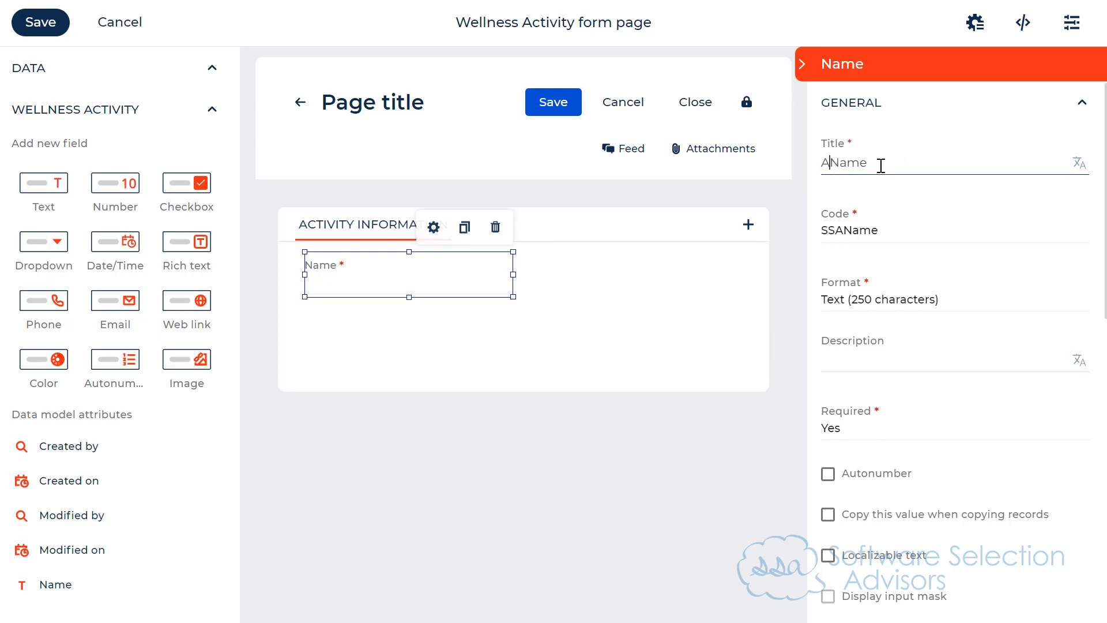
key(Tab)
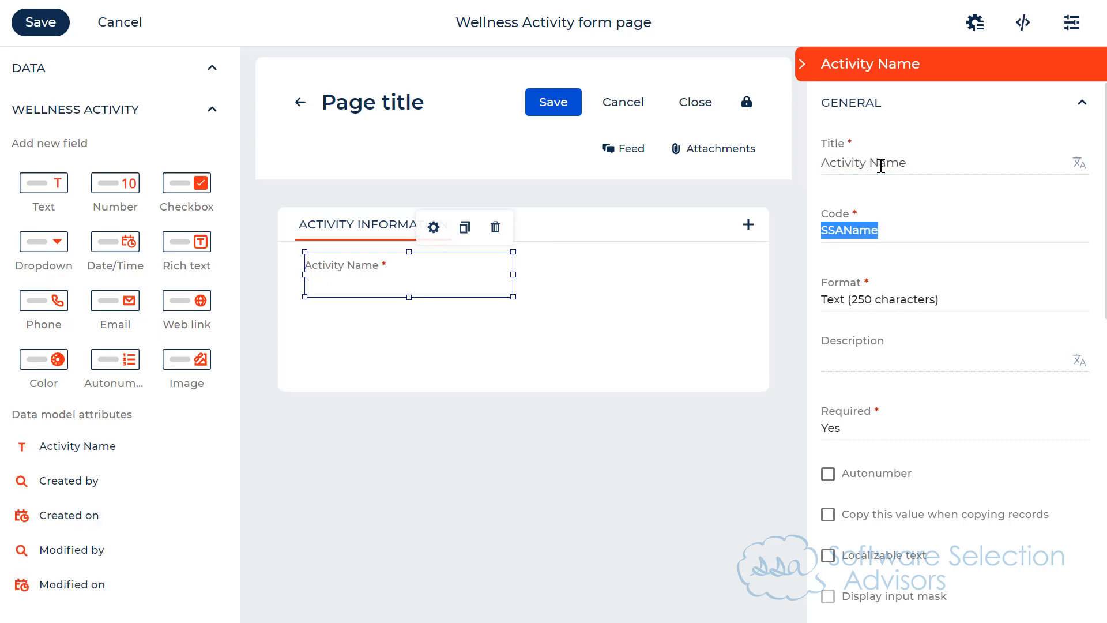
key(shift+Tab)
key(Tab)
click(883, 229)
drag(893, 226, 807, 219)
click(909, 271)
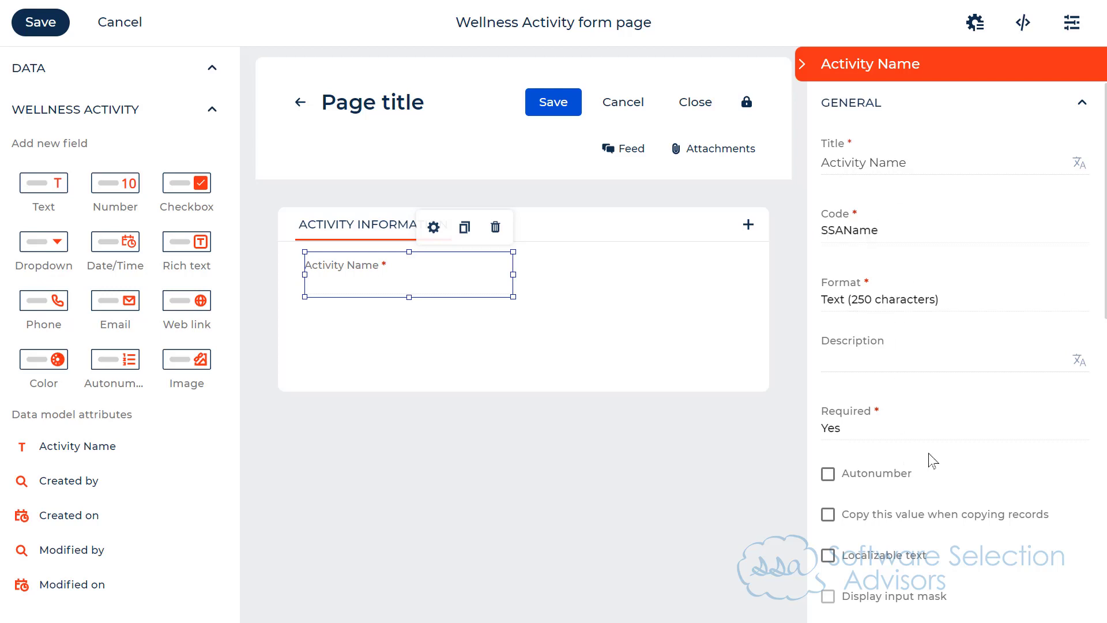
Step: Make the Activity Name field not required and set its title position to Above
scroll(922, 450, down, 3)
click(919, 265)
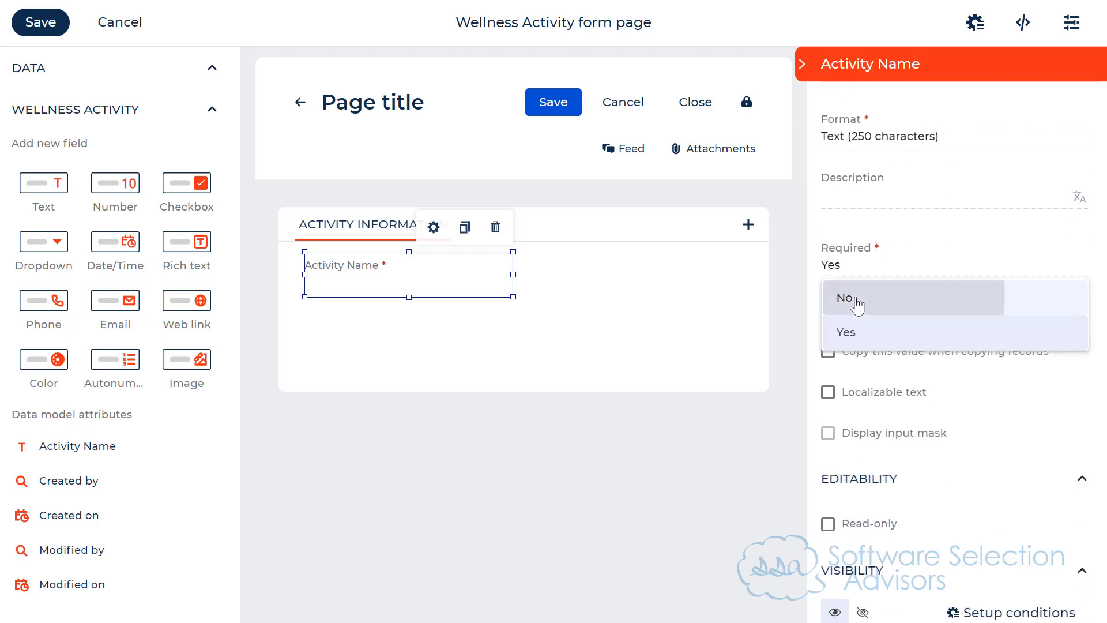
click(857, 301)
scroll(897, 363, down, 5)
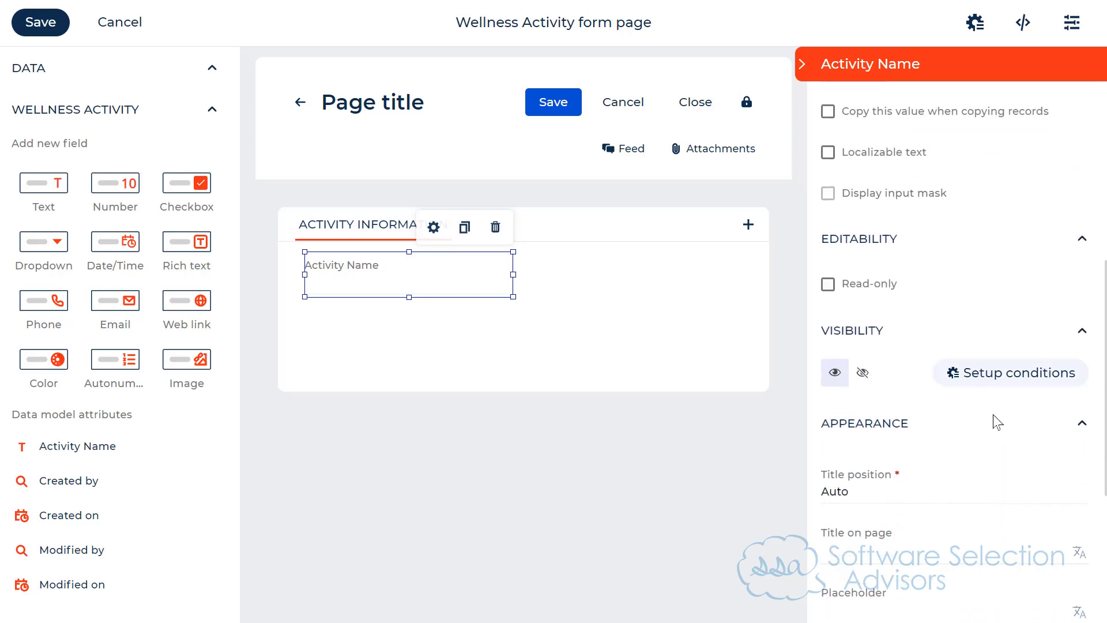
click(919, 491)
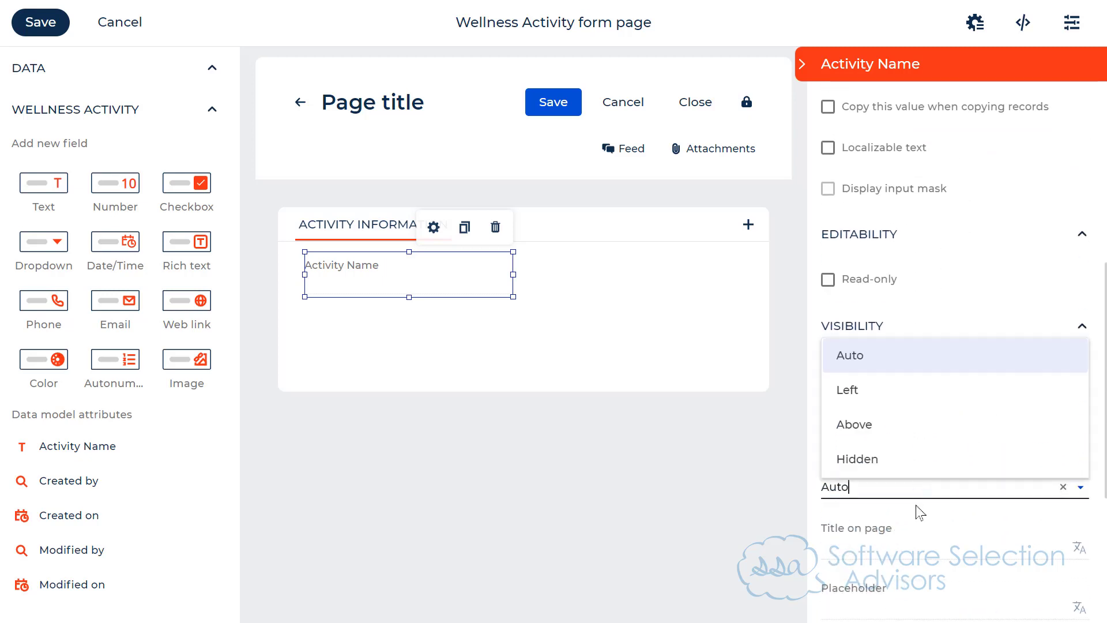
click(864, 433)
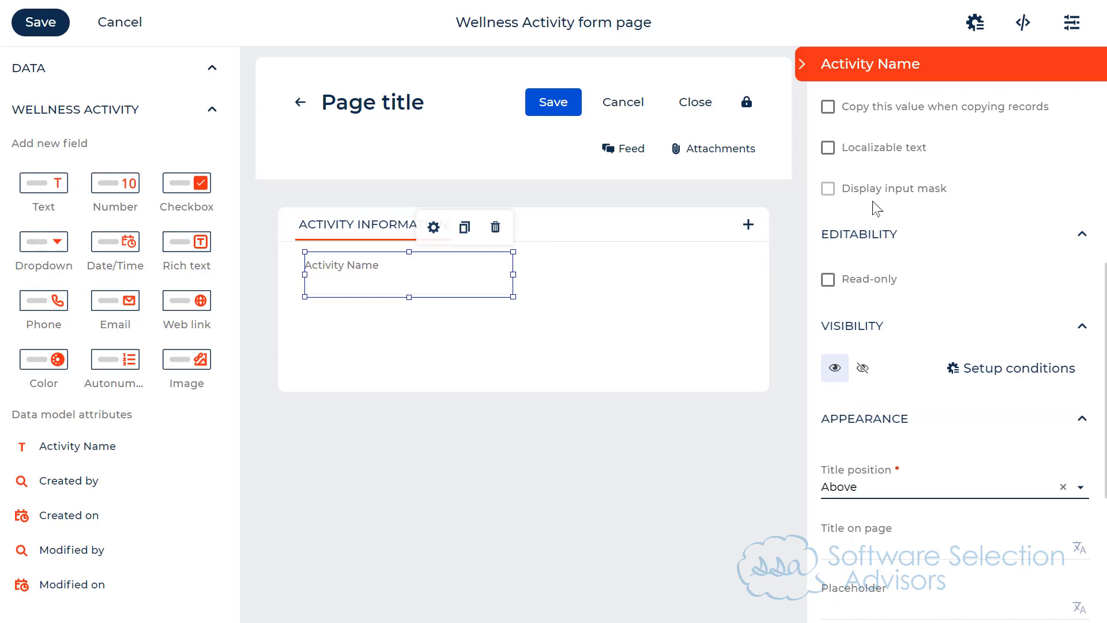
Step: Replace the Activity Name field on the tab with a dropdown titled Employee, using code SSAEmployee and the Contact lookup
click(495, 227)
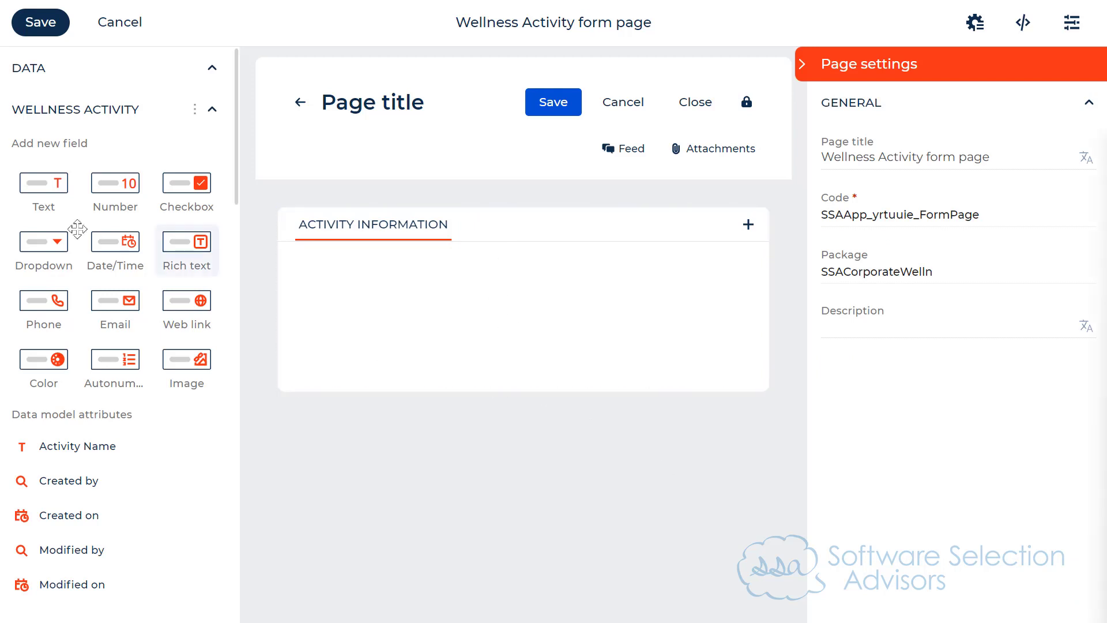
drag(26, 242, 350, 272)
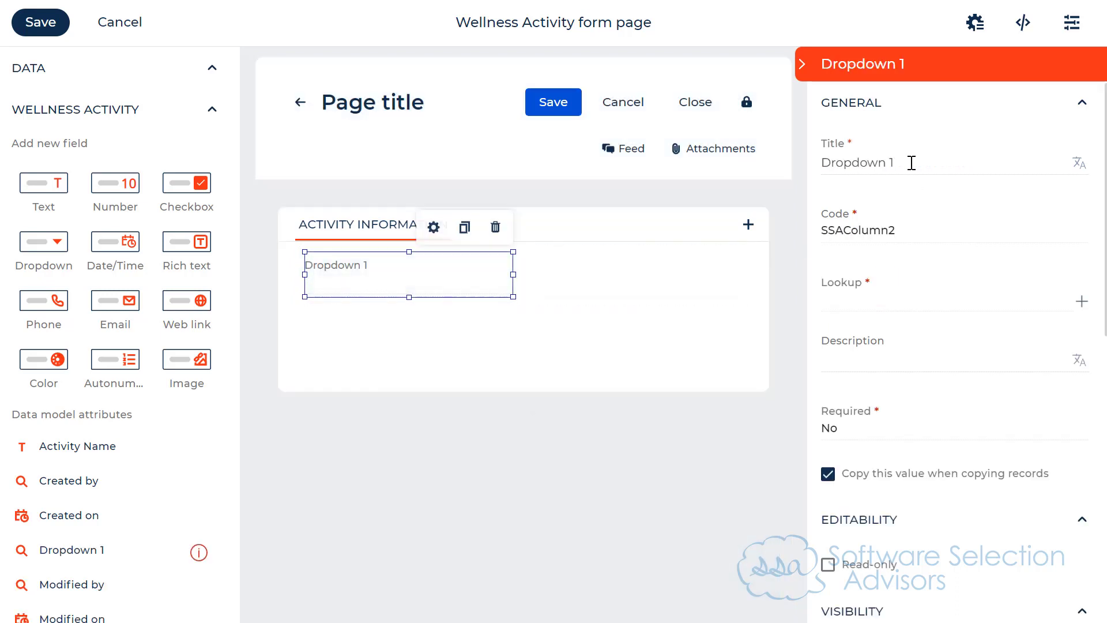
triple_click(843, 164)
text(Employee)
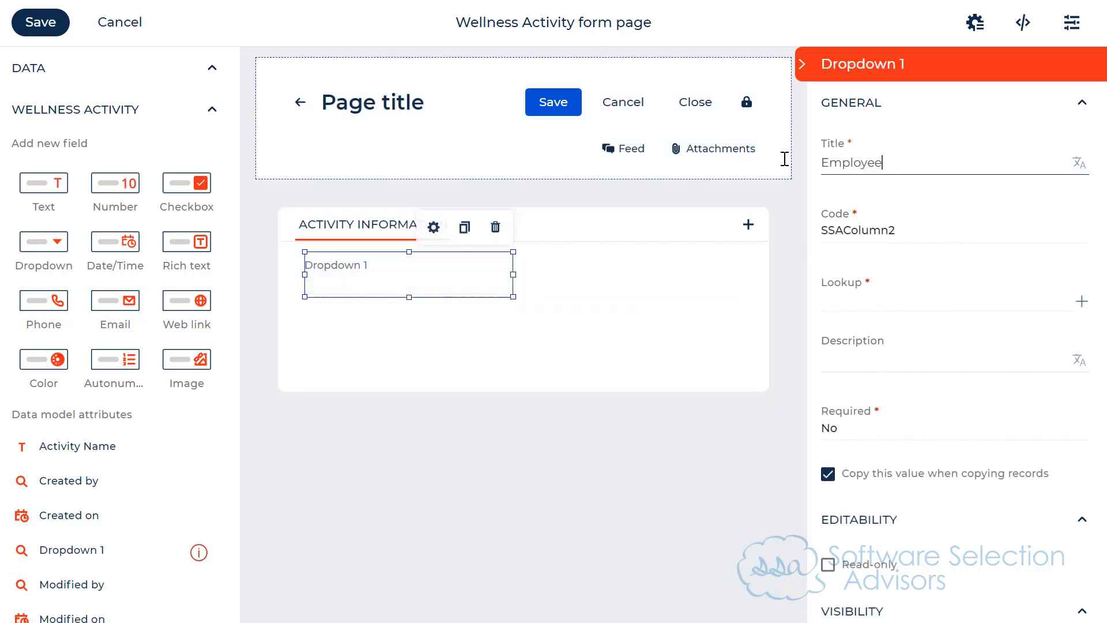
key(ctrl+a)
key(Tab)
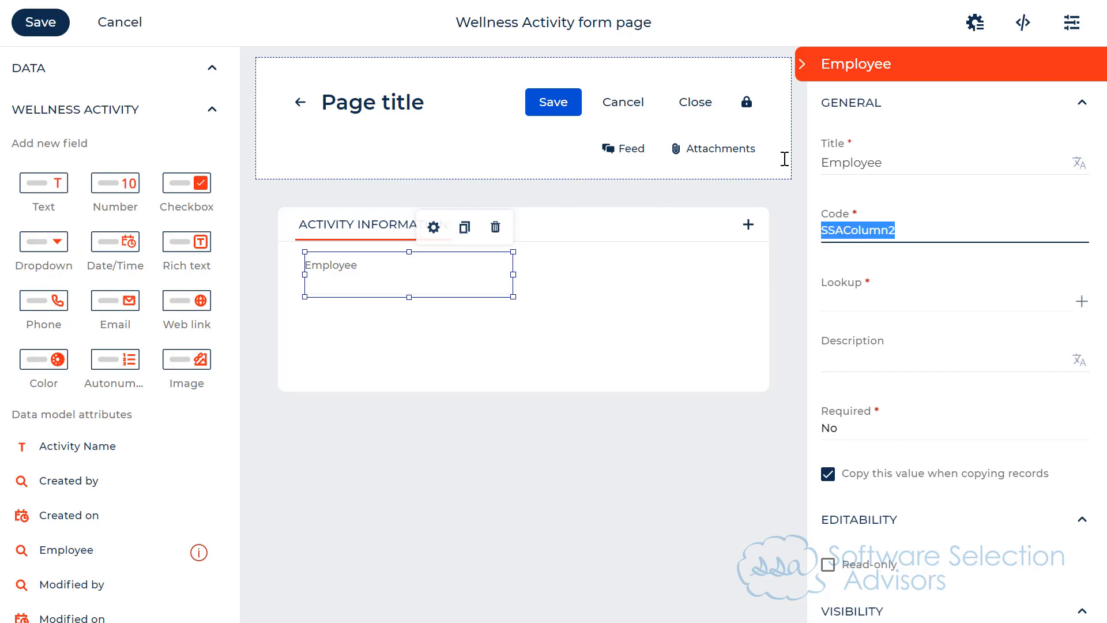
text(SSAEmployee)
key(Tab)
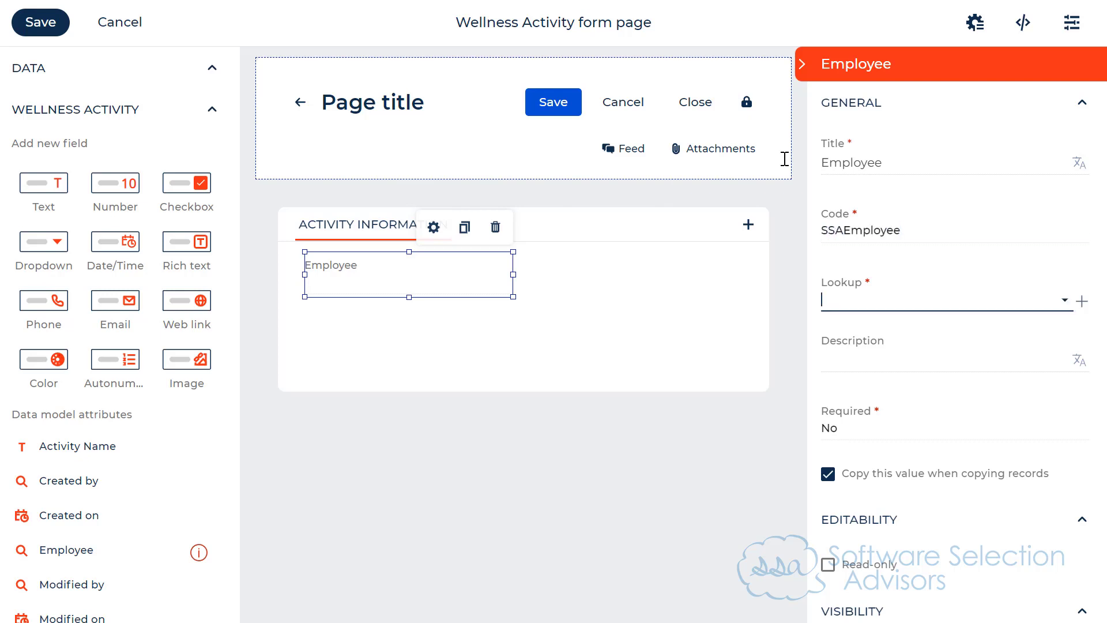
text(contac)
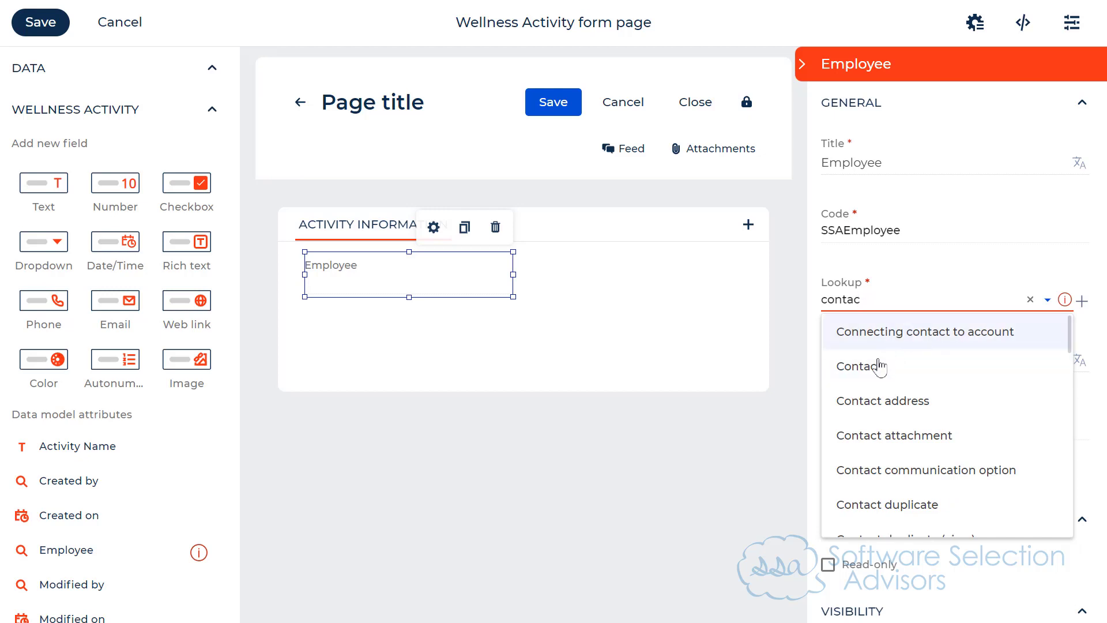
click(876, 367)
Step: Make the Employee dropdown required and set its title position to Above
scroll(850, 519, down, 2)
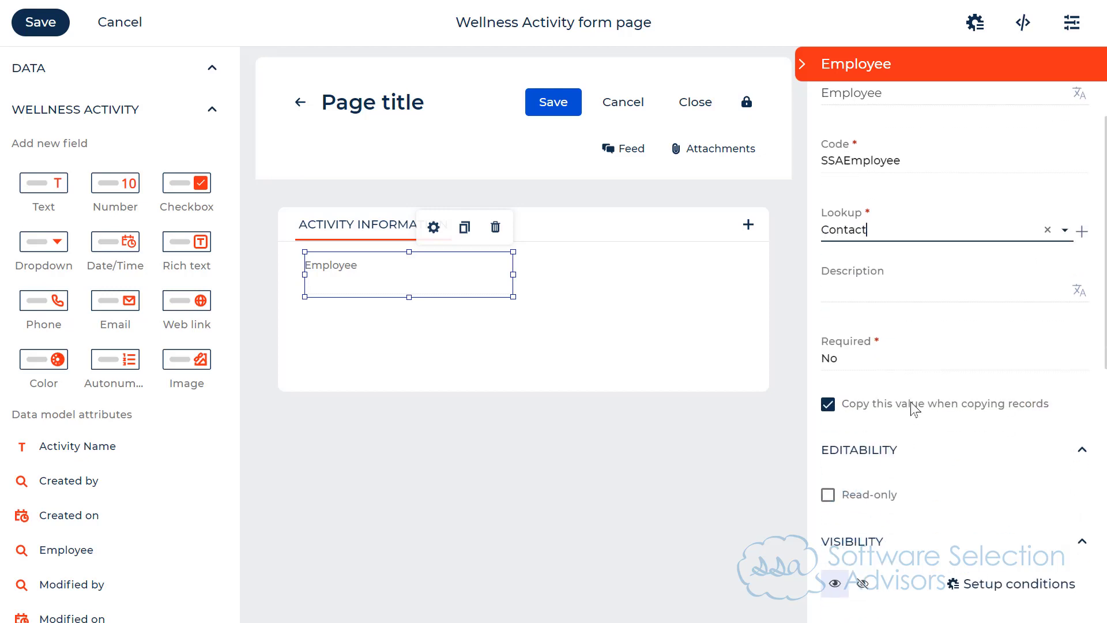
click(847, 352)
click(897, 414)
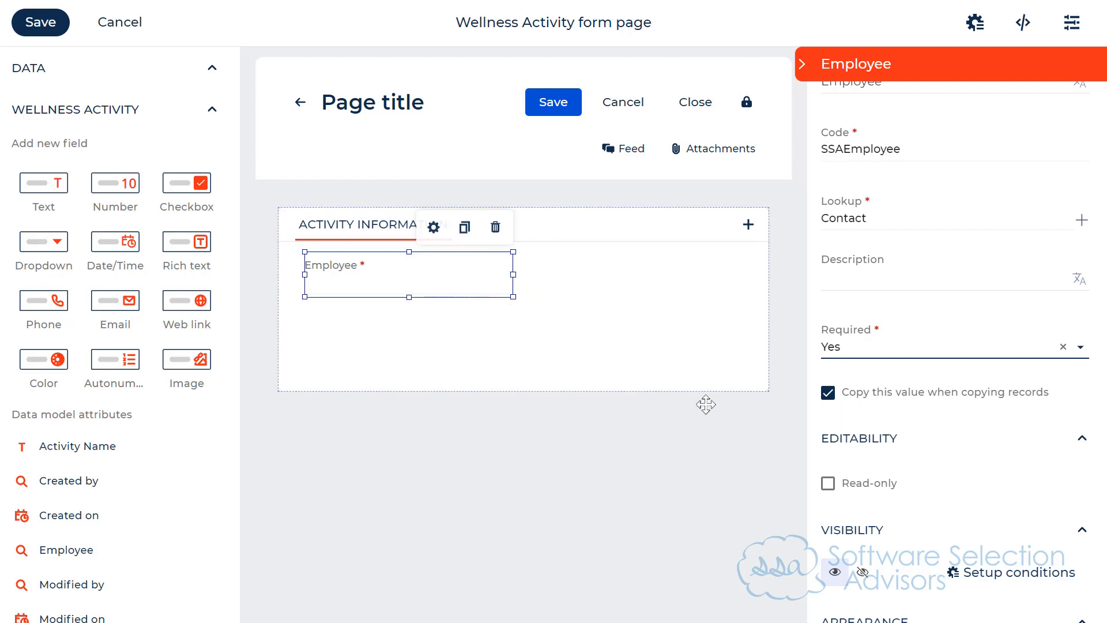
scroll(944, 507, down, 4)
click(885, 458)
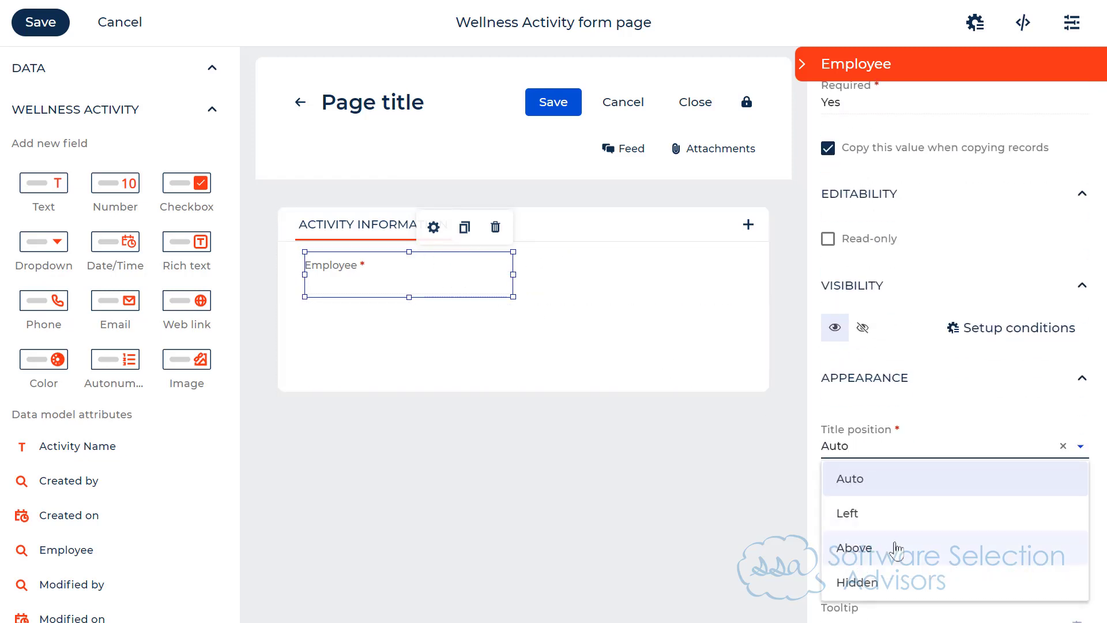
click(854, 548)
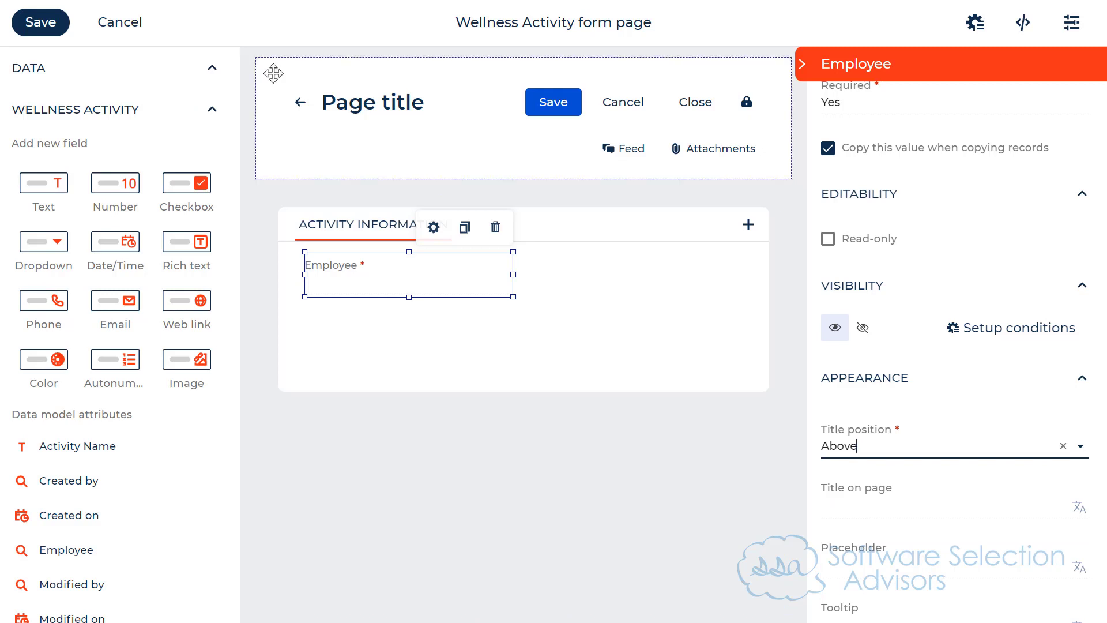
Step: Add a dropdown beside Employee, titled Wellness Program with the code SSAWellnessProgram
drag(36, 243, 549, 276)
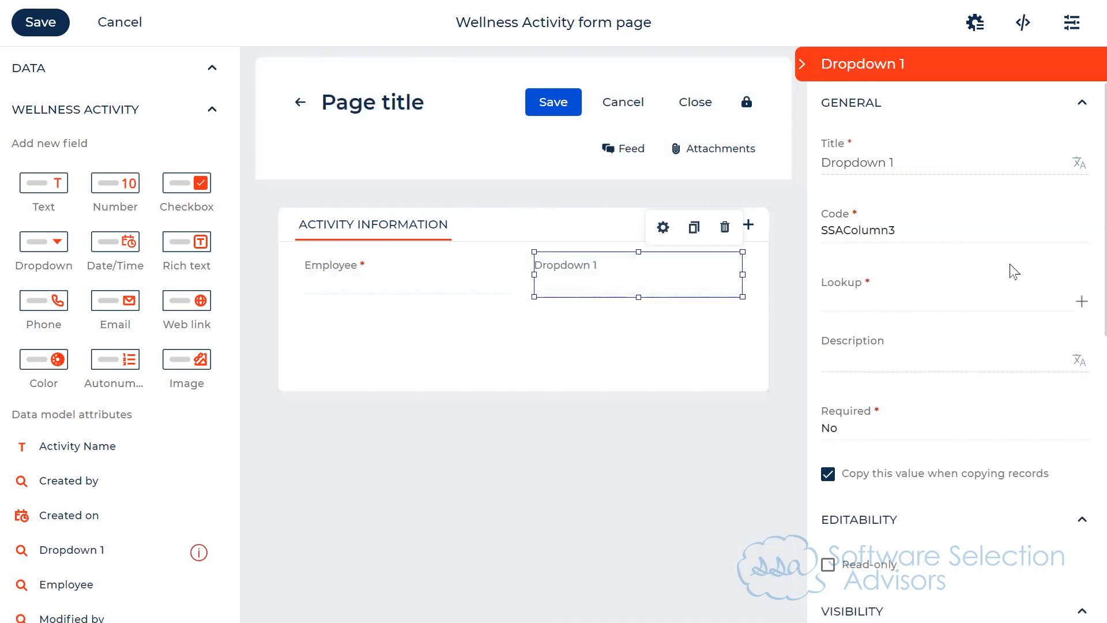
drag(901, 157, 806, 165)
text(Wel)
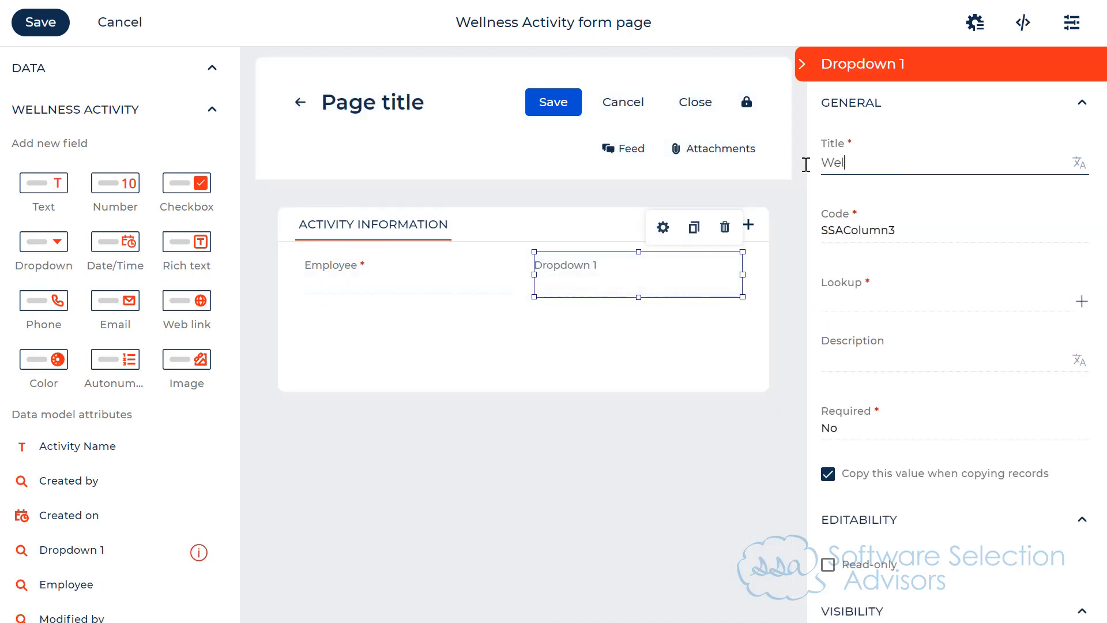
text(lness Pro)
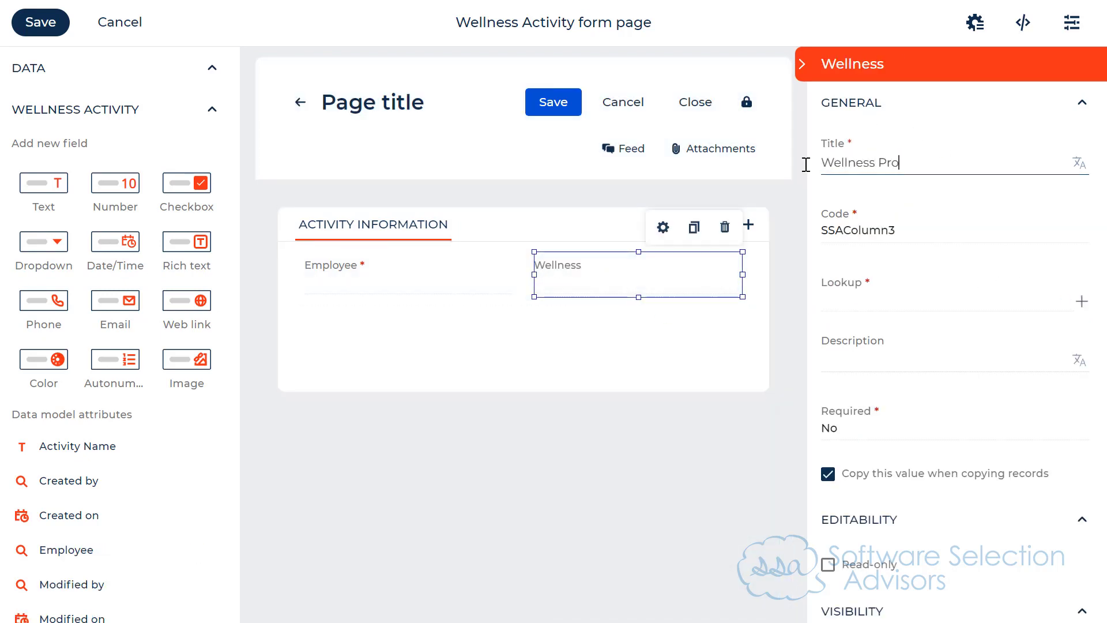
text(gram)
key(ctrl+a)
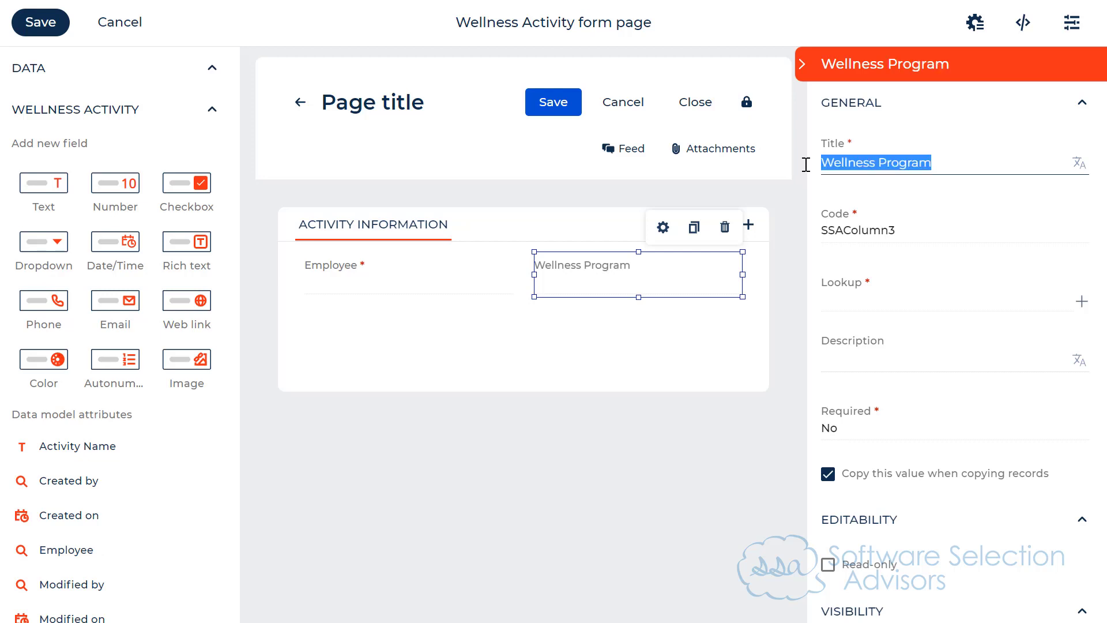
key(Tab)
text(SSA)
text(Wellness Program)
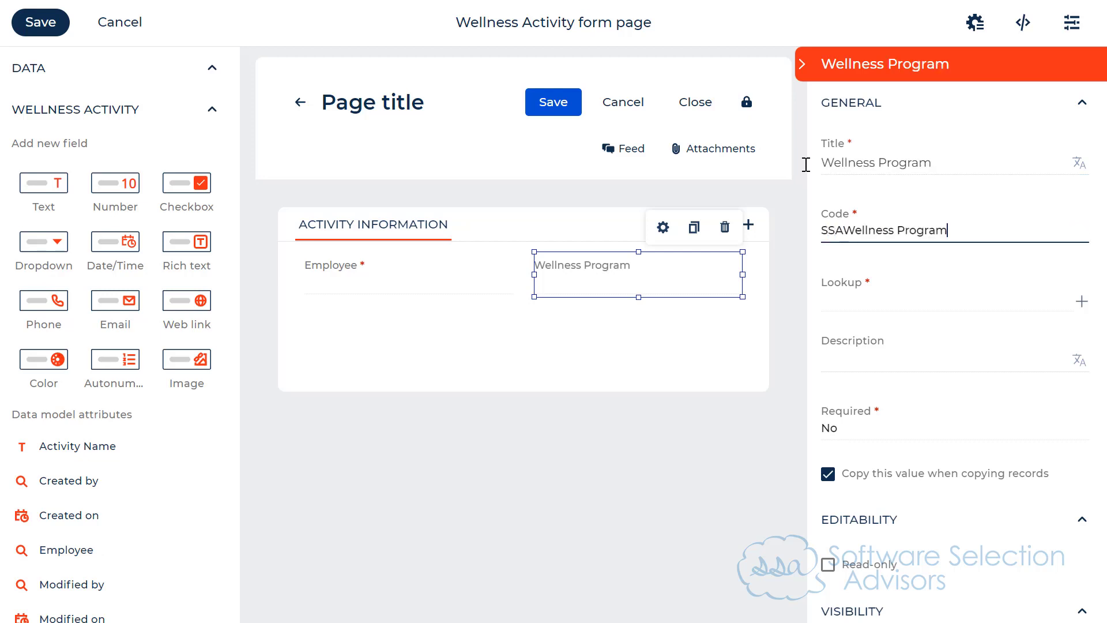
key(BackSpace)
key(Tab)
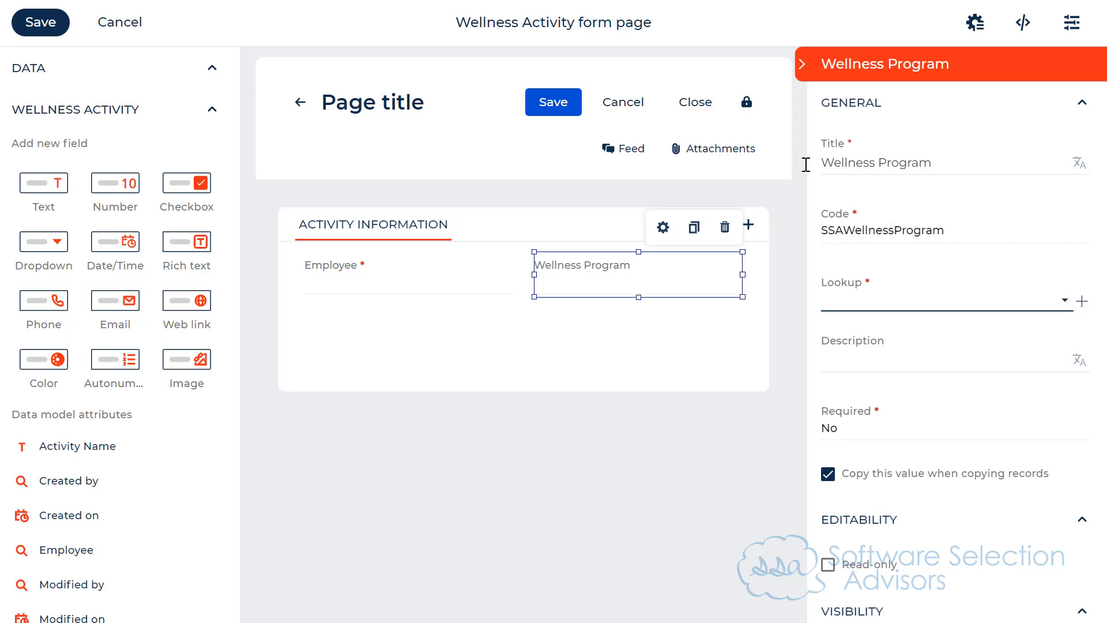
Step: Set the lookup of the Wellness Program dropdown to Corporate Wellness Program
text(wellne)
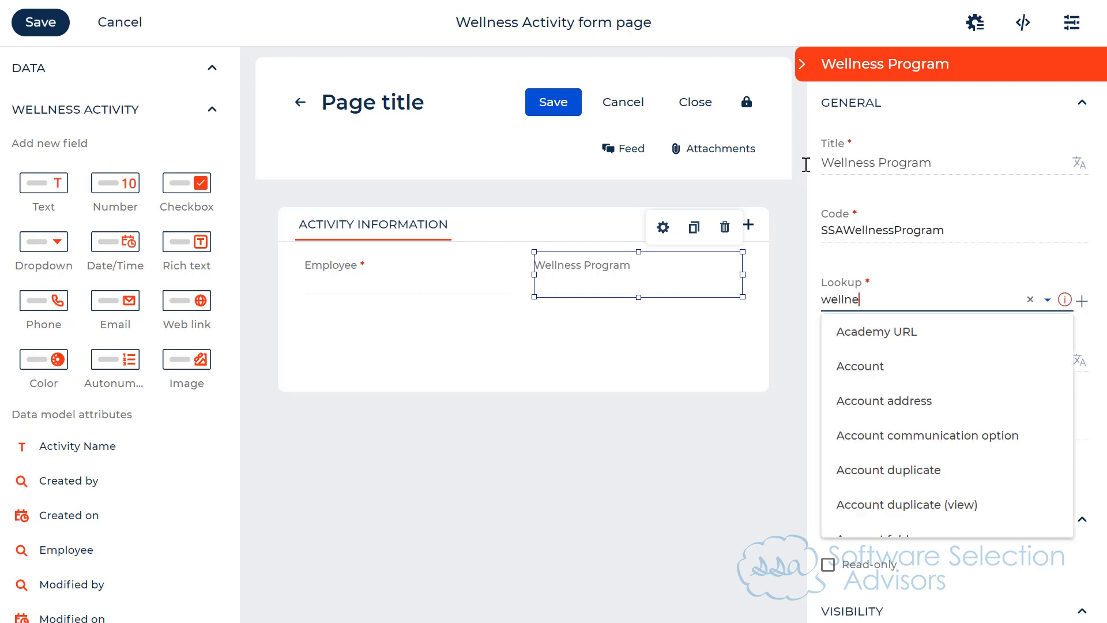
text(ss pro)
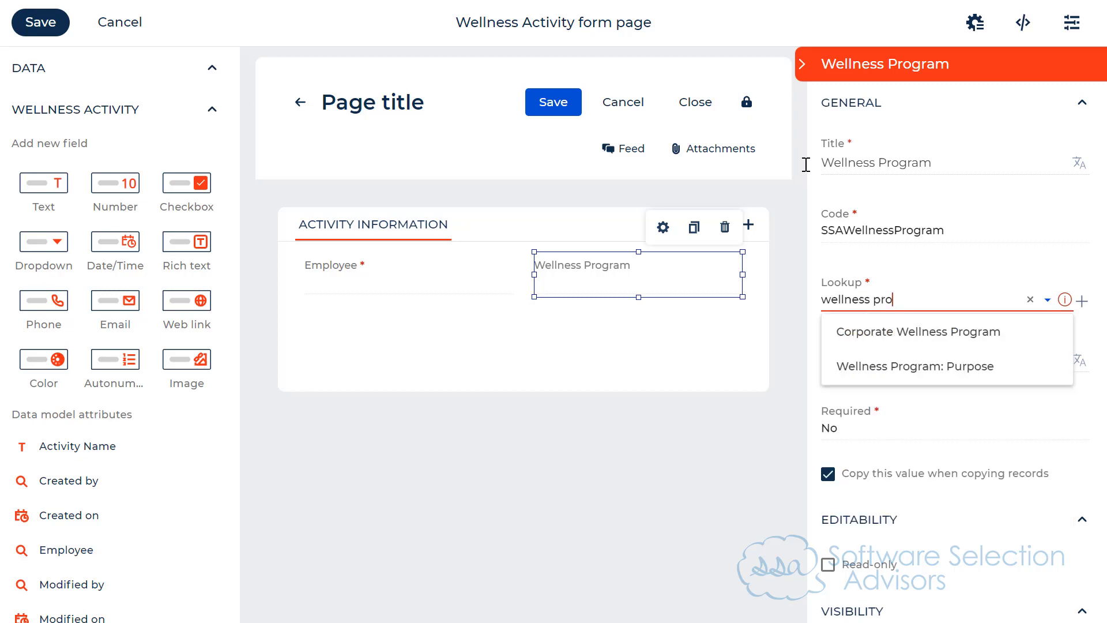
click(893, 335)
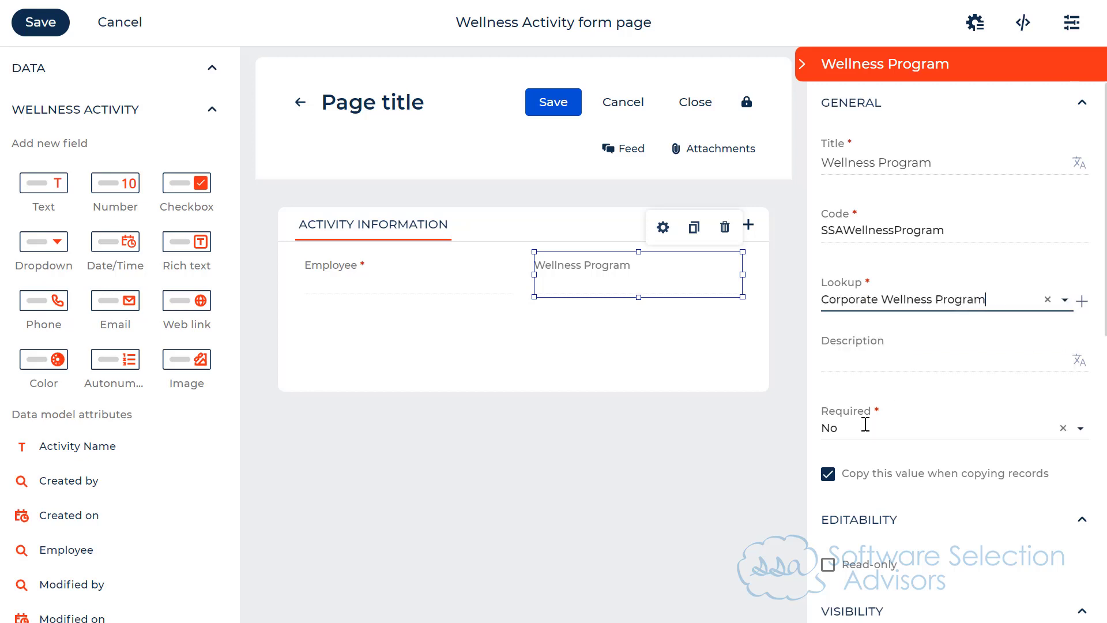
Step: Make the Wellness Program dropdown required and set its title position to Above
click(865, 423)
click(866, 491)
scroll(946, 424, down, 3)
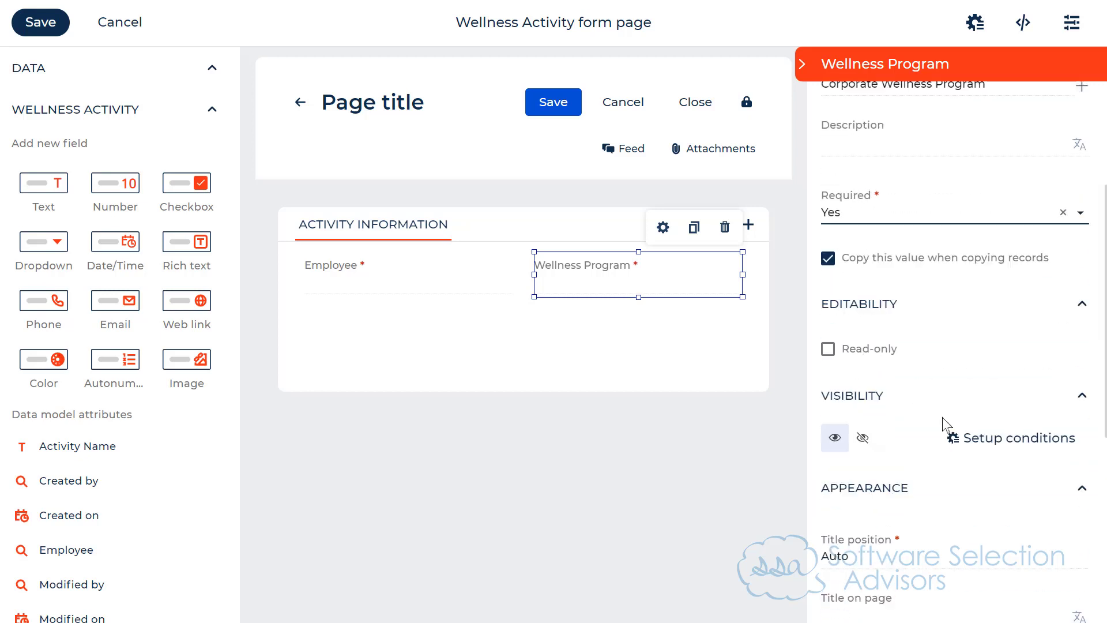
scroll(944, 424, down, 3)
click(870, 361)
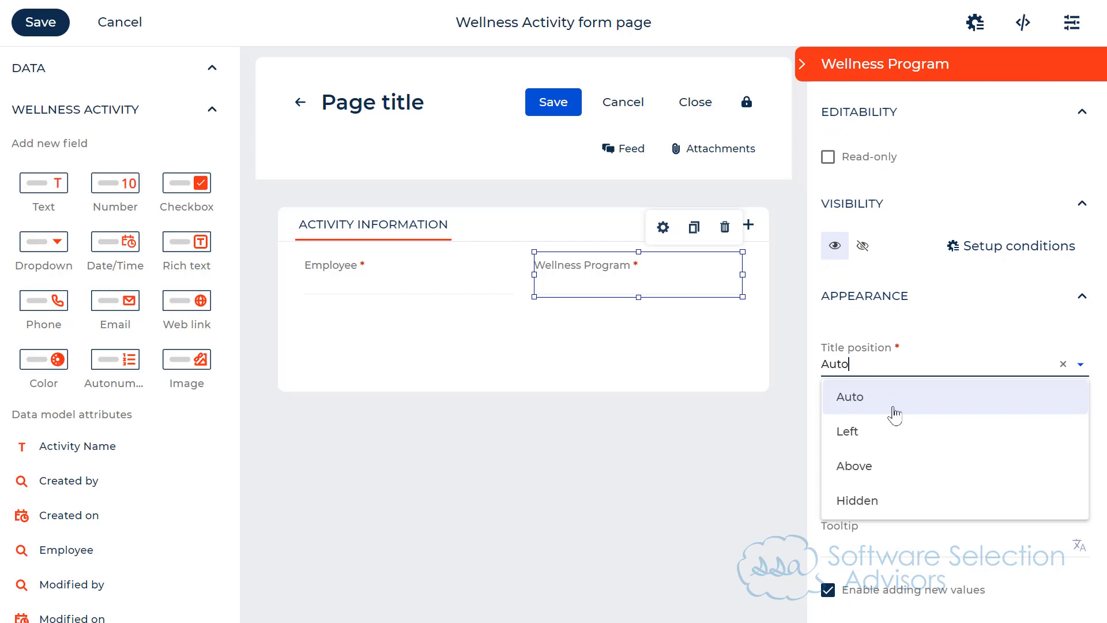
click(893, 467)
scroll(929, 478, up, 1)
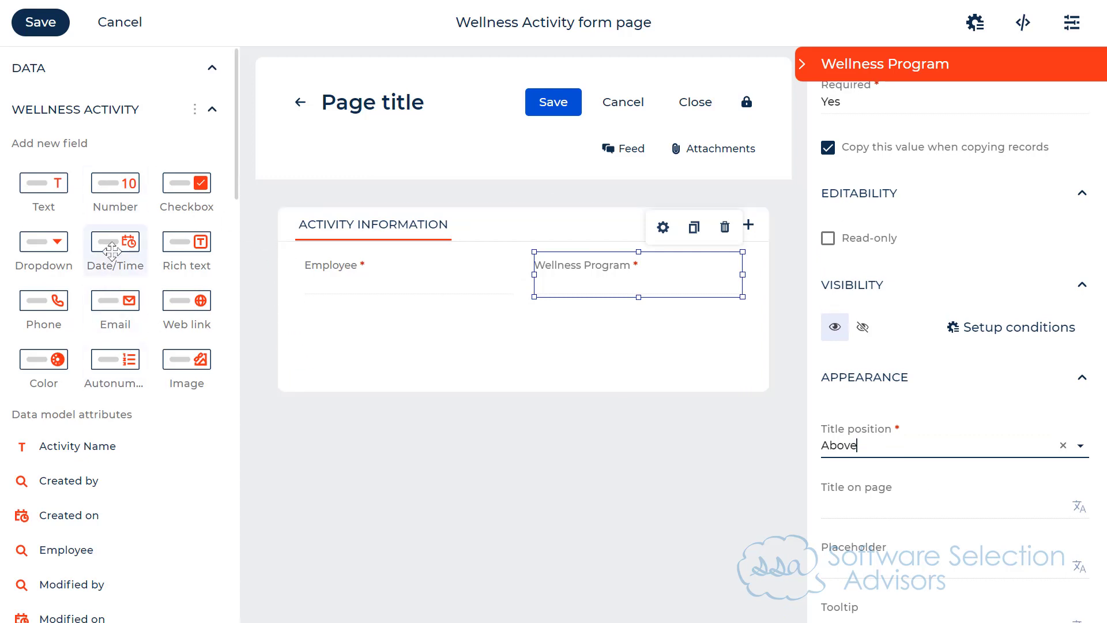
Step: Add a date/time field below Employee, titled Activity Date with the code SSAActivityDate
drag(111, 251, 332, 311)
click(969, 163)
key(ctrl+a)
text(Ac)
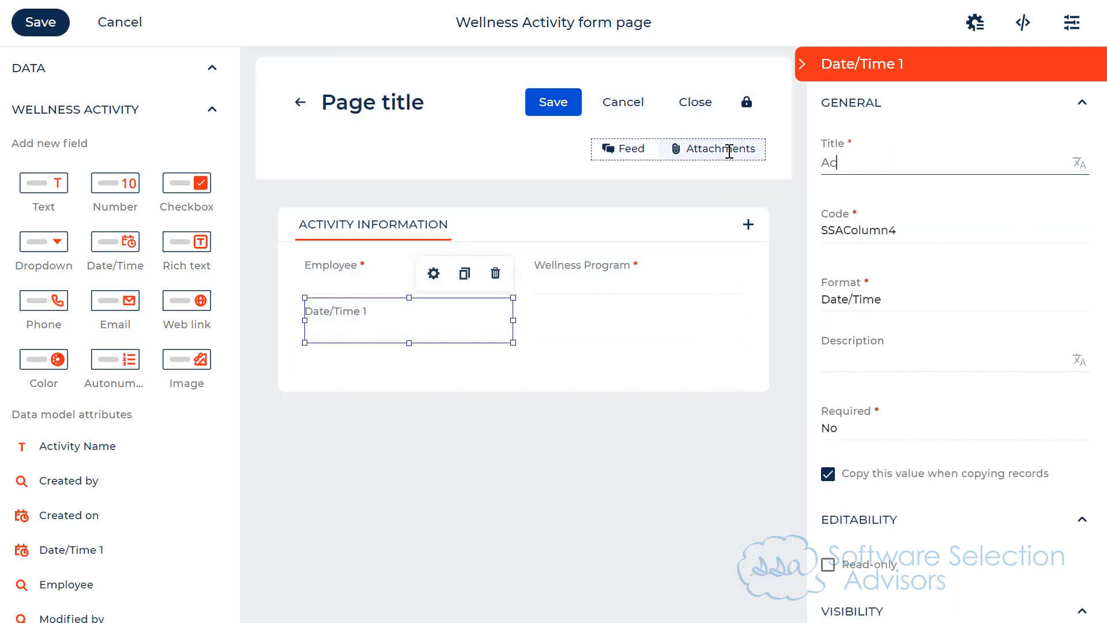
key(Return)
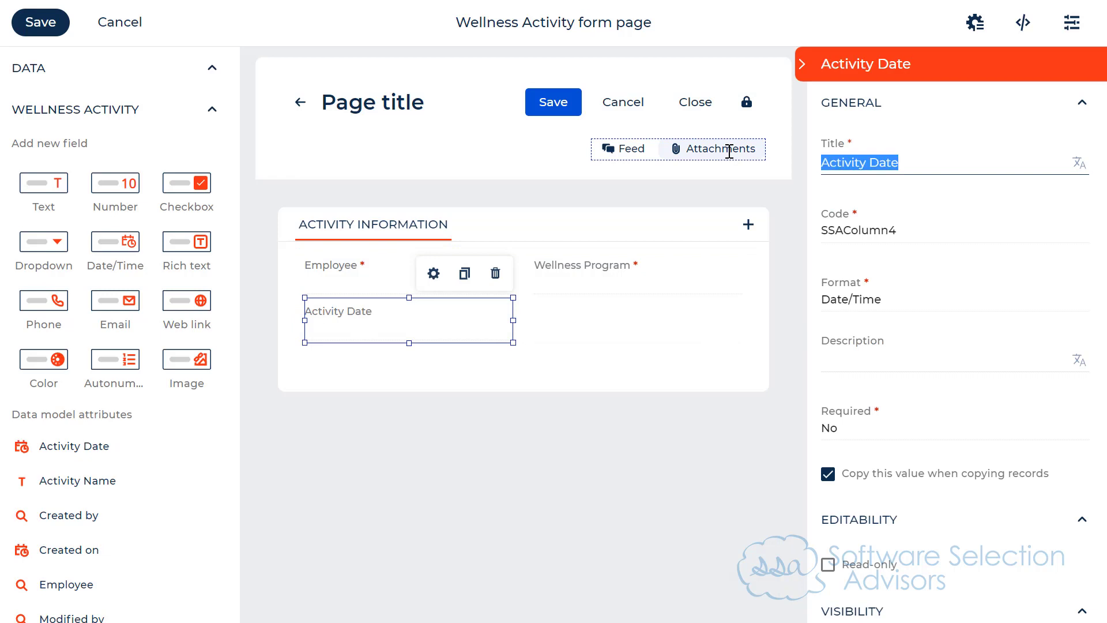
key(Tab)
text(SSA)
text(Activity Date)
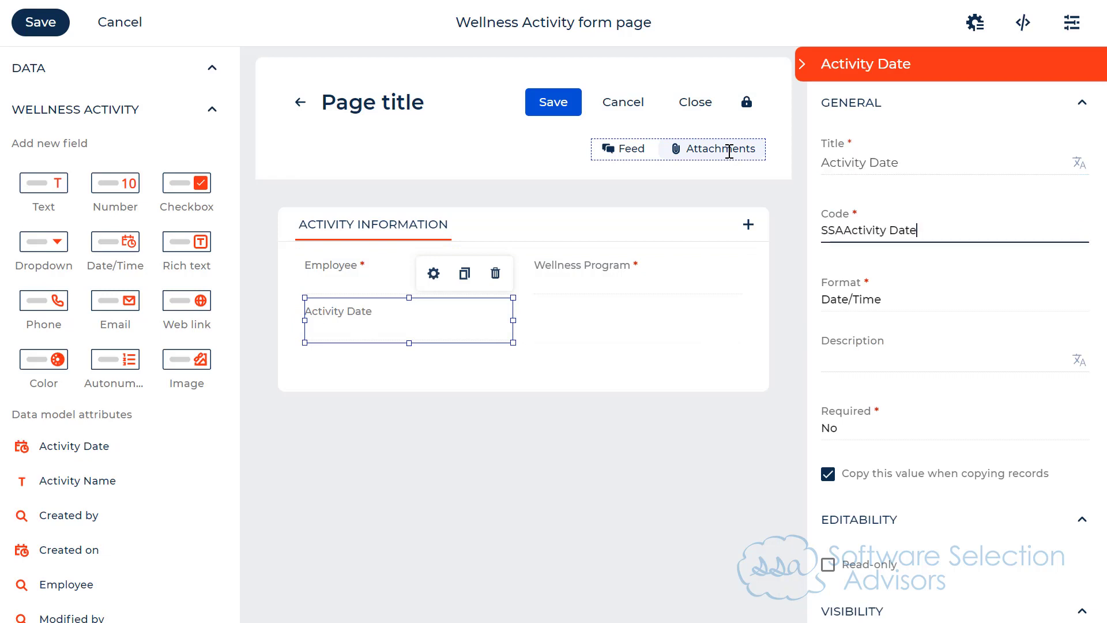
key(Tab)
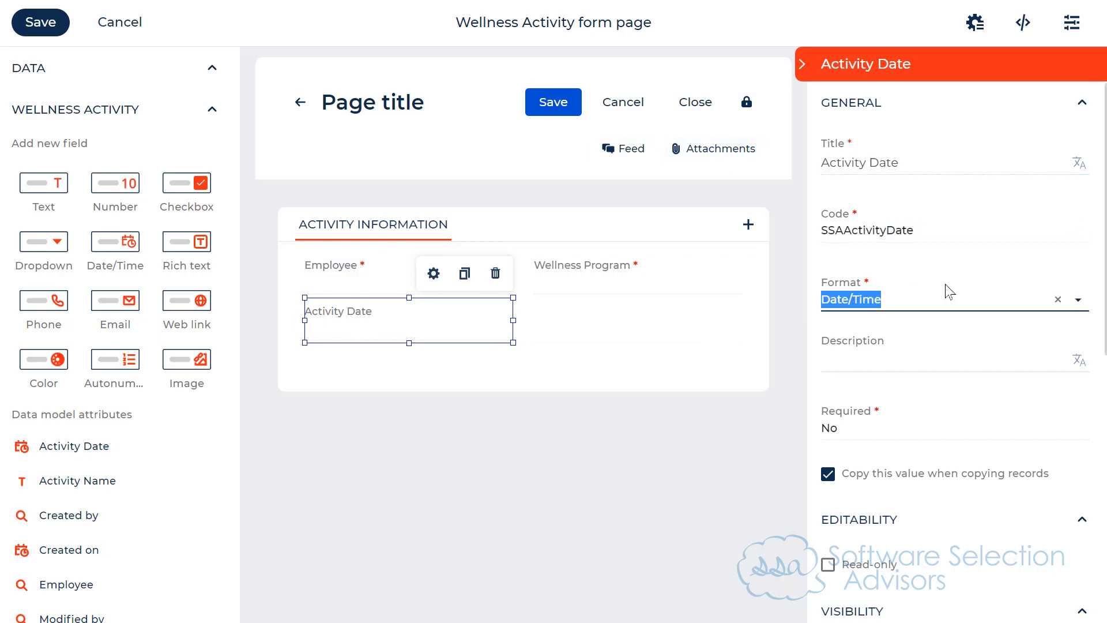
Step: Set the Activity Date field's format to Date and its title position to Above
click(884, 302)
click(872, 370)
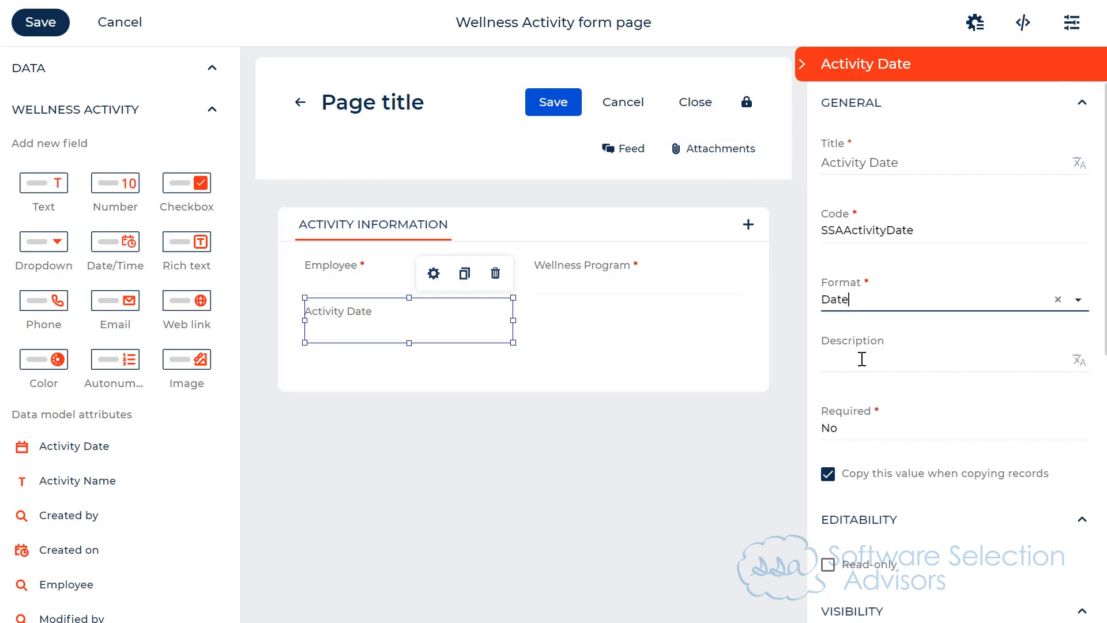
scroll(930, 438, down, 8)
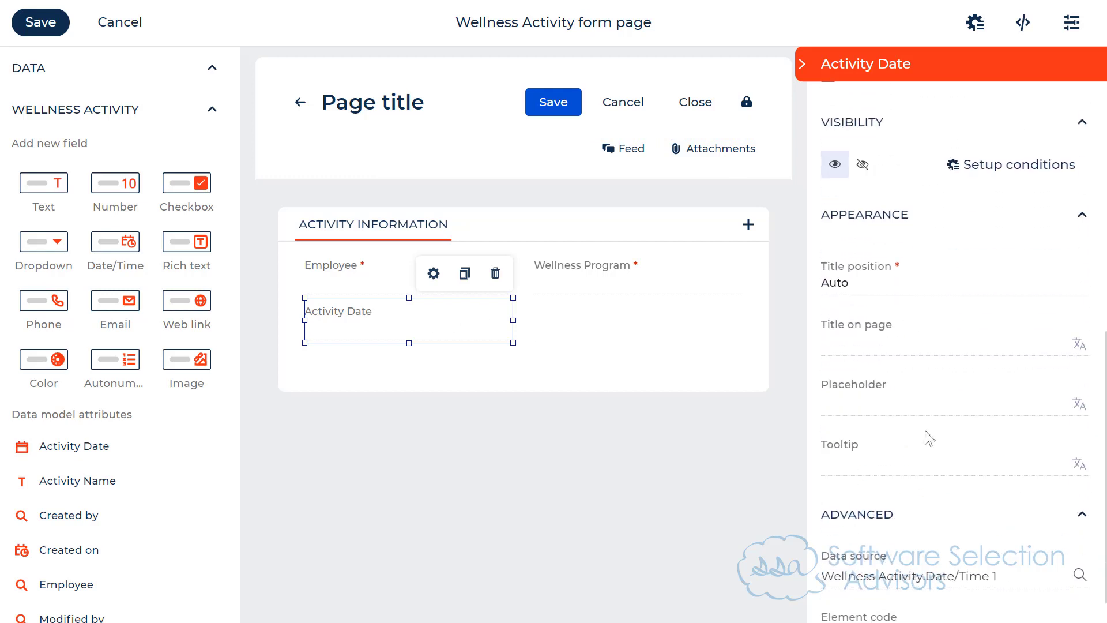
click(826, 290)
click(889, 383)
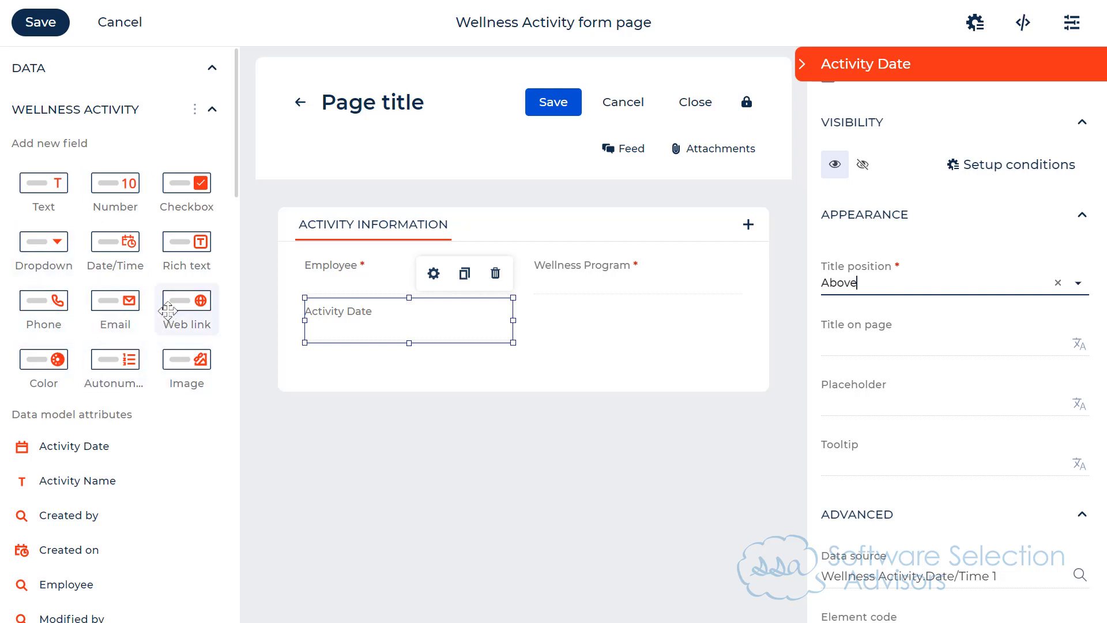
Step: Add a number field below Activity Date, titled Duration (min.) with the code SSADuration
mouse_move(118, 187)
mouse_down()
mouse_move(309, 279)
mouse_move(538, 324)
mouse_move(359, 359)
mouse_up()
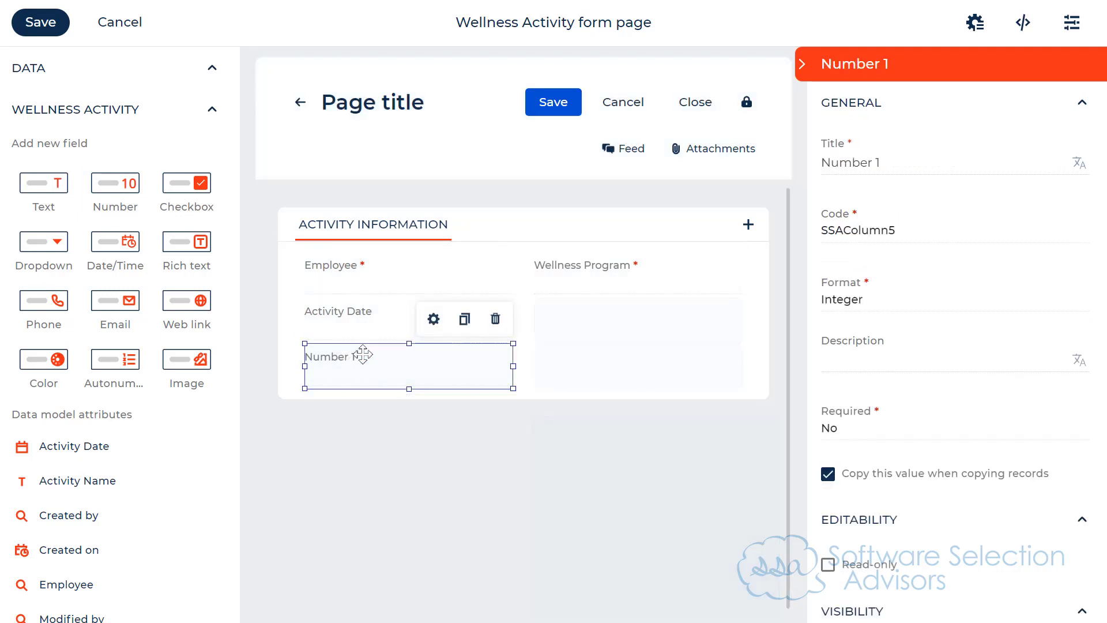
drag(894, 165, 769, 158)
text(Duration (min.)
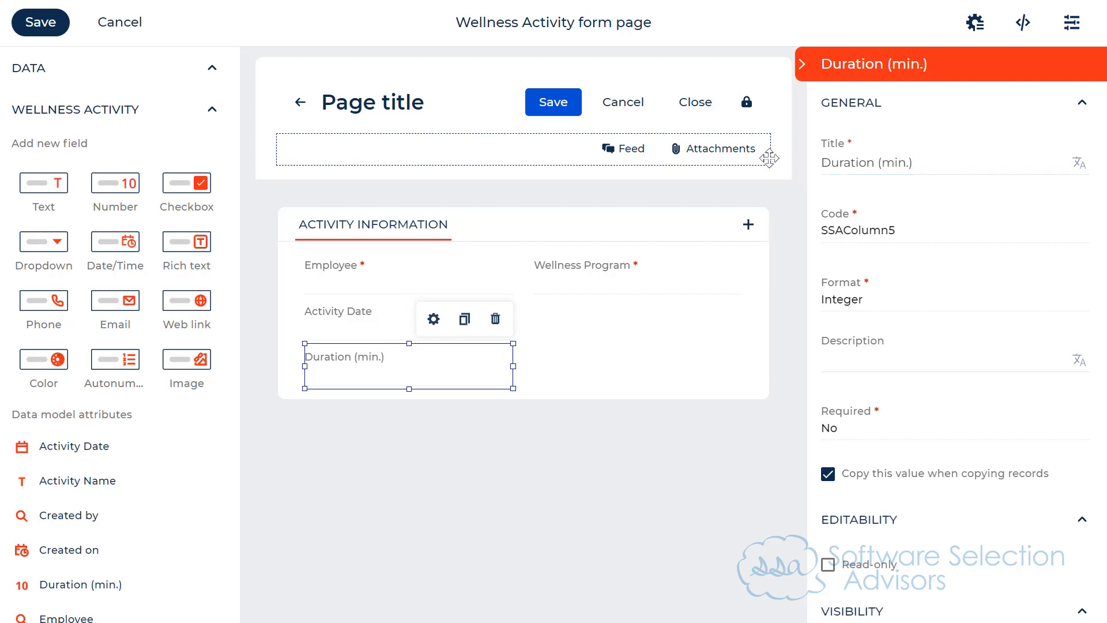
key(Tab)
text(SSAD)
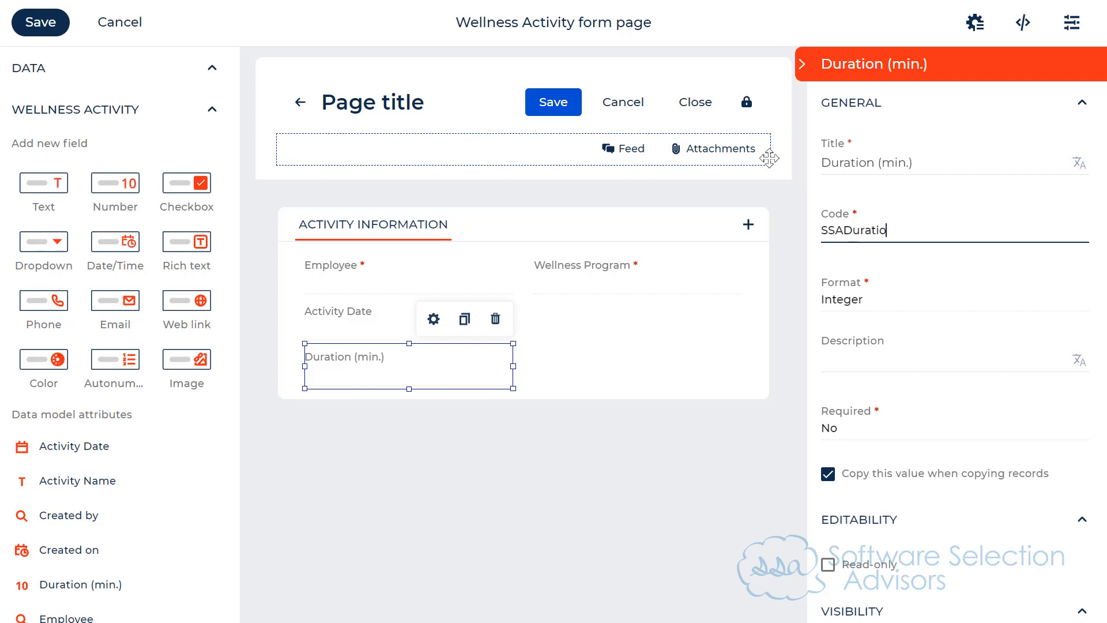
text(uration)
key(Tab)
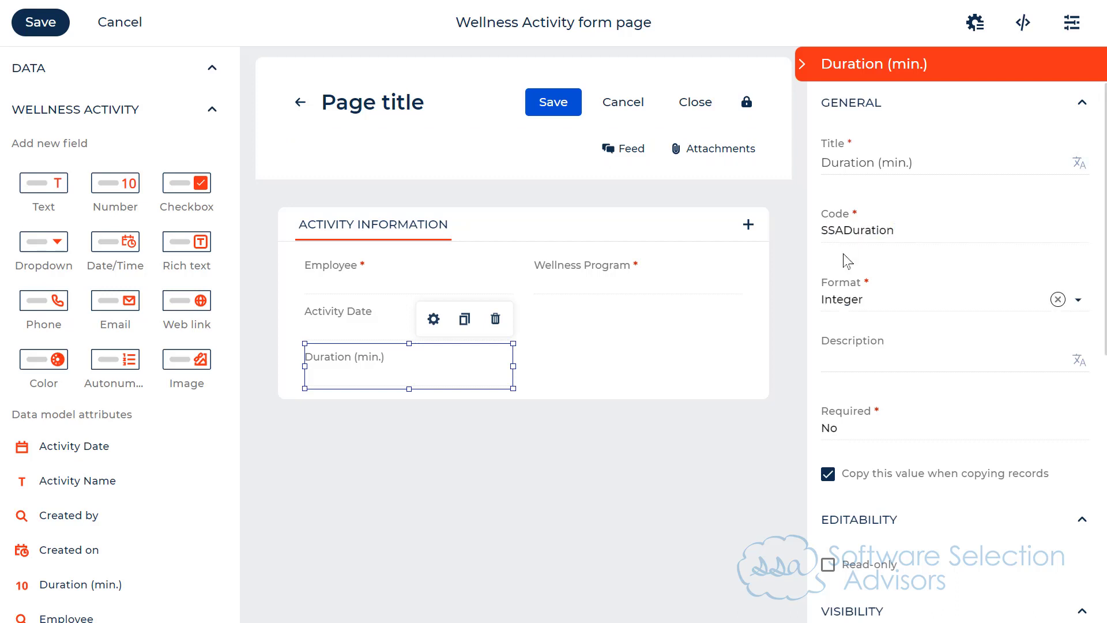
Step: Choose the Integer format for the Duration (min.) field and set its title position to Above
click(891, 299)
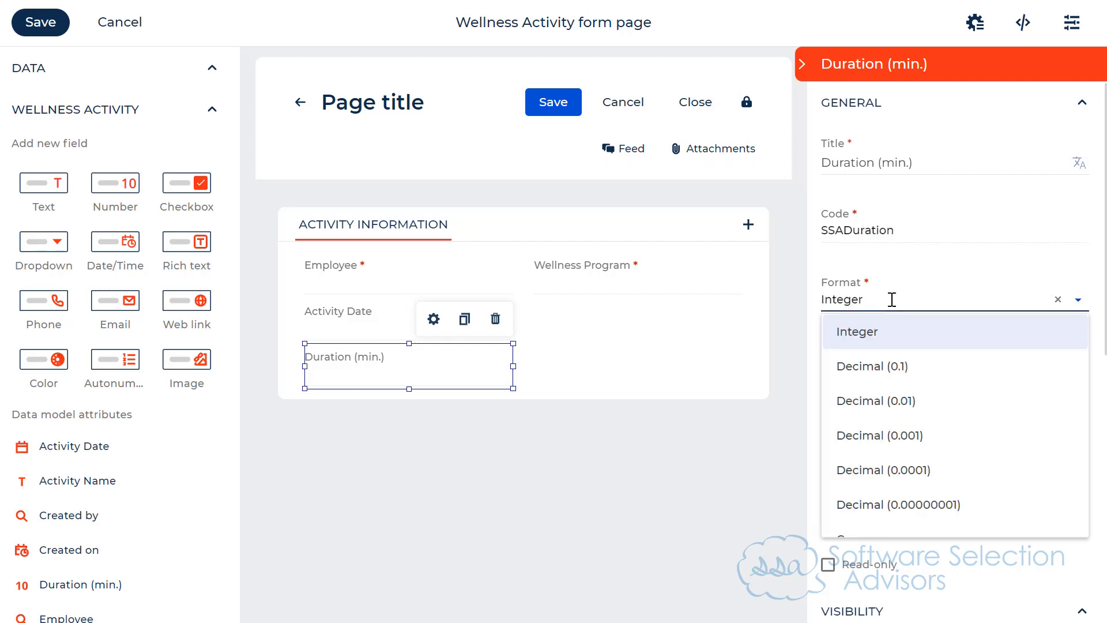
scroll(888, 429, down, 1)
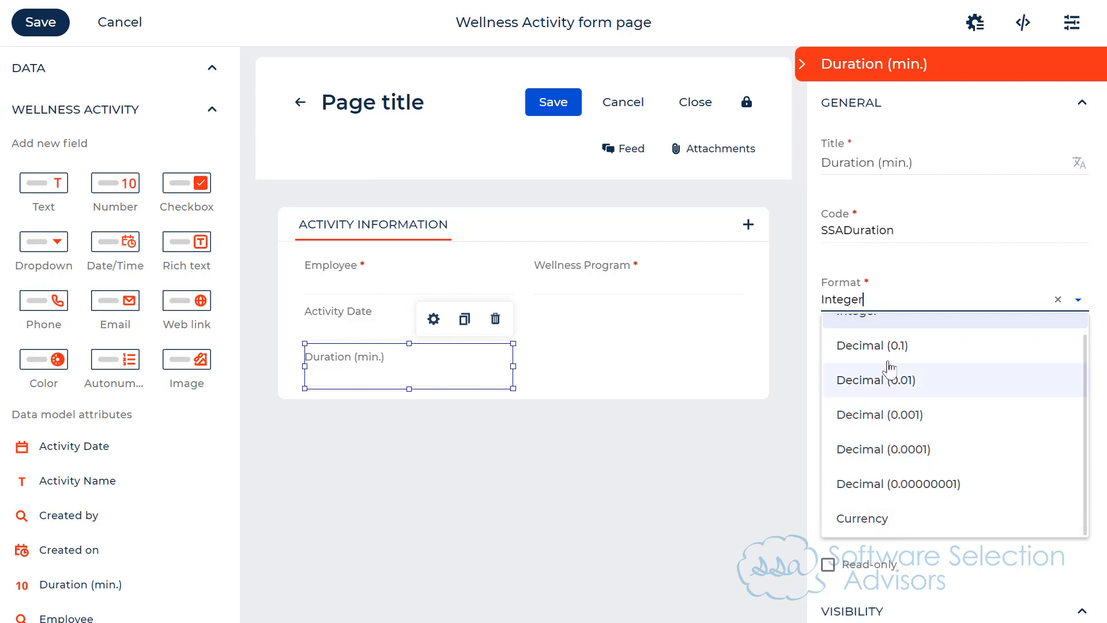
scroll(890, 367, up, 1)
click(888, 333)
scroll(947, 353, down, 3)
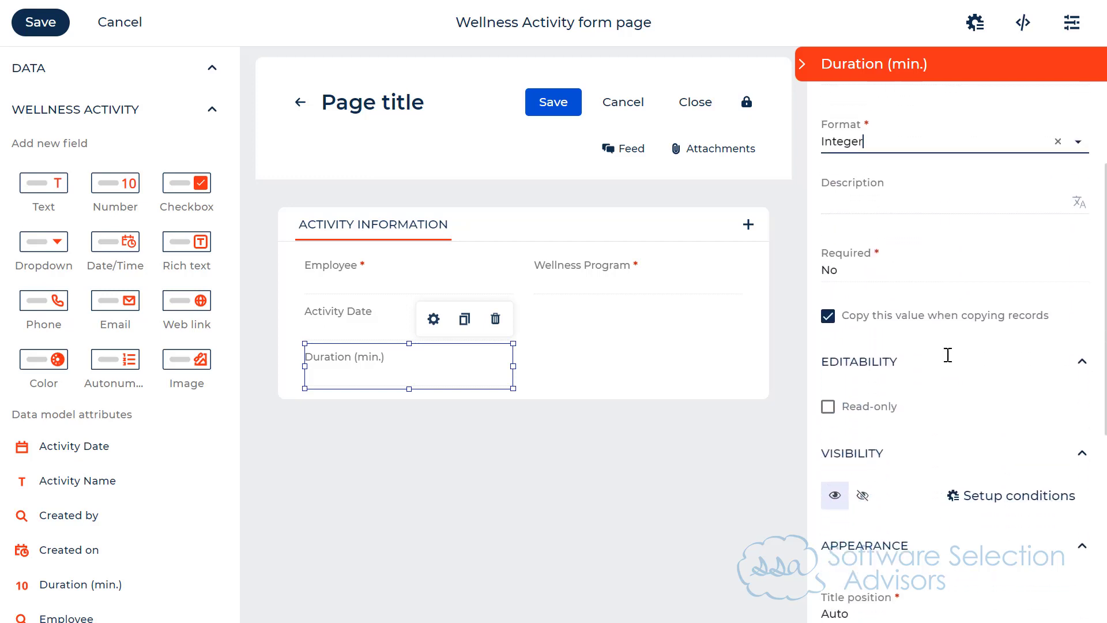
scroll(914, 438, down, 4)
click(875, 364)
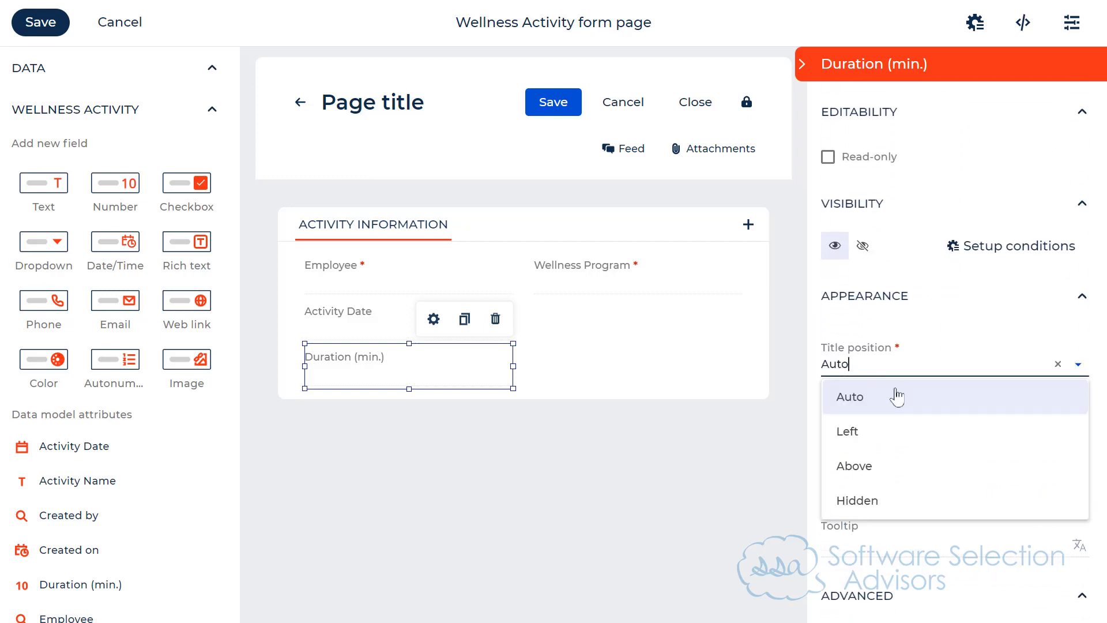
click(894, 464)
scroll(909, 383, up, 7)
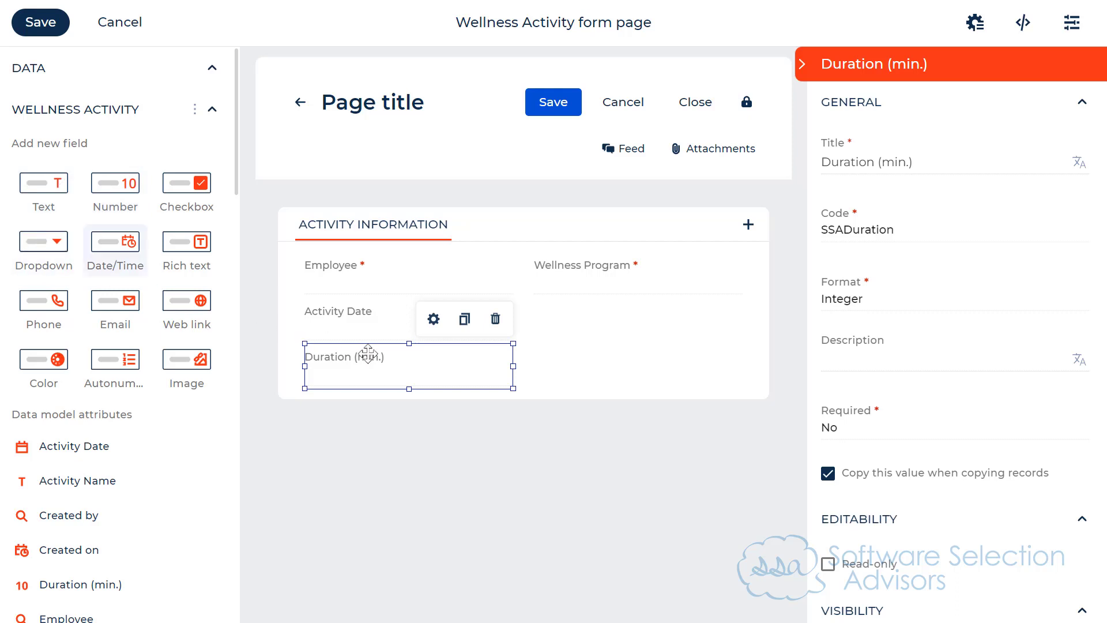
Step: Add a dropdown below Wellness Program, titled Activity Type with the code SSAActivityType
drag(44, 245, 600, 315)
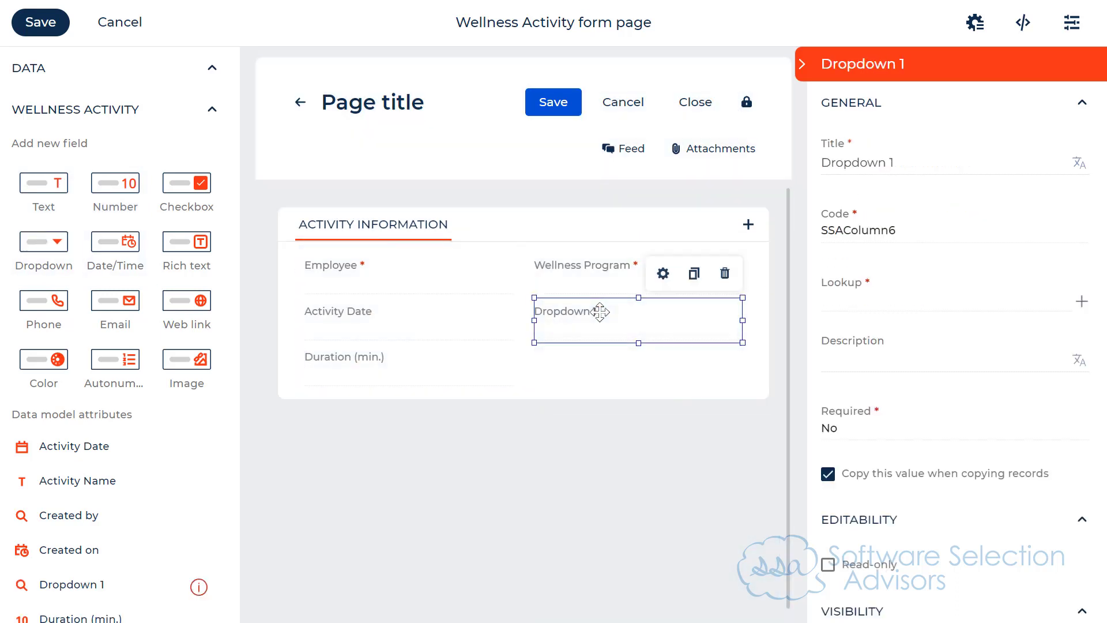
triple_click(922, 164)
text(Ac)
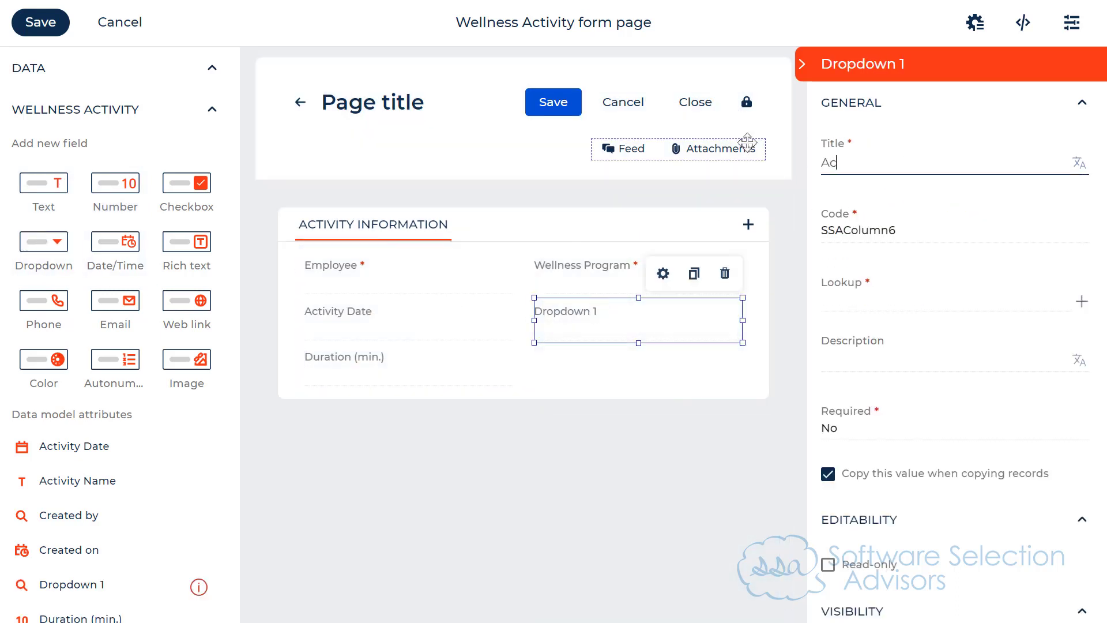
text(tivity Types)
key(BackSpace)
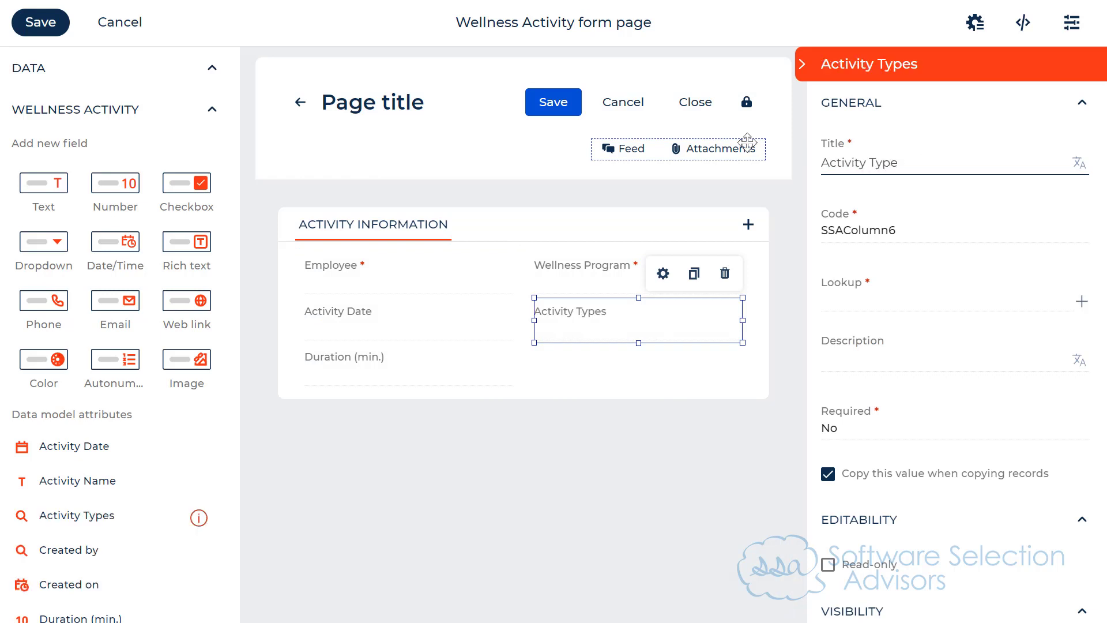
key(ctrl+a)
key(Tab)
text(SSA)
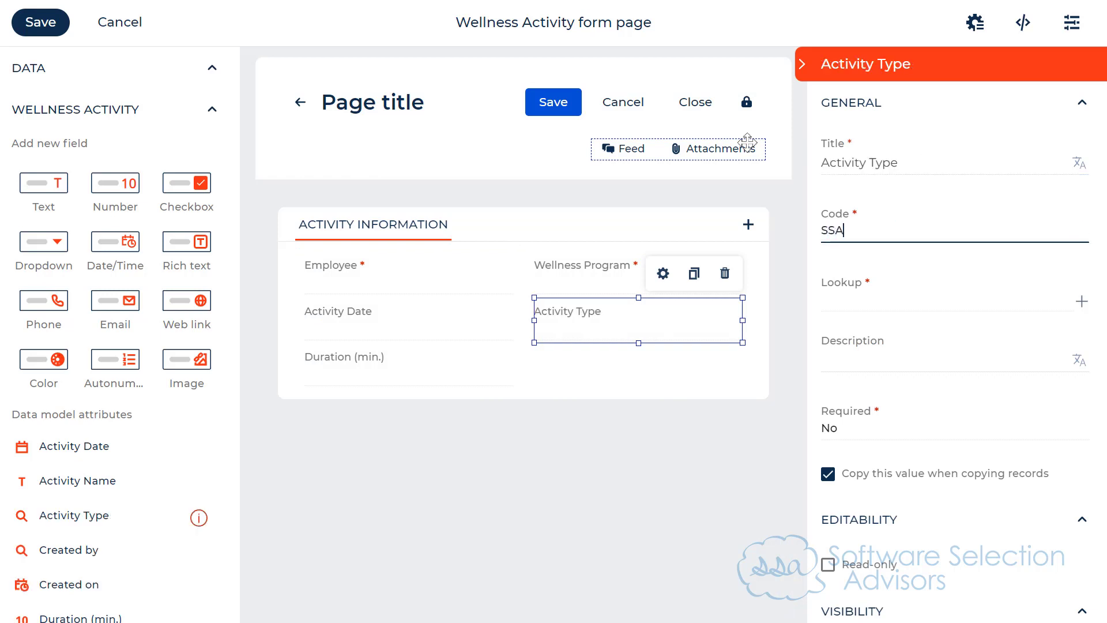
text(Activity Type)
key(Delete)
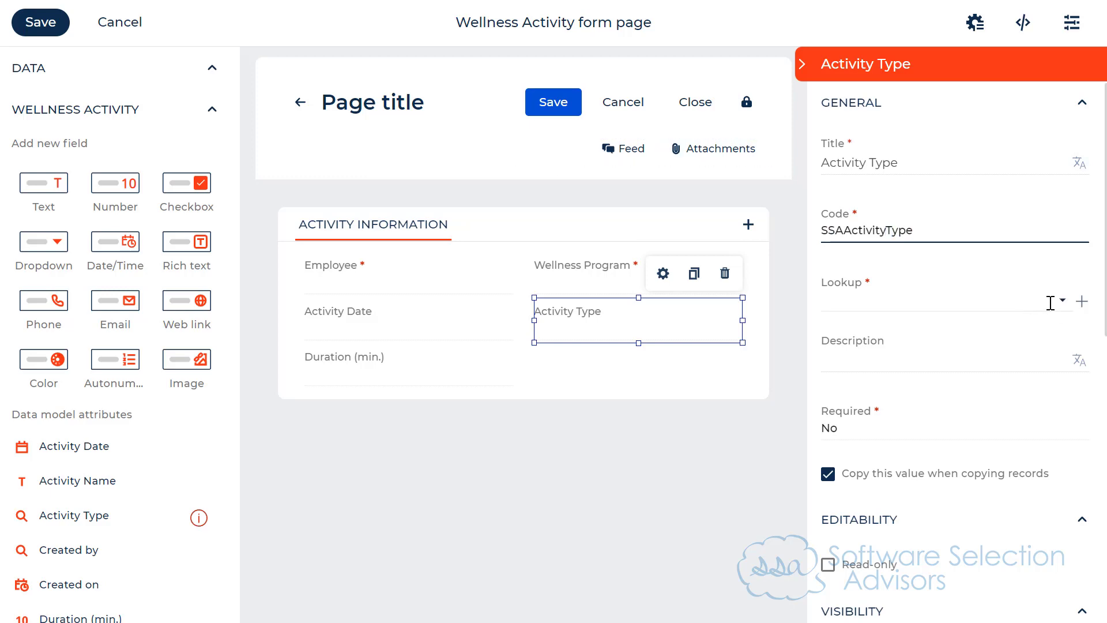
Step: Create a new lookup for the Activity Type dropdown, titled Wellness Activity: Type with the code SSAWellnessActivityType
click(1082, 302)
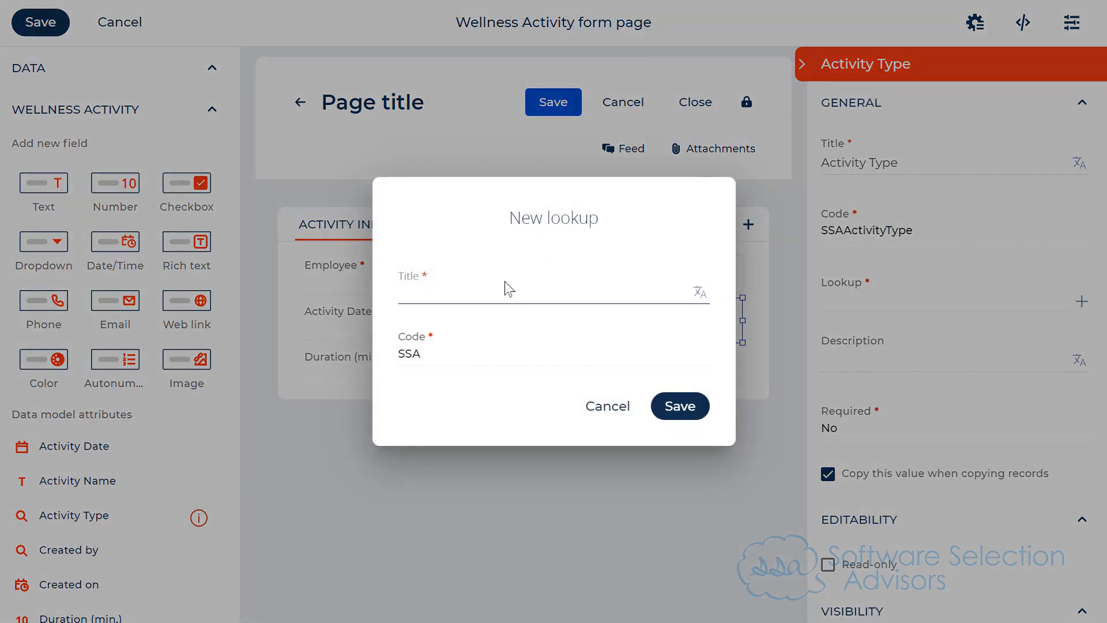
text(Wellness Activity Type)
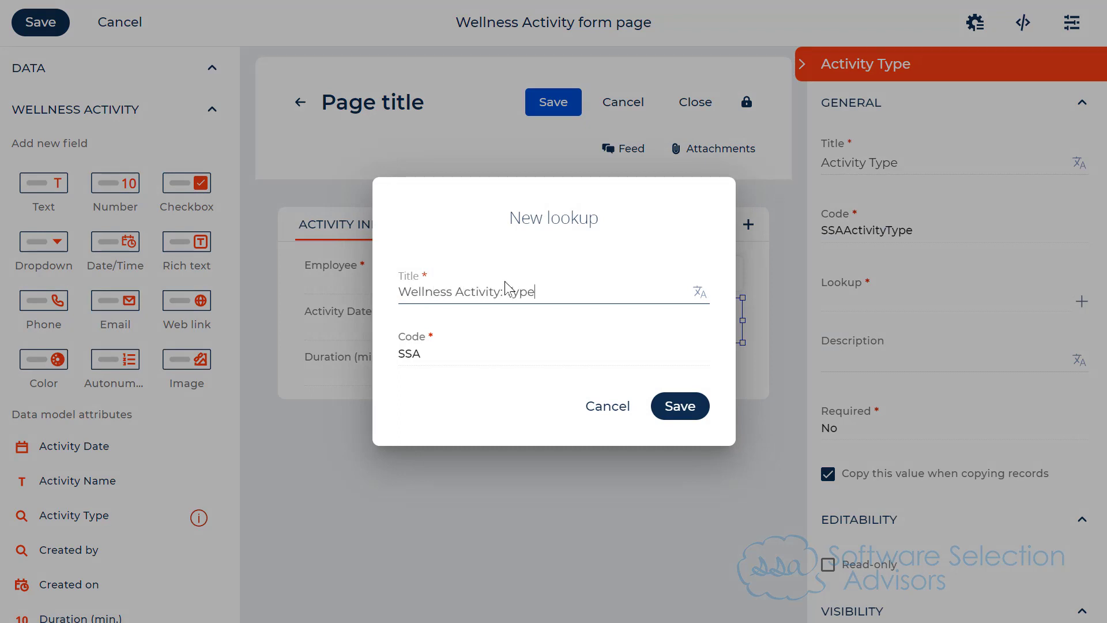
key(Tab)
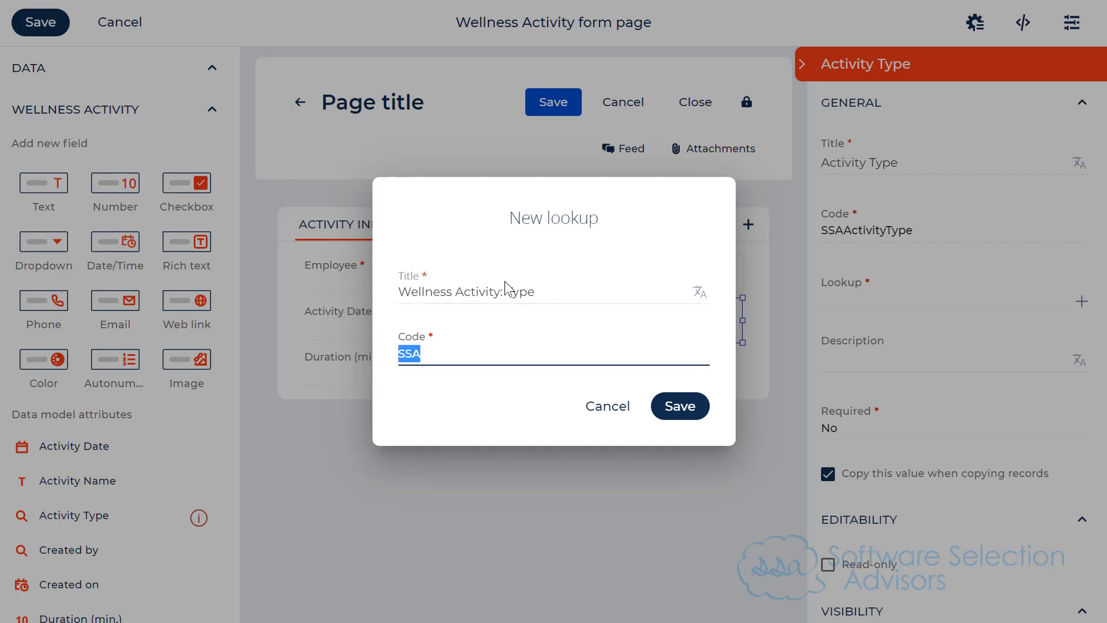
key(shift+Tab)
key(Tab)
key(End)
text(Wellness Activity: Type)
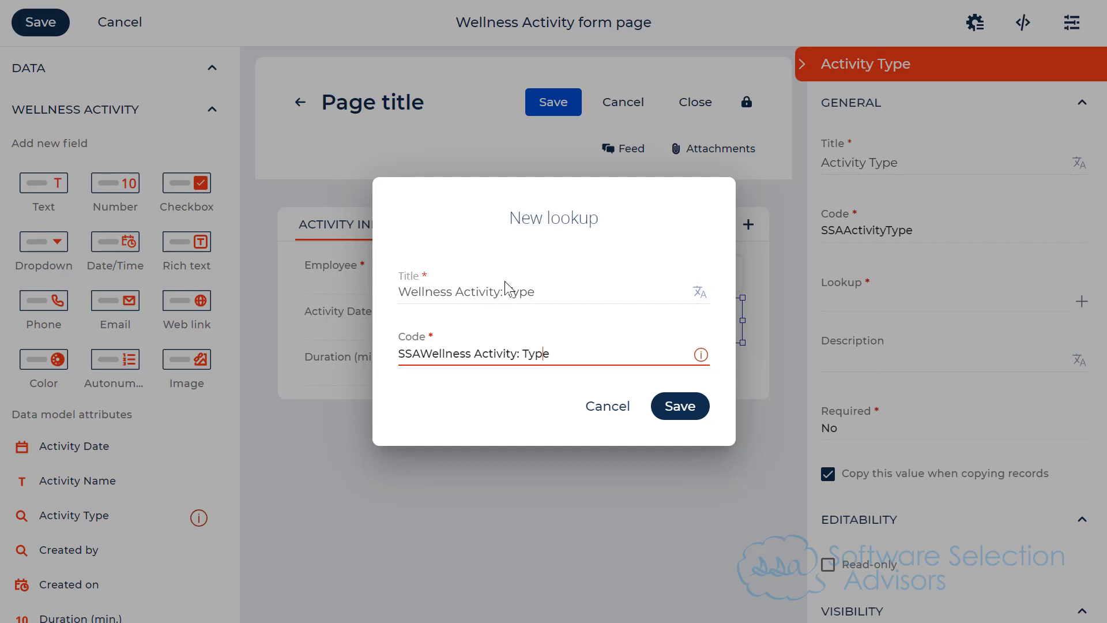
key(Delete)
key(Delete)
key(BackSpace)
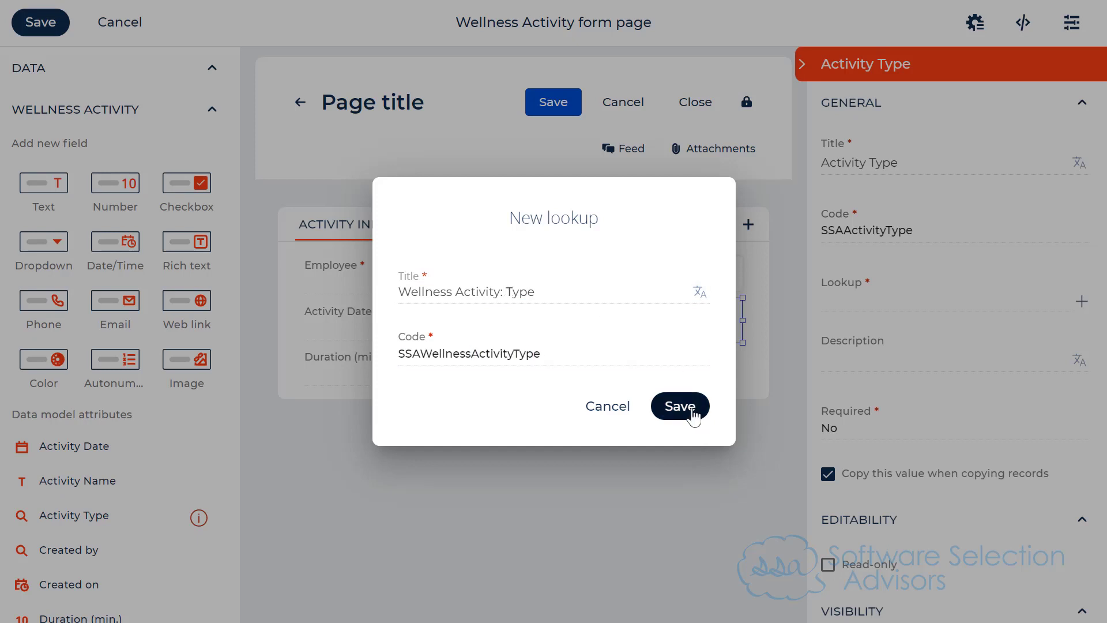
click(691, 414)
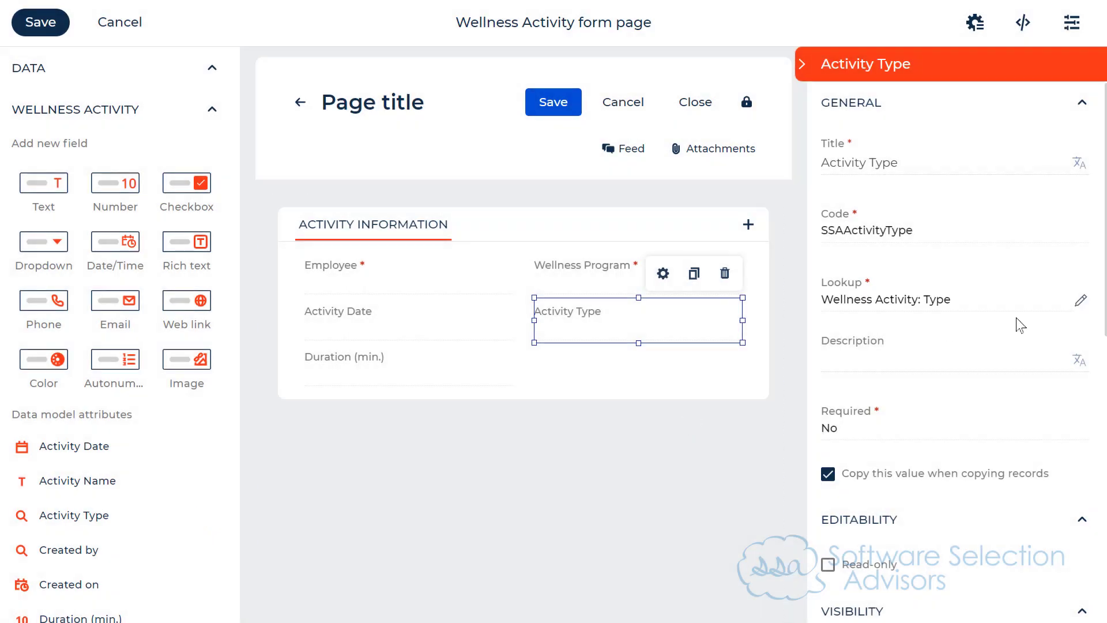
Step: Set the title position of the Activity Type dropdown to Above
scroll(923, 432, down, 8)
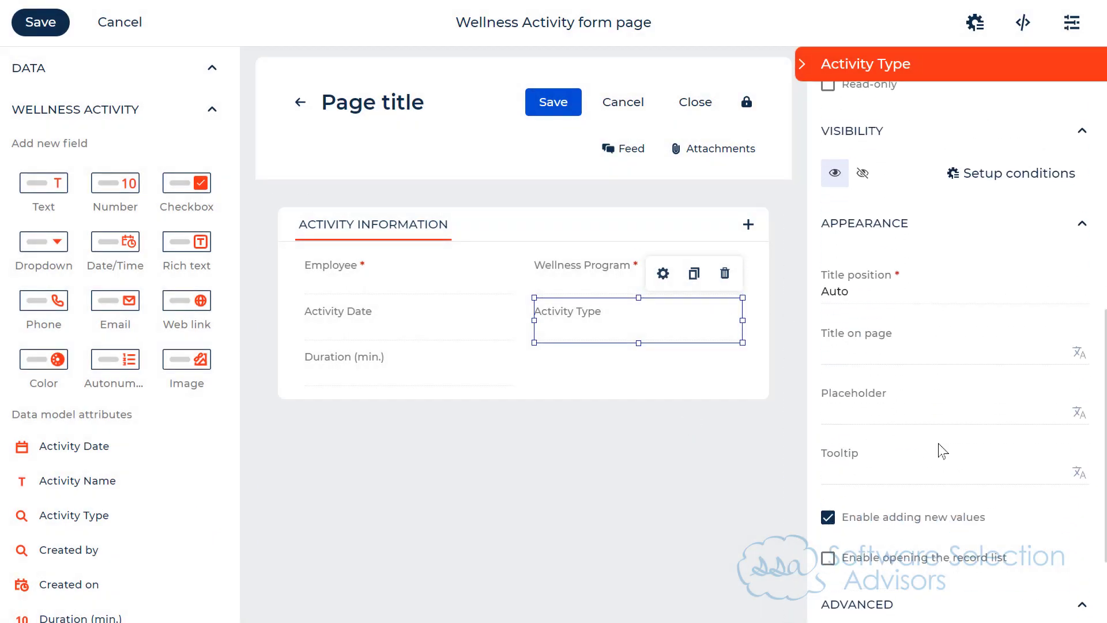
click(887, 281)
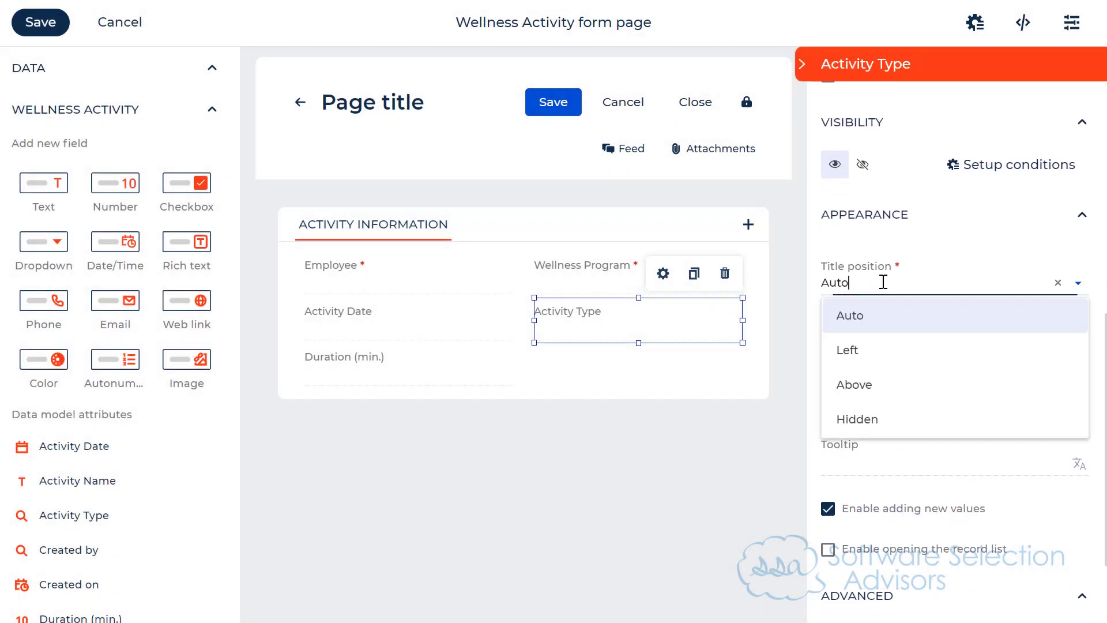
click(866, 385)
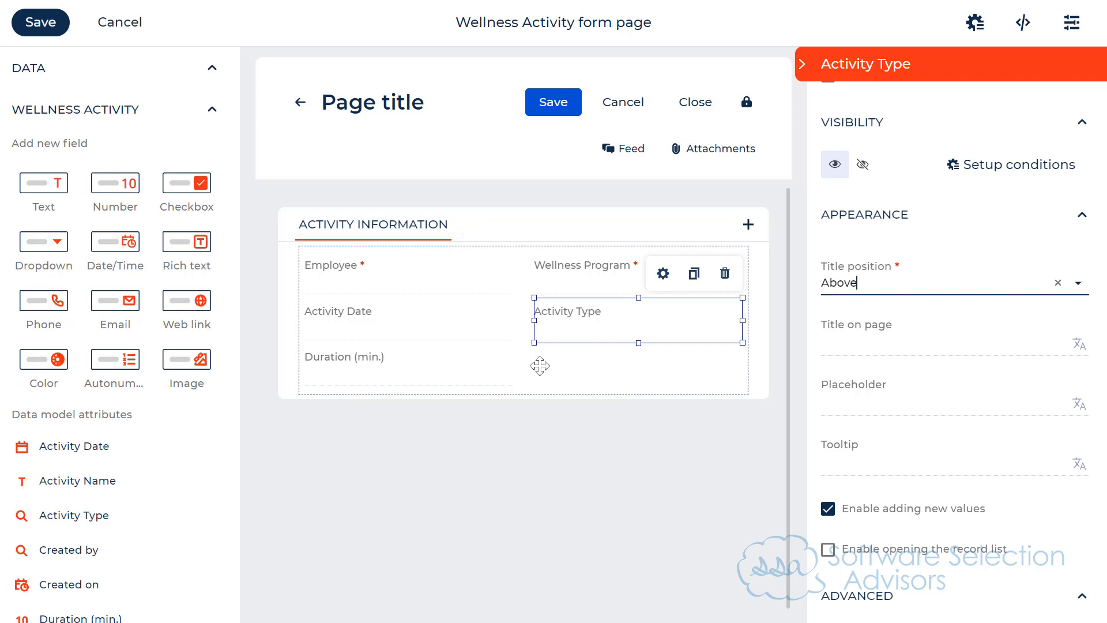
Step: Add a number field below Activity Type, titled Distance (mi.) with the code SSADistance
drag(119, 179, 594, 365)
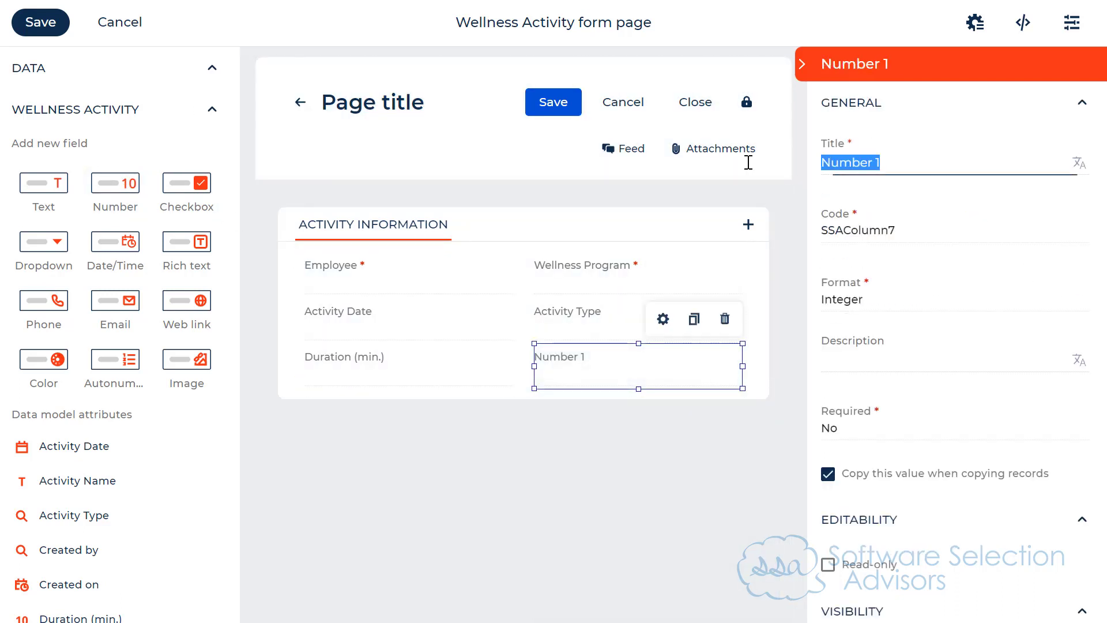
text(Distance (mi.)
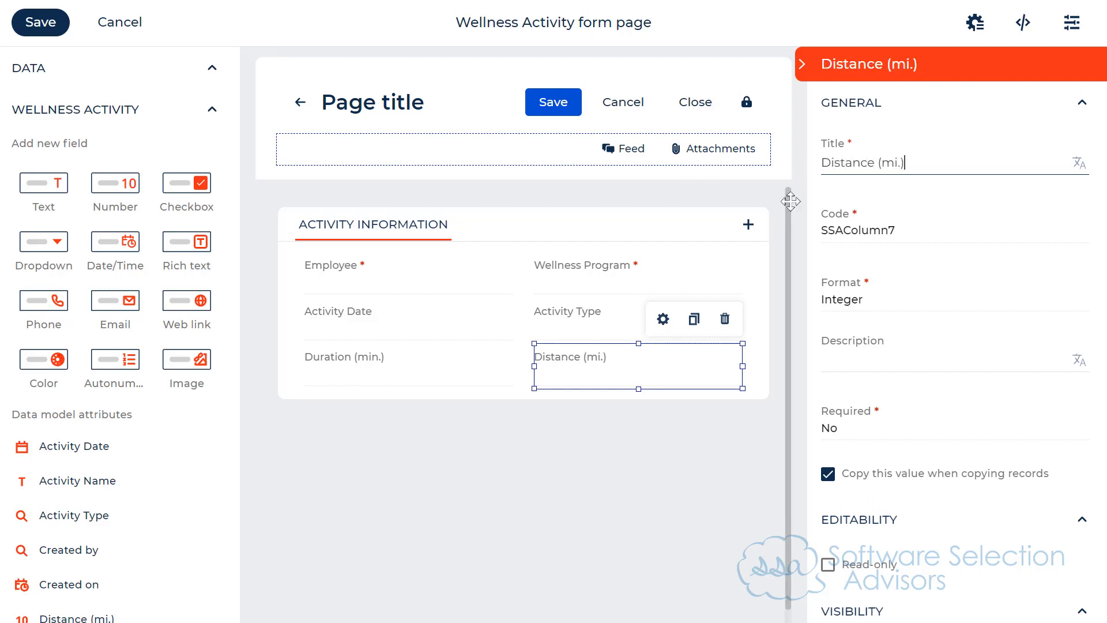
drag(874, 164, 813, 161)
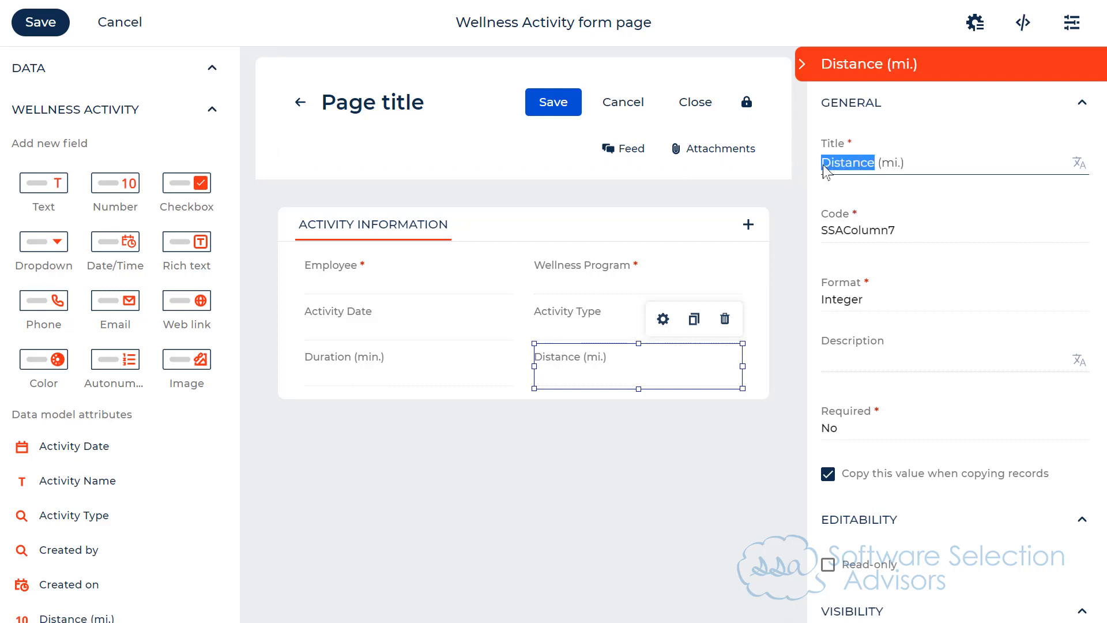
drag(844, 229, 919, 227)
text(Distance)
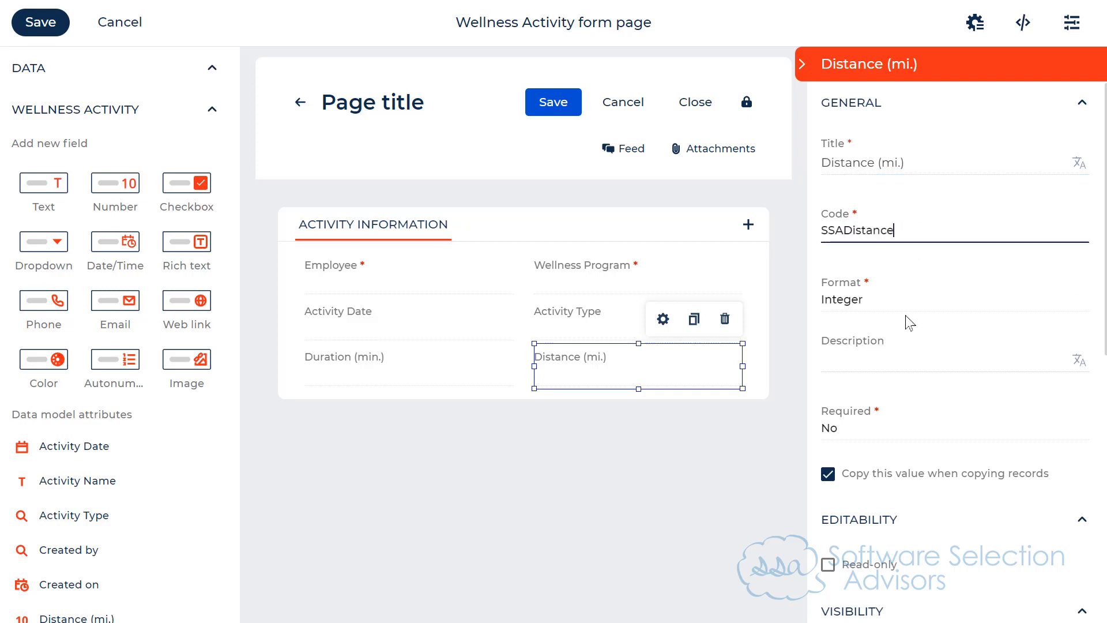
Step: Choose the Decimal (0.01) format for the Distance (mi.) field and set its title position to Above
click(904, 298)
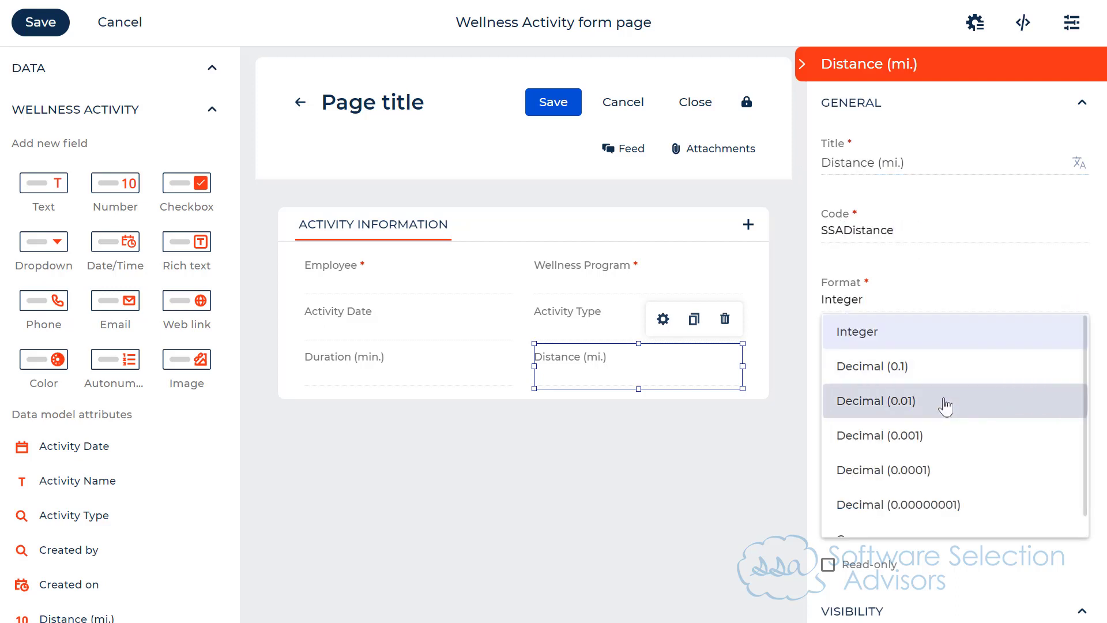
click(878, 400)
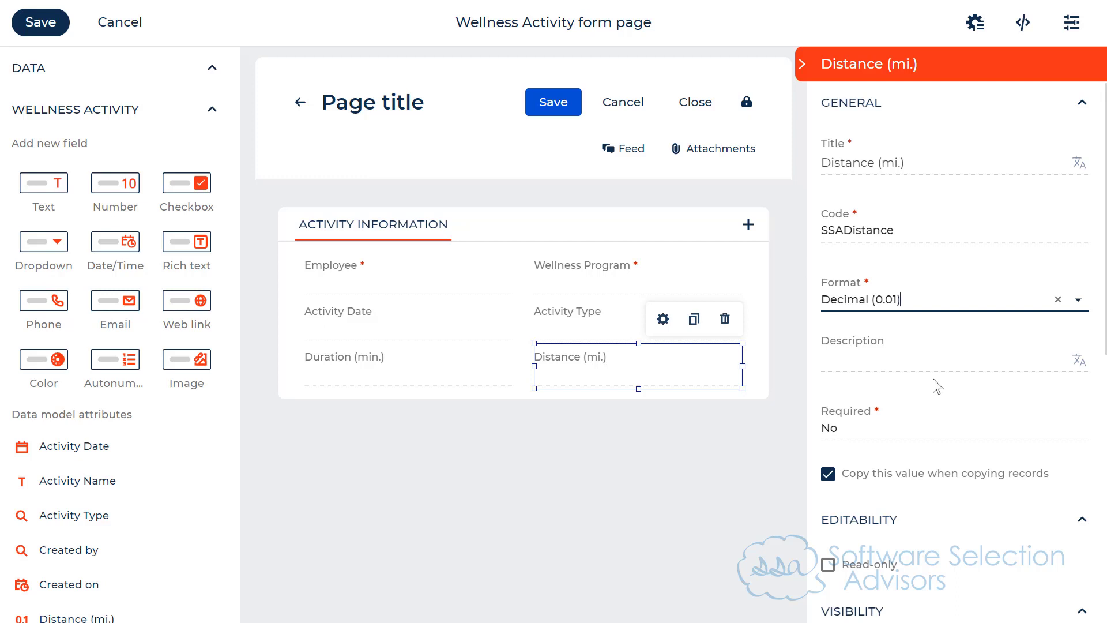
scroll(938, 386, down, 3)
scroll(968, 364, down, 3)
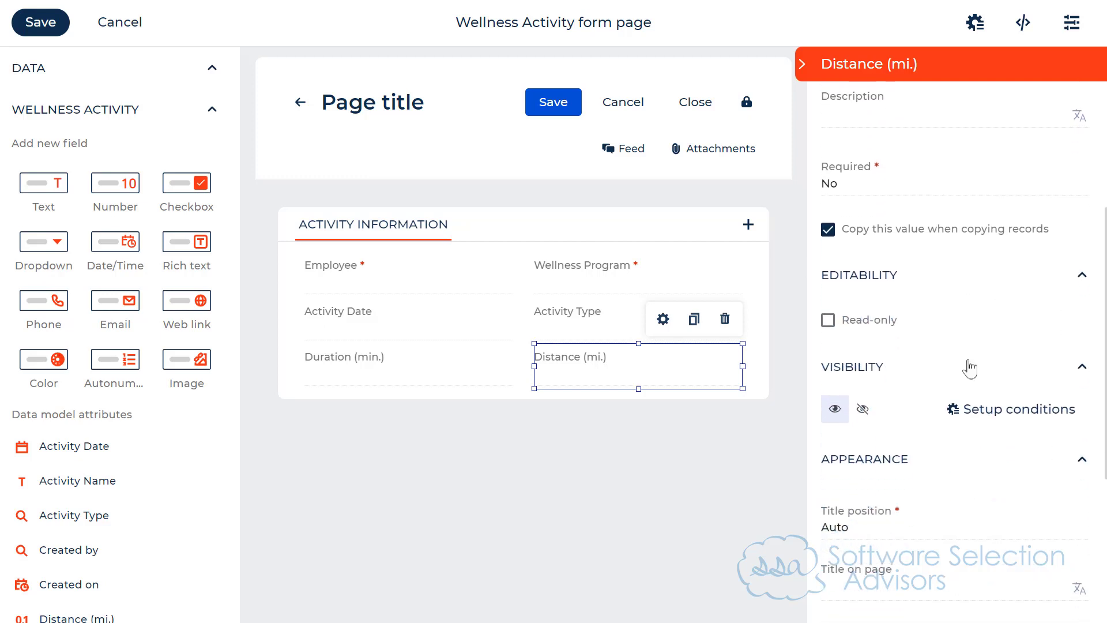
click(886, 446)
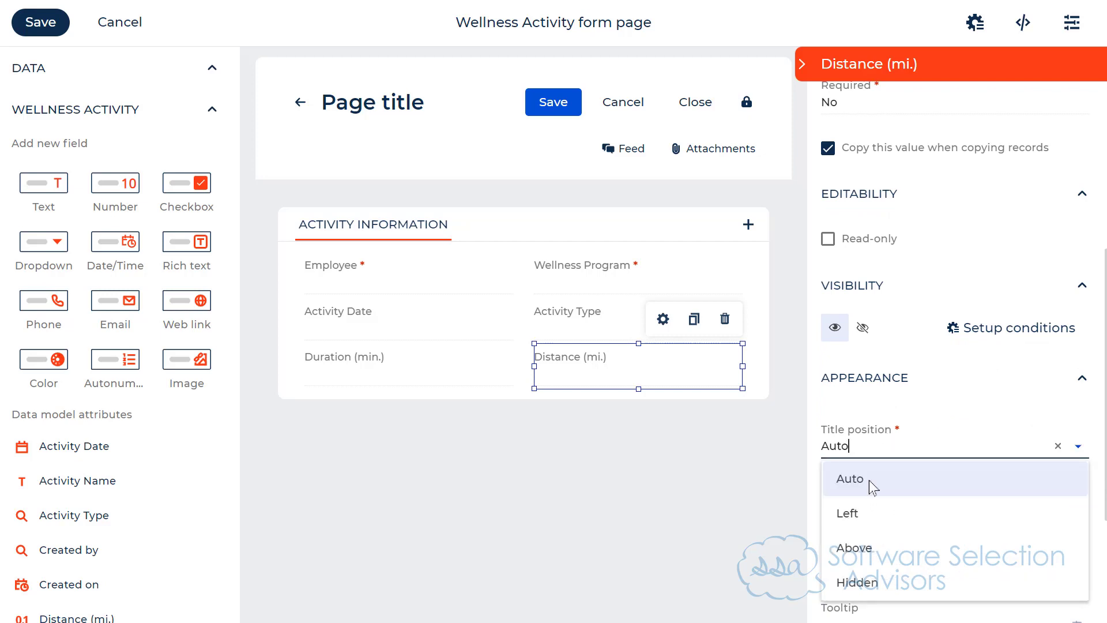
click(874, 549)
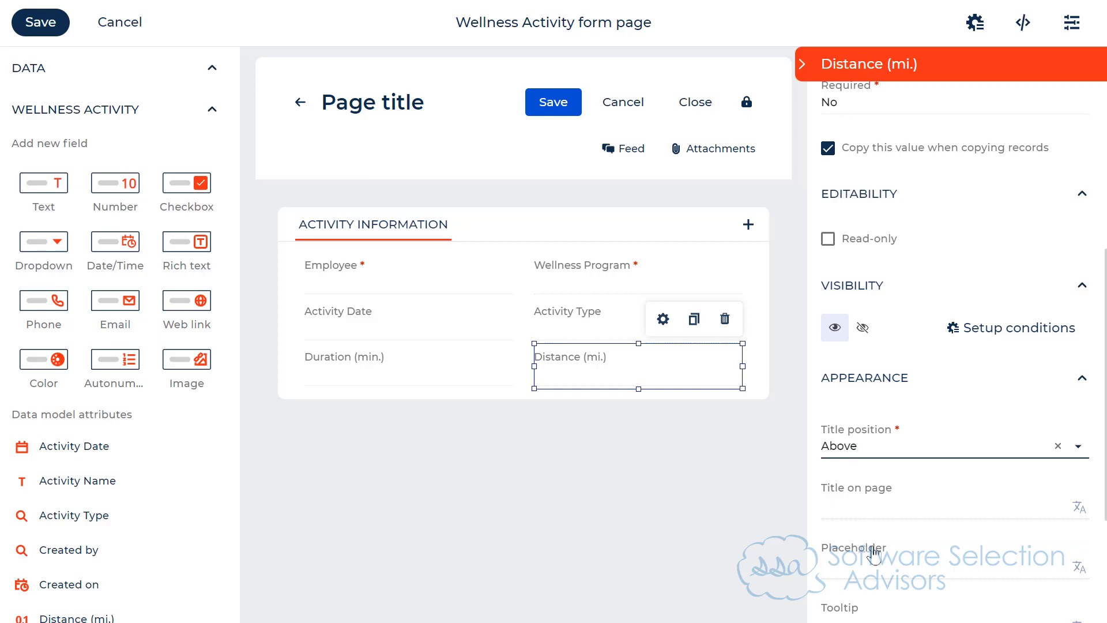
scroll(945, 496, down, 2)
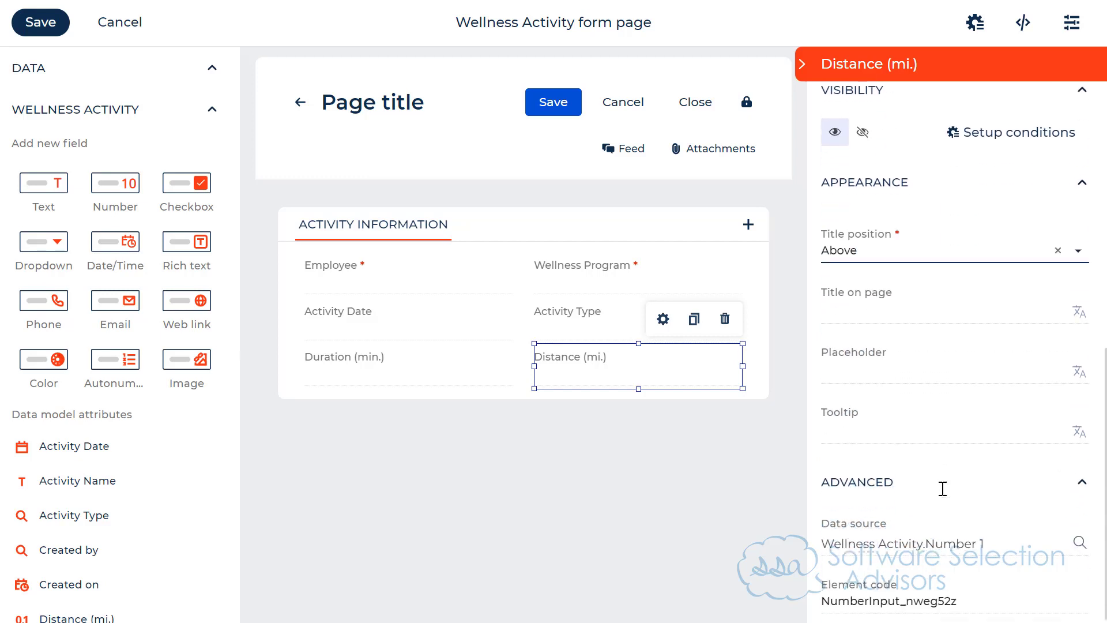
scroll(942, 495, up, 7)
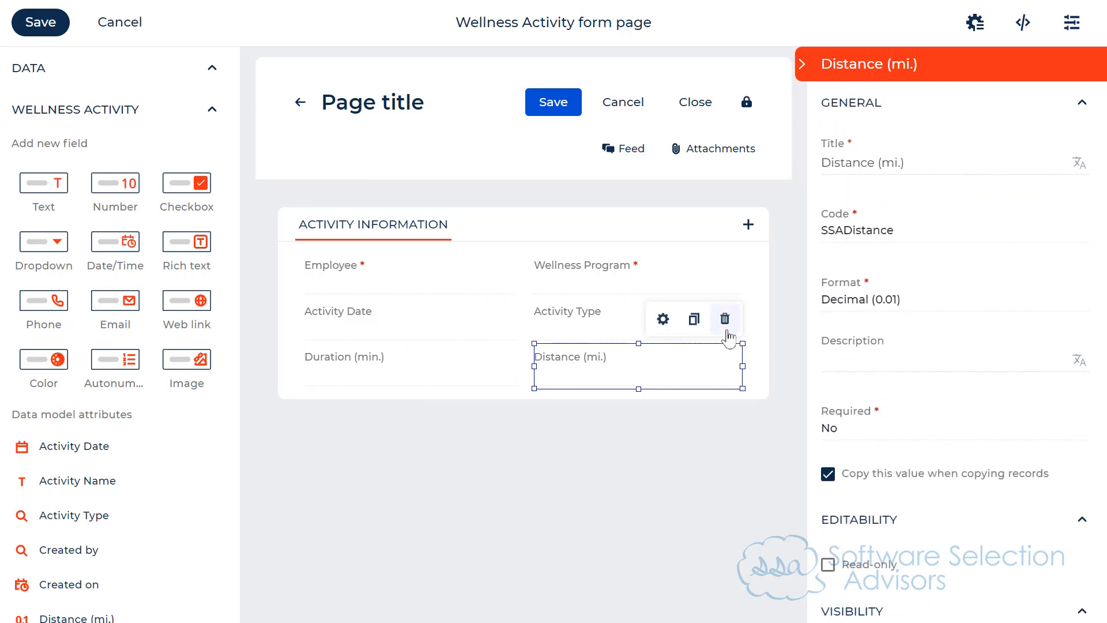
Step: In the Excel planning sheet, fill the marker cells L29:L35 beside SSAActivityName through SSADistance green, then return to the Creatio page designer
drag(1106, 156, 514, 0)
click(640, 506)
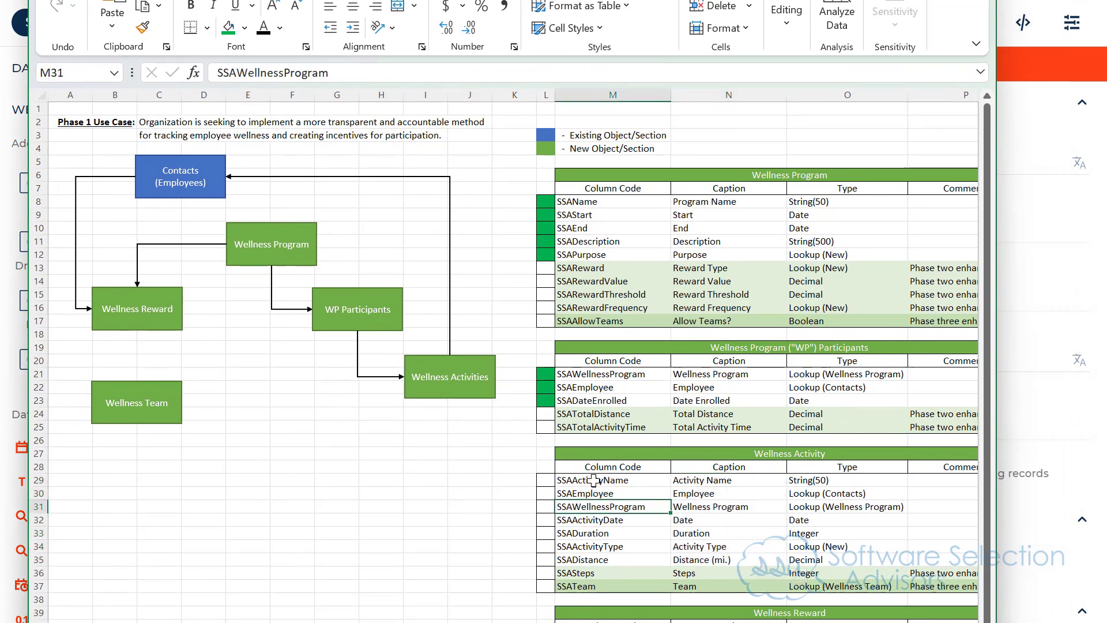
drag(593, 481, 855, 476)
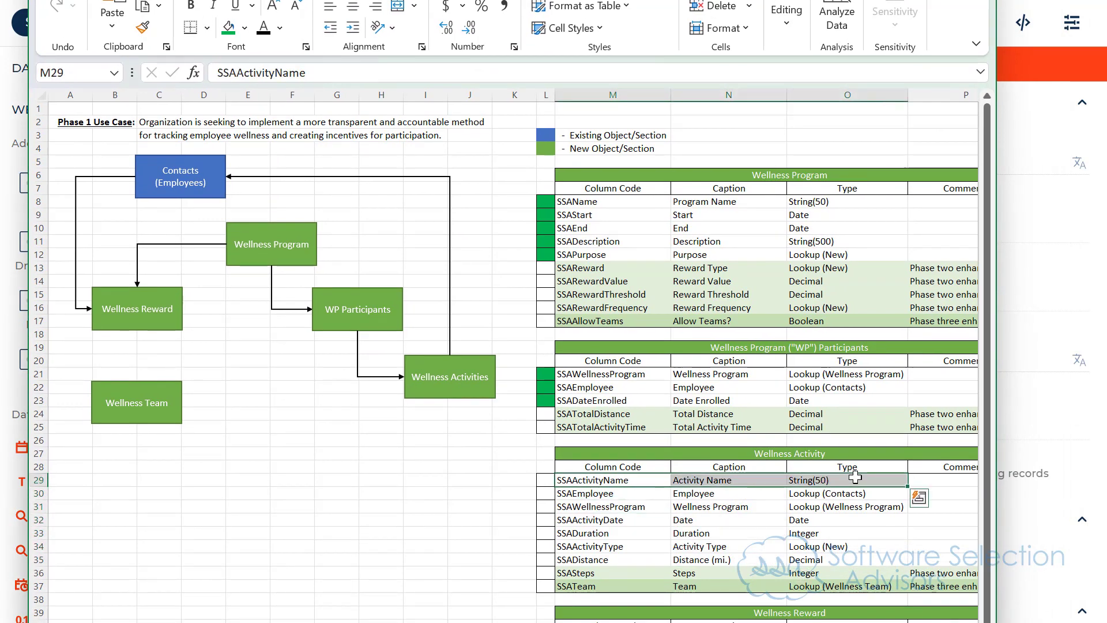
drag(546, 480, 551, 559)
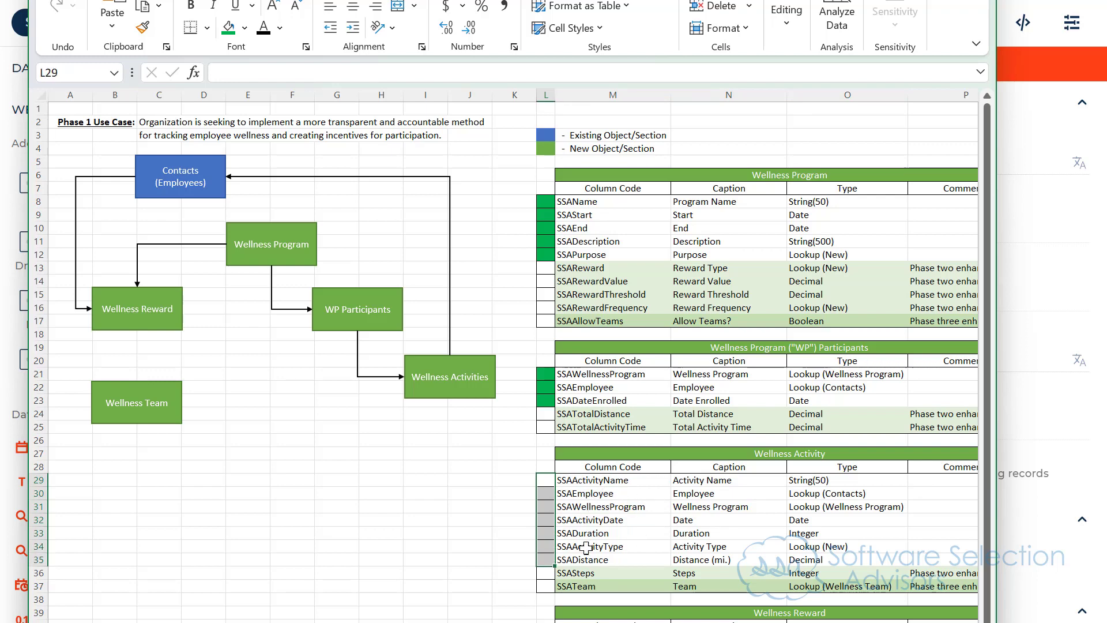
click(229, 27)
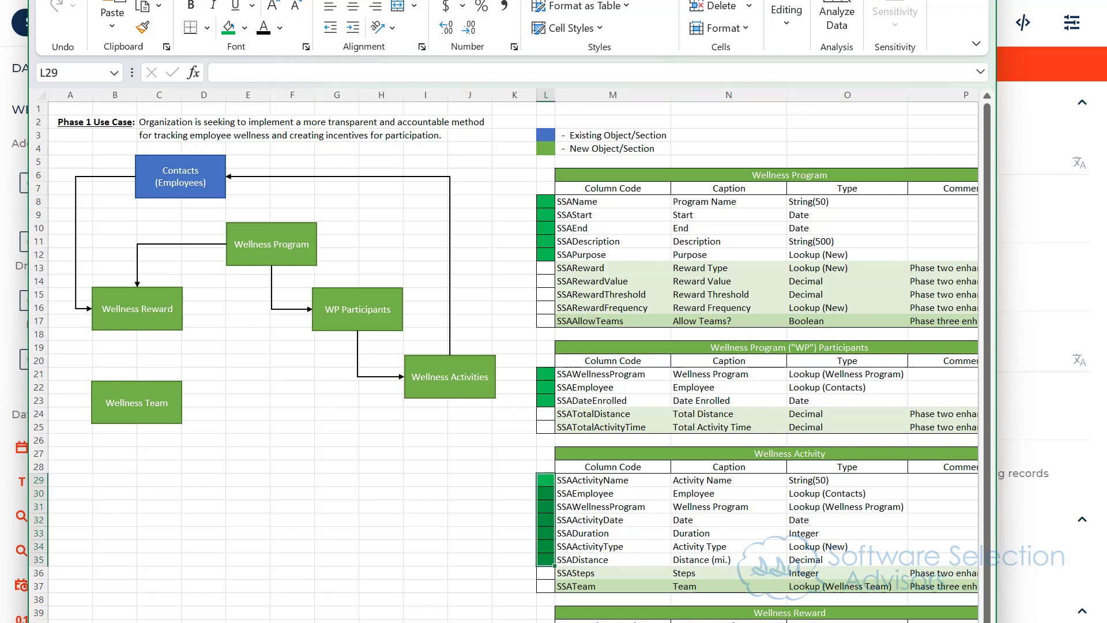
drag(403, 0, 1106, 43)
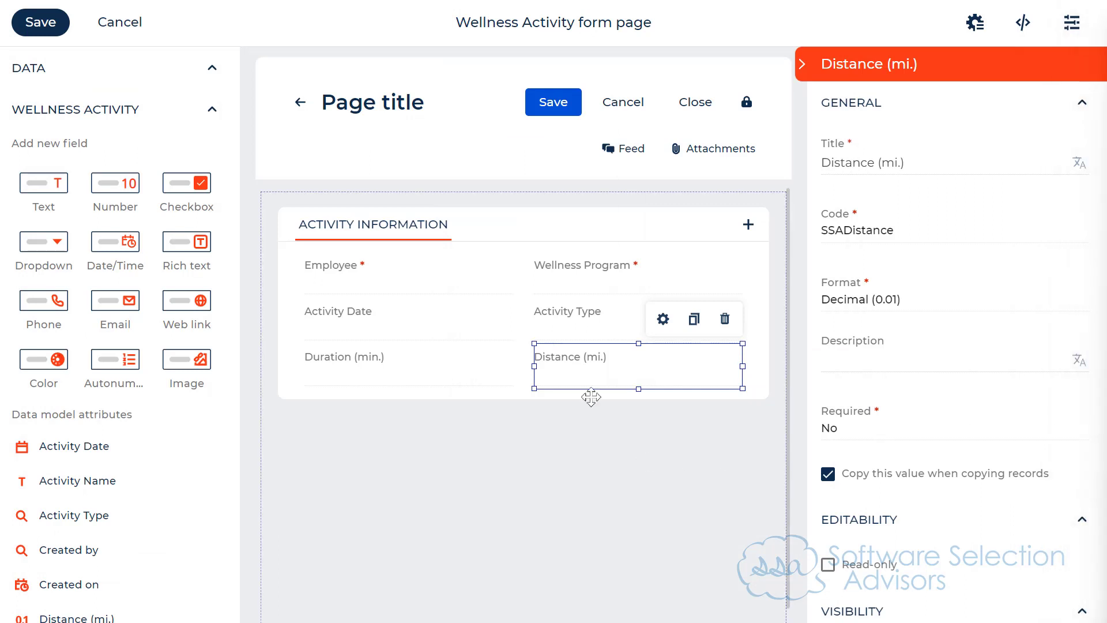